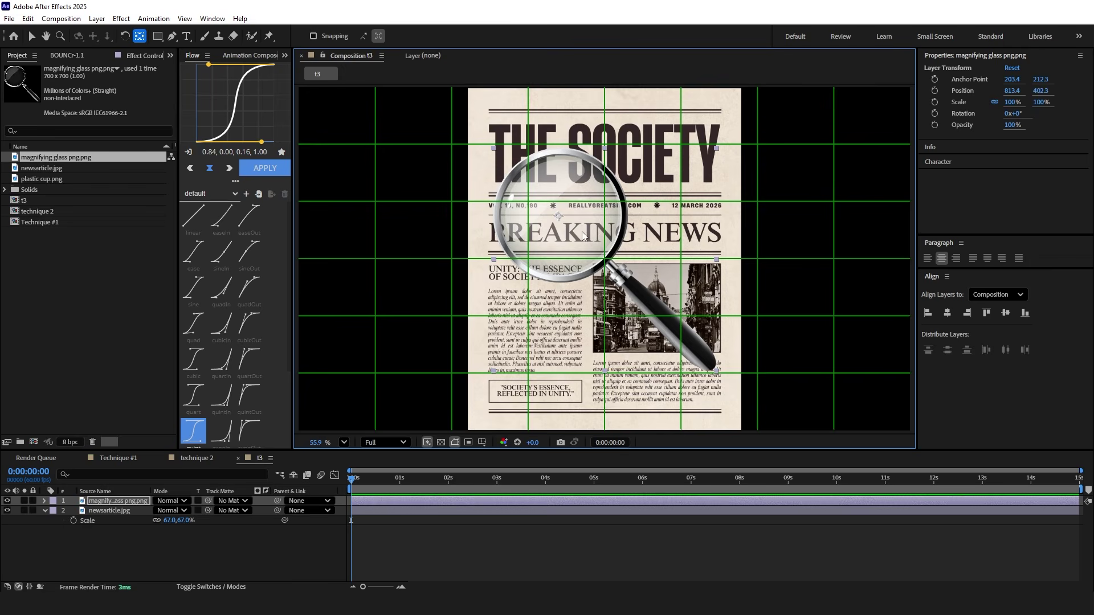
Move the magnifying glass's anchor point to the middle of its lens and centre the glass in the composition
{"action": "left_click_drag", "start_coordinate": [556, 214], "coordinate": [640, 242]}
{"action": "scroll", "coordinate": [605, 259], "scroll_direction": "up", "scroll_amount": 3}
{"action": "key", "text": "v"}
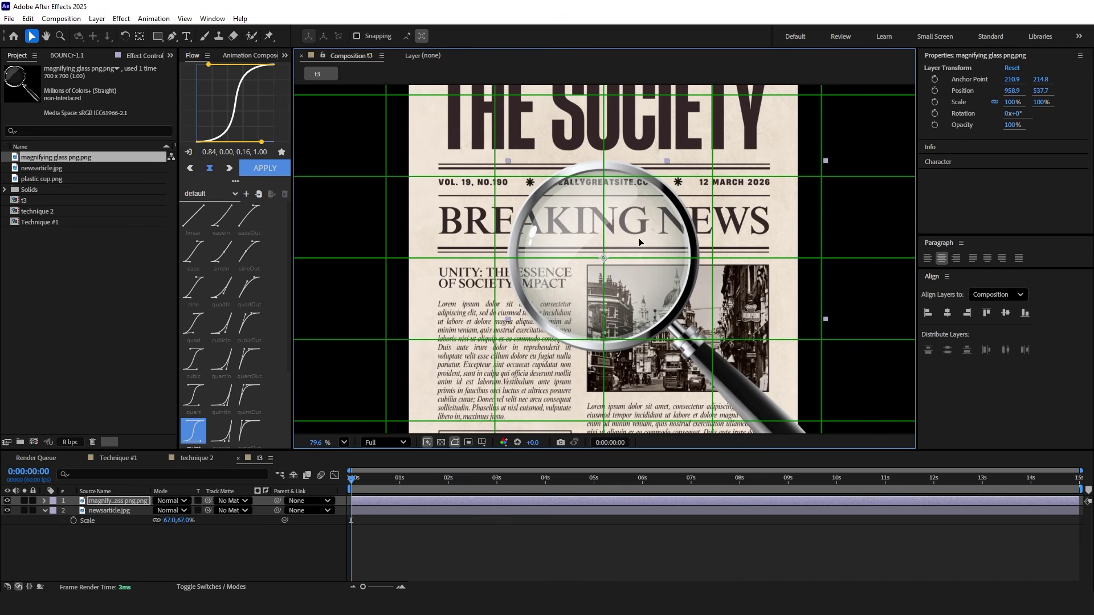
{"action": "left_click", "coordinate": [341, 541]}
{"action": "left_click", "coordinate": [380, 224]}
{"action": "key", "text": "shift+/"}
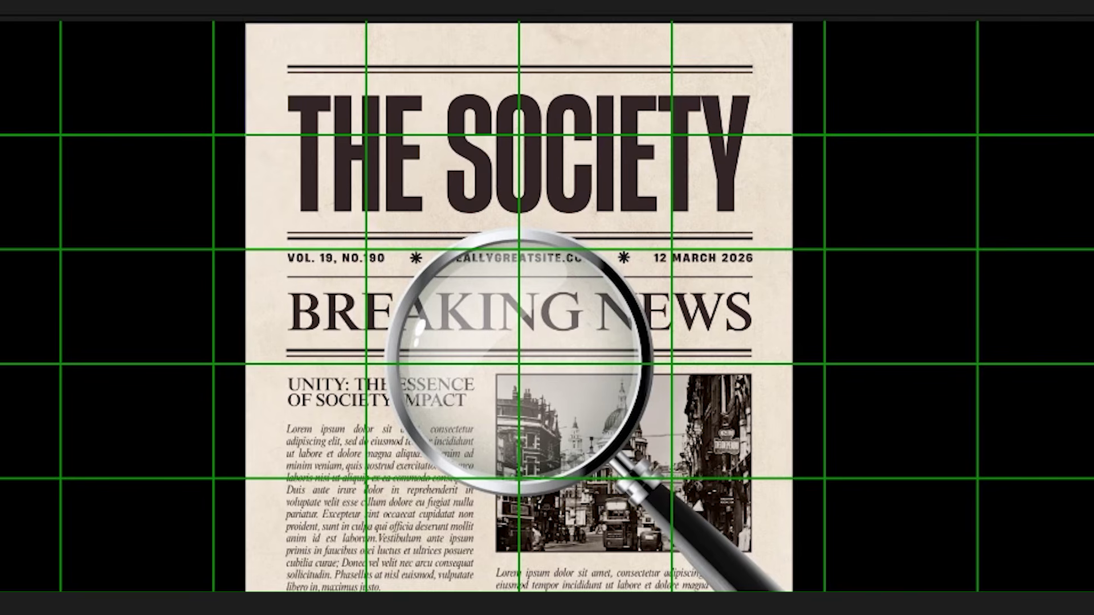
Fine-tune the magnifying glass's placement and anchor point so the lens centre sits at about 958.5, 538.1
{"action": "left_click", "coordinate": [644, 287]}
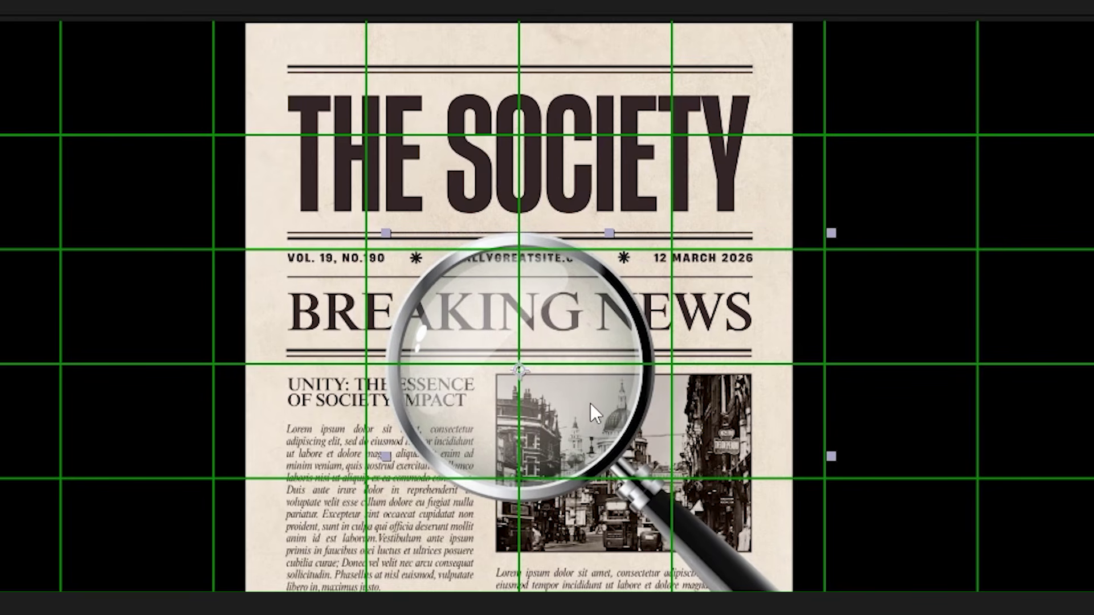
{"action": "scroll", "coordinate": [590, 404], "scroll_direction": "up", "scroll_amount": 2}
{"action": "key", "text": "Right"}
{"action": "key", "text": "Right"}
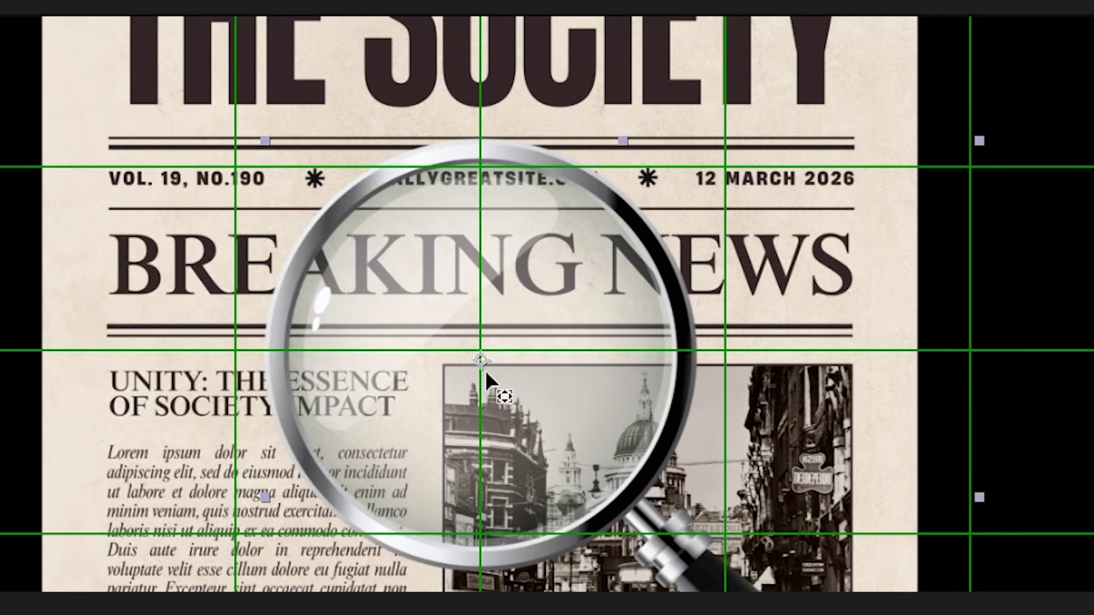
{"action": "key", "text": "F2"}
{"action": "left_click", "coordinate": [69, 610]}
{"action": "left_click", "coordinate": [63, 279]}
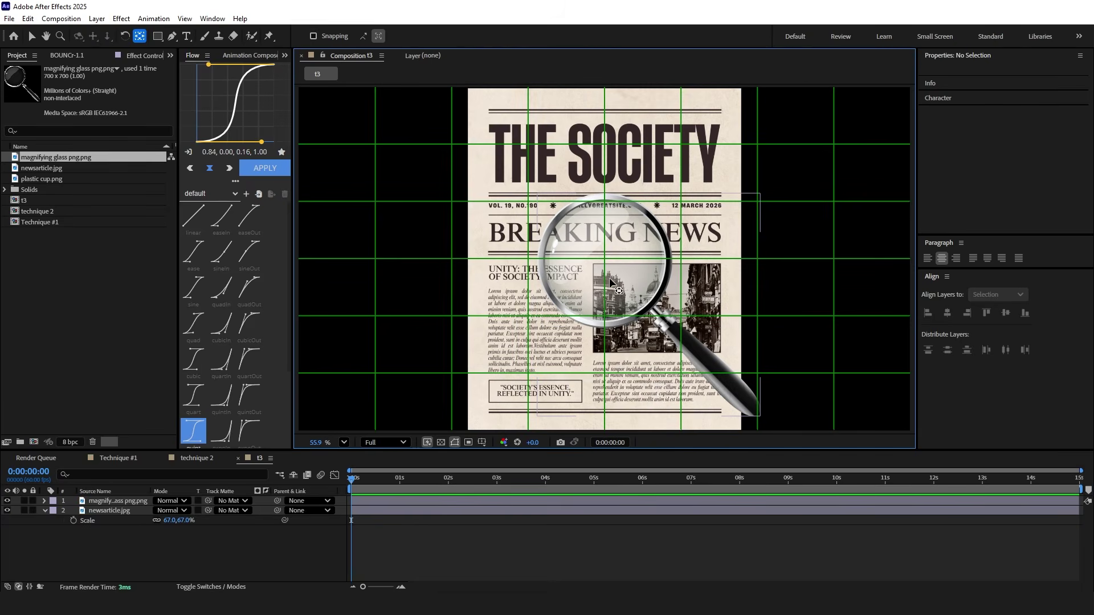
Add an adjustment layer between the magnifying glass and the newspaper article layers
{"action": "key", "text": "v"}
{"action": "left_click", "coordinate": [551, 399]}
{"action": "left_click", "coordinate": [518, 526]}
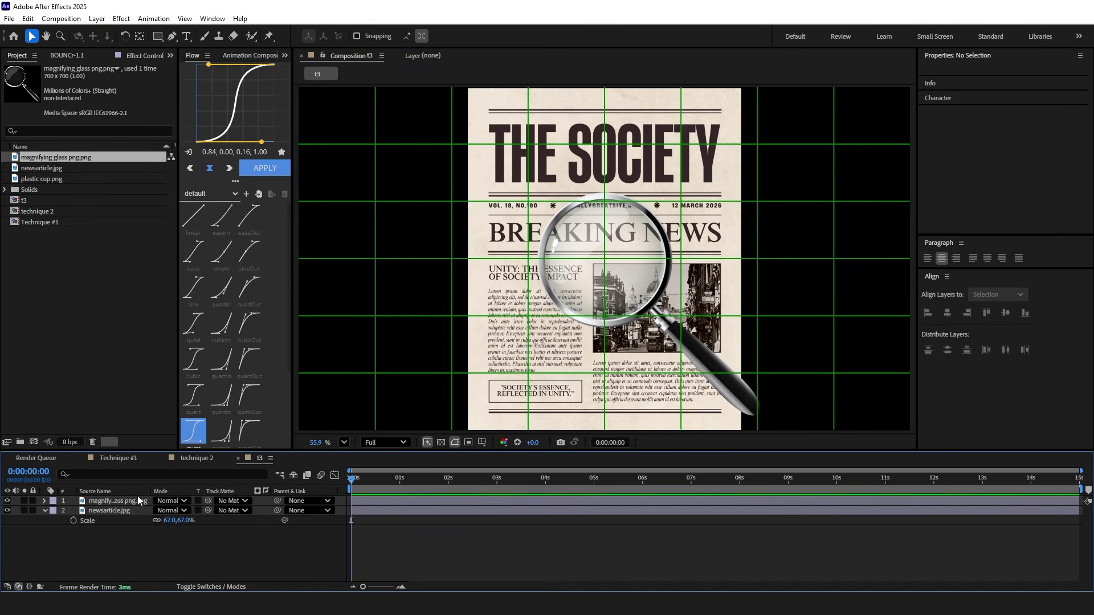
{"action": "key", "text": "u"}
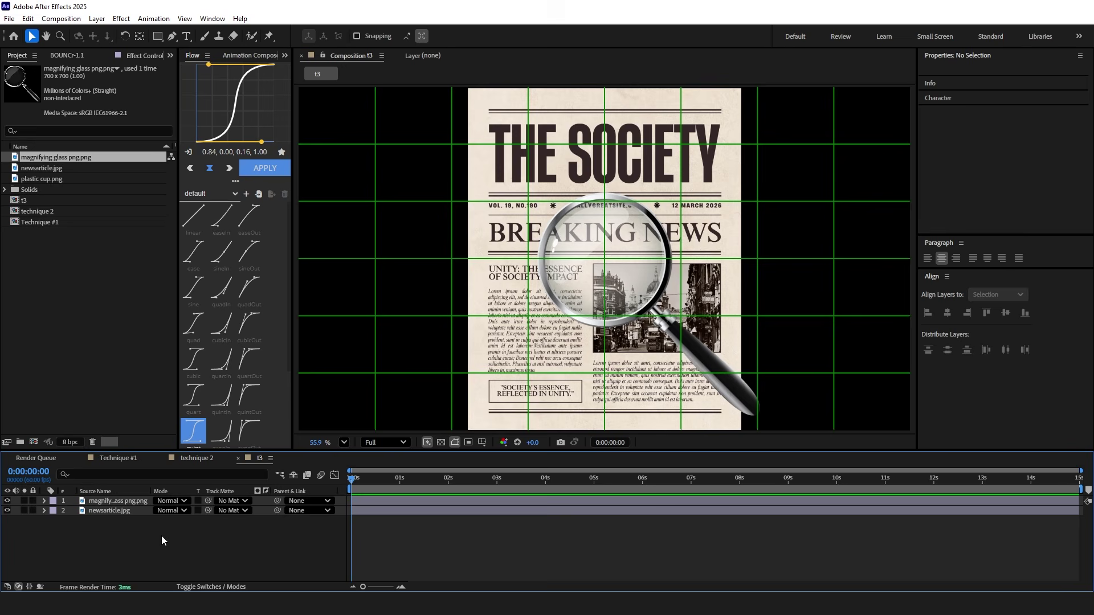
{"action": "right_click", "coordinate": [151, 538]}
{"action": "mouse_move", "coordinate": [184, 409]}
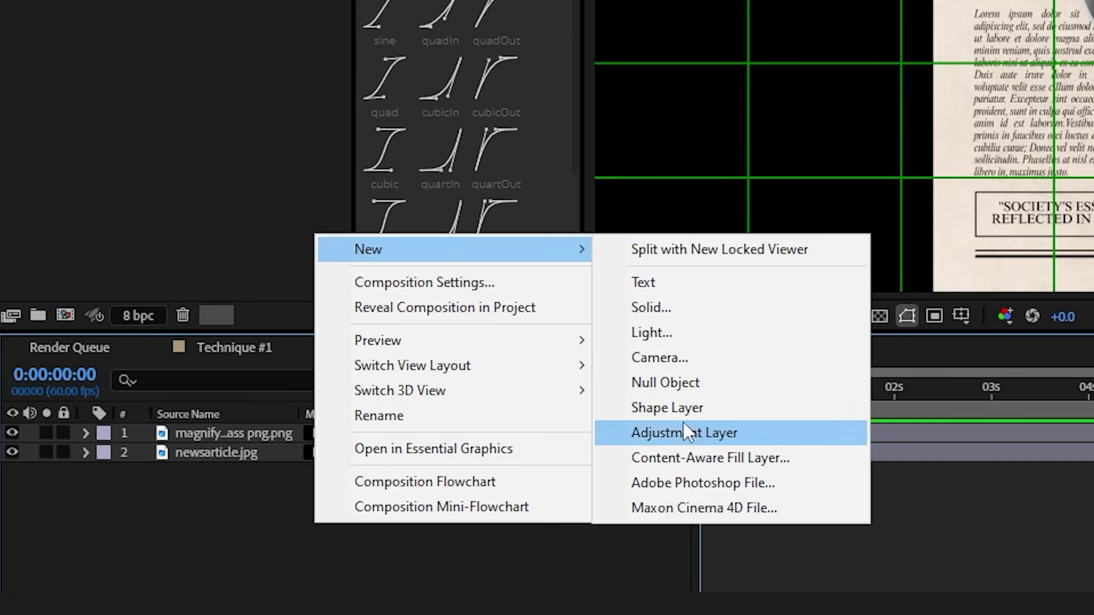
{"action": "left_click", "coordinate": [313, 465]}
{"action": "left_click_drag", "start_coordinate": [213, 436], "coordinate": [224, 463]}
Apply the Transform and Bulge effects to the adjustment layer
{"action": "key", "text": "ctrl+space"}
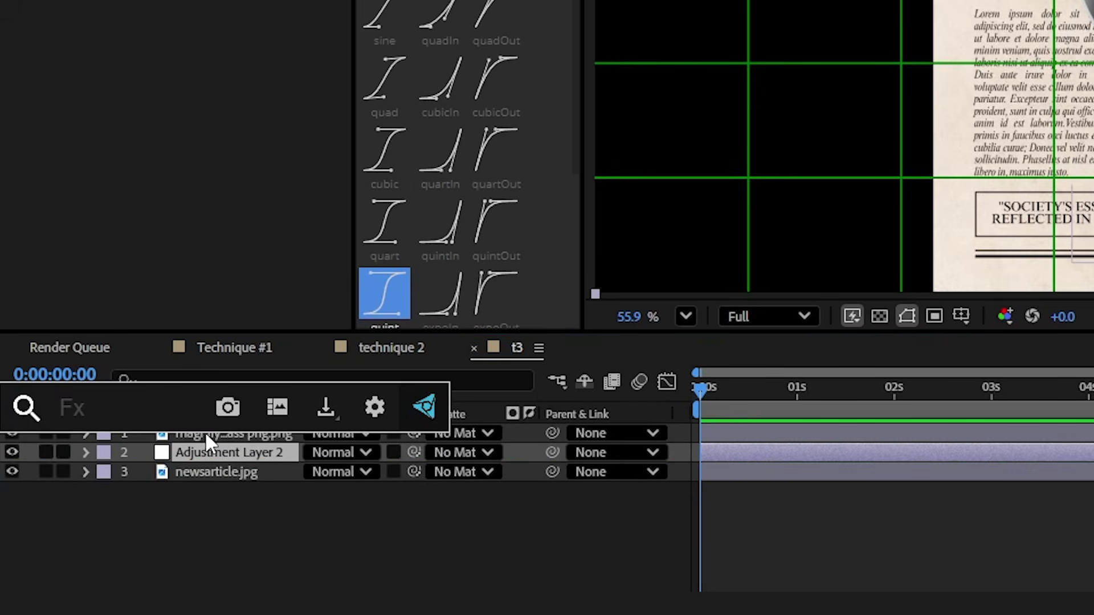
{"action": "type", "text": "tran"}
{"action": "left_click", "coordinate": [141, 384]}
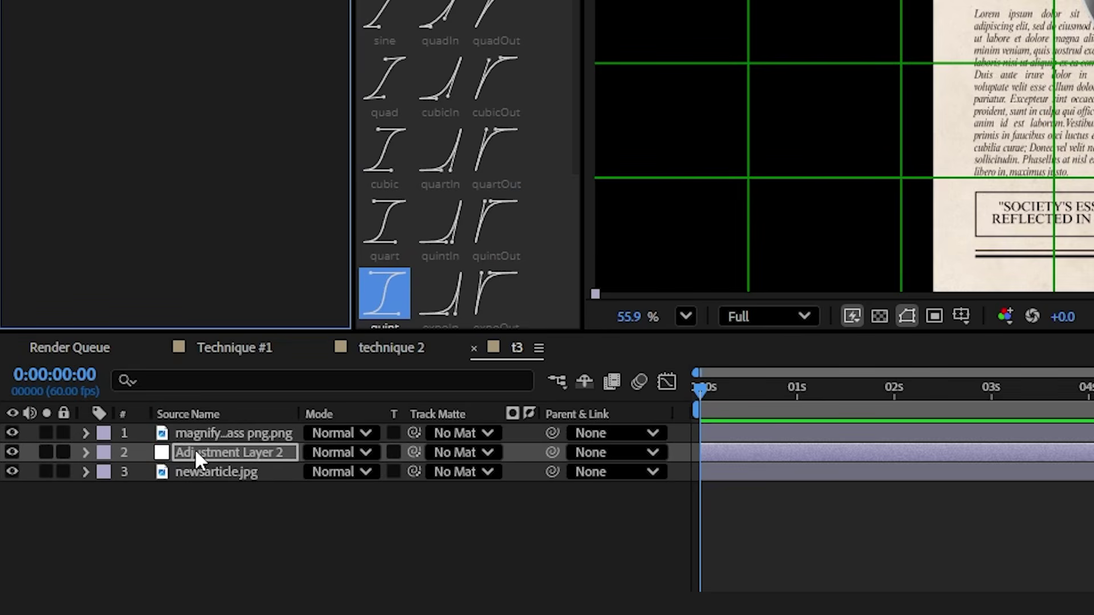
{"action": "key", "text": "ctrl+space"}
{"action": "type", "text": "bul"}
{"action": "left_click", "coordinate": [177, 403]}
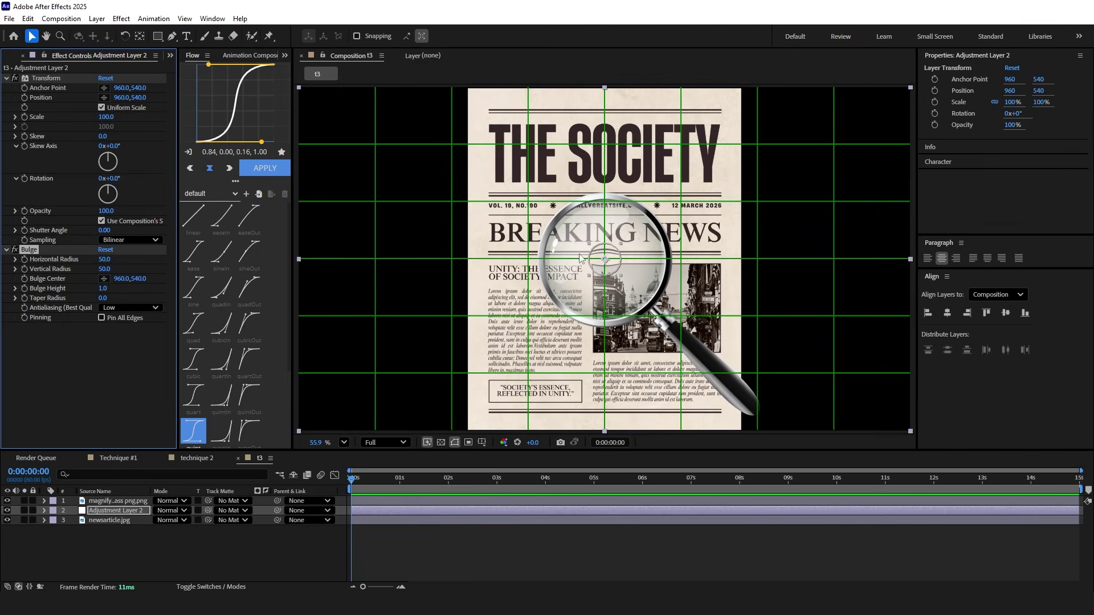
Draw a closed, curved Pen tool mask on the adjustment layer that follows the round rim of the magnifying lens
{"action": "scroll", "coordinate": [579, 257], "scroll_direction": "up", "scroll_amount": 2}
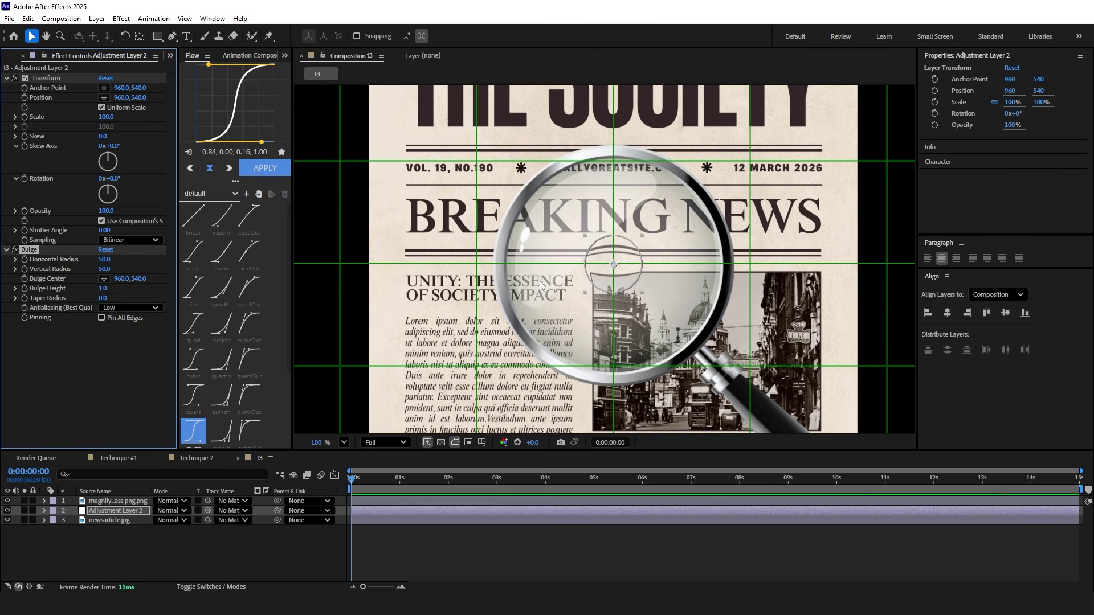
{"action": "left_click", "coordinate": [171, 36]}
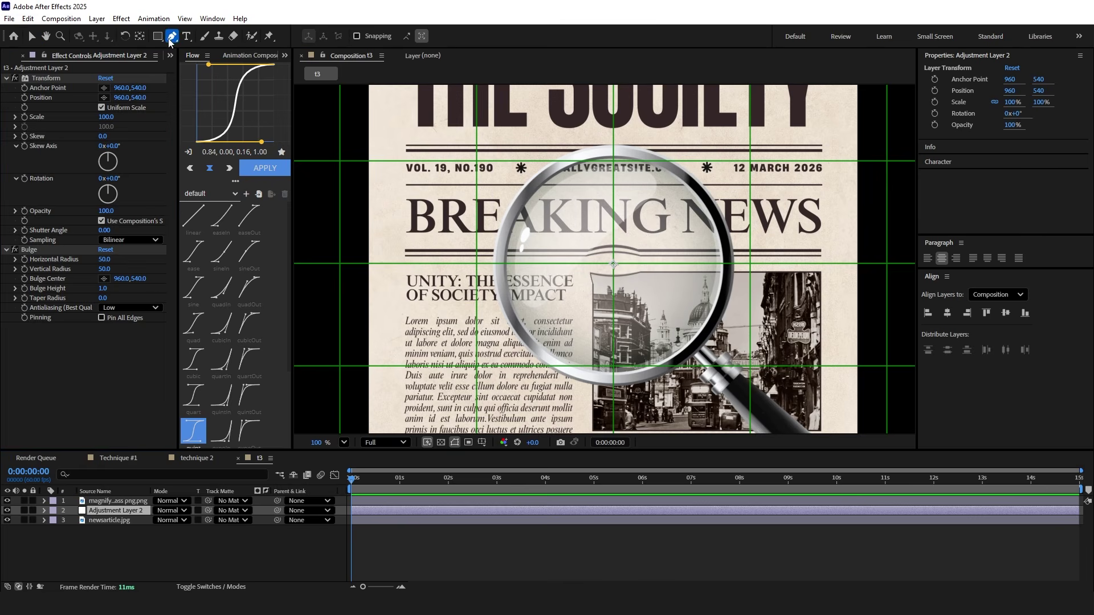
{"action": "left_click", "coordinate": [497, 265]}
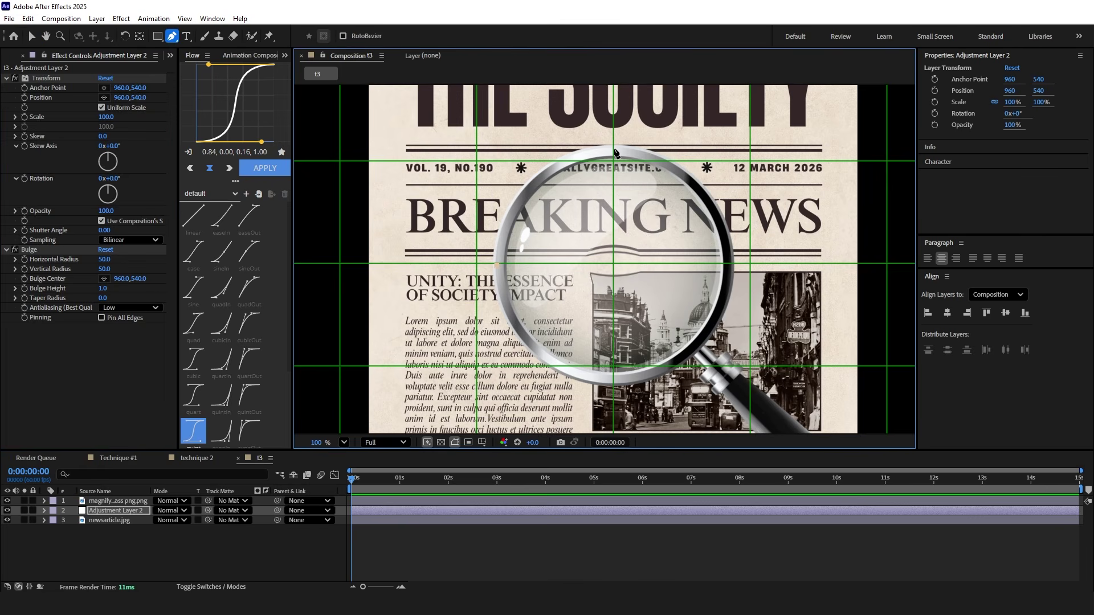
{"action": "left_click_drag", "start_coordinate": [614, 150], "coordinate": [729, 136]}
{"action": "key", "text": "ctrl+z"}
{"action": "left_click_drag", "start_coordinate": [544, 176], "coordinate": [580, 155]}
{"action": "left_click_drag", "start_coordinate": [691, 180], "coordinate": [727, 248]}
{"action": "left_click_drag", "start_coordinate": [613, 377], "coordinate": [505, 386]}
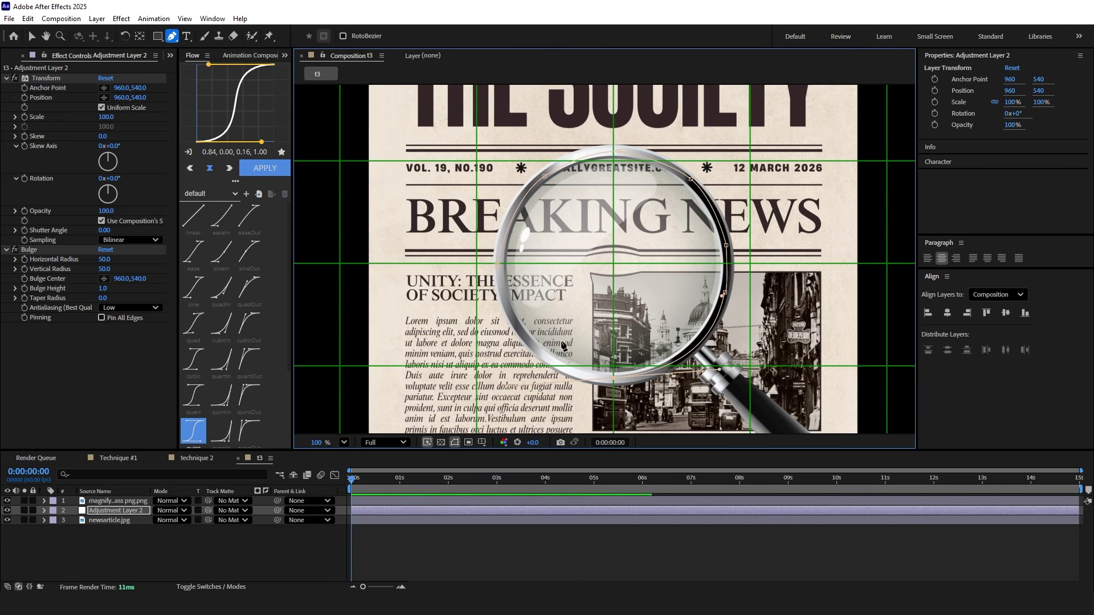
{"action": "left_click_drag", "start_coordinate": [497, 264], "coordinate": [490, 264]}
{"action": "left_click_drag", "start_coordinate": [505, 387], "coordinate": [508, 385]}
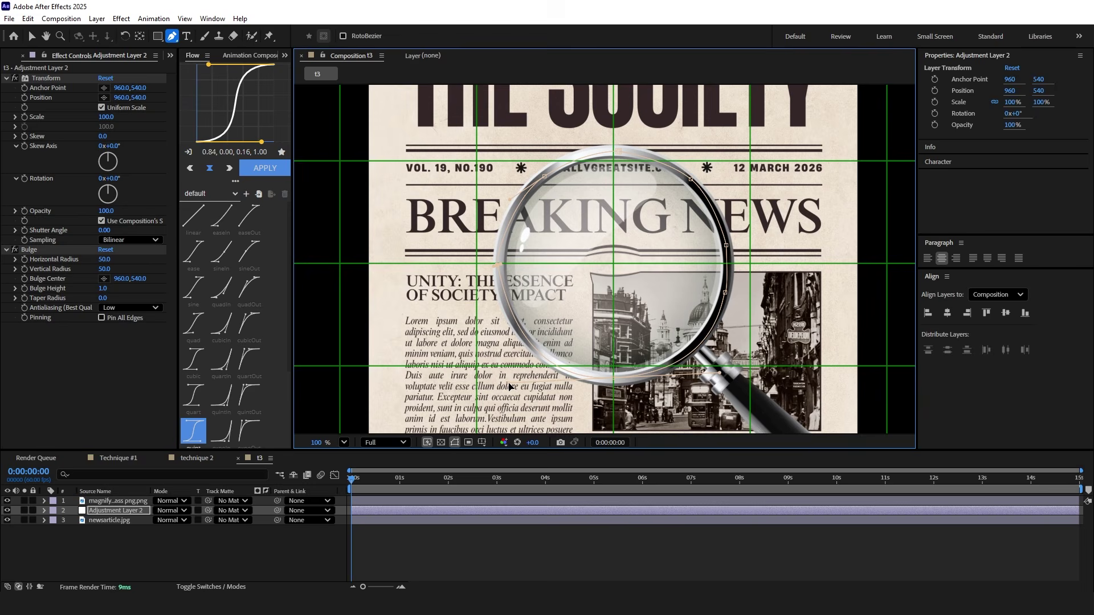
{"action": "key", "text": "v"}
{"action": "left_click", "coordinate": [374, 541]}
Reveal the adjustment layer's Transform effect properties and the magnifying glass's Position property in the timeline
{"action": "left_click", "coordinate": [43, 511]}
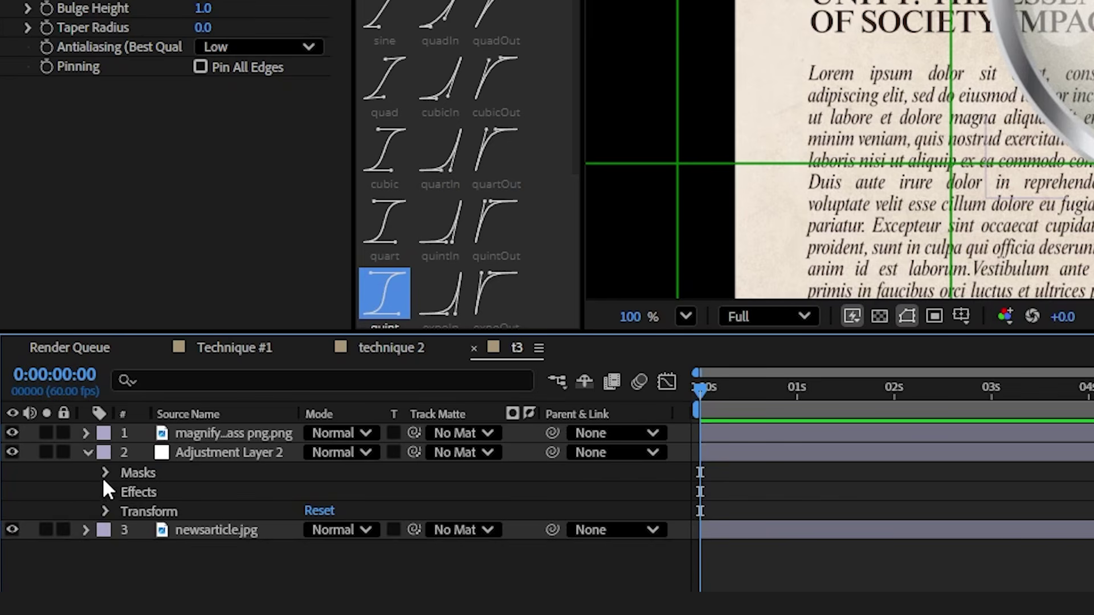
{"action": "left_click", "coordinate": [53, 530]}
{"action": "left_click", "coordinate": [62, 539]}
{"action": "scroll", "coordinate": [66, 553], "scroll_direction": "down", "scroll_amount": 2}
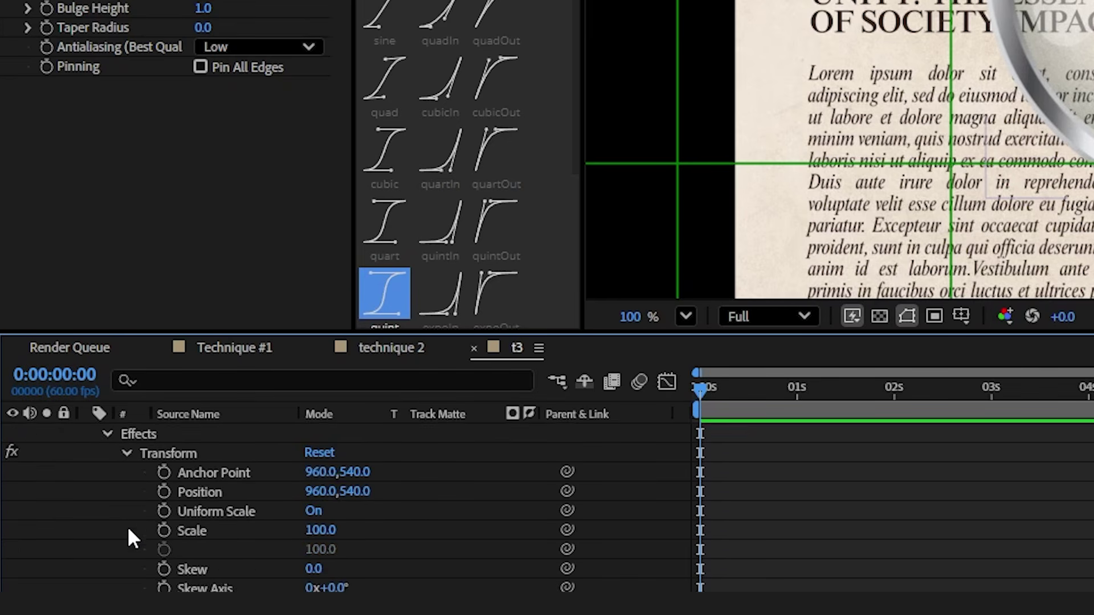
{"action": "scroll", "coordinate": [134, 531], "scroll_direction": "up", "scroll_amount": 2}
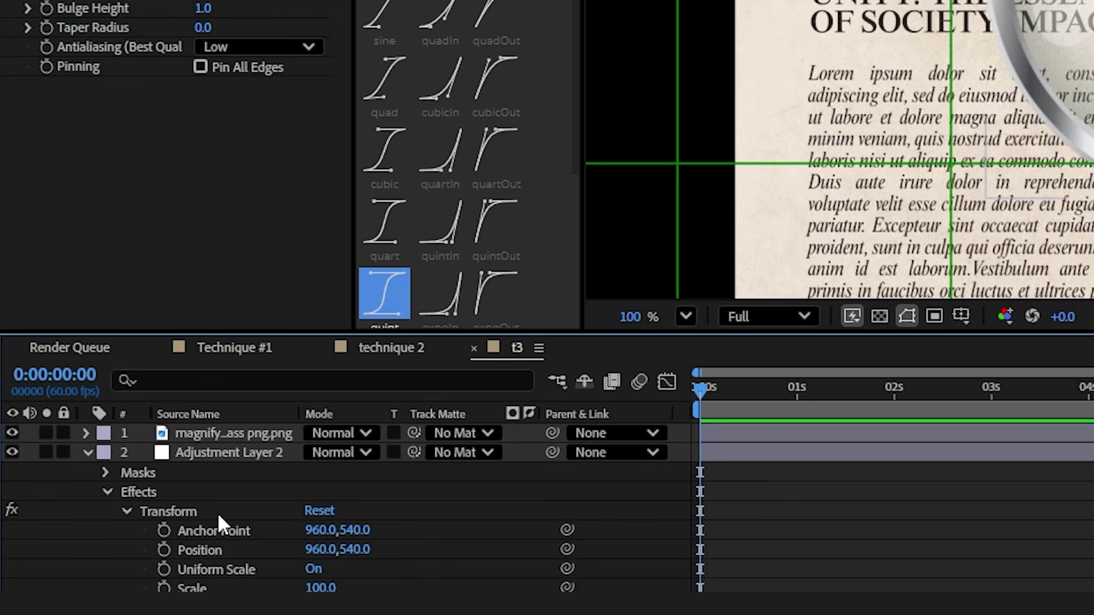
{"action": "scroll", "coordinate": [256, 507], "scroll_direction": "down", "scroll_amount": 2}
{"action": "scroll", "coordinate": [254, 530], "scroll_direction": "up", "scroll_amount": 2}
{"action": "left_click", "coordinate": [255, 436]}
{"action": "key", "text": "p"}
Link the Transform effect's Anchor Point and Position to the magnifying glass's Position
{"action": "scroll", "coordinate": [247, 466], "scroll_direction": "down", "scroll_amount": 2}
{"action": "scroll", "coordinate": [248, 466], "scroll_direction": "up", "scroll_amount": 2}
{"action": "left_click", "coordinate": [231, 548]}
{"action": "left_click_drag", "start_coordinate": [567, 549], "coordinate": [222, 453]}
{"action": "left_click_drag", "start_coordinate": [567, 569], "coordinate": [227, 456]}
{"action": "scroll", "coordinate": [213, 522], "scroll_direction": "down", "scroll_amount": 3}
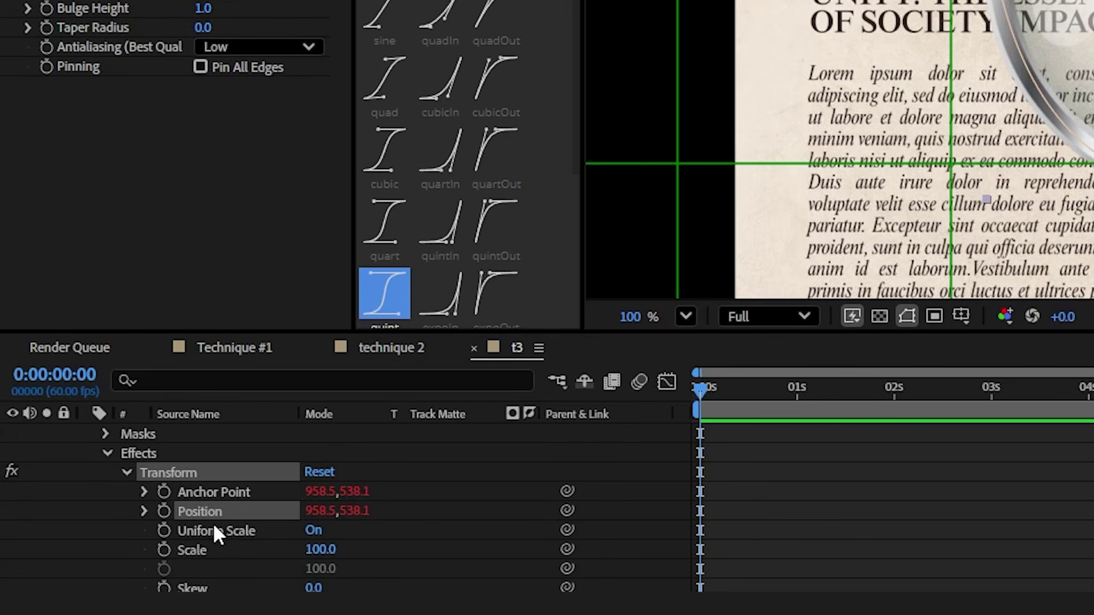
{"action": "scroll", "coordinate": [143, 527], "scroll_direction": "up", "scroll_amount": 3}
Link the Bulge Center to the magnifying glass's Position and parent the adjustment layer to the magnifying glass
{"action": "left_click", "coordinate": [125, 530]}
{"action": "left_click", "coordinate": [125, 550]}
{"action": "scroll", "coordinate": [187, 539], "scroll_direction": "down", "scroll_amount": 2}
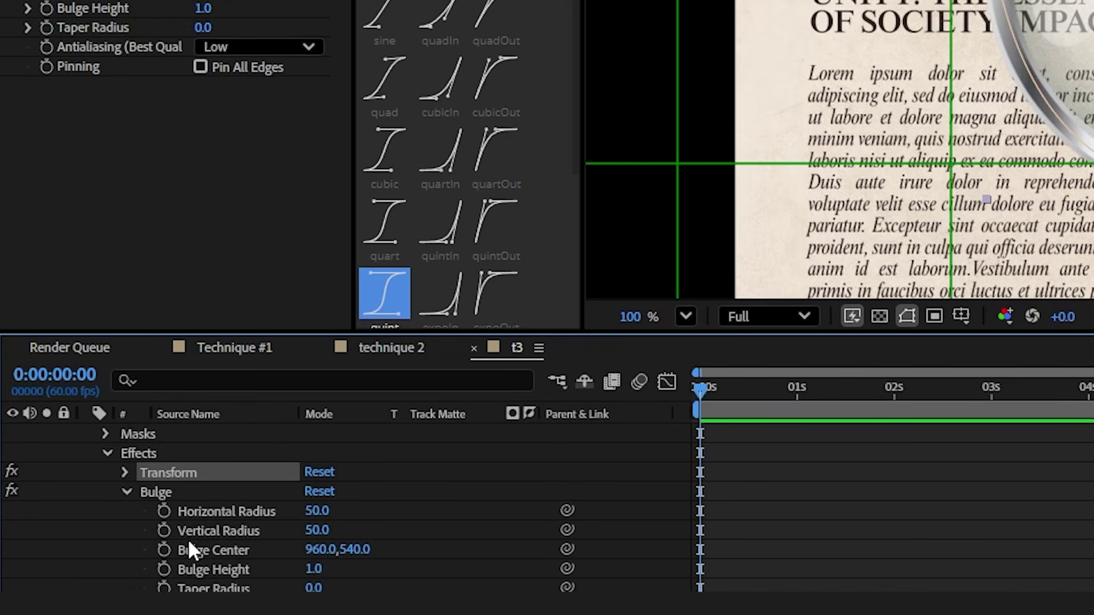
{"action": "left_click_drag", "start_coordinate": [678, 332], "coordinate": [688, 225]}
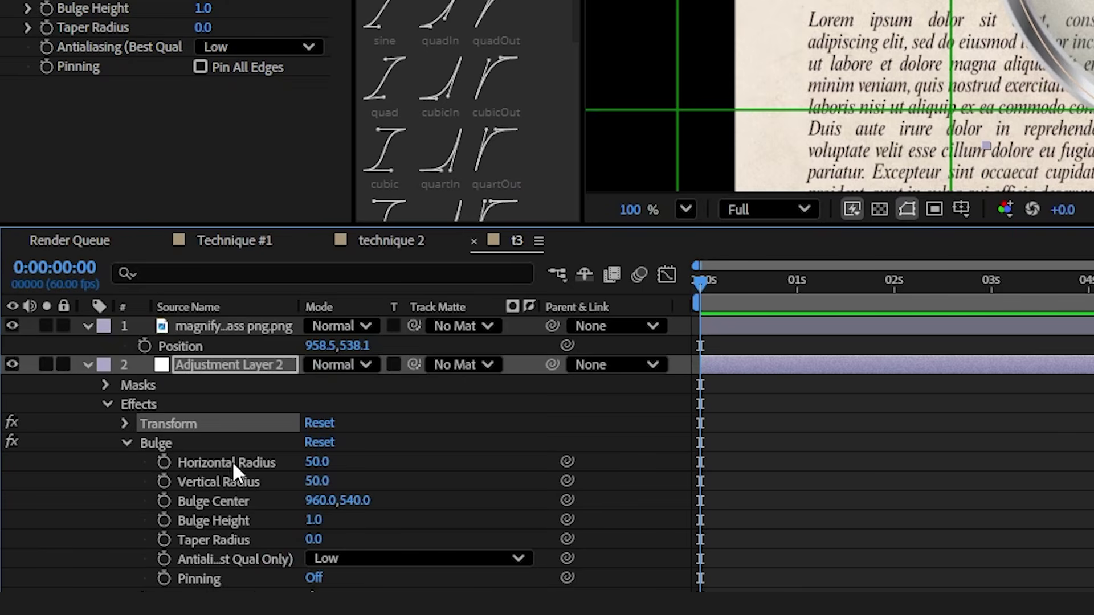
{"action": "left_click", "coordinate": [227, 501]}
{"action": "left_click_drag", "start_coordinate": [567, 500], "coordinate": [228, 348]}
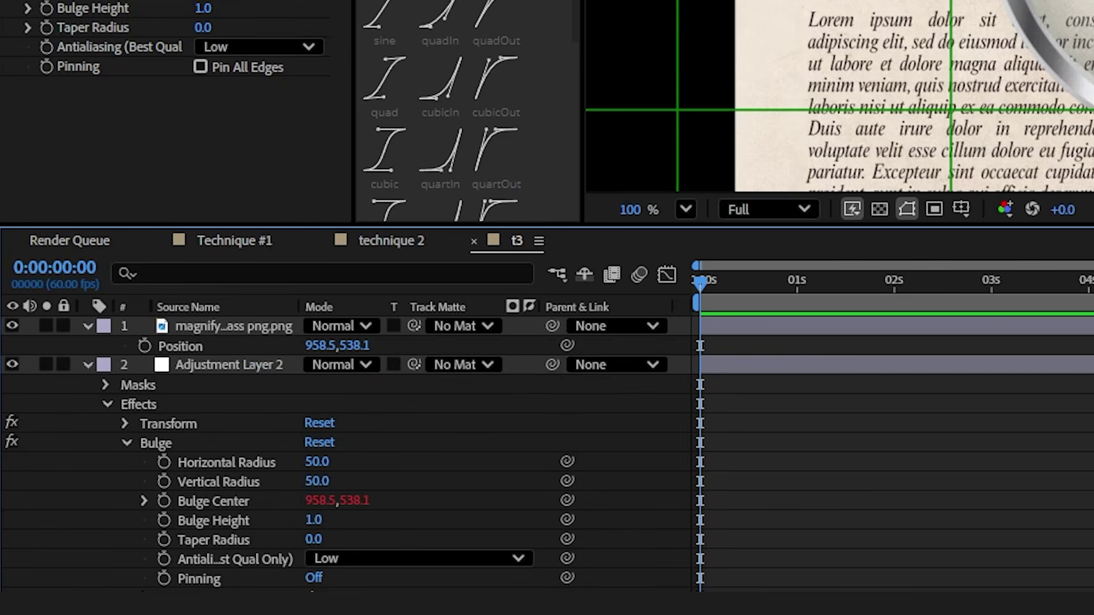
{"action": "left_click_drag", "start_coordinate": [552, 365], "coordinate": [270, 340]}
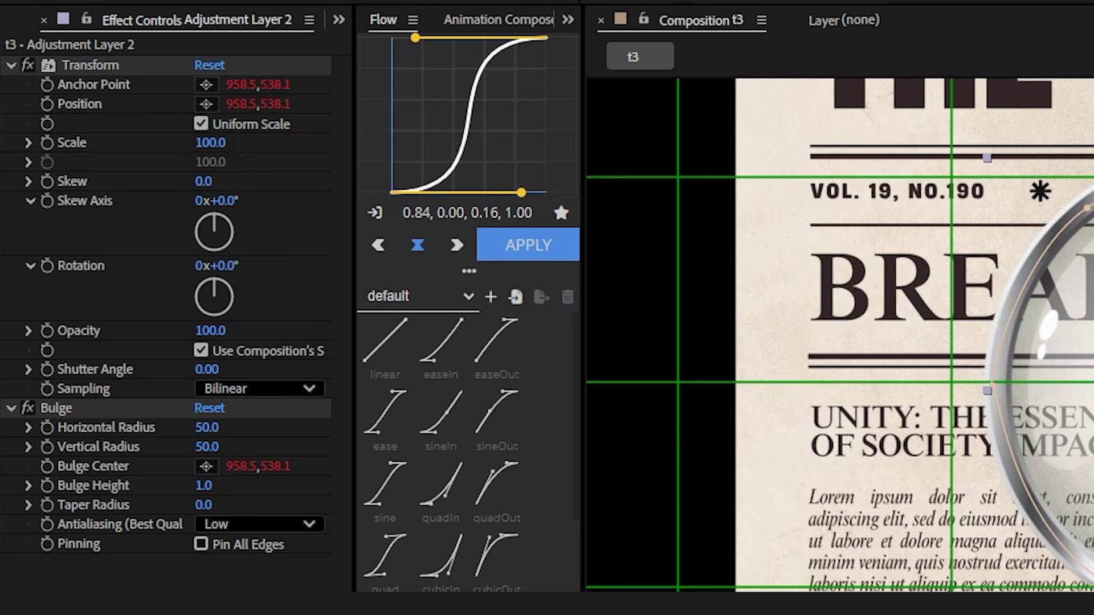
Set the Transform effect's Scale to 125 and the Bulge Height to 0.2 on the adjustment layer
{"action": "left_click", "coordinate": [210, 142]}
{"action": "type", "text": "125"}
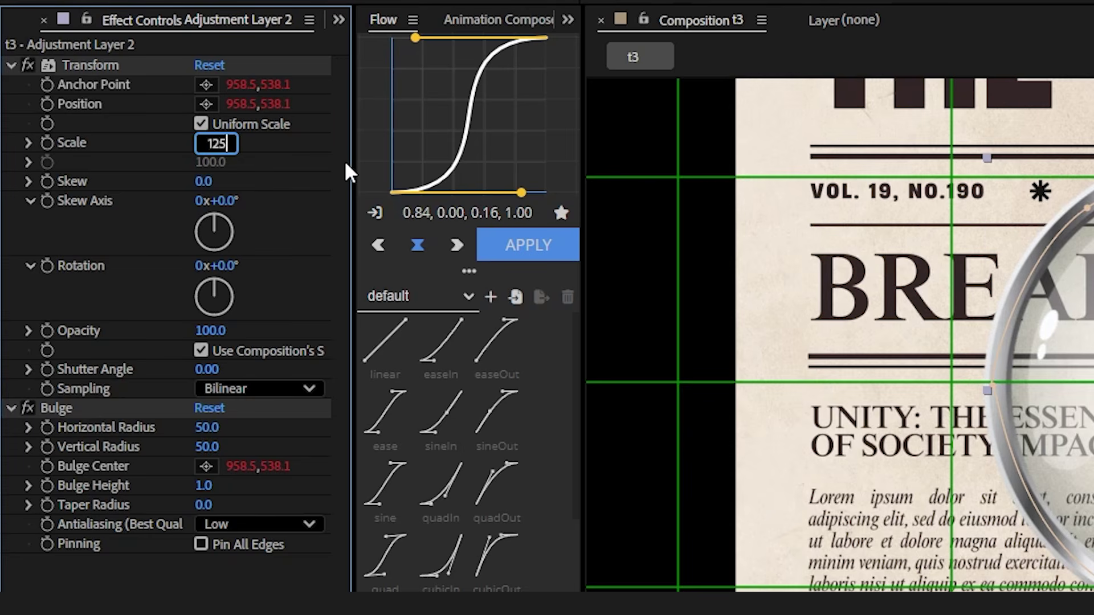
{"action": "key", "text": "Return"}
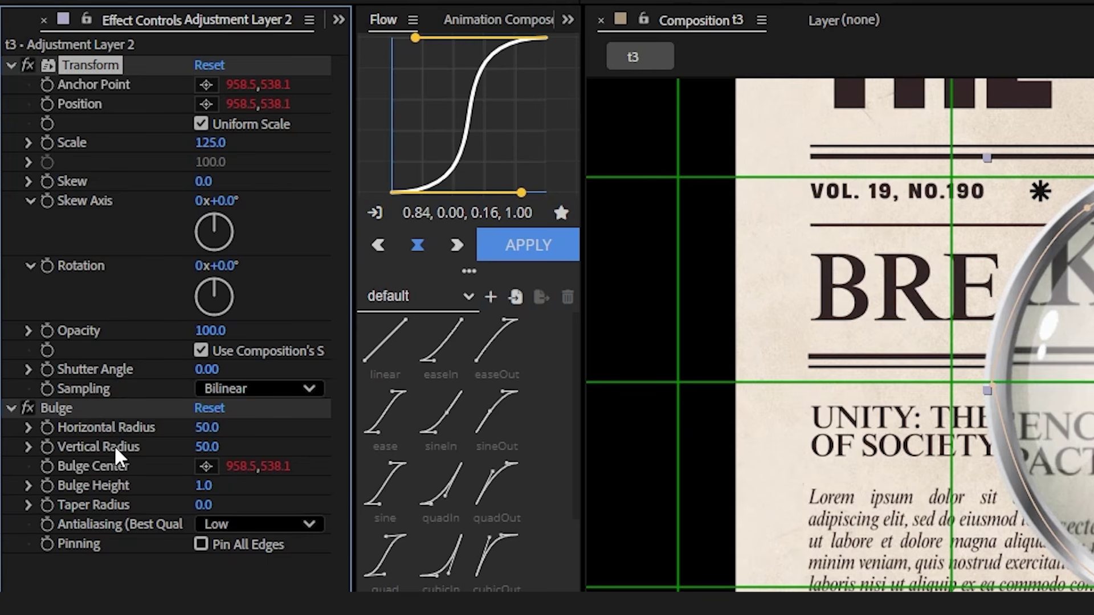
{"action": "left_click", "coordinate": [203, 485]}
{"action": "type", "text": "0.2"}
{"action": "key", "text": "Return"}
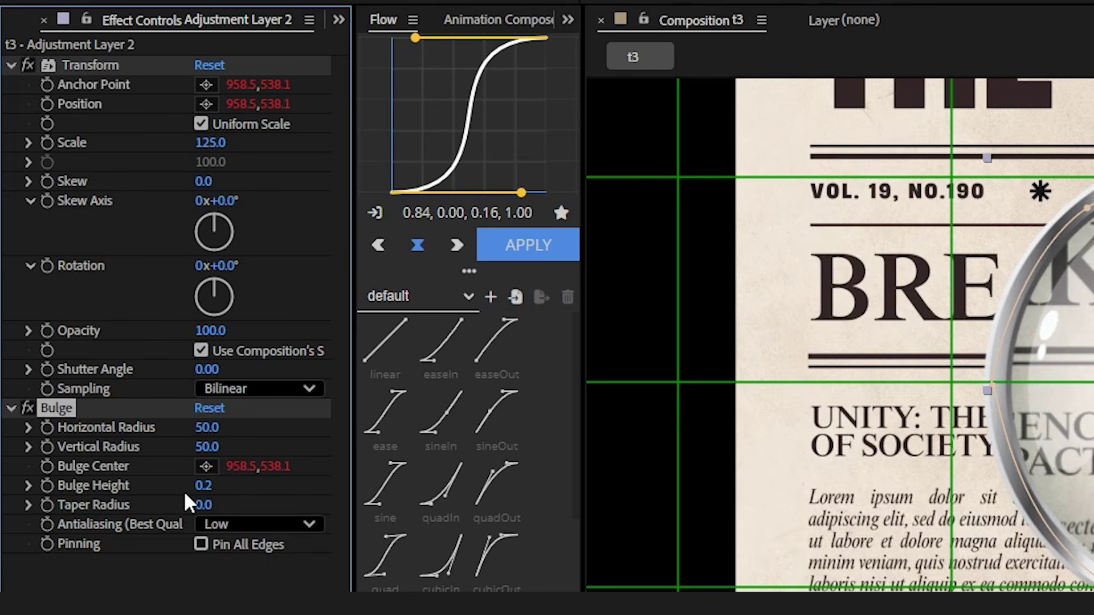
Increase the Bulge effect's Horizontal Radius to 194 and Vertical Radius to 199 to fill the lens
{"action": "left_click_drag", "start_coordinate": [207, 427], "coordinate": [354, 411]}
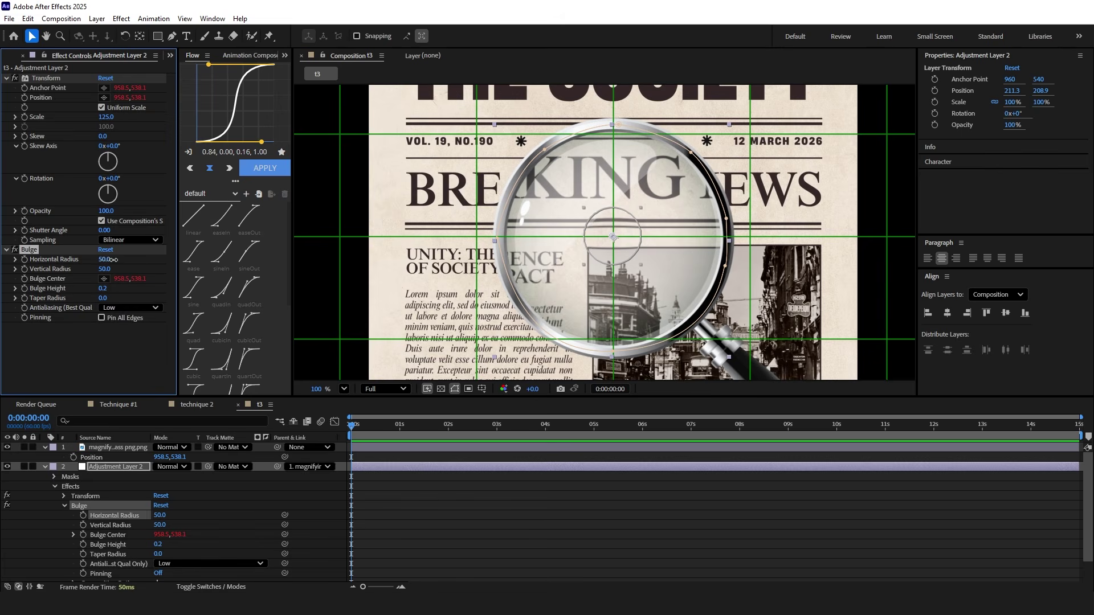
{"action": "left_click_drag", "start_coordinate": [179, 251], "coordinate": [178, 251]}
{"action": "left_click_drag", "start_coordinate": [103, 269], "coordinate": [179, 257]}
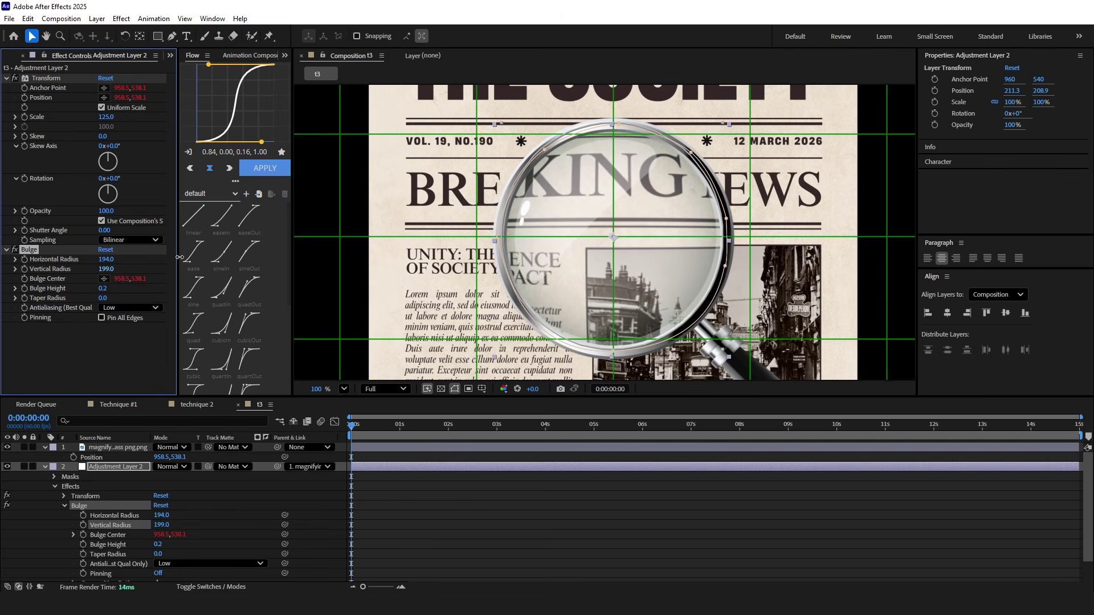
{"action": "left_click", "coordinate": [545, 486]}
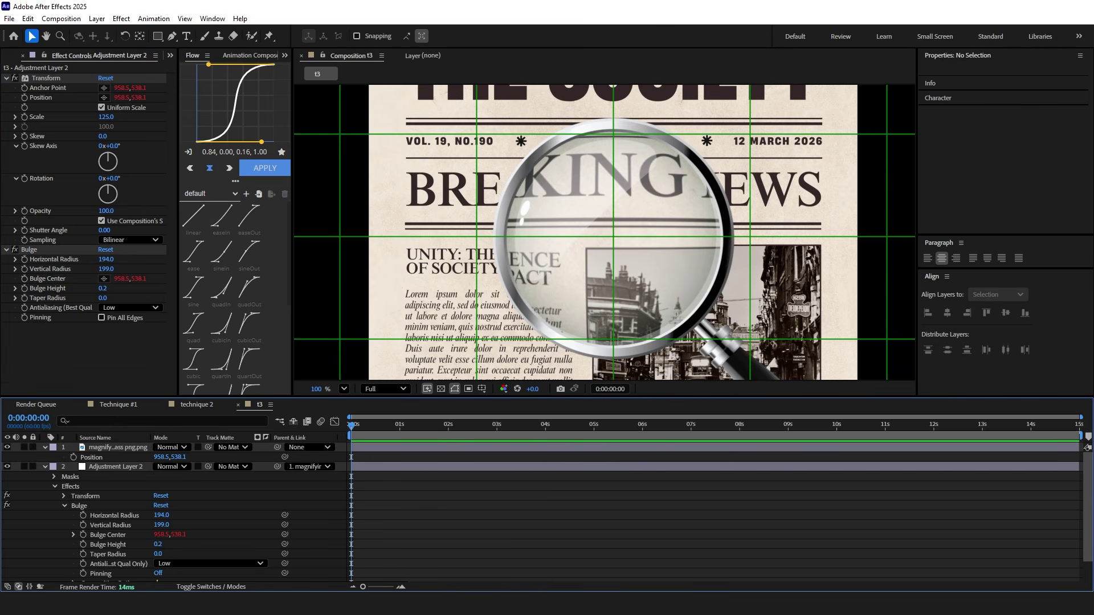
Move the magnifying glass around the newspaper to test the lens magnification over different areas
{"action": "left_click", "coordinate": [344, 390]}
{"action": "left_click", "coordinate": [358, 170]}
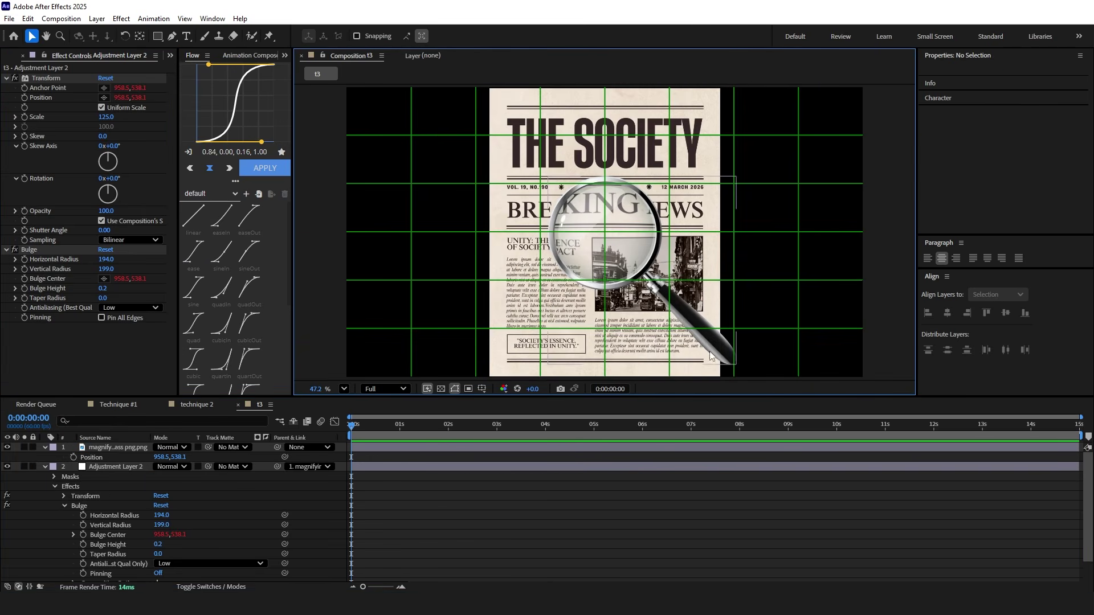
{"action": "left_click", "coordinate": [117, 447]}
{"action": "left_click_drag", "start_coordinate": [177, 457], "coordinate": [200, 440]}
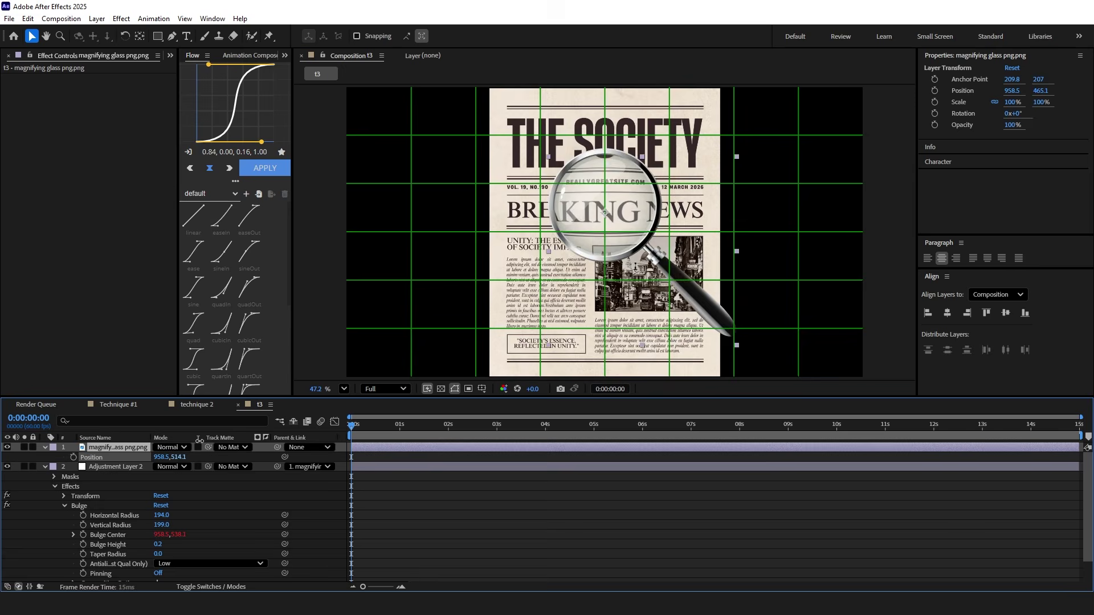
{"action": "left_click_drag", "start_coordinate": [711, 319], "coordinate": [645, 360]}
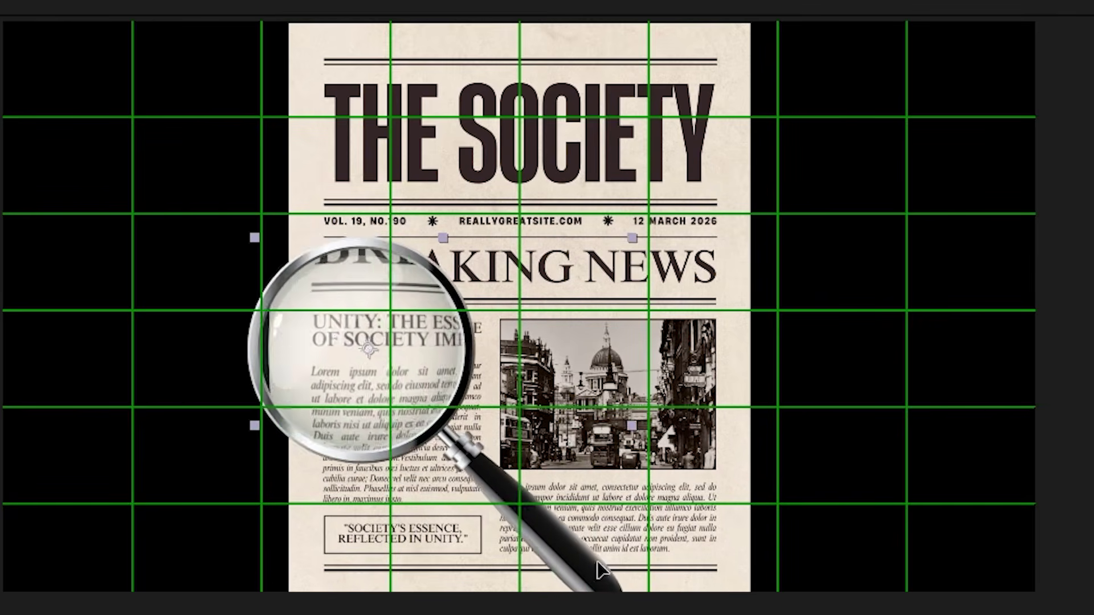
{"action": "left_click_drag", "start_coordinate": [598, 570], "coordinate": [584, 367]}
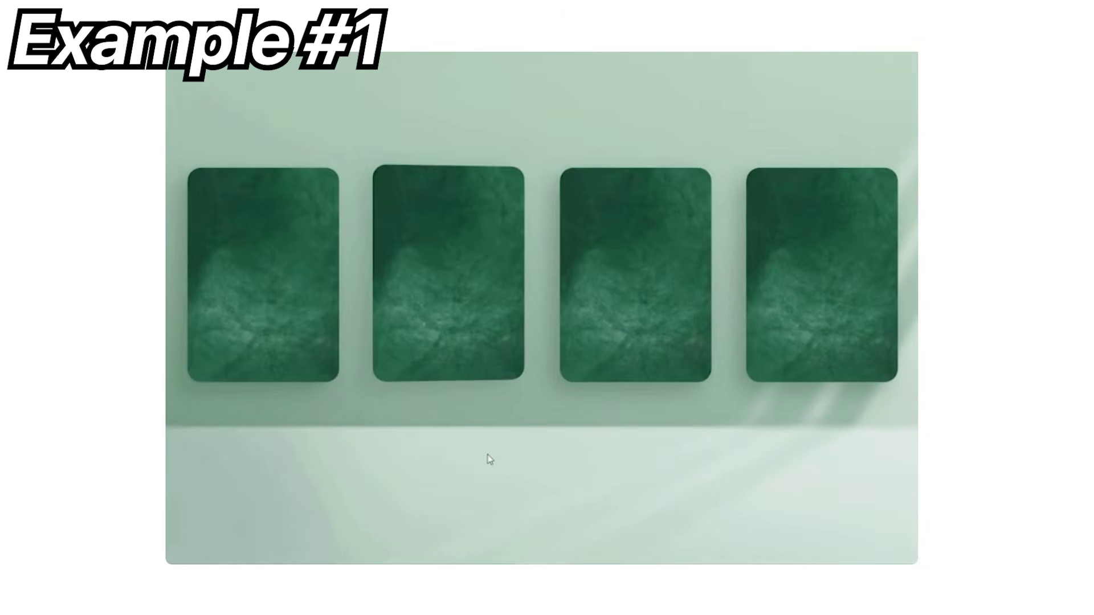
{"action": "left_click", "coordinate": [467, 359]}
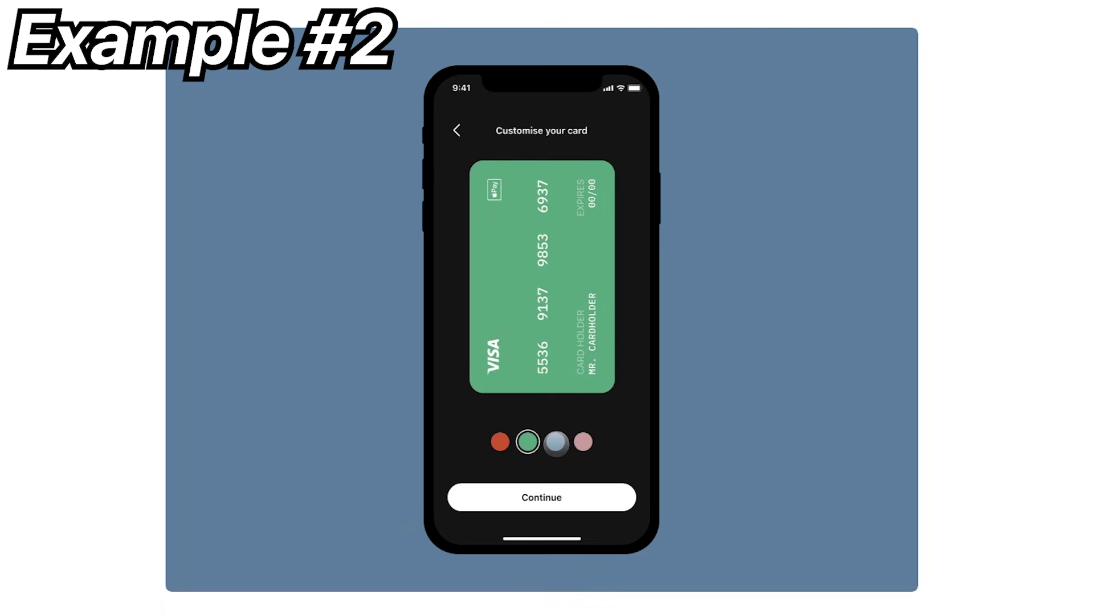
{"action": "left_click", "coordinate": [551, 440]}
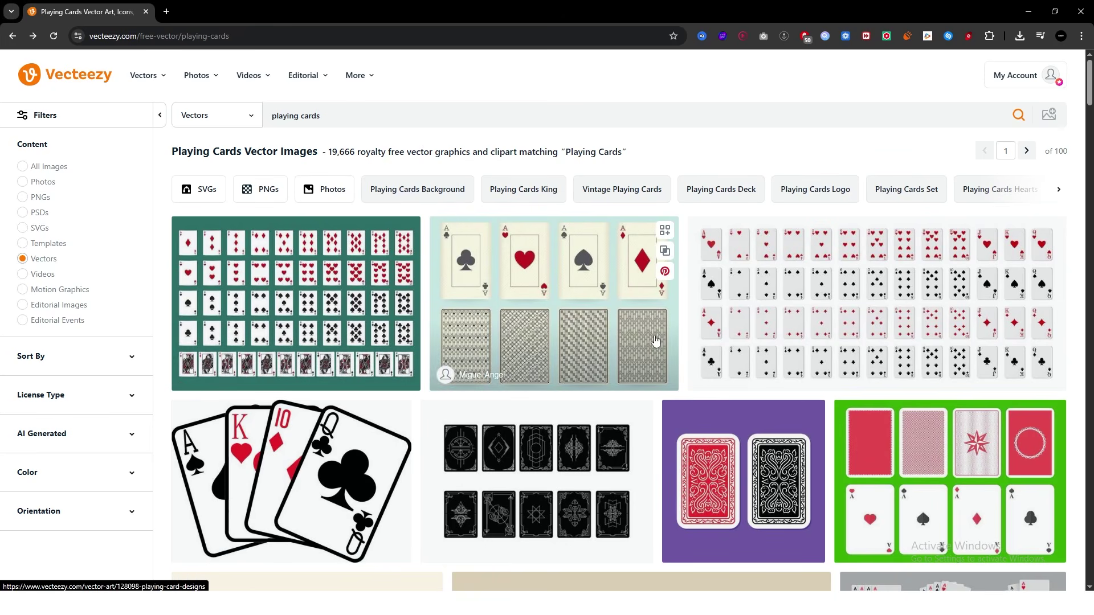
Browse the playing card vector results on Vecteezy for a set with card fronts and a matching back
{"action": "left_click", "coordinate": [226, 117]}
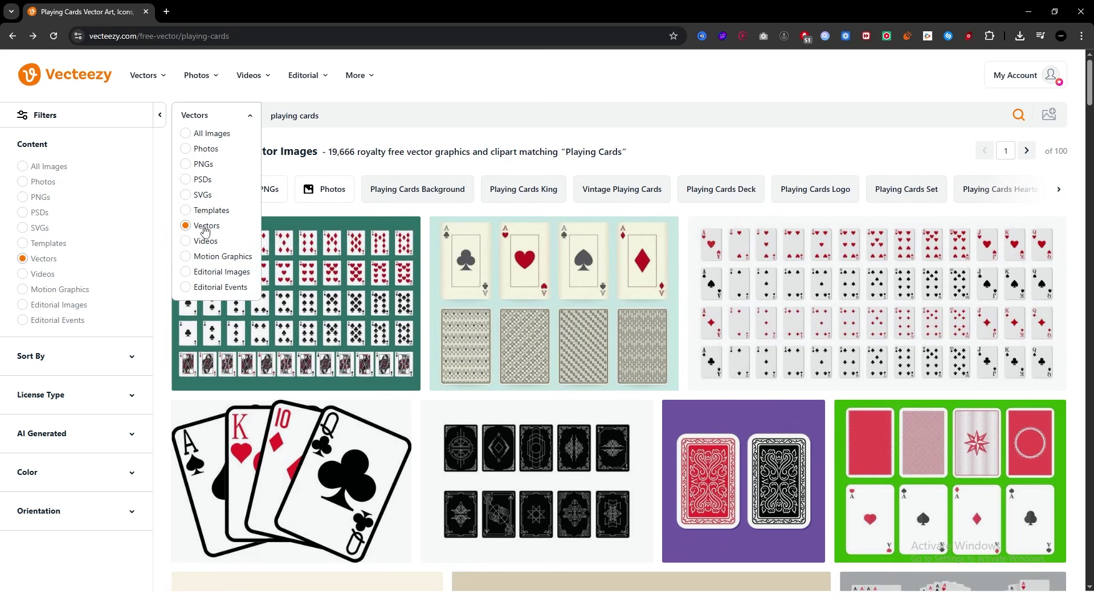
{"action": "scroll", "coordinate": [741, 371], "scroll_direction": "down", "scroll_amount": 5}
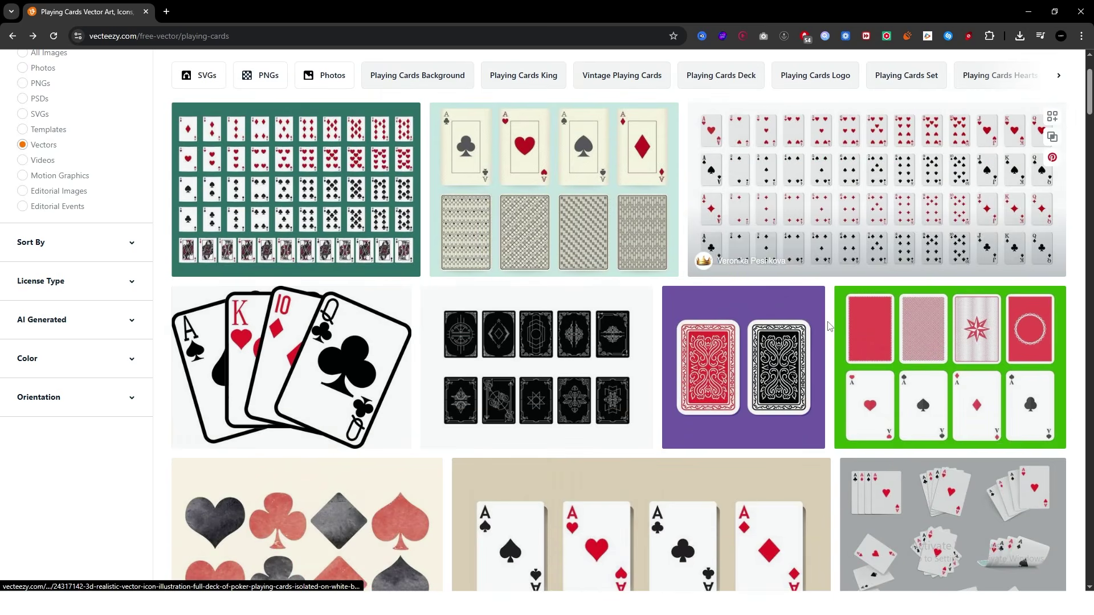
{"action": "scroll", "coordinate": [767, 315], "scroll_direction": "down", "scroll_amount": 2}
{"action": "scroll", "coordinate": [732, 305], "scroll_direction": "up", "scroll_amount": 2}
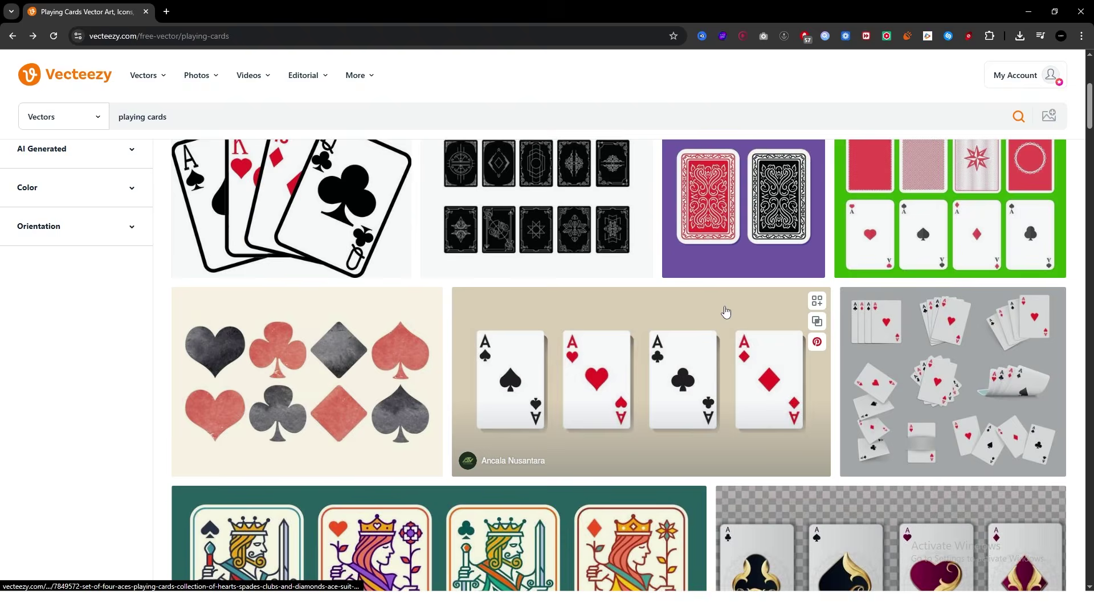
{"action": "scroll", "coordinate": [725, 310], "scroll_direction": "down", "scroll_amount": 1}
{"action": "scroll", "coordinate": [701, 310], "scroll_direction": "down", "scroll_amount": 5}
{"action": "scroll", "coordinate": [679, 305], "scroll_direction": "down", "scroll_amount": 3}
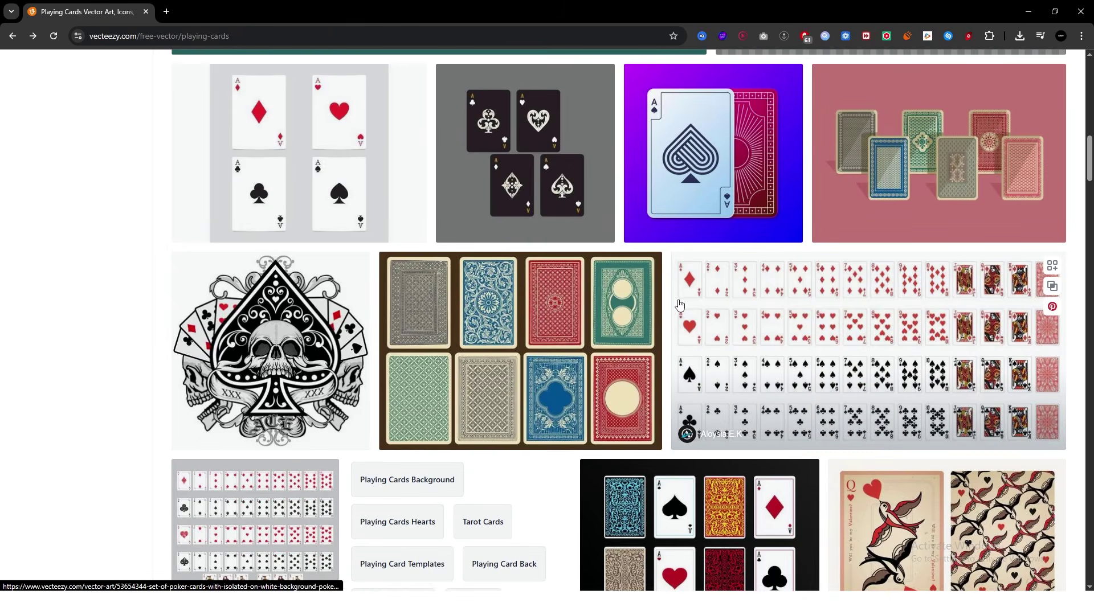
{"action": "scroll", "coordinate": [675, 305], "scroll_direction": "down", "scroll_amount": 2}
{"action": "scroll", "coordinate": [639, 306], "scroll_direction": "down", "scroll_amount": 5}
{"action": "scroll", "coordinate": [639, 305], "scroll_direction": "down", "scroll_amount": 5}
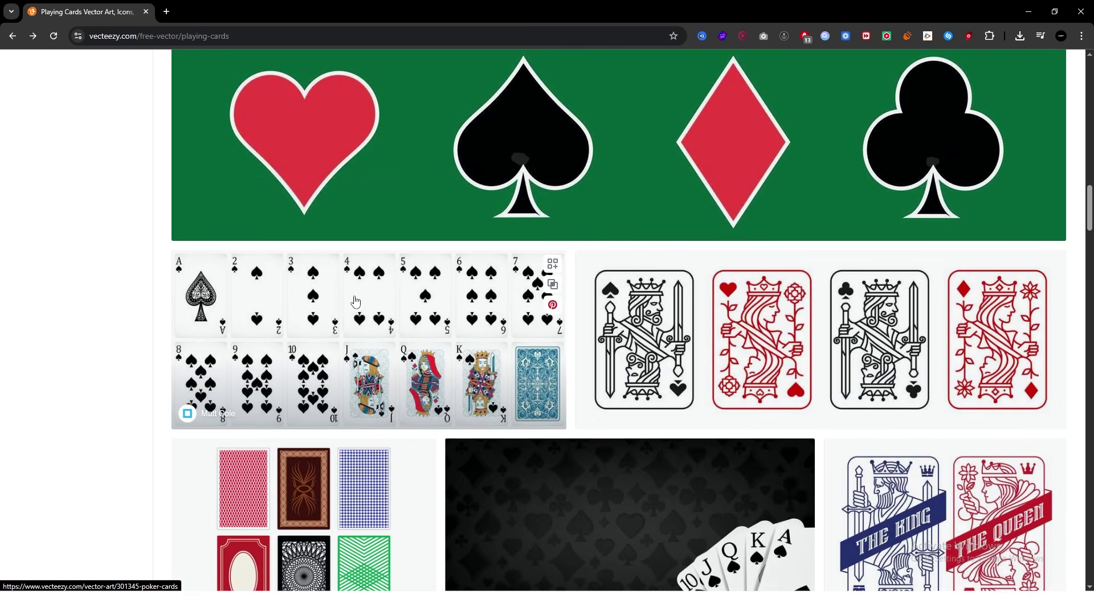
Download the spades poker card set with front and back designs, and open its EPS file in Illustrator
{"action": "left_click", "coordinate": [338, 248]}
{"action": "left_click", "coordinate": [951, 263]}
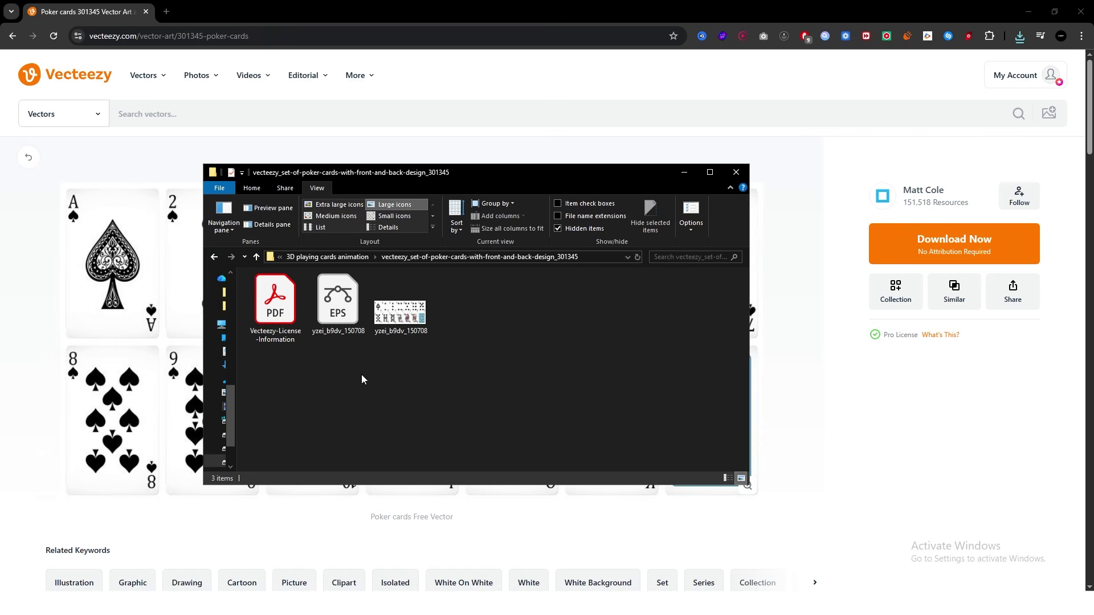
{"action": "right_click", "coordinate": [342, 314]}
{"action": "left_click", "coordinate": [360, 278]}
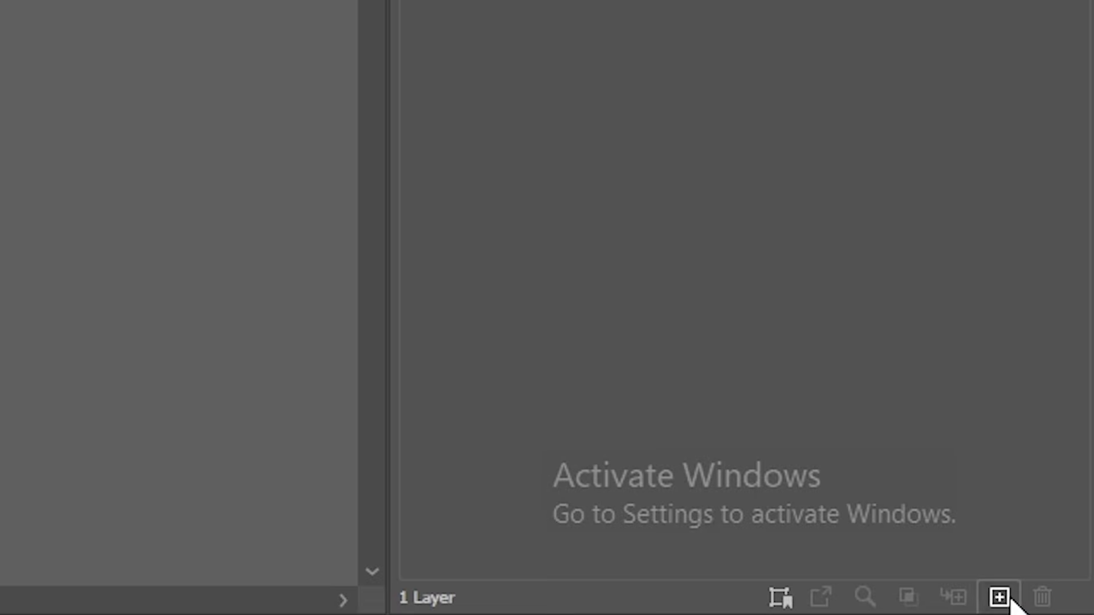
Create a new layer, move the ace of spades group into it, and rename the layer Card 1 (Ace)
{"action": "left_click", "coordinate": [1060, 587]}
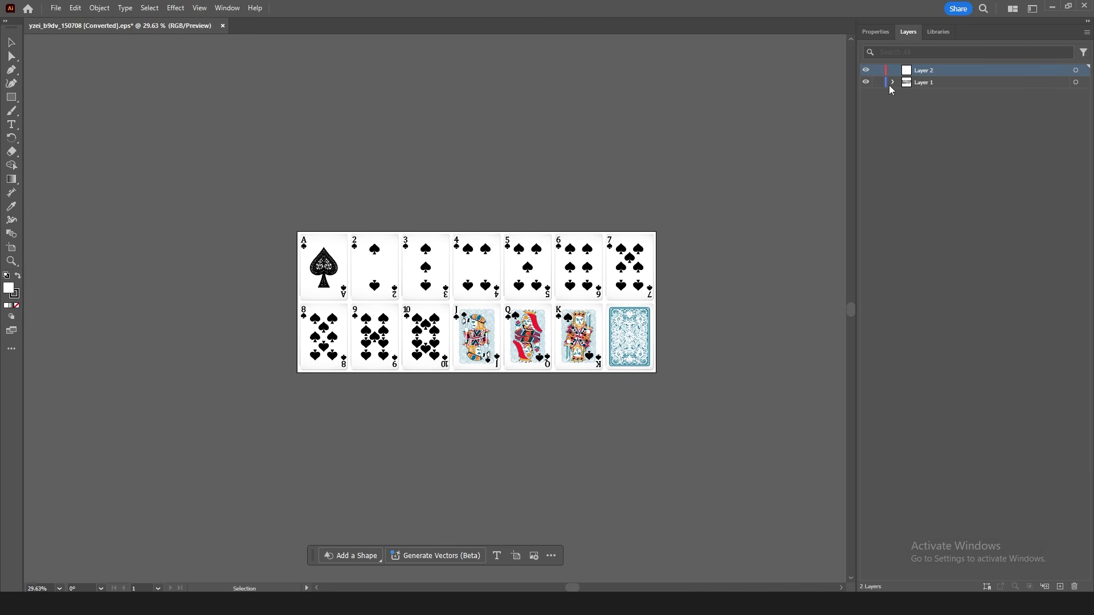
{"action": "left_click", "coordinate": [893, 82]}
{"action": "left_click", "coordinate": [907, 94]}
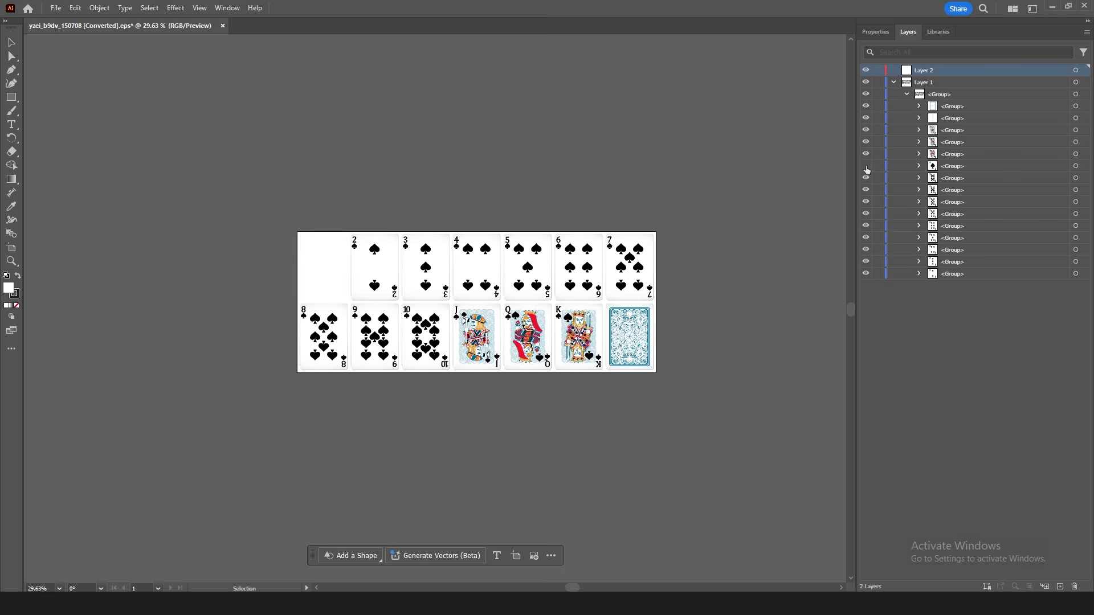
{"action": "left_click_drag", "start_coordinate": [957, 168], "coordinate": [927, 71]}
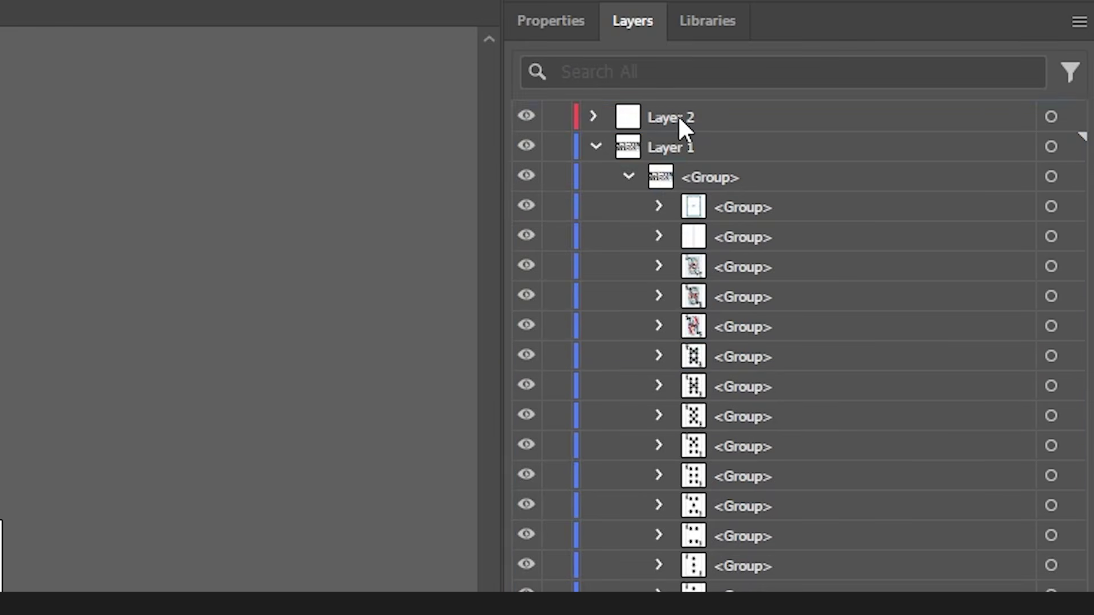
{"action": "double_click", "coordinate": [679, 118]}
{"action": "type", "text": "c"}
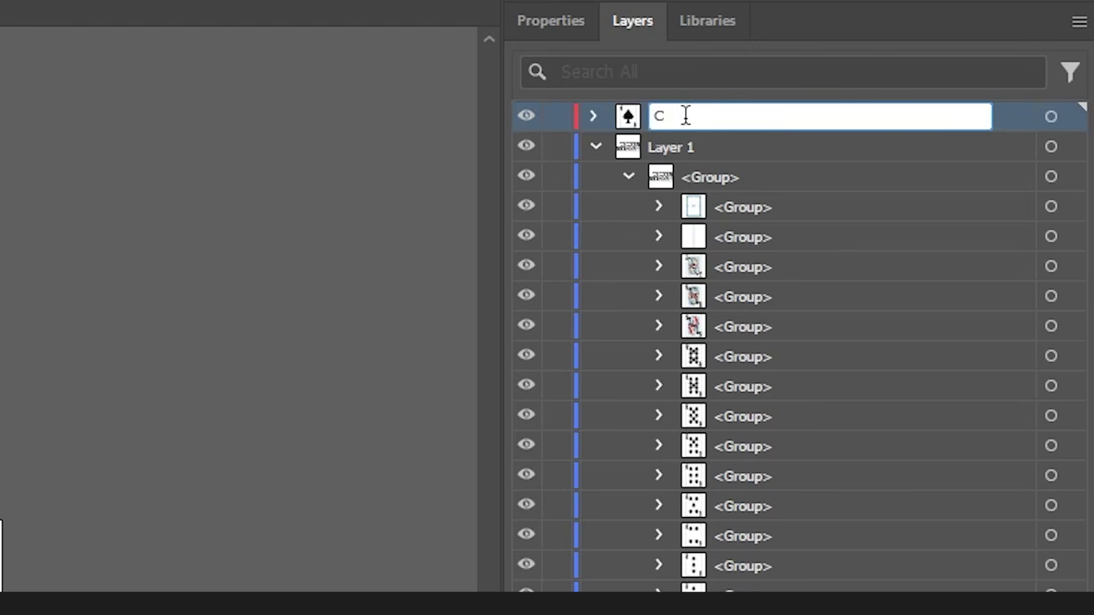
{"action": "type", "text": "ard 1 (Ace)"}
{"action": "key", "text": "Return"}
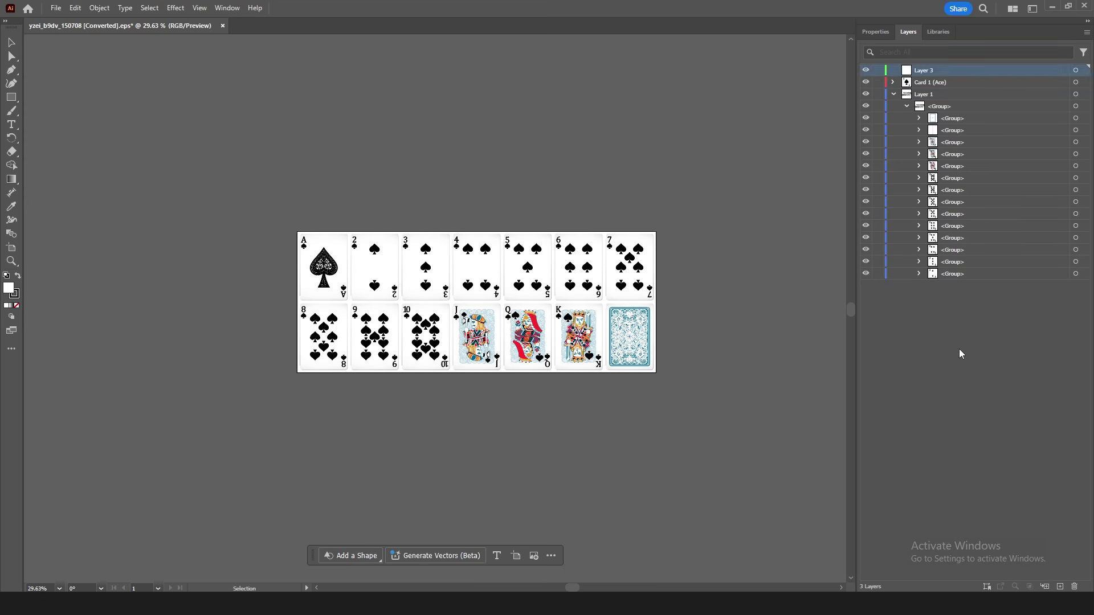
Move the queen card's group into the new empty layer and rename that layer Card 2 (Queen)
{"action": "left_click", "coordinate": [866, 238]}
{"action": "left_click", "coordinate": [924, 259]}
{"action": "left_click", "coordinate": [866, 165]}
{"action": "left_click", "coordinate": [865, 165]}
{"action": "left_click_drag", "start_coordinate": [945, 166], "coordinate": [929, 71]}
{"action": "double_click", "coordinate": [930, 69]}
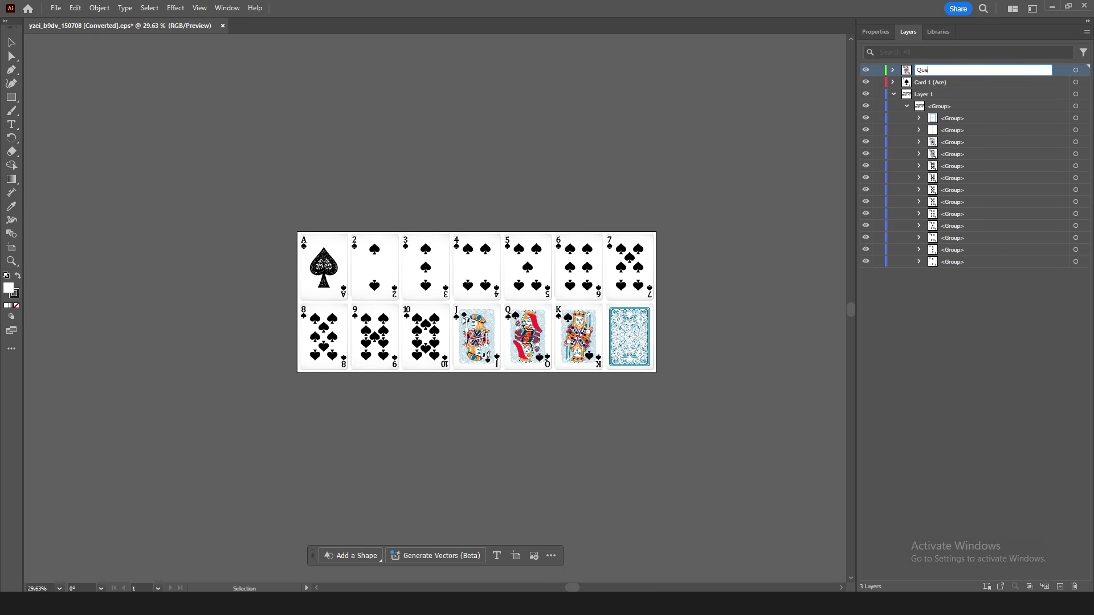
{"action": "key", "text": "Return"}
Place the king card's group in a new layer named Card 3 (King), and add another layer for the next card
{"action": "left_click", "coordinate": [1059, 586]}
{"action": "left_click_drag", "start_coordinate": [946, 166], "coordinate": [929, 70]}
{"action": "double_click", "coordinate": [928, 70]}
{"action": "type", "text": "Card 3 (King)"}
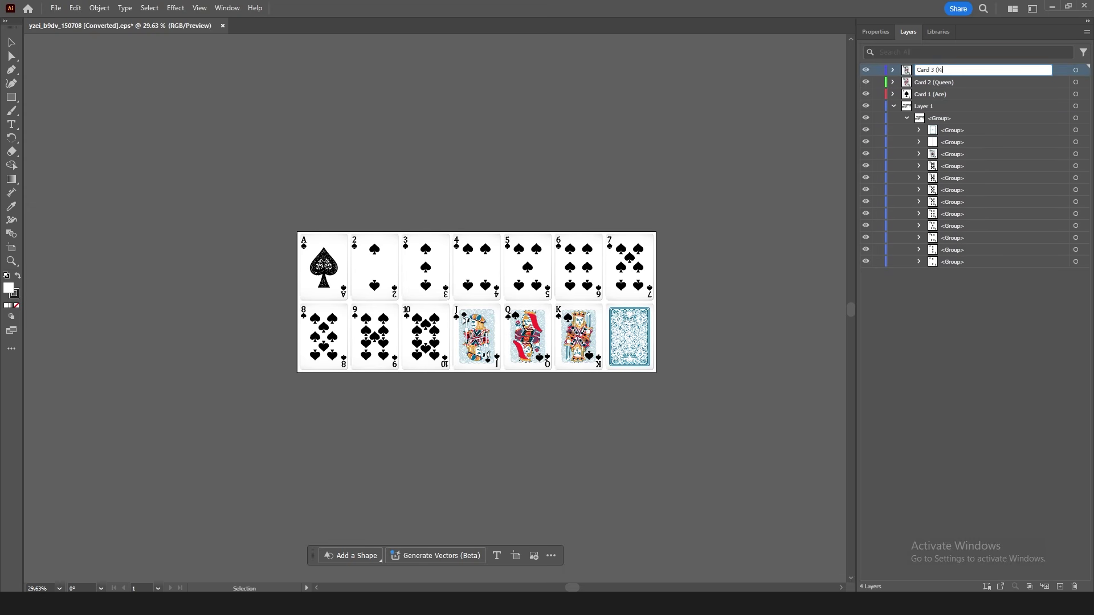
{"action": "key", "text": "Return"}
{"action": "left_click", "coordinate": [1061, 589]}
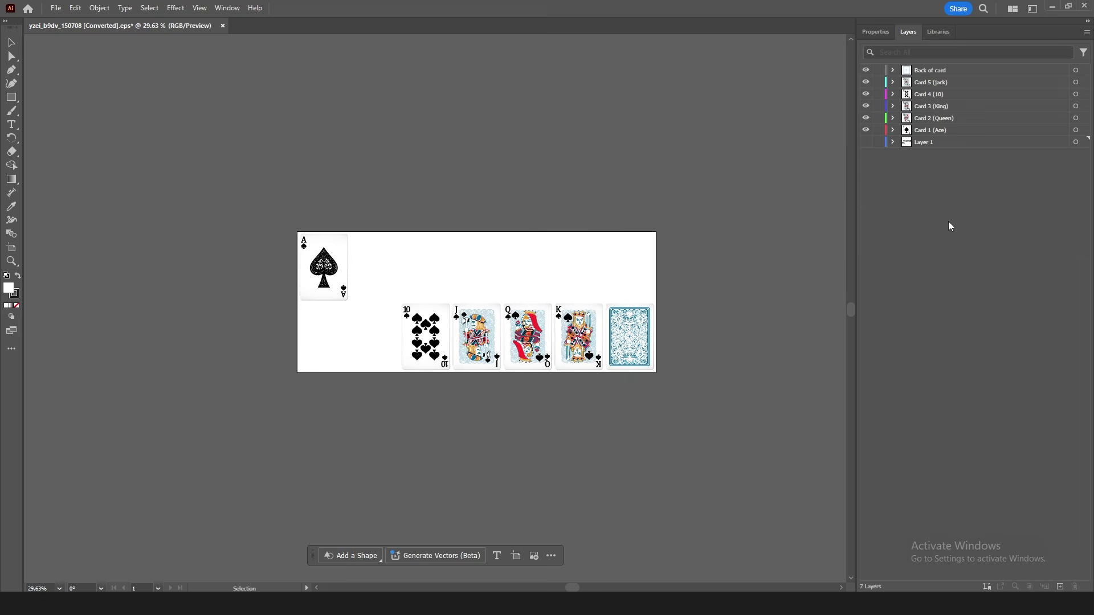
Save the layered document as an Adobe Illustrator file named "set of cards"
{"action": "left_click", "coordinate": [52, 13]}
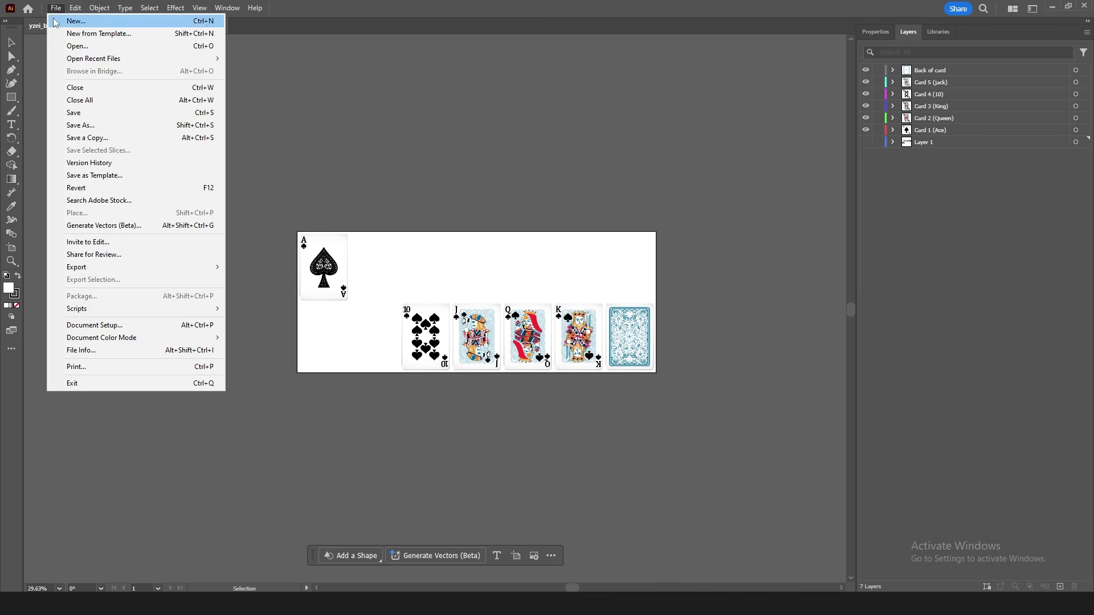
{"action": "left_click", "coordinate": [118, 128]}
{"action": "left_click", "coordinate": [599, 406]}
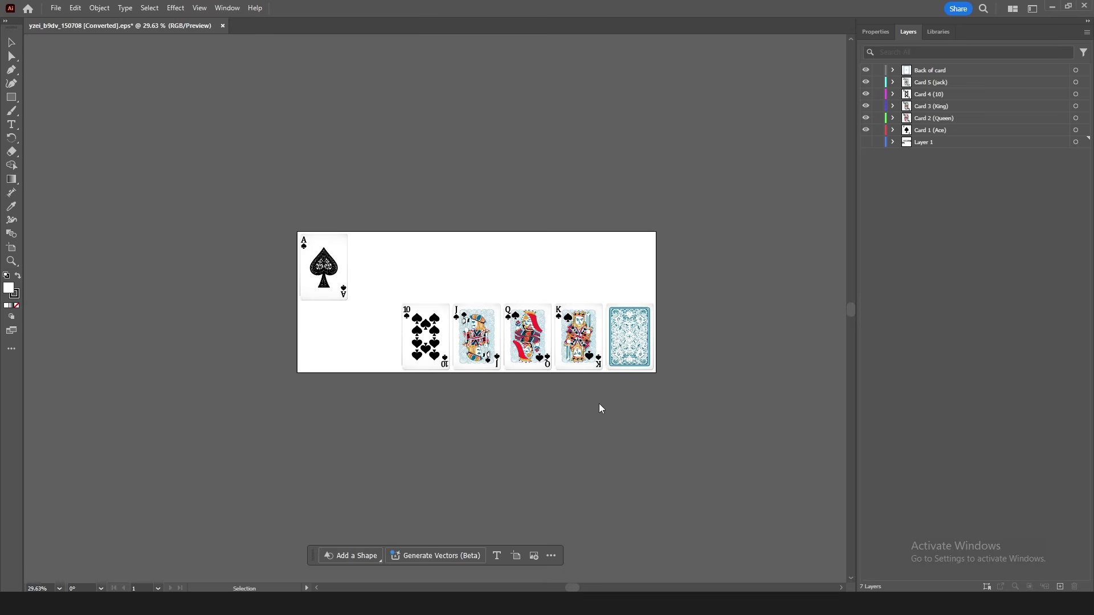
{"action": "type", "text": "car"}
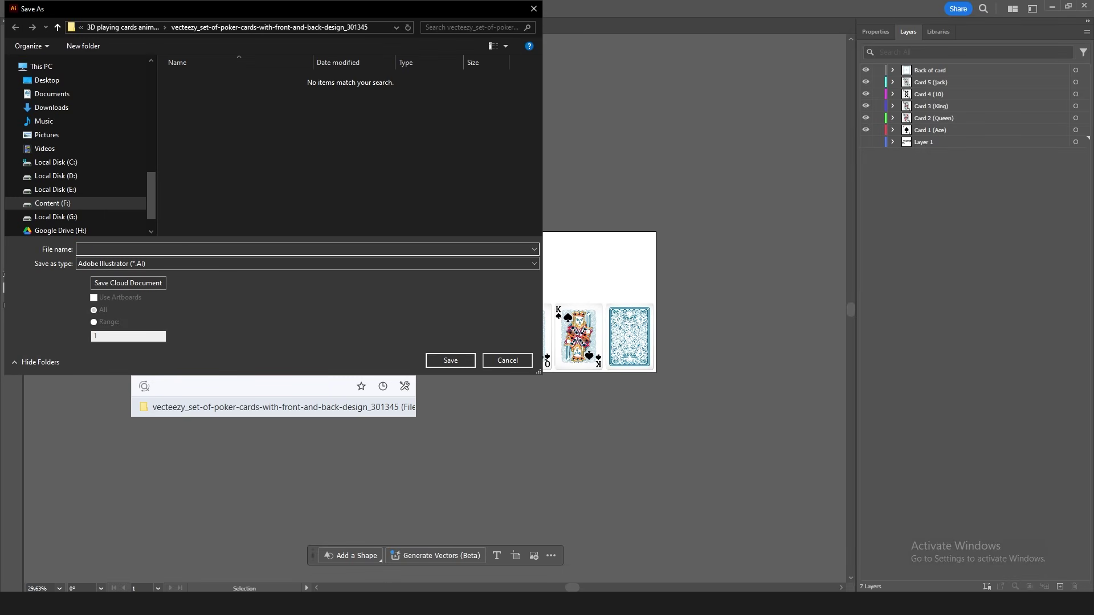
{"action": "type", "text": "ds"}
{"action": "key", "text": "Return"}
{"action": "left_click", "coordinate": [588, 459]}
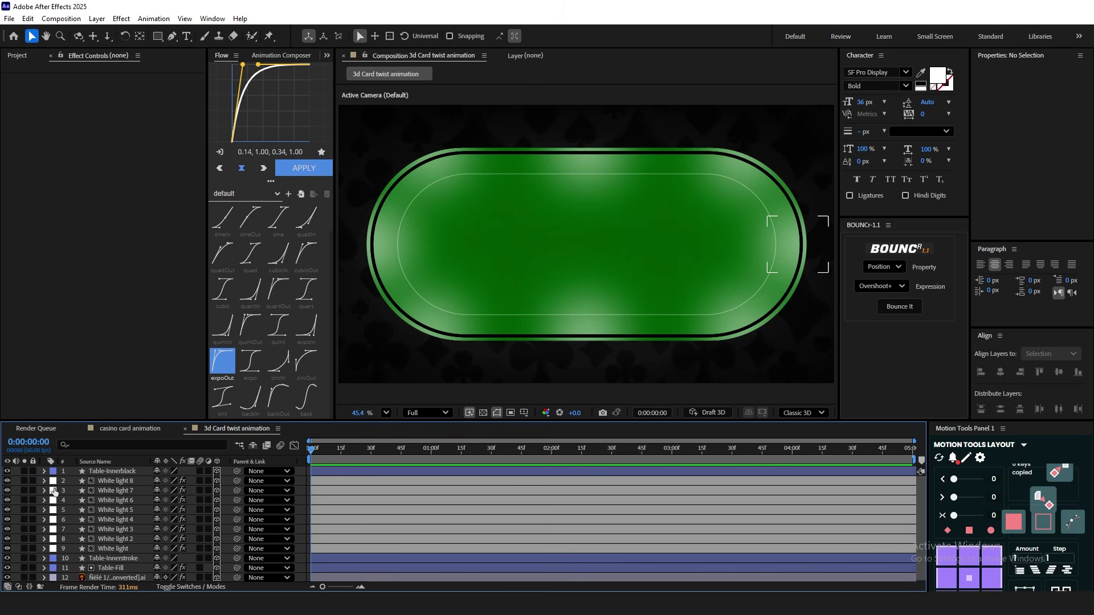
Switch to After Effects and import set of cards.ai into 3d Card twist animation as a Composition with Layer Size footage dimensions
{"action": "left_click", "coordinate": [734, 577]}
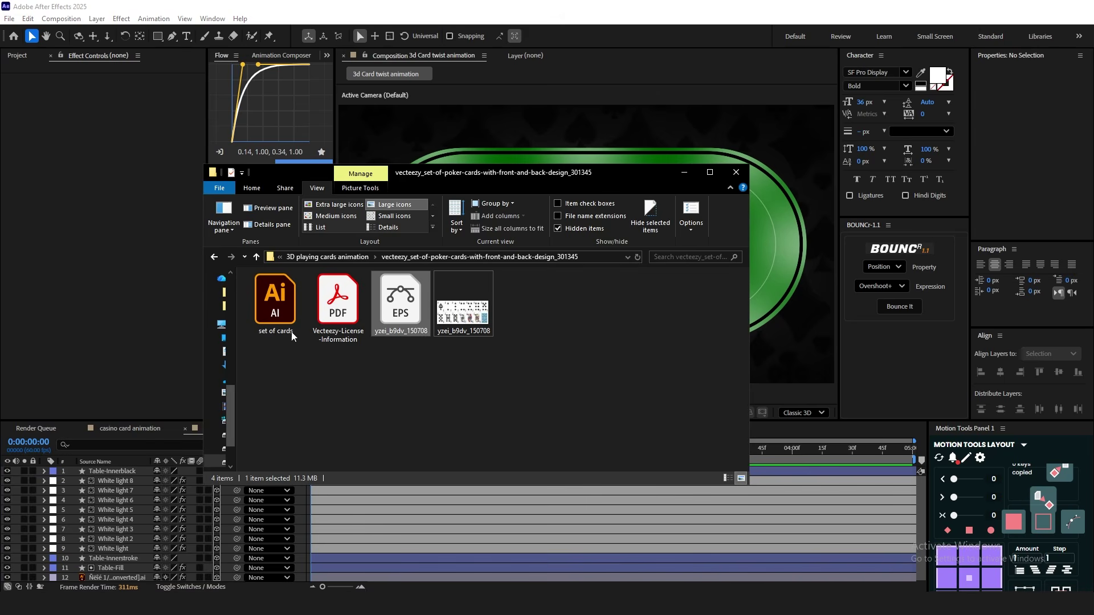
{"action": "left_click", "coordinate": [268, 330]}
{"action": "left_click_drag", "start_coordinate": [189, 440], "coordinate": [120, 486]}
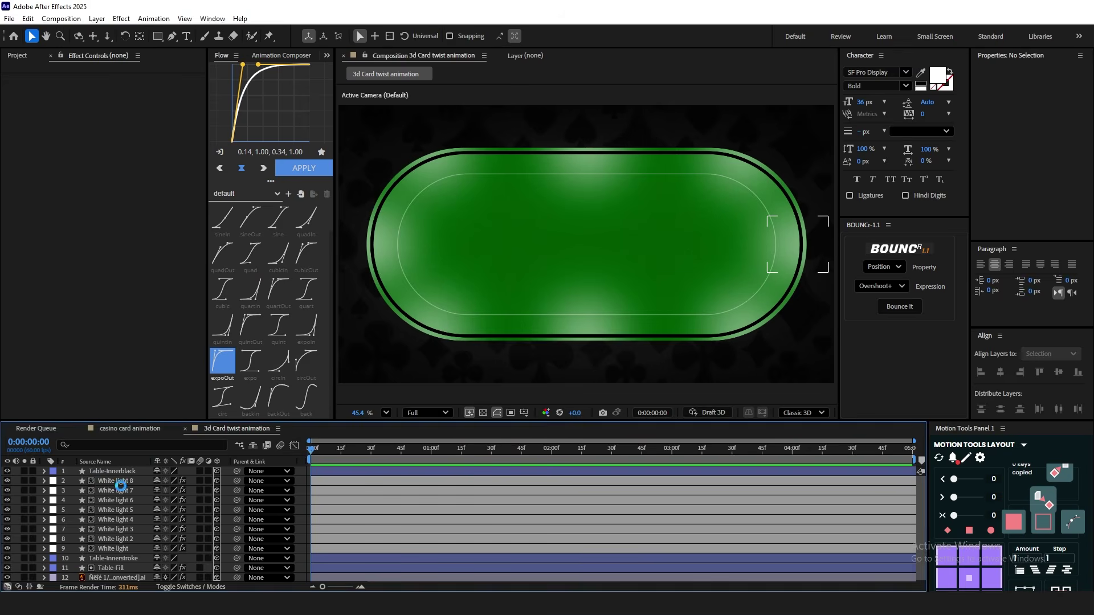
{"action": "left_click", "coordinate": [550, 254]}
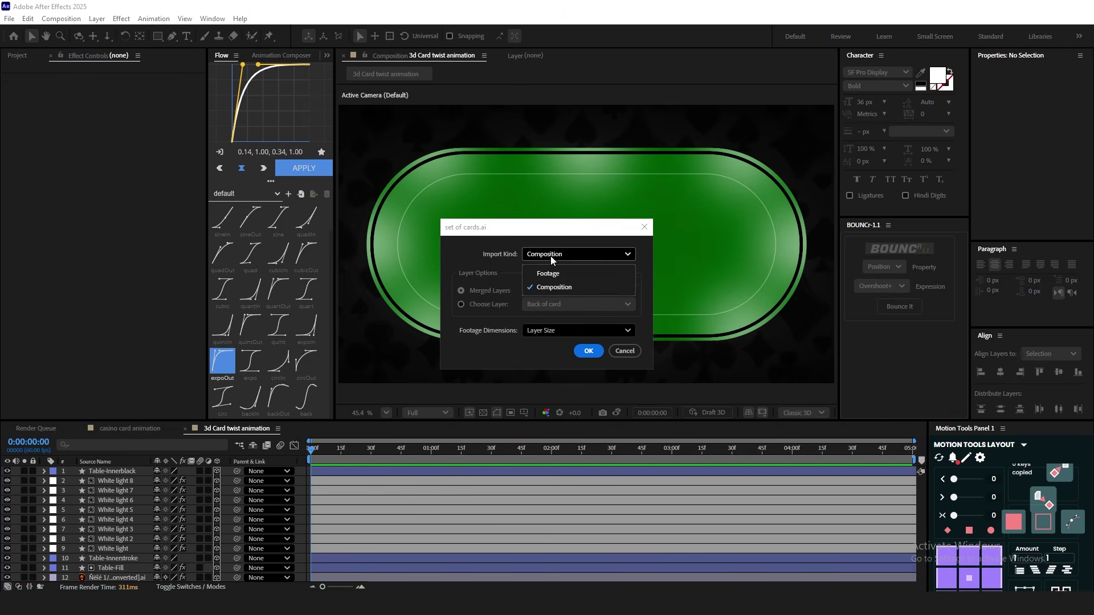
{"action": "left_click", "coordinate": [549, 288]}
{"action": "left_click", "coordinate": [548, 331]}
{"action": "left_click", "coordinate": [536, 349]}
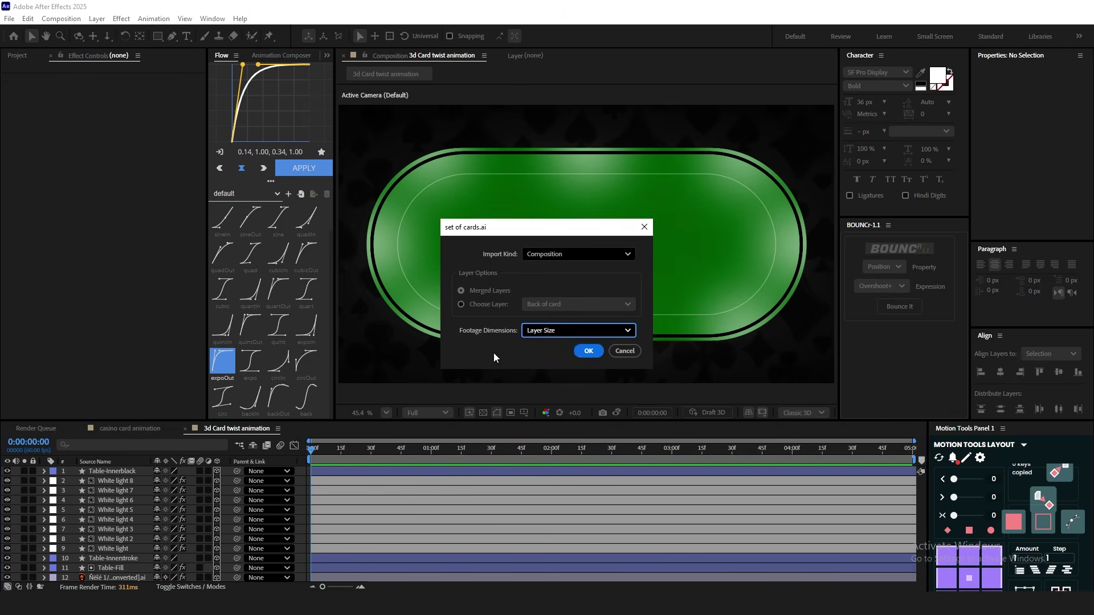
{"action": "left_click", "coordinate": [589, 351]}
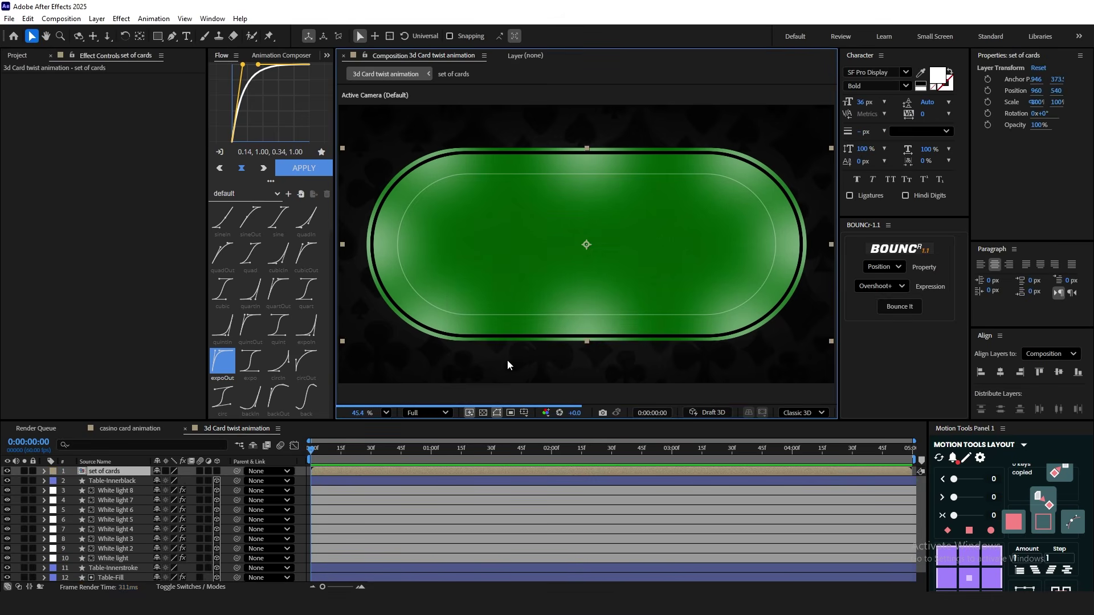
Copy the six card layers from the set of cards composition into 3d Card twist animation, replacing the set of cards layer
{"action": "double_click", "coordinate": [128, 474]}
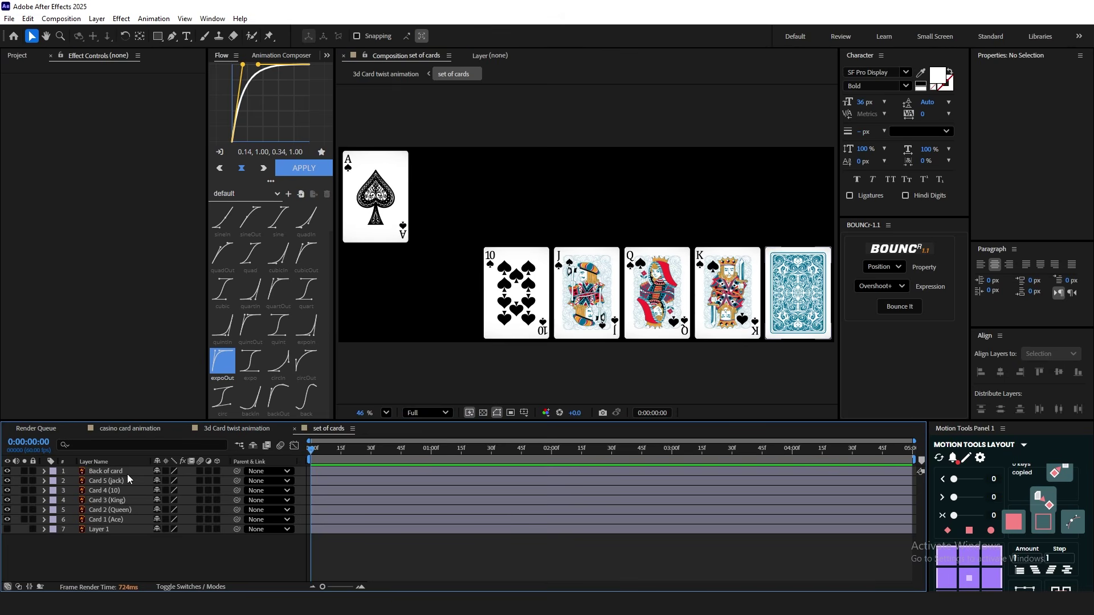
{"action": "left_click", "coordinate": [110, 522], "text": "shift"}
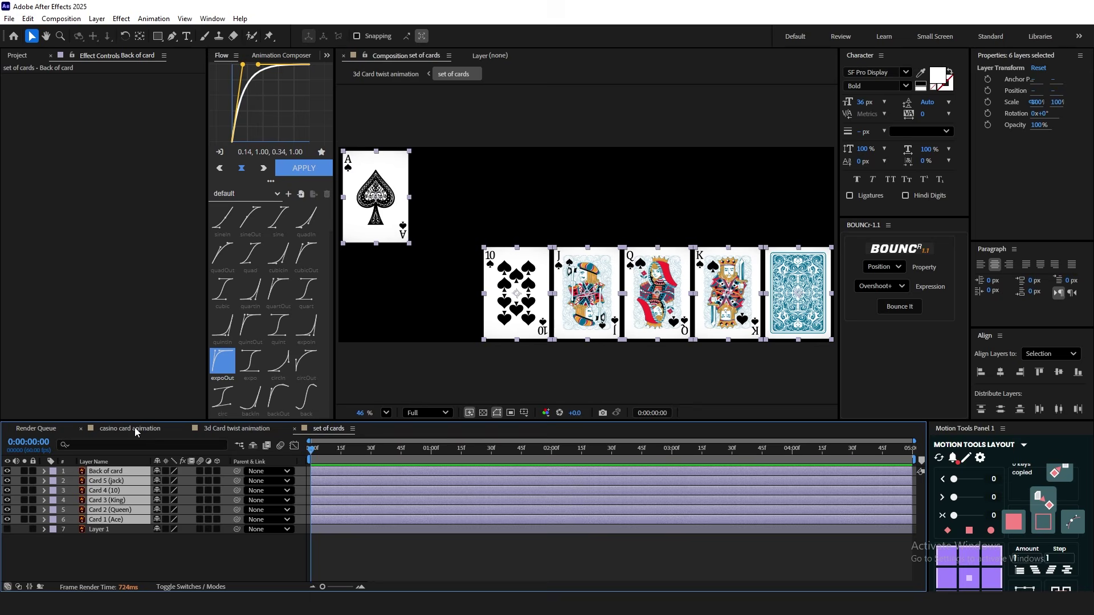
{"action": "left_click", "coordinate": [237, 428]}
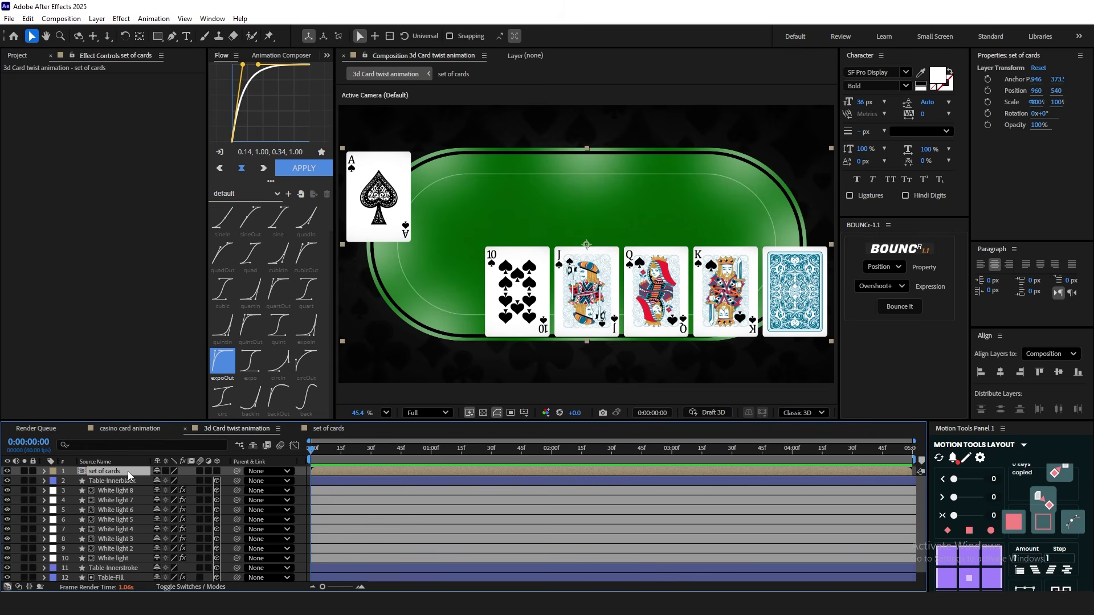
{"action": "key", "text": "ctrl+v"}
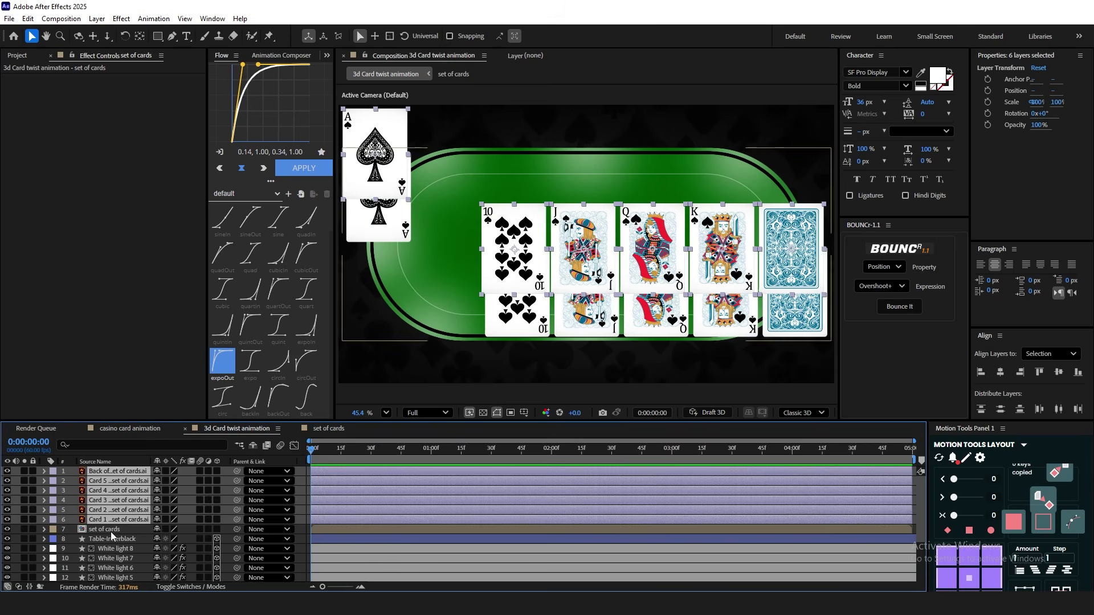
{"action": "left_click", "coordinate": [110, 531]}
{"action": "key", "text": "Delete"}
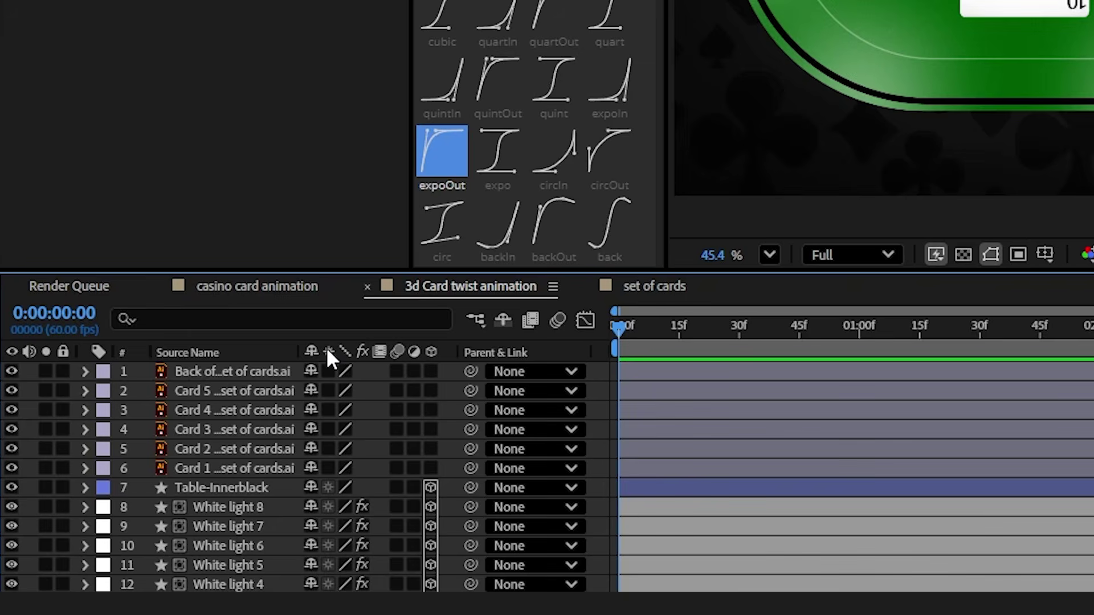
Enable Continuously Rasterize on all six card layers, and temporarily scale Card 4 (10) to 259% to check its sharpness
{"action": "left_click", "coordinate": [328, 371]}
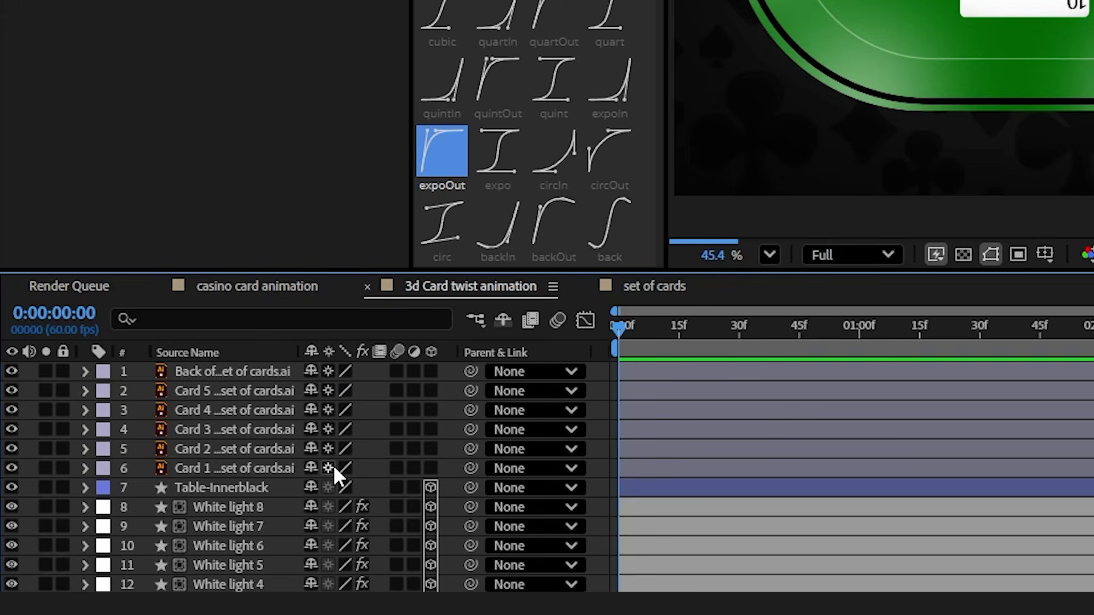
{"action": "left_click", "coordinate": [205, 410]}
{"action": "key", "text": "s"}
{"action": "left_click_drag", "start_coordinate": [353, 438], "coordinate": [498, 409]}
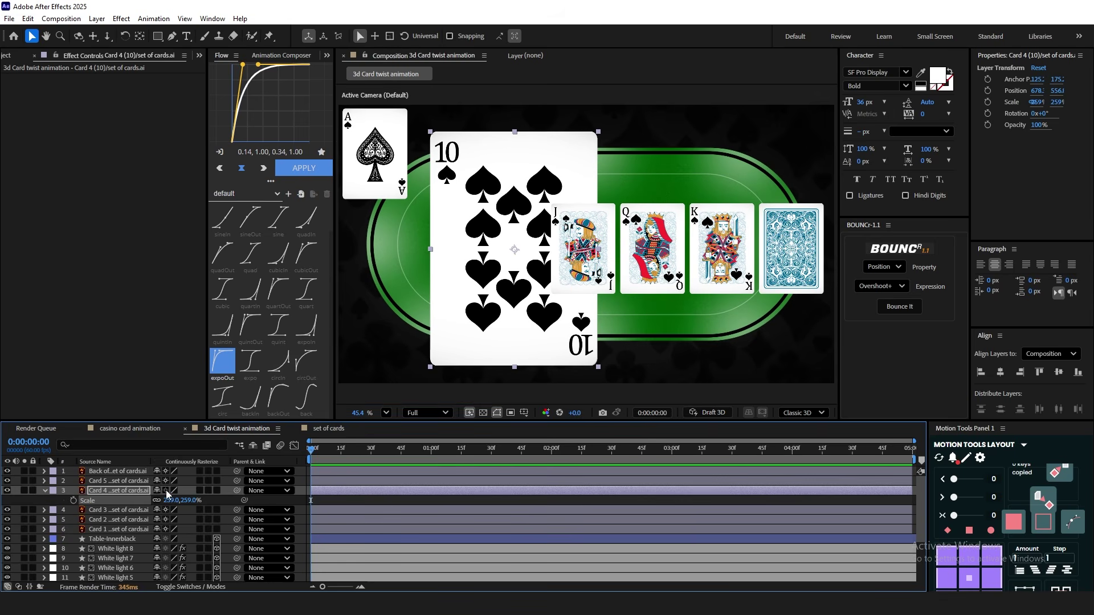
{"action": "scroll", "coordinate": [560, 219], "scroll_direction": "up", "scroll_amount": 2}
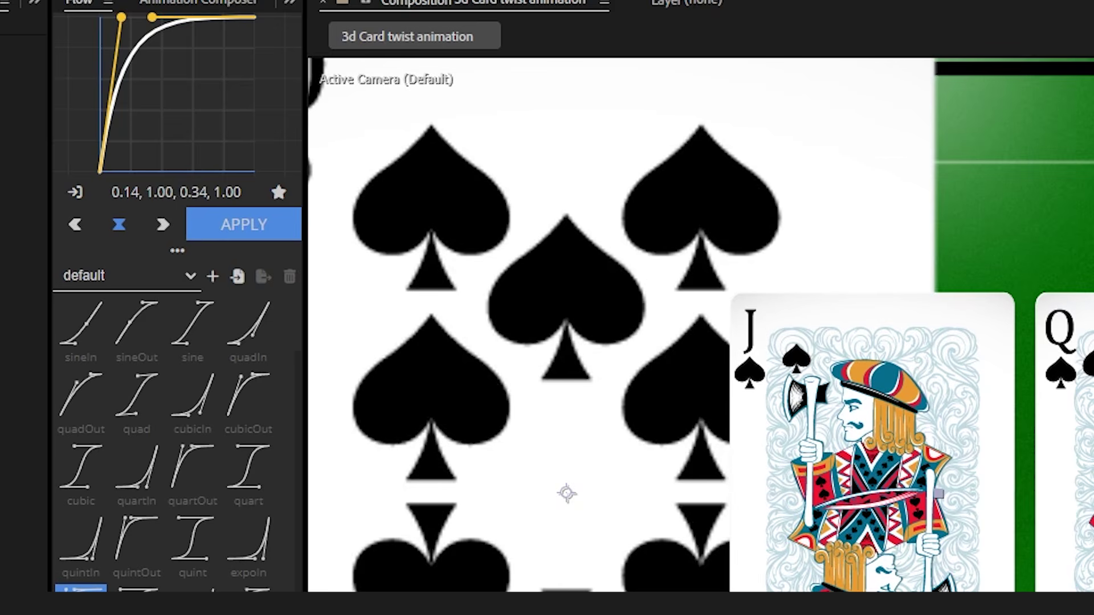
{"action": "left_click", "coordinate": [386, 413]}
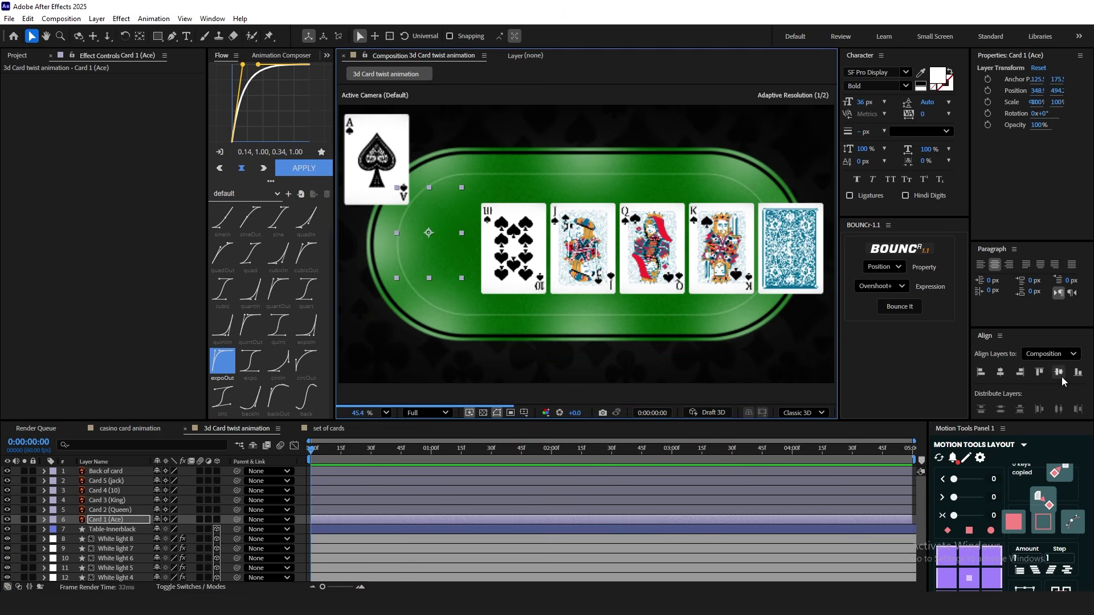
Vertically centre Card 1 (Ace) in the composition, and vertically align the other five card layers
{"action": "left_click", "coordinate": [1059, 373]}
{"action": "left_click", "coordinate": [110, 510]}
{"action": "left_click", "coordinate": [106, 471], "text": "shift"}
{"action": "left_click", "coordinate": [1059, 373]}
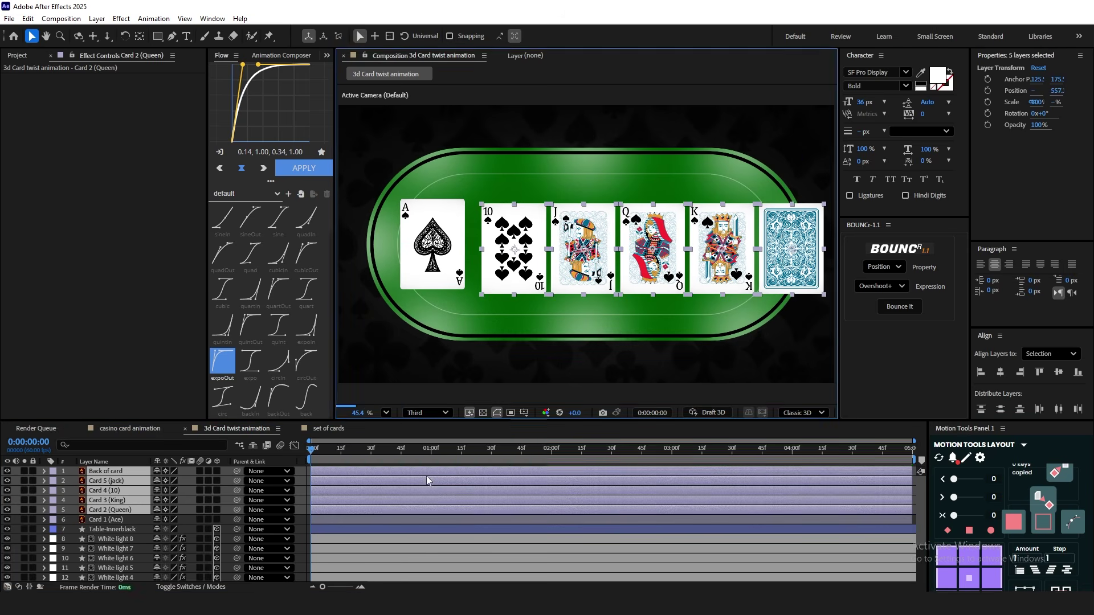
Hide the casino table, light and background layers, and vertically centre the King, Queen, Jack and 10 cards in the composition
{"action": "left_click_drag", "start_coordinate": [8, 530], "coordinate": [7, 578]}
{"action": "scroll", "coordinate": [132, 529], "scroll_direction": "up", "scroll_amount": 3}
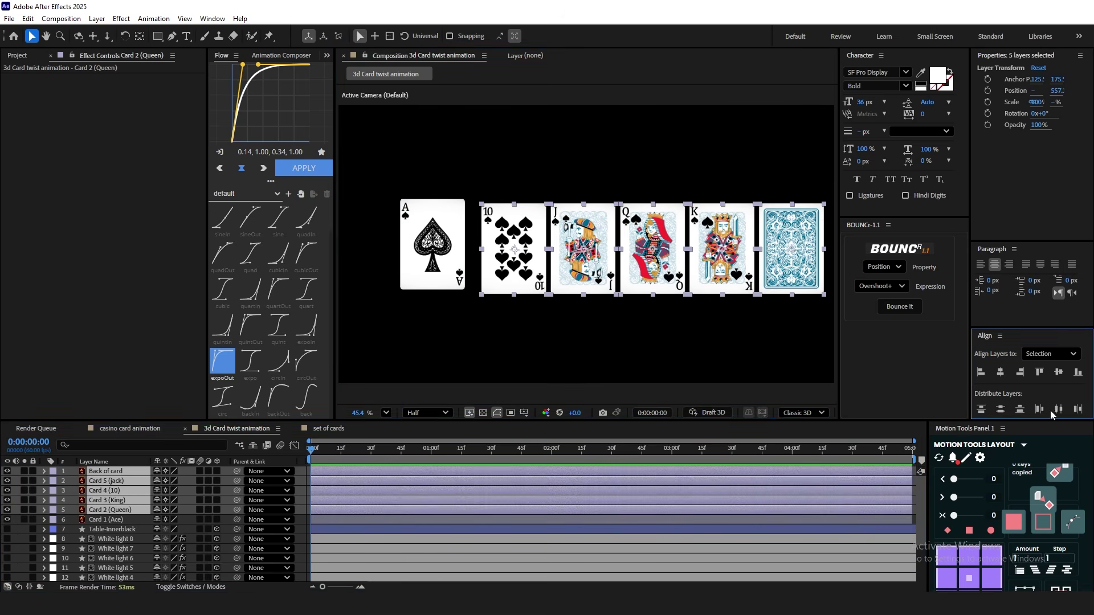
{"action": "left_click", "coordinate": [106, 520]}
{"action": "left_click", "coordinate": [722, 249]}
{"action": "left_click", "coordinate": [1059, 373]}
{"action": "left_click", "coordinate": [653, 251]}
{"action": "left_click", "coordinate": [1059, 373]}
{"action": "left_click", "coordinate": [593, 256]}
{"action": "left_click", "coordinate": [1058, 373]}
{"action": "left_click", "coordinate": [514, 249]}
{"action": "left_click", "coordinate": [1058, 372]}
Move Card 1 (Ace) closer to the 10, distribute the five face cards evenly horizontally, and show the proportional grid
{"action": "left_click_drag", "start_coordinate": [433, 249], "coordinate": [446, 249]}
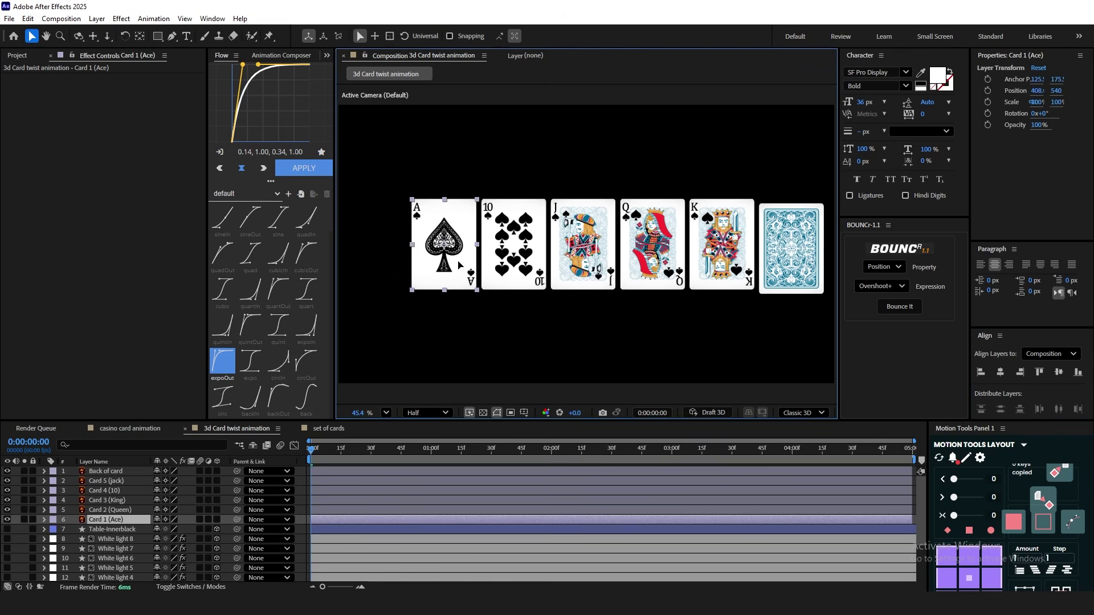
{"action": "key", "text": "ctrl+shift+Up"}
{"action": "key", "text": "ctrl+shift+Up"}
{"action": "key", "text": "ctrl+shift+Up"}
{"action": "key", "text": "ctrl+shift+Up"}
{"action": "left_click", "coordinate": [1000, 409]}
{"action": "left_click", "coordinate": [523, 412], "text": "alt"}
{"action": "scroll", "coordinate": [583, 267], "scroll_direction": "up", "scroll_amount": 5}
{"action": "key", "text": "F2"}
{"action": "scroll", "coordinate": [610, 246], "scroll_direction": "down", "scroll_amount": 5}
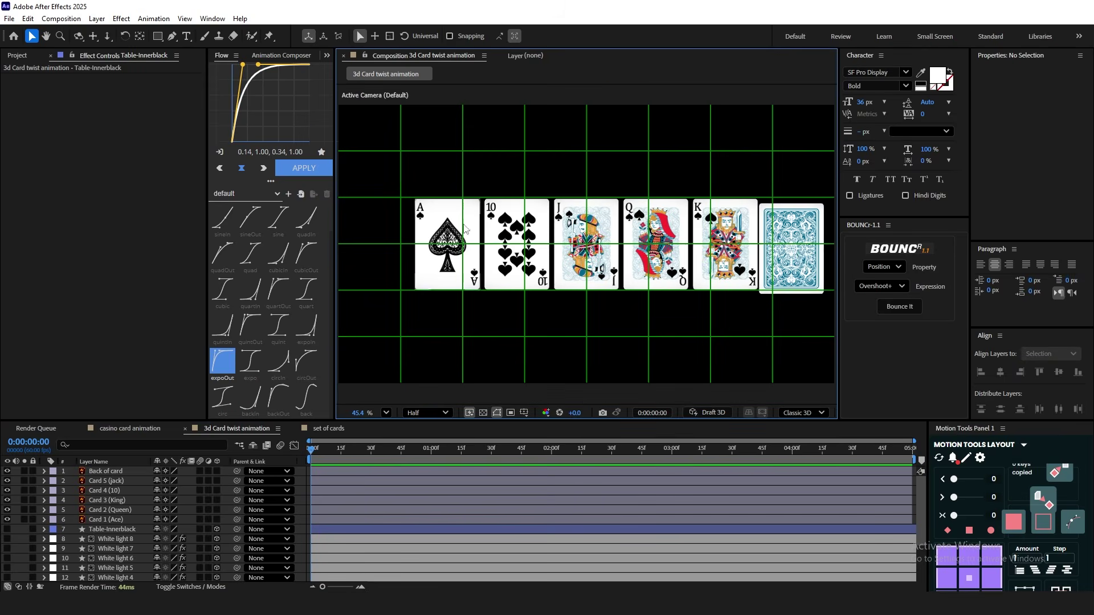
Move Back of card directly above Card 1 (Ace) in the layer order and place it over the Ace
{"action": "key", "text": "ctrl+Down"}
{"action": "key", "text": "ctrl+alt+Down"}
{"action": "key", "text": "ctrl+alt+Down"}
{"action": "key", "text": "ctrl+alt+Down"}
{"action": "key", "text": "ctrl+alt+Down"}
{"action": "left_click_drag", "start_coordinate": [807, 271], "coordinate": [607, 260]}
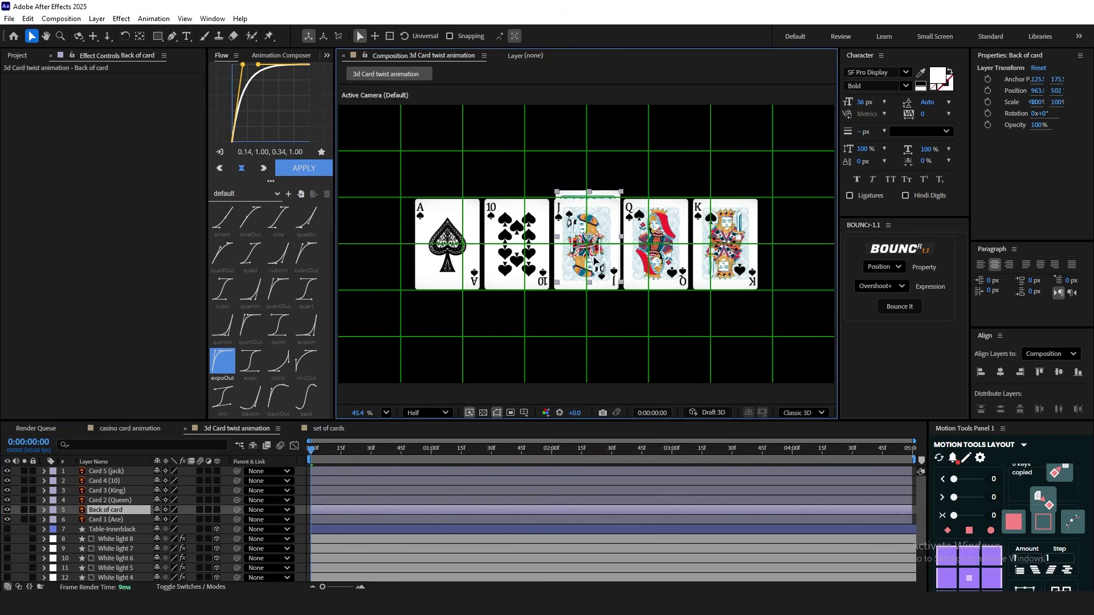
{"action": "scroll", "coordinate": [607, 267], "scroll_direction": "up", "scroll_amount": 2}
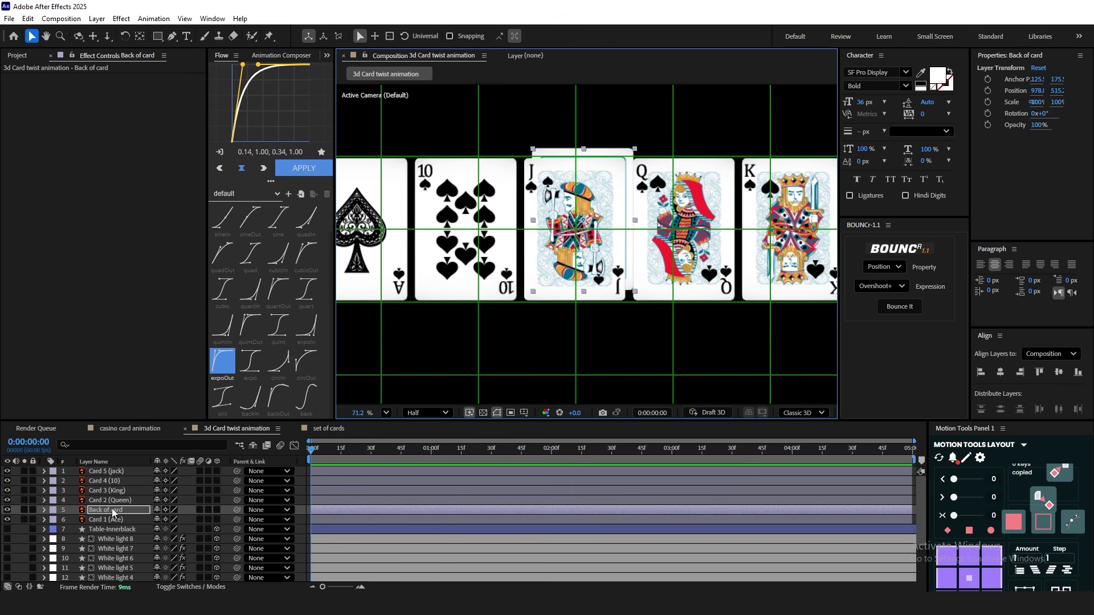
{"action": "left_click_drag", "start_coordinate": [480, 371], "coordinate": [565, 382]}
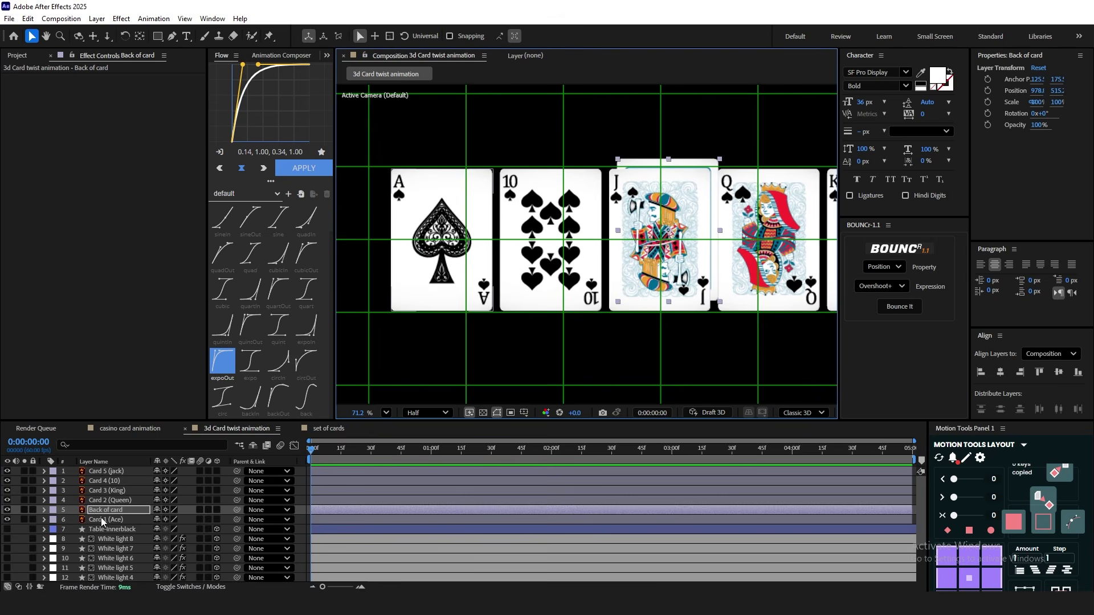
{"action": "left_click_drag", "start_coordinate": [672, 288], "coordinate": [440, 294]}
{"action": "scroll", "coordinate": [553, 265], "scroll_direction": "up", "scroll_amount": 4}
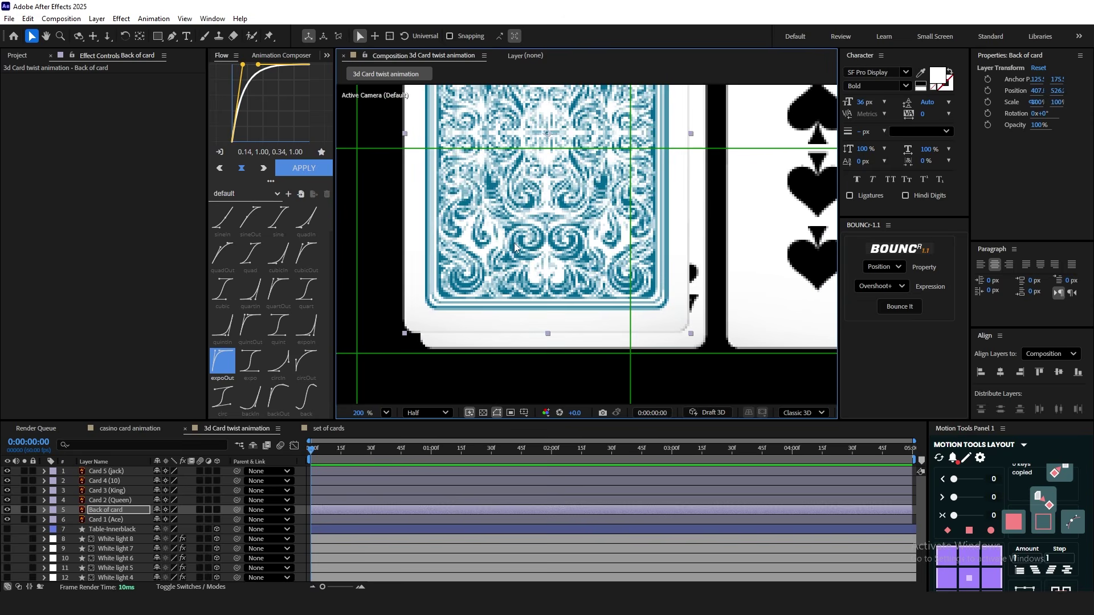
{"action": "left_click_drag", "start_coordinate": [553, 265], "coordinate": [567, 276]}
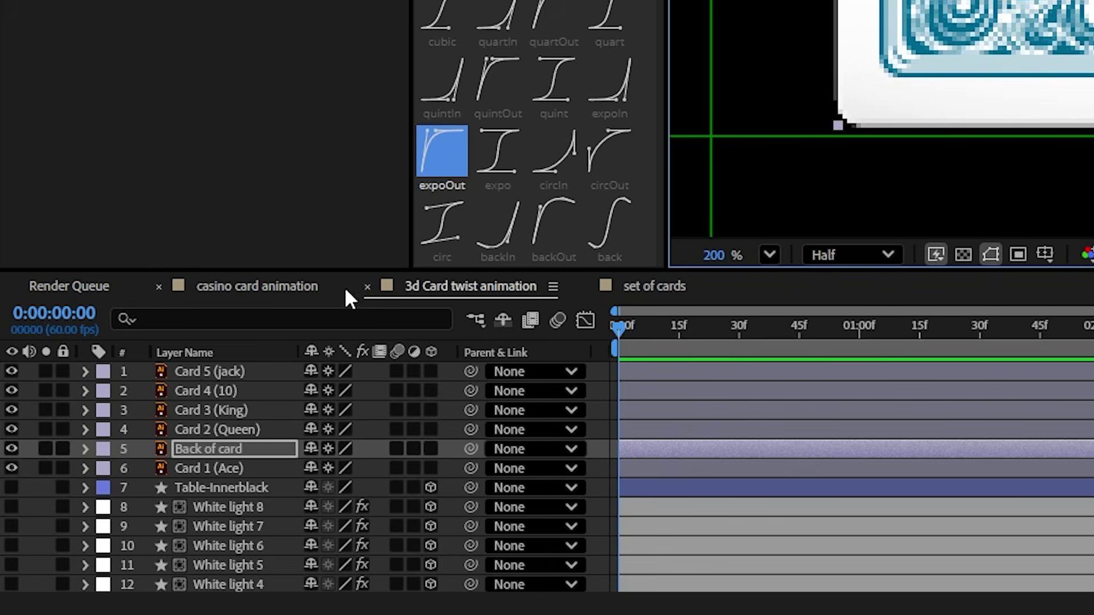
Copy Card 1 (Ace)'s Position, 421.6, 540.0, onto Back of card so both line up exactly
{"action": "key", "text": "p"}
{"action": "left_click", "coordinate": [249, 489]}
{"action": "key", "text": "p"}
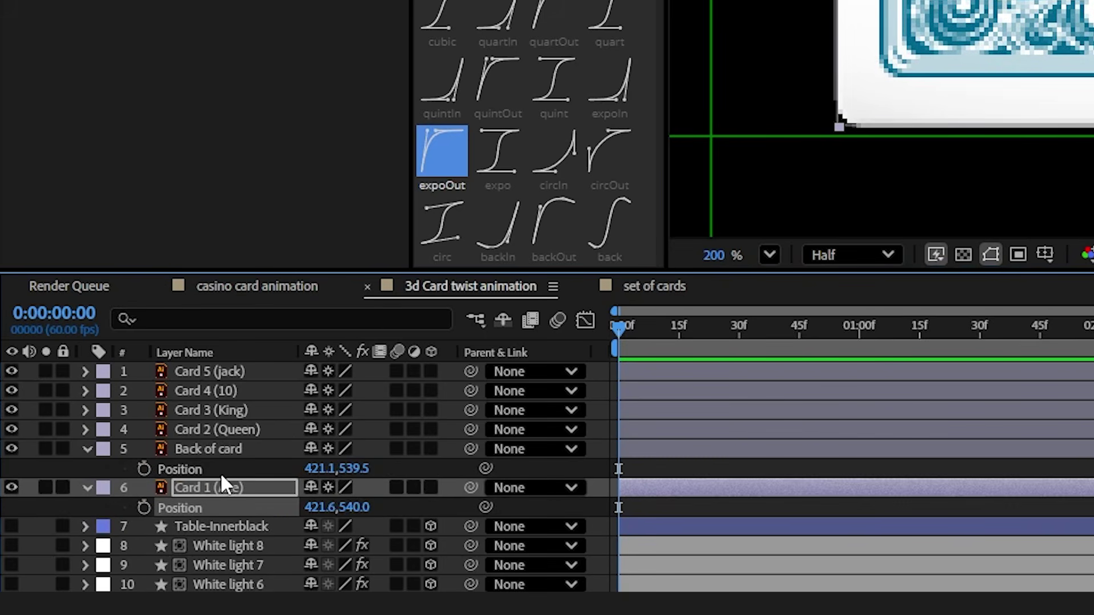
{"action": "left_click", "coordinate": [227, 468]}
{"action": "key", "text": "ctrl+v"}
{"action": "scroll", "coordinate": [949, 90], "scroll_direction": "down", "scroll_amount": 4}
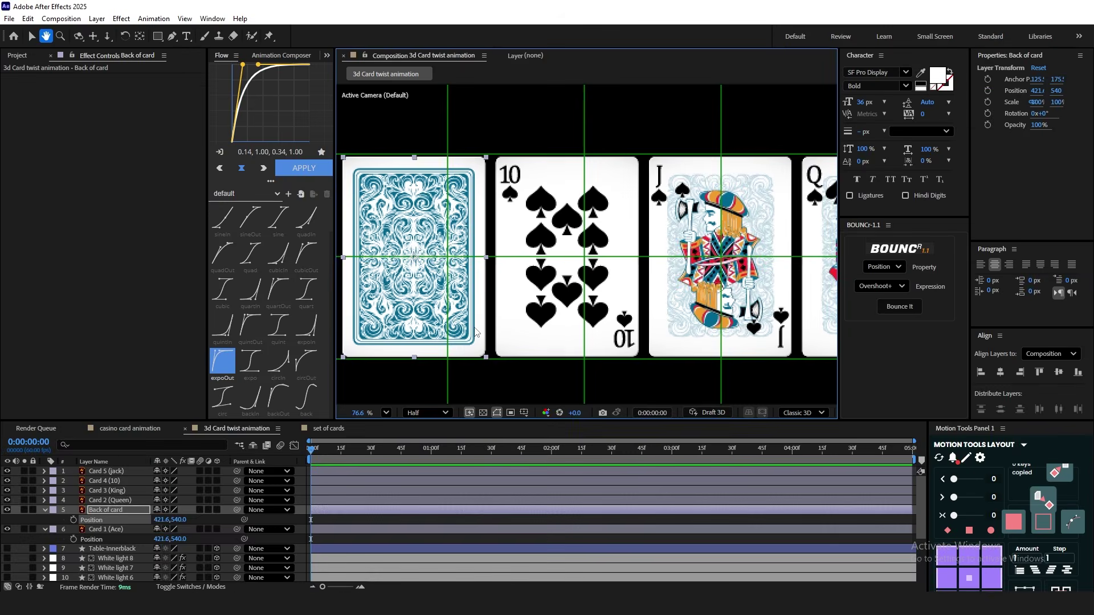
Duplicate Back of card, place the copy above Card 4 (10), and give it that card's Position, 690.5, 540.0
{"action": "scroll", "coordinate": [478, 328], "scroll_direction": "down", "scroll_amount": 4}
{"action": "left_click_drag", "start_coordinate": [497, 318], "coordinate": [498, 305]}
{"action": "scroll", "coordinate": [507, 299], "scroll_direction": "up", "scroll_amount": 1}
{"action": "key", "text": "ctrl+d"}
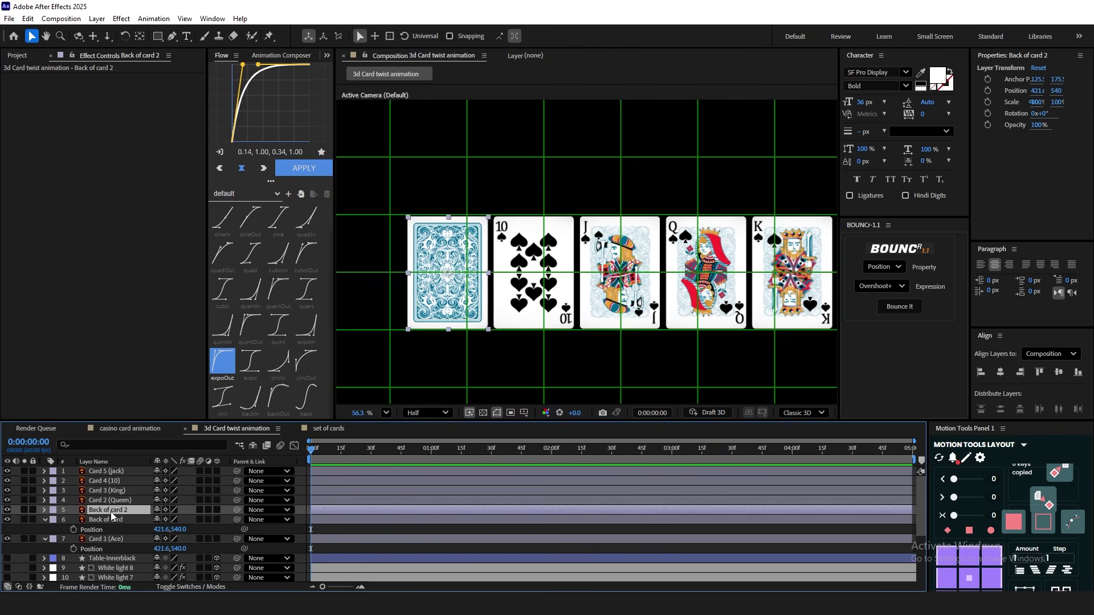
{"action": "key", "text": "p"}
{"action": "mouse_move", "coordinate": [111, 512]}
{"action": "left_mouse_down"}
{"action": "mouse_move", "coordinate": [124, 484]}
{"action": "mouse_move", "coordinate": [122, 495]}
{"action": "left_mouse_up"}
{"action": "left_click", "coordinate": [118, 521]}
{"action": "key", "text": "p"}
{"action": "left_click", "coordinate": [118, 503]}
{"action": "key", "text": "ctrl+v"}
Duplicate the card back for the Jack, place it above Card 5 (jack), and paste that card's Position, 959.4, 540.0
{"action": "key", "text": "ctrl+d"}
{"action": "left_click", "coordinate": [124, 491]}
{"action": "left_click_drag", "start_coordinate": [122, 501], "coordinate": [121, 477]}
{"action": "left_click", "coordinate": [122, 500], "text": "shift"}
{"action": "key", "text": "p"}
{"action": "left_click", "coordinate": [120, 520]}
{"action": "left_click", "coordinate": [118, 491]}
{"action": "key", "text": "ctrl+v"}
Duplicate the card back for the Queen and paste Card 2 (Queen)'s Position, 1228.3, 540.0, onto it
{"action": "key", "text": "ctrl+d"}
{"action": "left_click", "coordinate": [123, 490], "text": "shift"}
{"action": "key", "text": "p"}
{"action": "left_click", "coordinate": [113, 510]}
{"action": "left_click", "coordinate": [112, 481]}
{"action": "key", "text": "ctrl+v"}
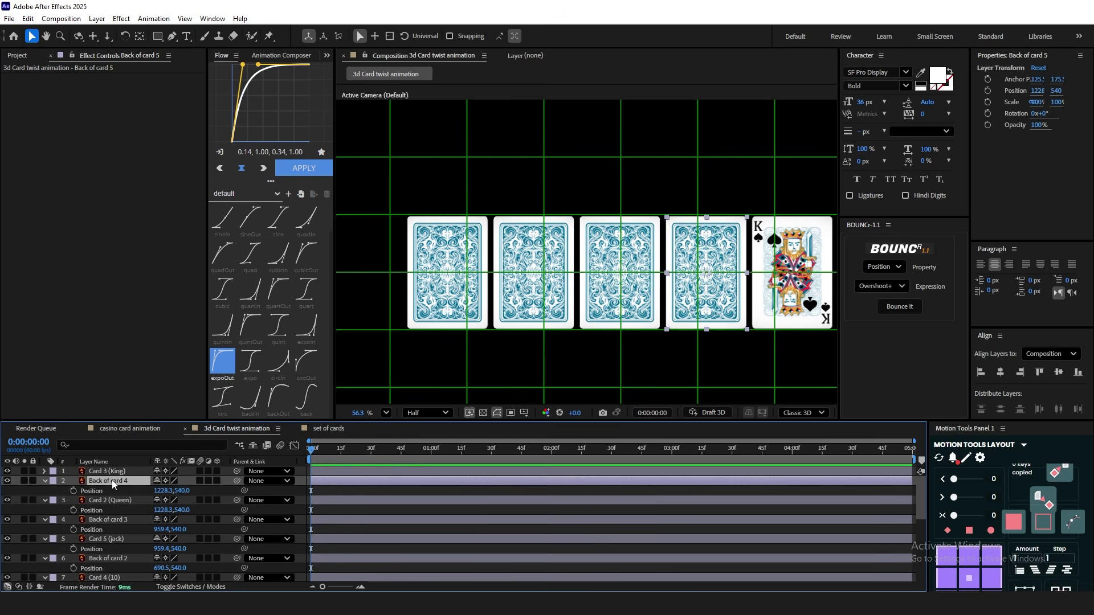
Duplicate the card back for the King and paste Card 3 (King)'s Position, 1497.1, 540.0, onto it
{"action": "key", "text": "ctrl+d"}
{"action": "left_click_drag", "start_coordinate": [512, 381], "coordinate": [451, 360]}
{"action": "left_click", "coordinate": [108, 472]}
{"action": "key", "text": "ctrl+v"}
{"action": "key", "text": "F2"}
Collapse the layer properties and enable 3D Layer on all ten card face and card back layers
{"action": "left_click", "coordinate": [385, 412]}
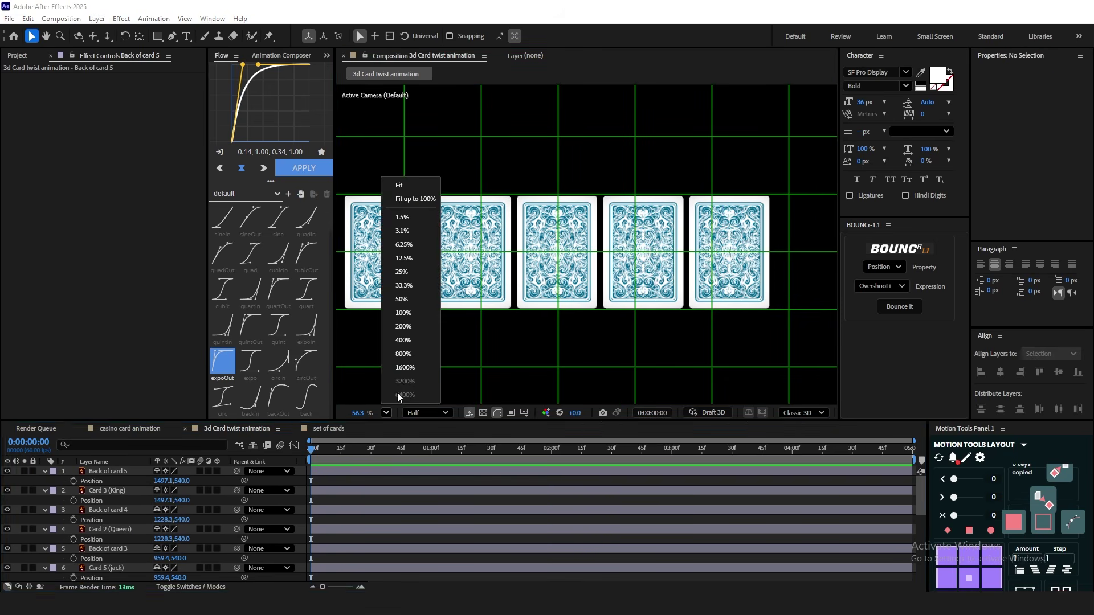
{"action": "left_click", "coordinate": [395, 185]}
{"action": "key", "text": "u"}
{"action": "left_click", "coordinate": [217, 470]}
{"action": "left_click_drag", "start_coordinate": [218, 471], "coordinate": [219, 556]}
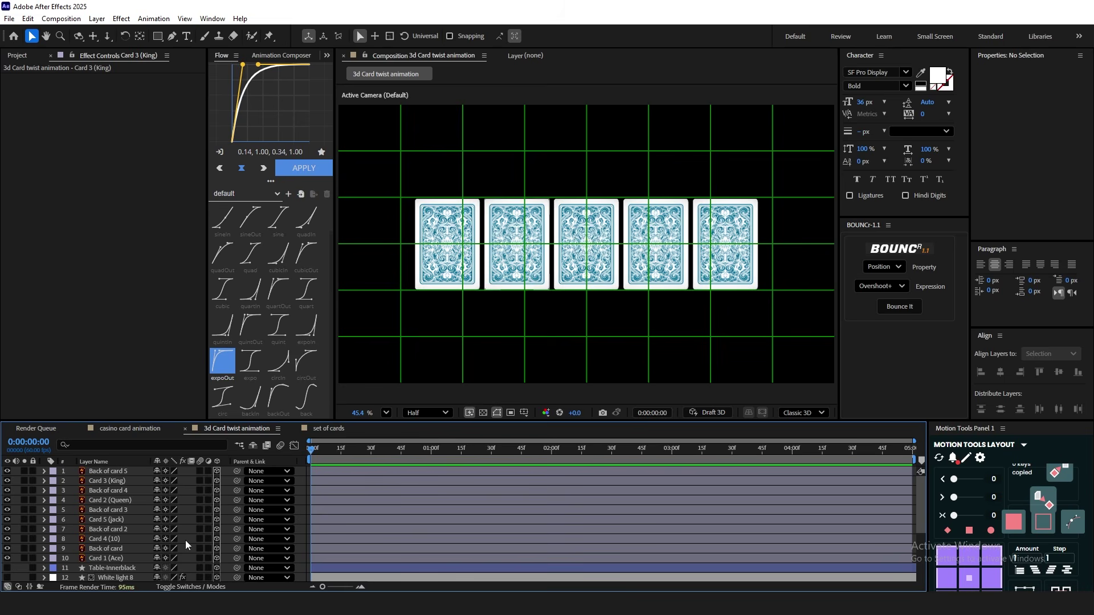
Pre-compose Back of card and Card 1 (Ace) into a composition named Card 1 (Ace), moving all attributes
{"action": "left_click", "coordinate": [124, 553]}
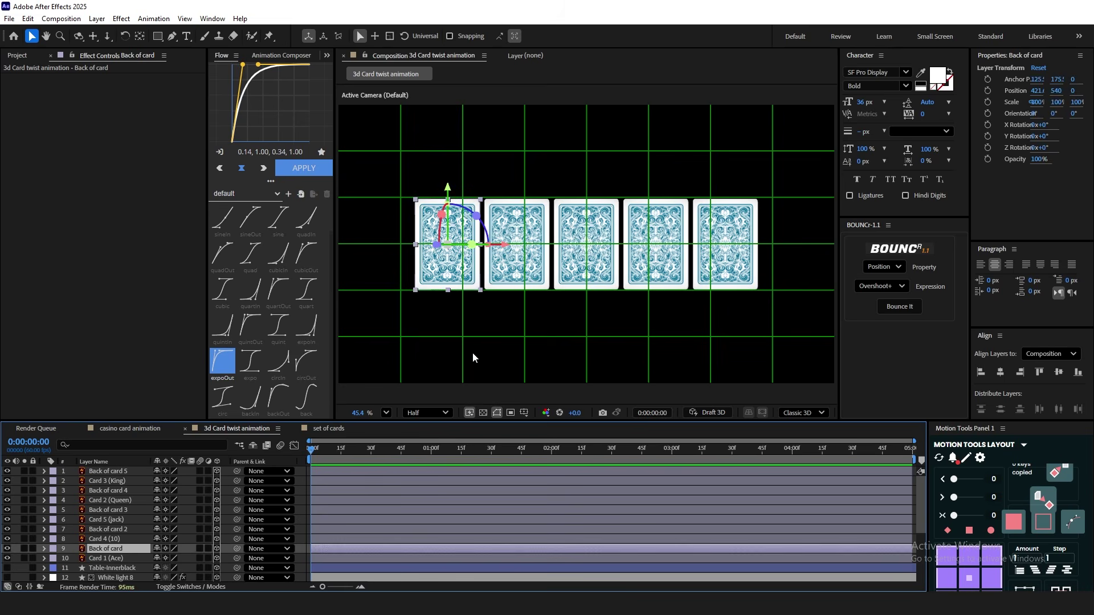
{"action": "scroll", "coordinate": [472, 352], "scroll_direction": "up", "scroll_amount": 1}
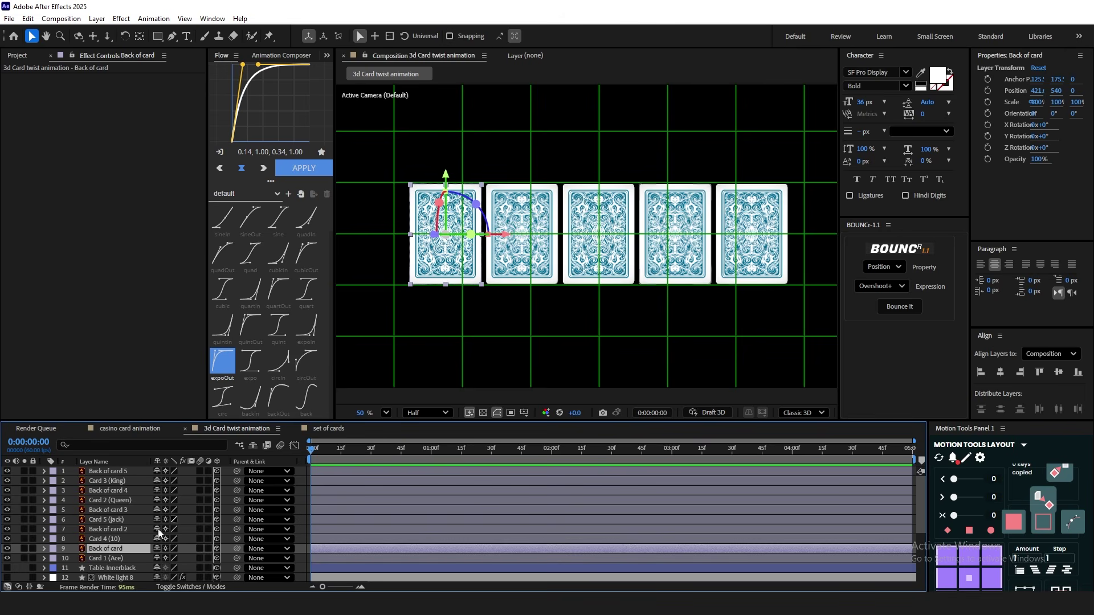
{"action": "left_click", "coordinate": [134, 559], "text": "ctrl"}
{"action": "right_click", "coordinate": [134, 560]}
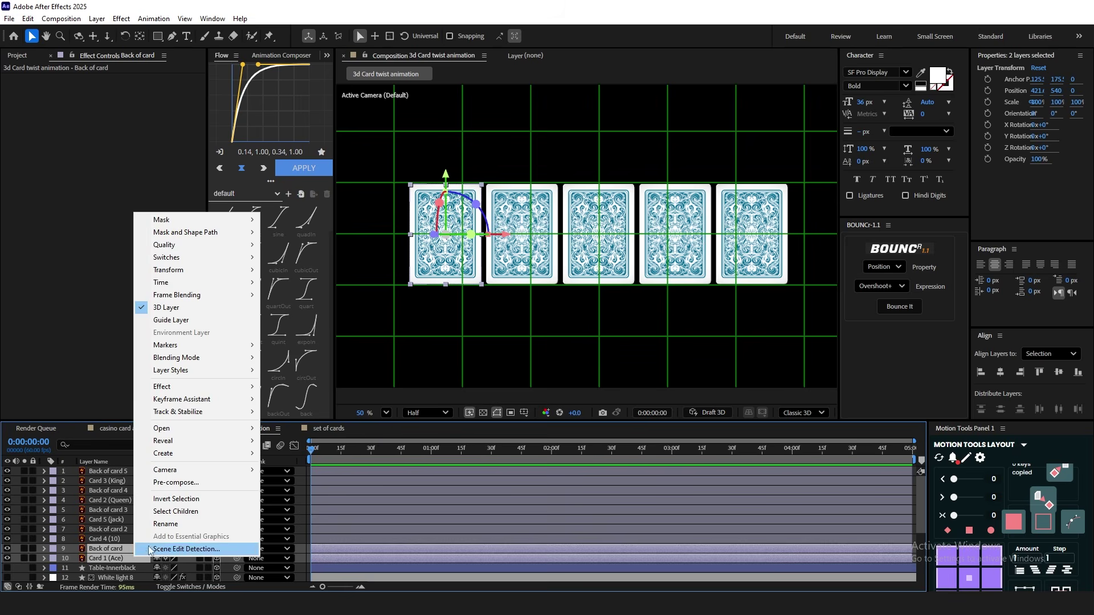
{"action": "left_click", "coordinate": [204, 483]}
{"action": "type", "text": "Card 1 "}
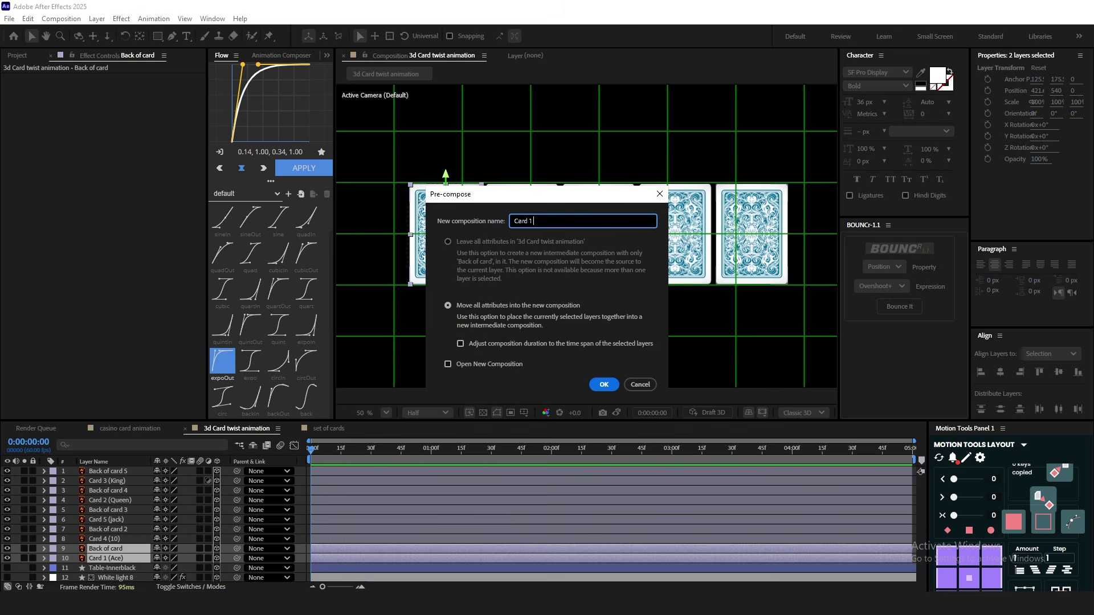
{"action": "type", "text": "(Ace)"}
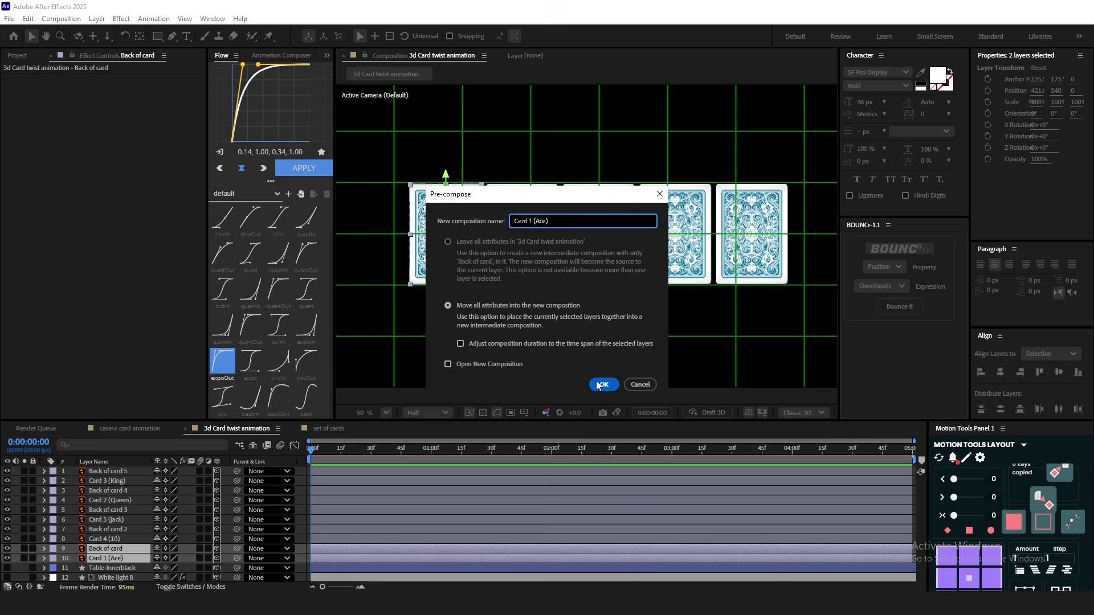
{"action": "left_click", "coordinate": [605, 385]}
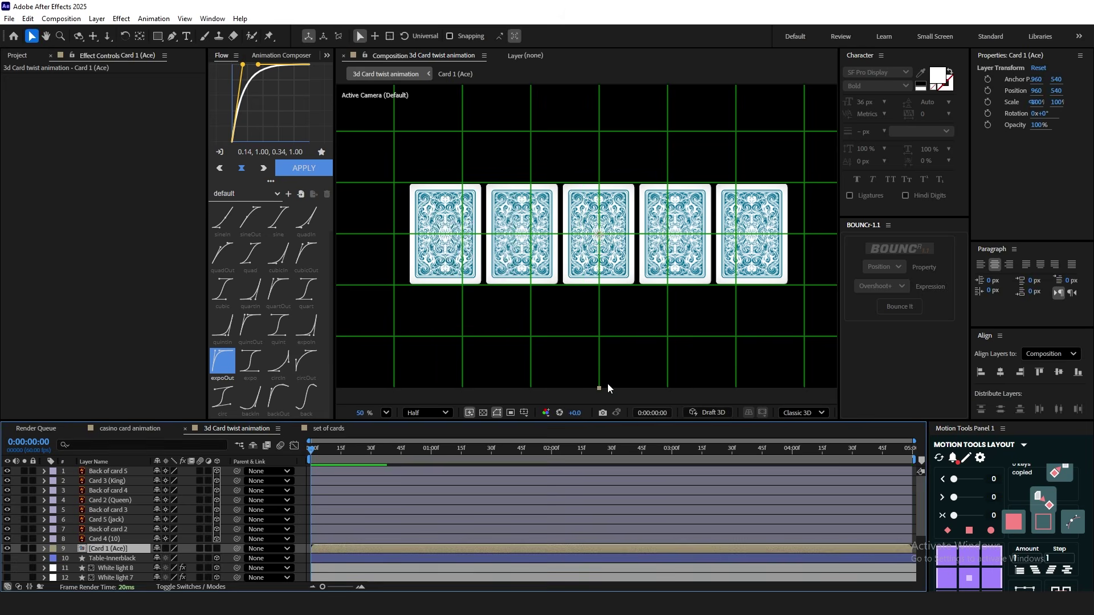
Enable Collapse Transformations and 3D Layer on the Card 1 (Ace) precomp, and centre its anchor point on the card
{"action": "left_click", "coordinate": [164, 548]}
{"action": "key", "text": "y"}
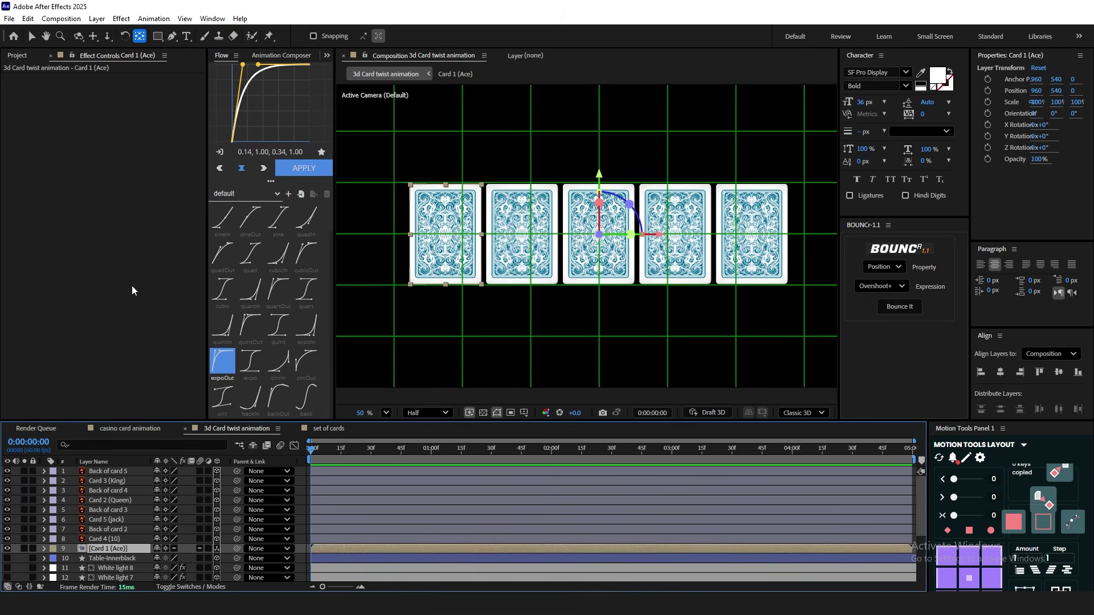
{"action": "left_click", "coordinate": [28, 31]}
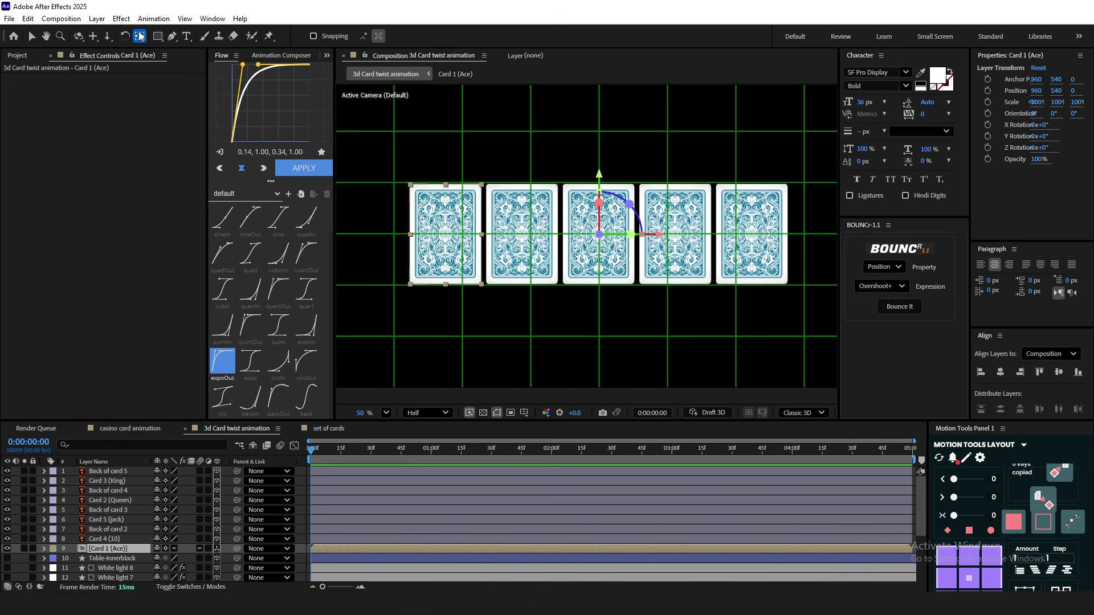
Pre-compose the remaining face and back pairs as Card 2 (10), Card 3 (Jack), Card 4 (Queen) and Card 5 (king)
{"action": "left_click", "coordinate": [109, 501]}
{"action": "left_click", "coordinate": [112, 508]}
{"action": "left_click", "coordinate": [121, 473]}
In the Card 1 (Ace) composition, show both layers' Position and move Back of card beneath the Ace face
{"action": "double_click", "coordinate": [119, 510]}
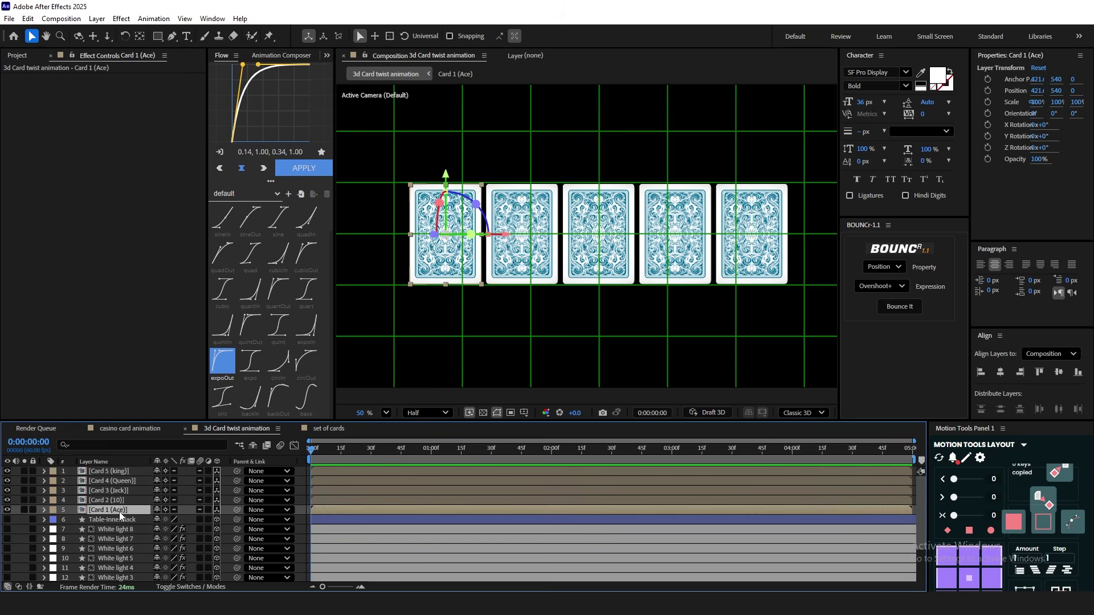
{"action": "scroll", "coordinate": [559, 299], "scroll_direction": "up", "scroll_amount": 5}
{"action": "key", "text": "ctrl+a"}
{"action": "key", "text": "p"}
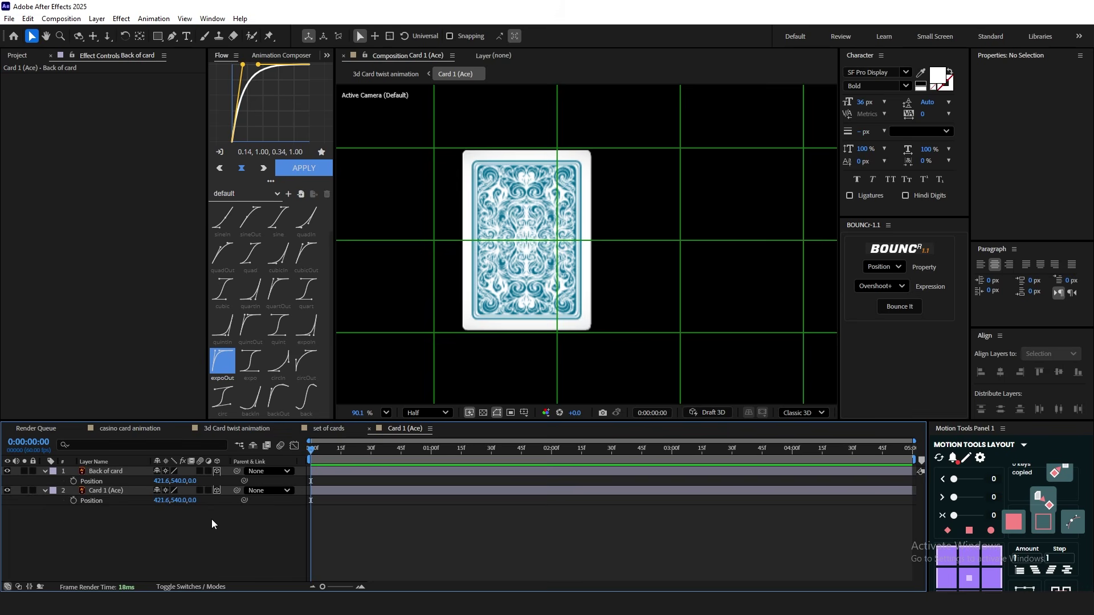
{"action": "left_click", "coordinate": [112, 472]}
{"action": "left_click_drag", "start_coordinate": [111, 474], "coordinate": [125, 505]}
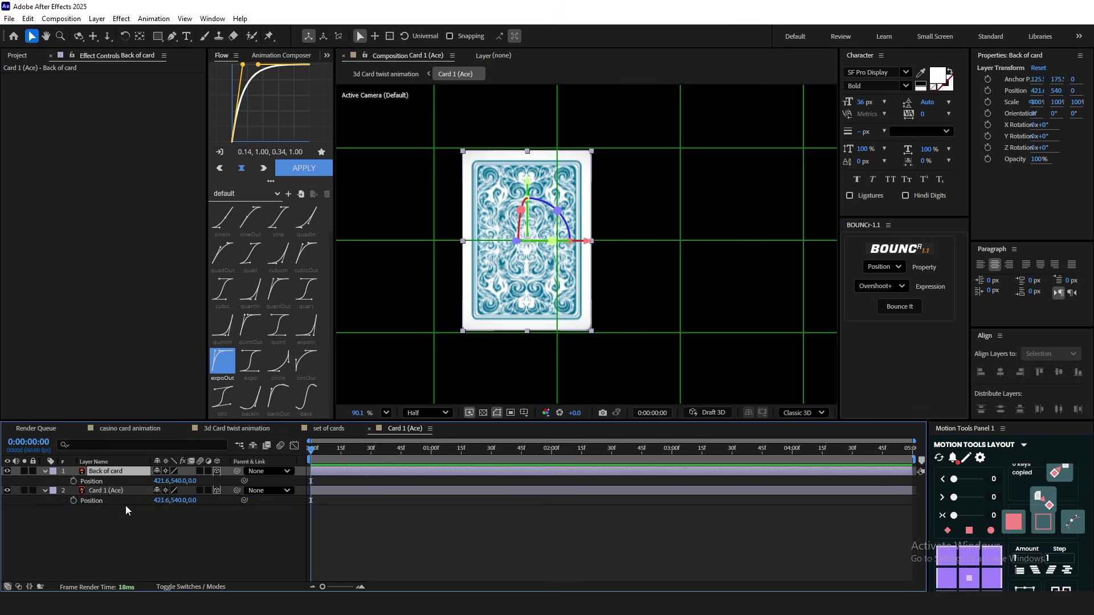
Set the Z position of Back of card to 1, leaving the Ace face's Position unedited
{"action": "left_click", "coordinate": [192, 500]}
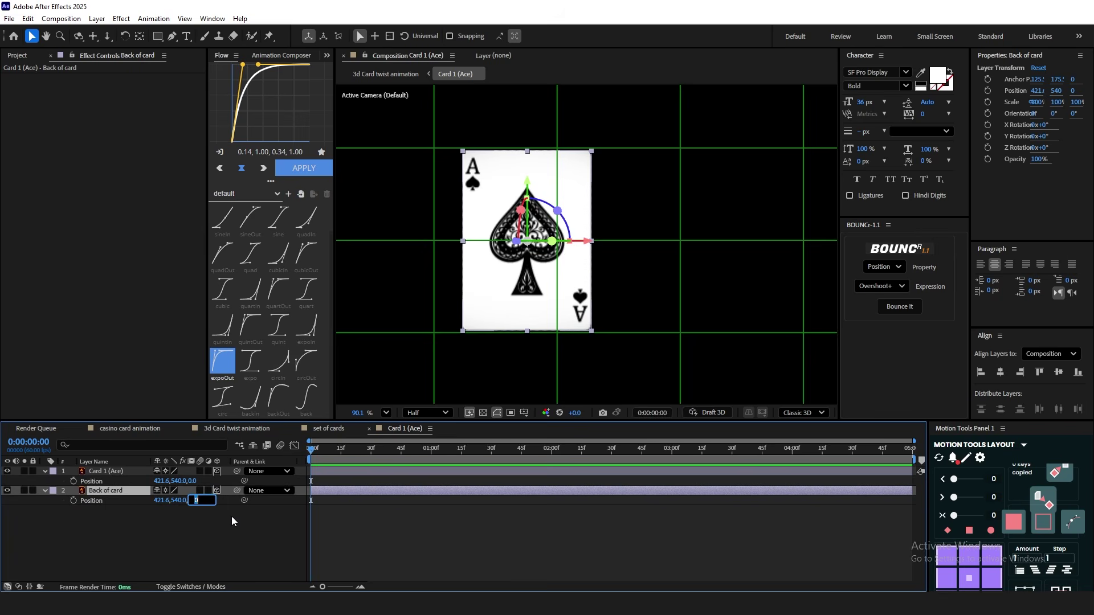
{"action": "type", "text": "1"}
{"action": "key", "text": "Return"}
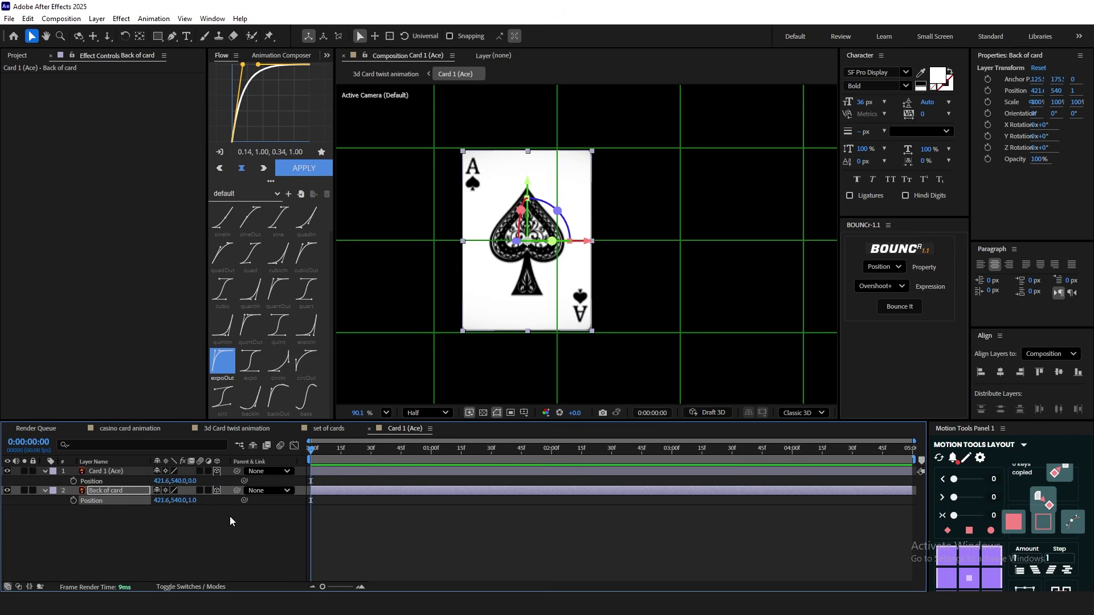
{"action": "key", "text": "F2"}
{"action": "left_click_drag", "start_coordinate": [193, 481], "coordinate": [189, 482]}
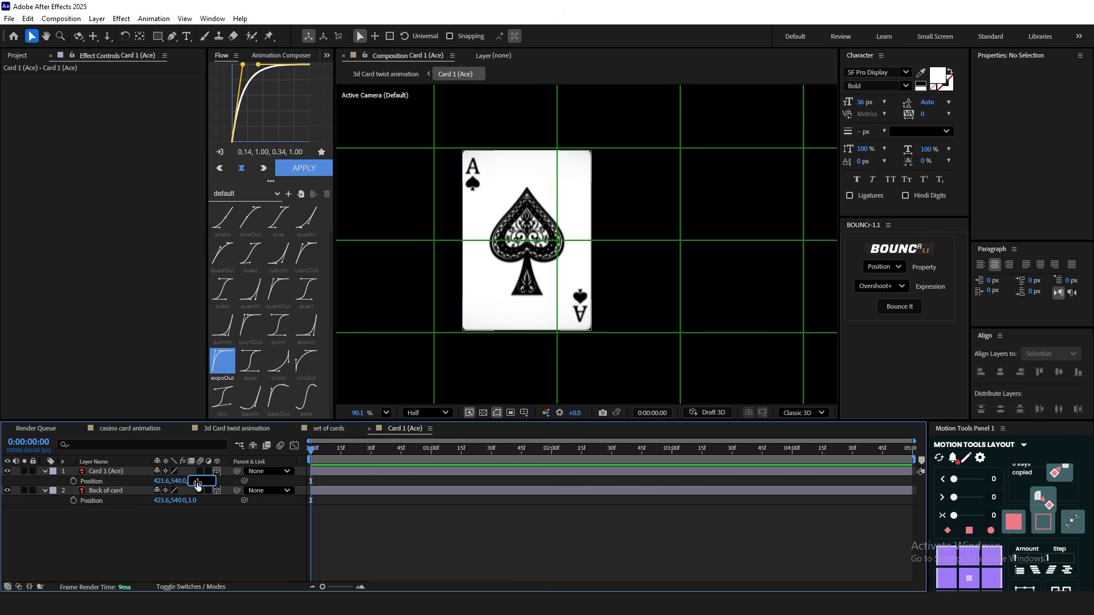
{"action": "left_click", "coordinate": [202, 549]}
Return to 3d Card twist animation and test the flip by spinning Card 1 (Ace) on its Y Rotation
{"action": "left_click", "coordinate": [225, 428]}
{"action": "key", "text": "r"}
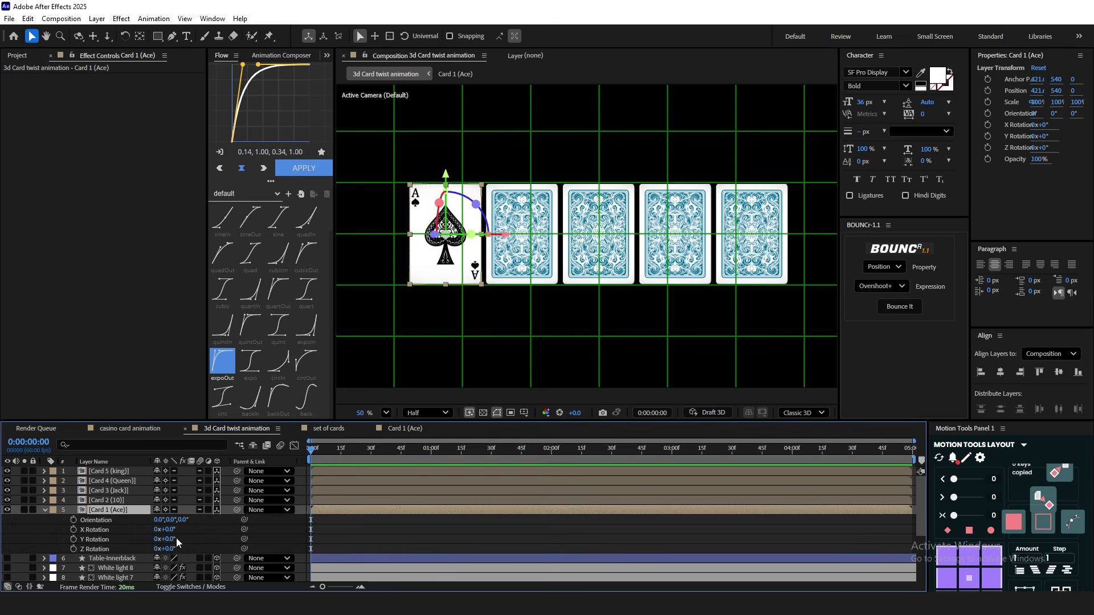
{"action": "left_click_drag", "start_coordinate": [170, 541], "coordinate": [512, 518]}
{"action": "key", "text": "ctrl+z"}
{"action": "left_click", "coordinate": [483, 516]}
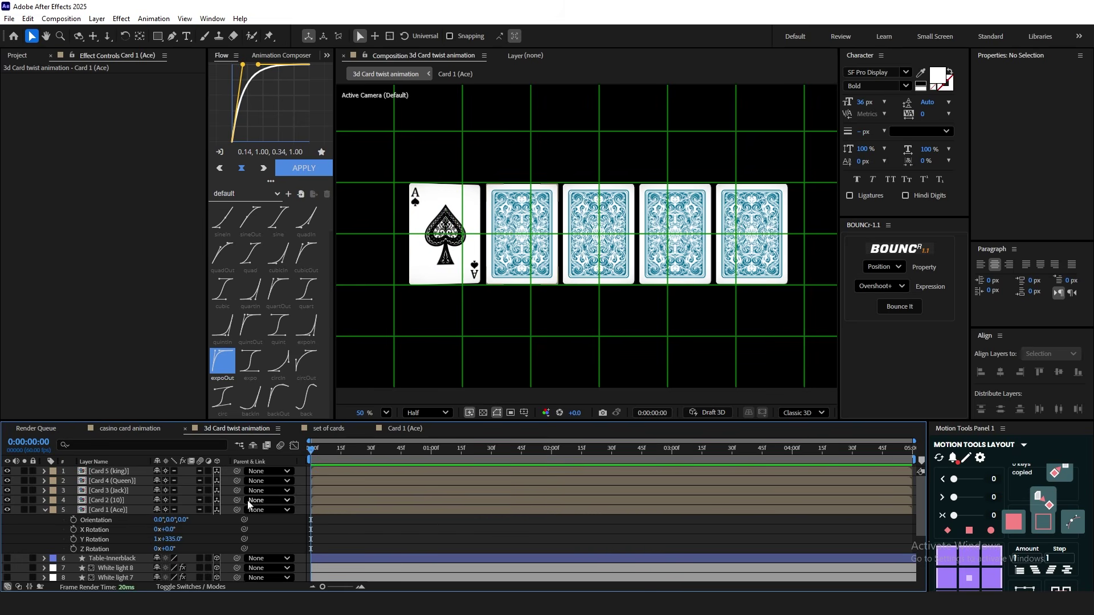
{"action": "left_click", "coordinate": [255, 509]}
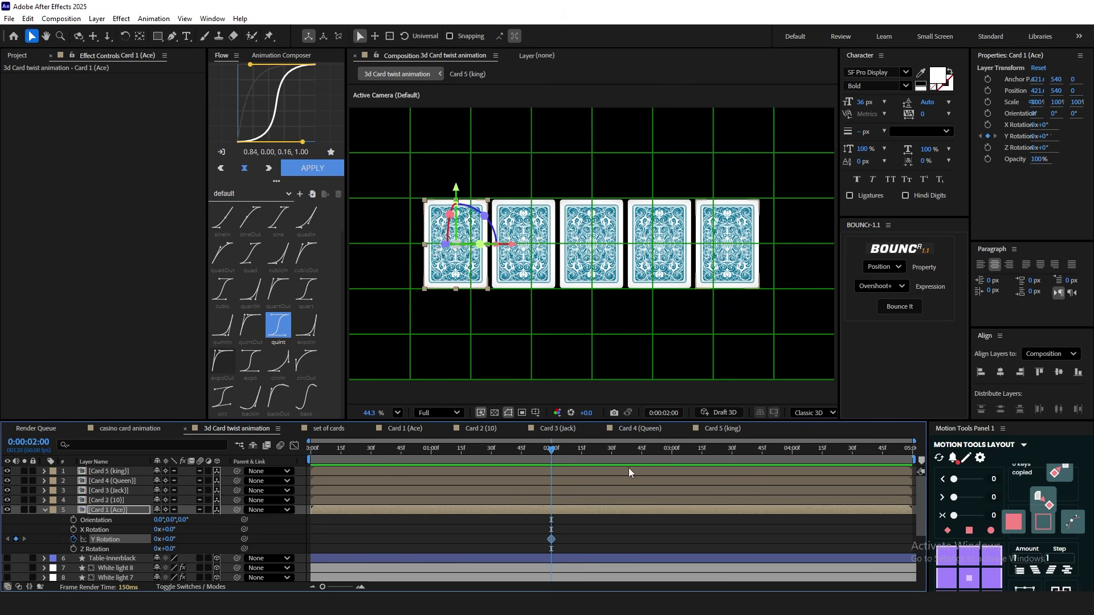
At 0:00:03:30, set the Y Rotation of Card 1 (Ace) to 180° for the second flip keyframe
{"action": "left_click_drag", "start_coordinate": [628, 467], "coordinate": [731, 466]}
{"action": "left_click", "coordinate": [165, 539]}
{"action": "type", "text": "180"}
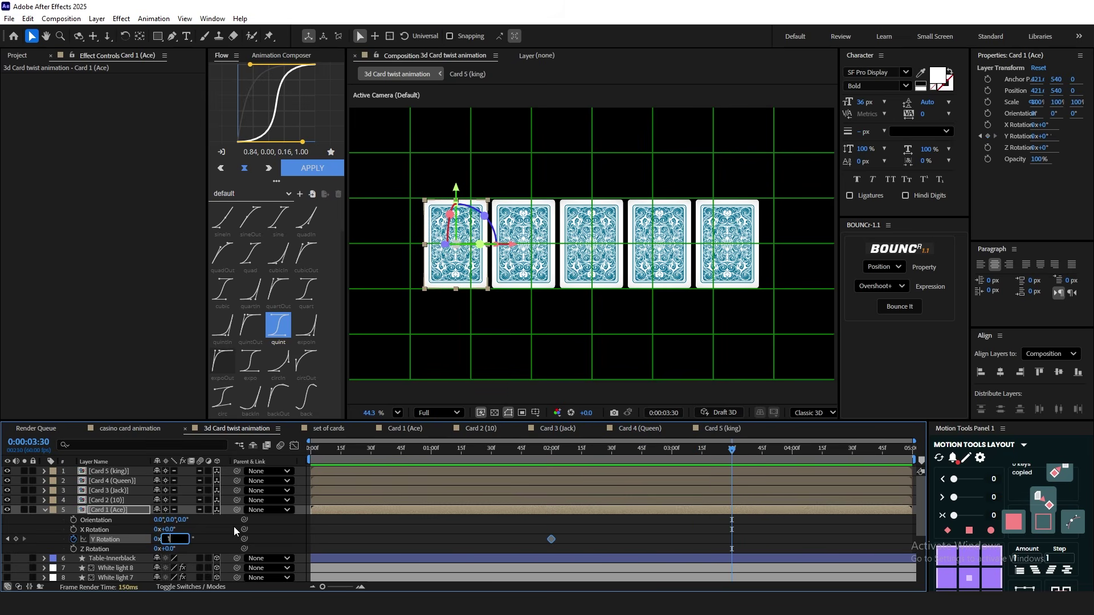
{"action": "key", "text": "Return"}
Easy Ease both Y Rotation keyframes of Card 1 (Ace) and apply Flow's quint curve, 0.84, 0.00, 0.16, 1.00
{"action": "left_click_drag", "start_coordinate": [753, 529], "coordinate": [479, 552]}
{"action": "key", "text": "F9"}
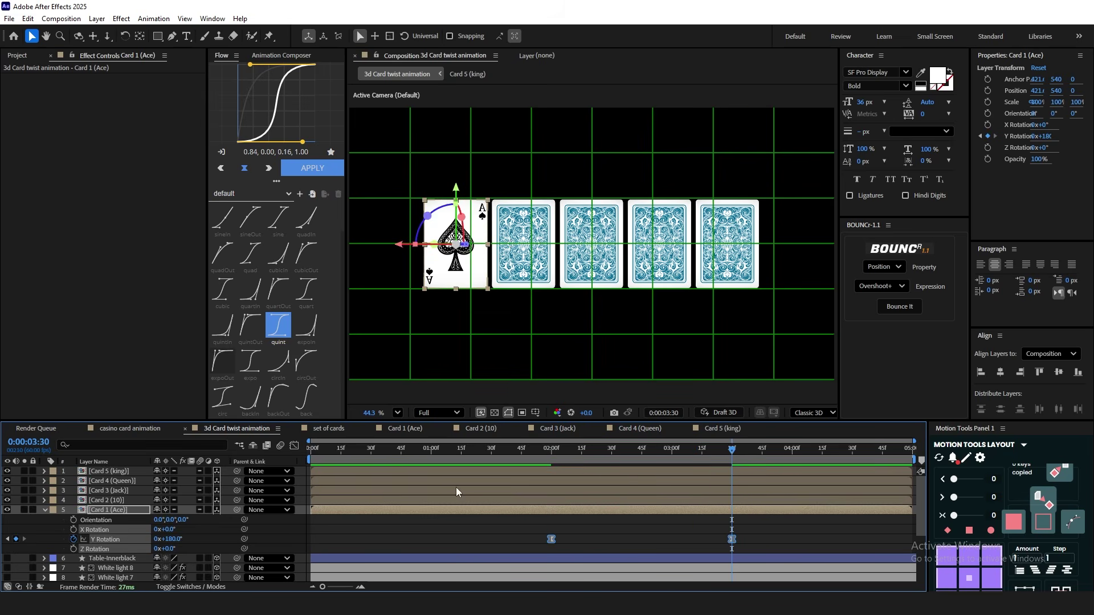
{"action": "left_click", "coordinate": [294, 446]}
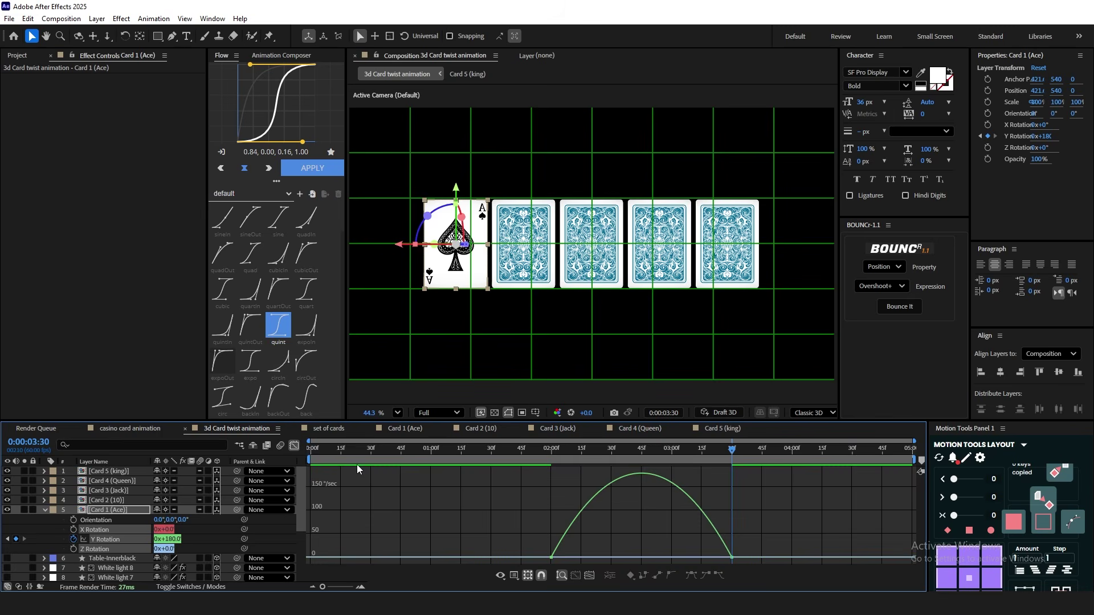
{"action": "left_click", "coordinate": [319, 170]}
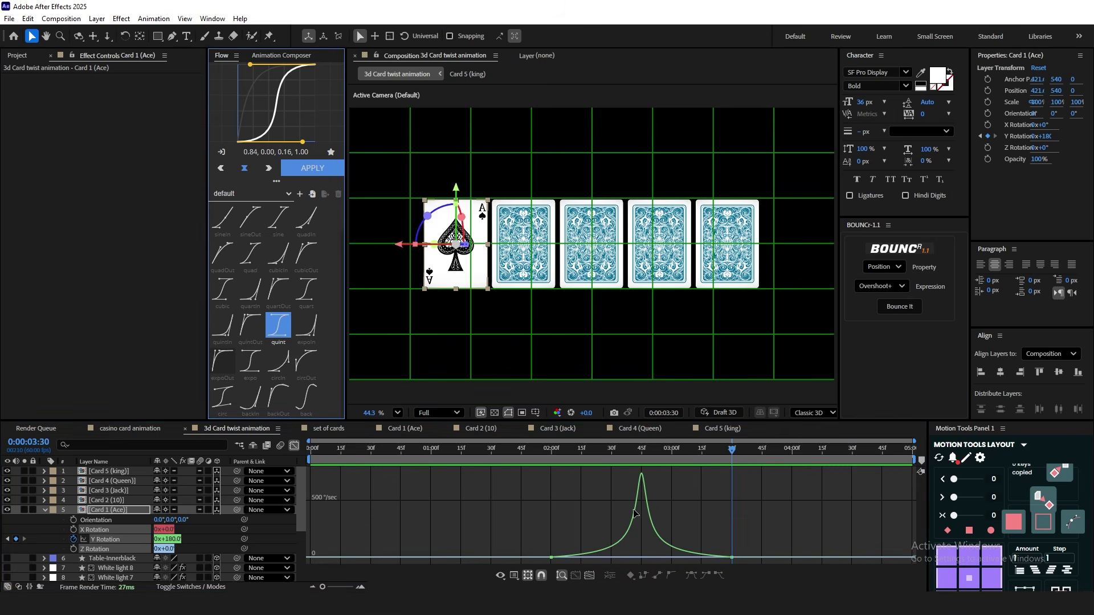
Switch the timeline from the speed graph back to layer bars for Card 1 (Ace)'s Y Rotation keyframes
{"action": "left_click", "coordinate": [293, 446]}
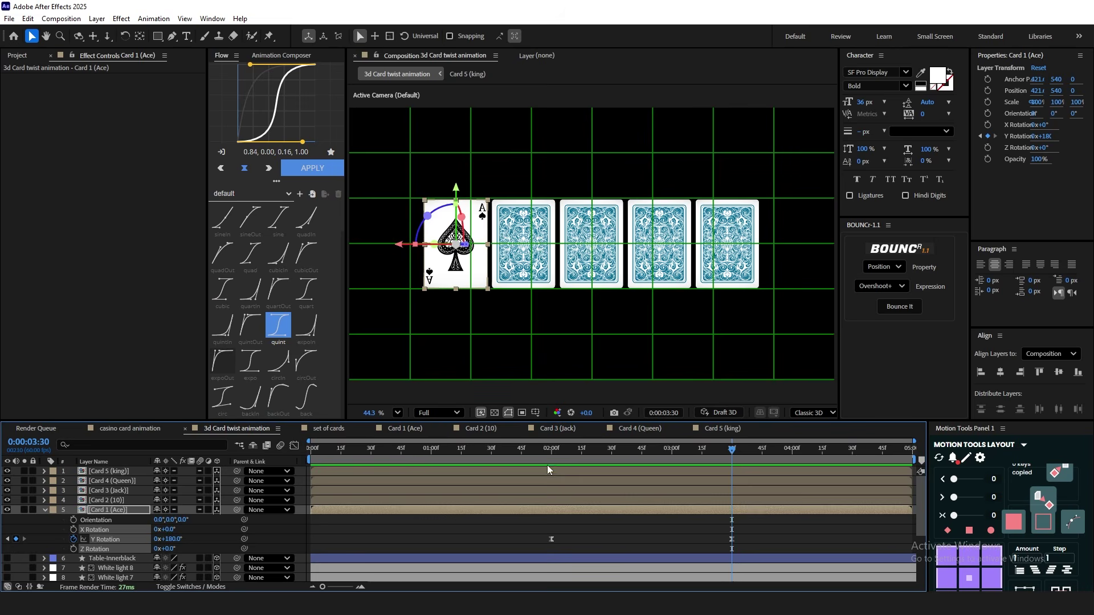
{"action": "left_click", "coordinate": [555, 467]}
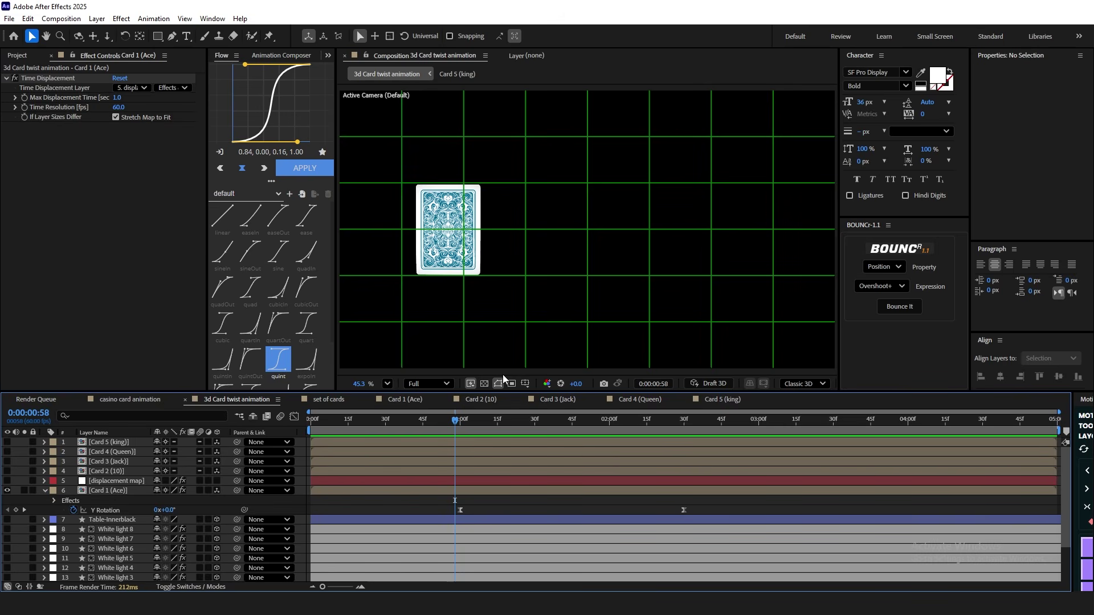
Create a white 1920 × 1080 px solid named displacement map in 3d Card twist animation
{"action": "right_click", "coordinate": [229, 450]}
{"action": "mouse_move", "coordinate": [302, 312]}
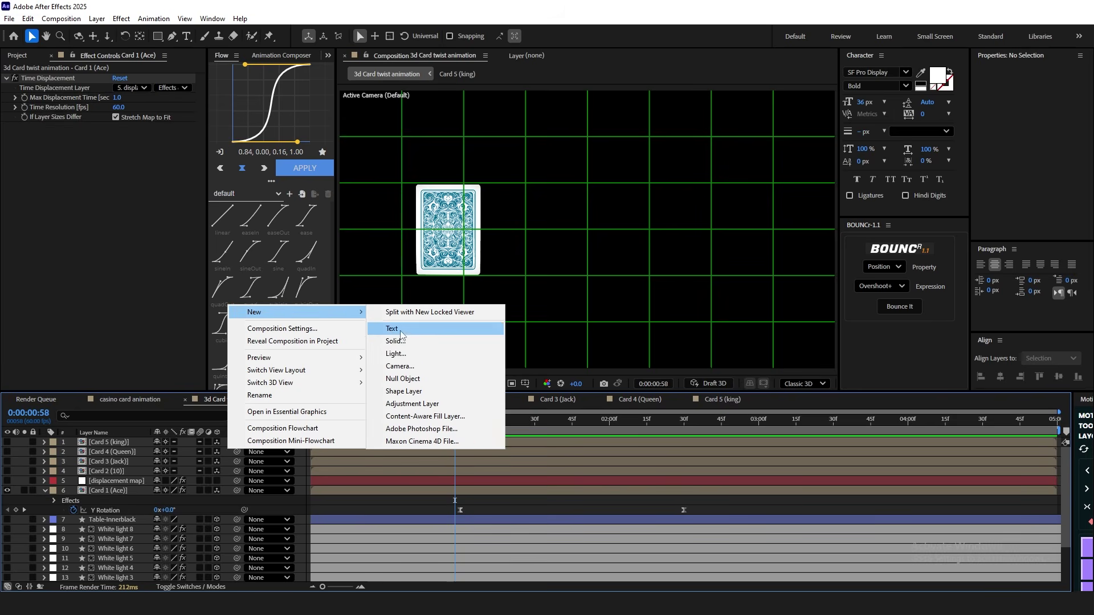
{"action": "left_click", "coordinate": [407, 344]}
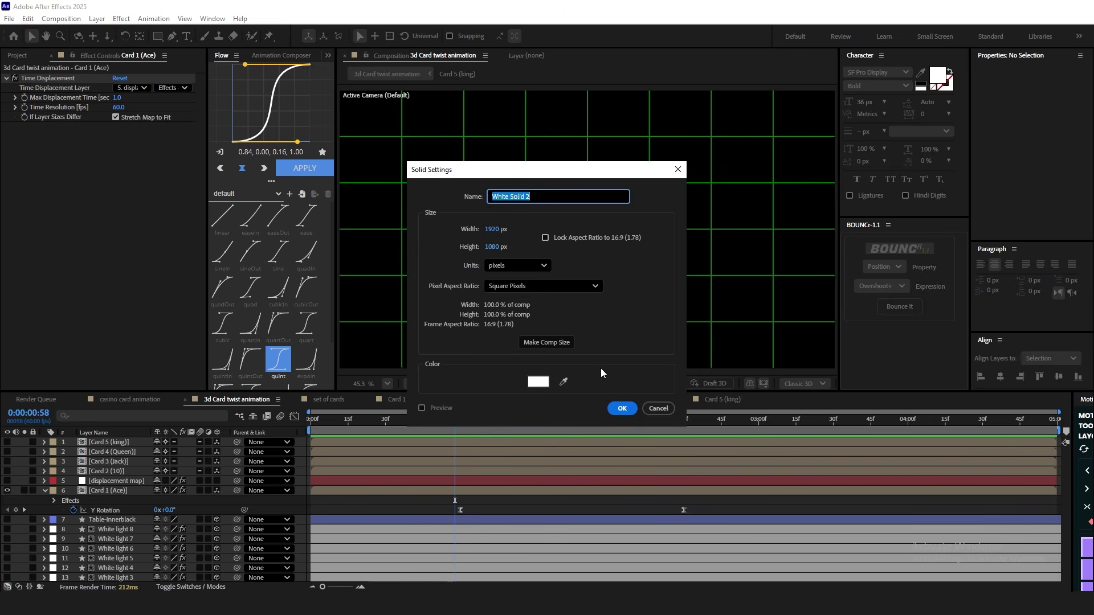
{"action": "type", "text": "displacement map"}
{"action": "left_click", "coordinate": [622, 408]}
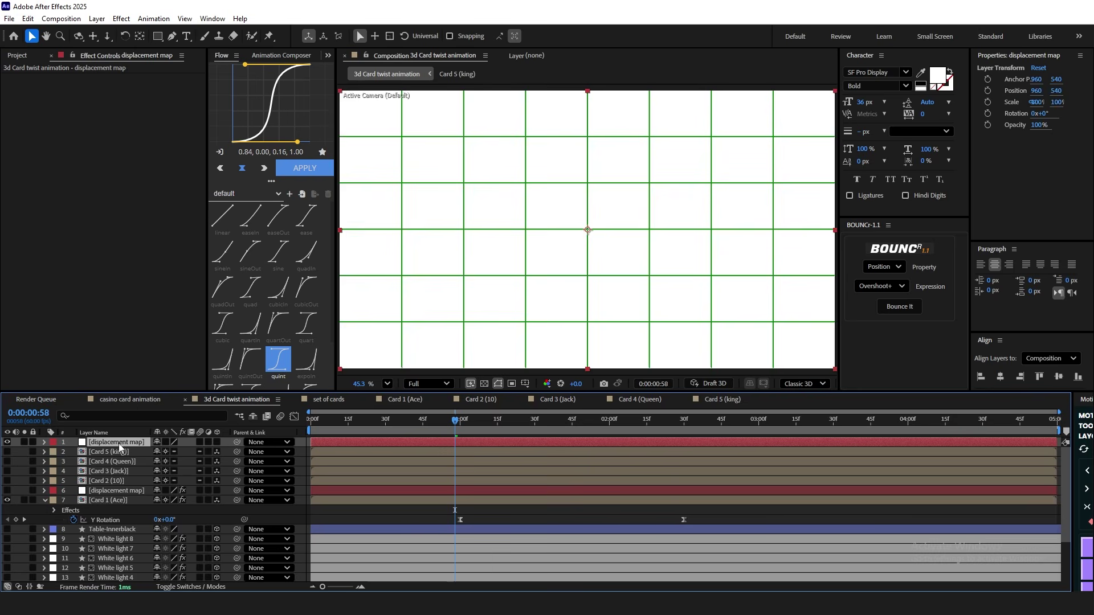
Place the new displacement map solid directly above Card 1 (Ace) and delete the older displacement map layer
{"action": "left_click_drag", "start_coordinate": [115, 445], "coordinate": [120, 495]}
{"action": "left_click", "coordinate": [122, 483]}
{"action": "key", "text": "Delete"}
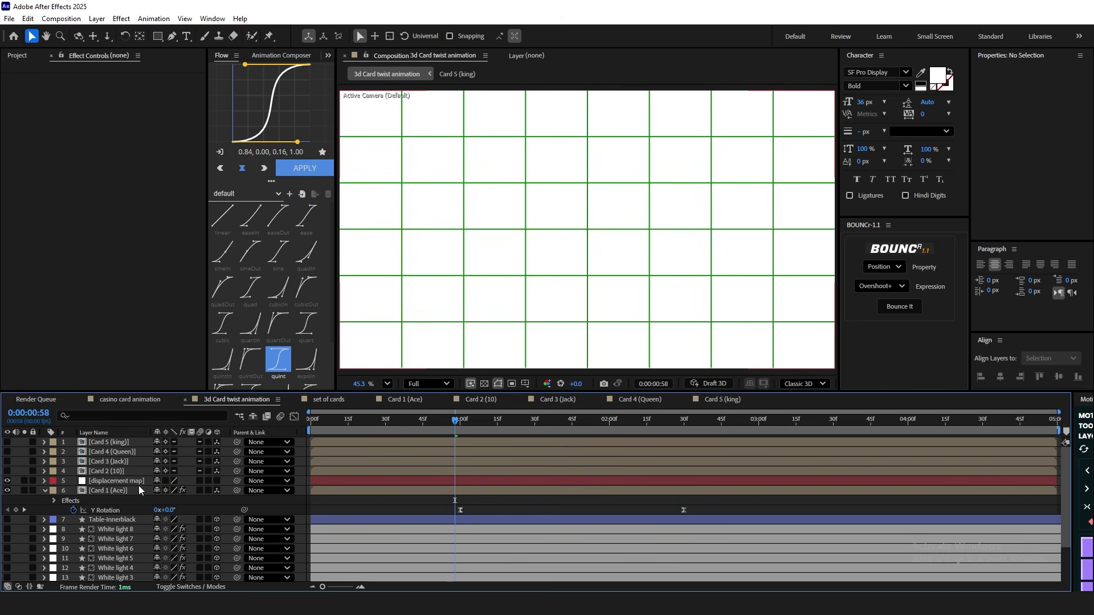
Apply a Gradient Ramp effect to the displacement map solid and hide the layer
{"action": "left_click", "coordinate": [138, 484]}
{"action": "key", "text": "ctrl+space"}
{"action": "type", "text": "gri"}
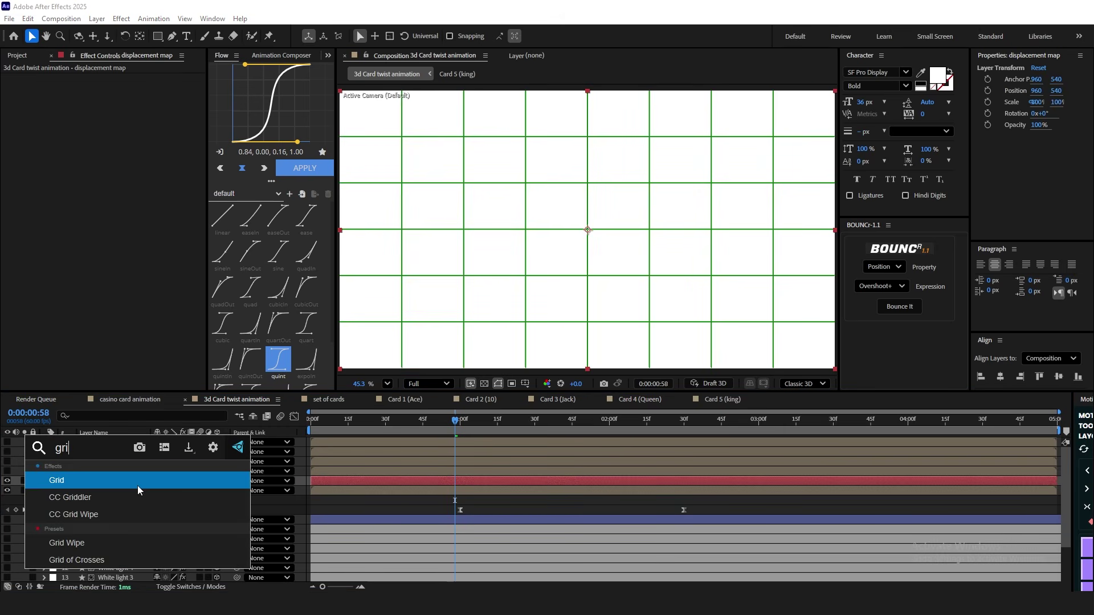
{"action": "key", "text": "BackSpace"}
{"action": "type", "text": "adi"}
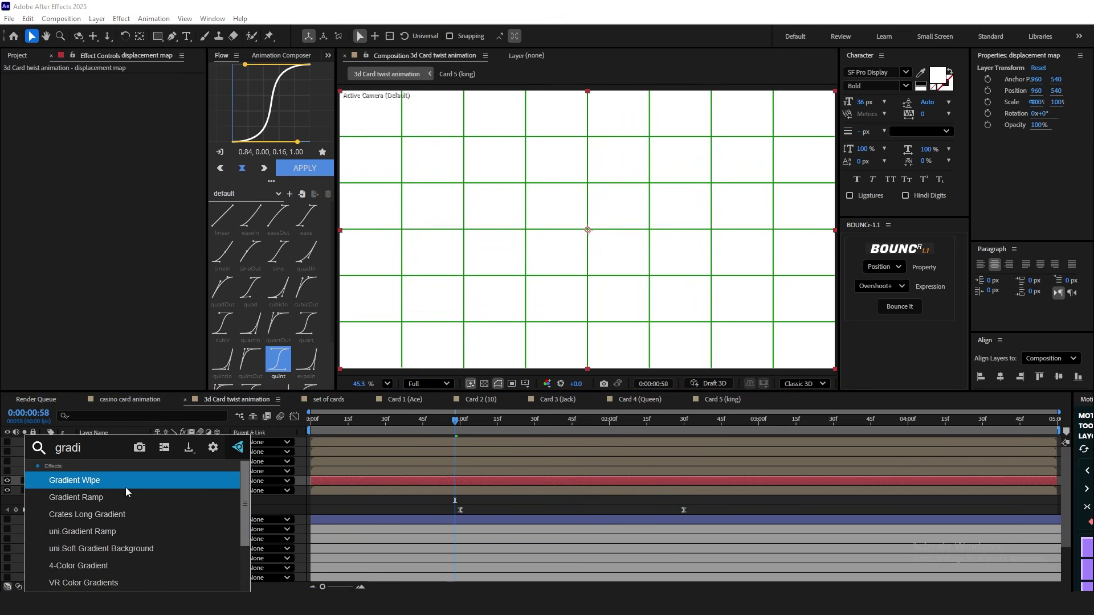
{"action": "key", "text": "Return"}
{"action": "left_click", "coordinate": [114, 491]}
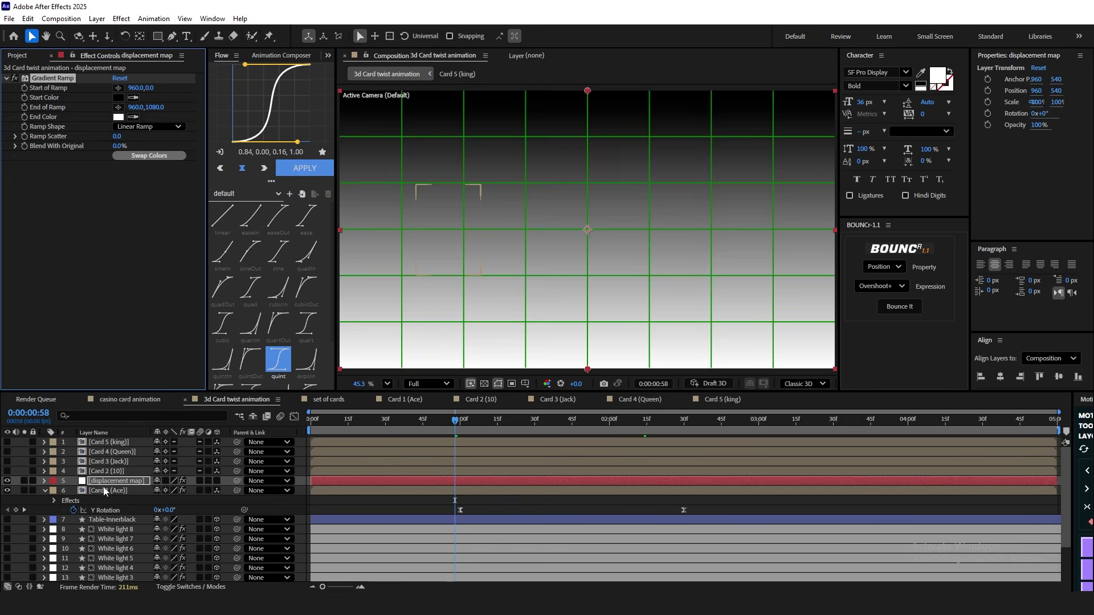
{"action": "left_click", "coordinate": [7, 481]}
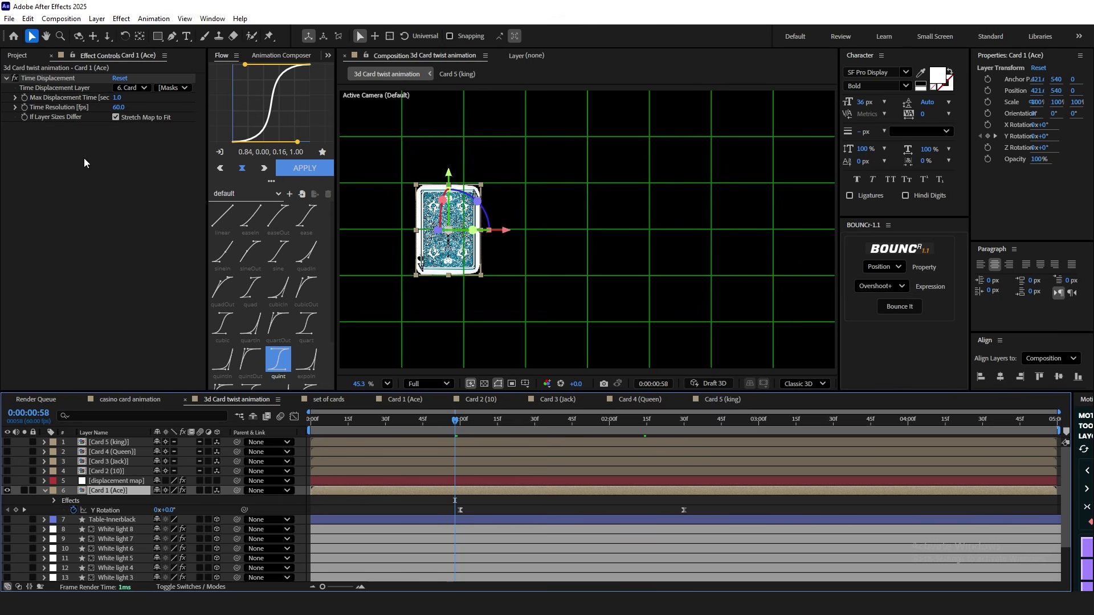
Set Card 1 (Ace)'s Time Displacement Layer to displacement map, with that layer's effects included as the source
{"action": "left_click", "coordinate": [131, 88]}
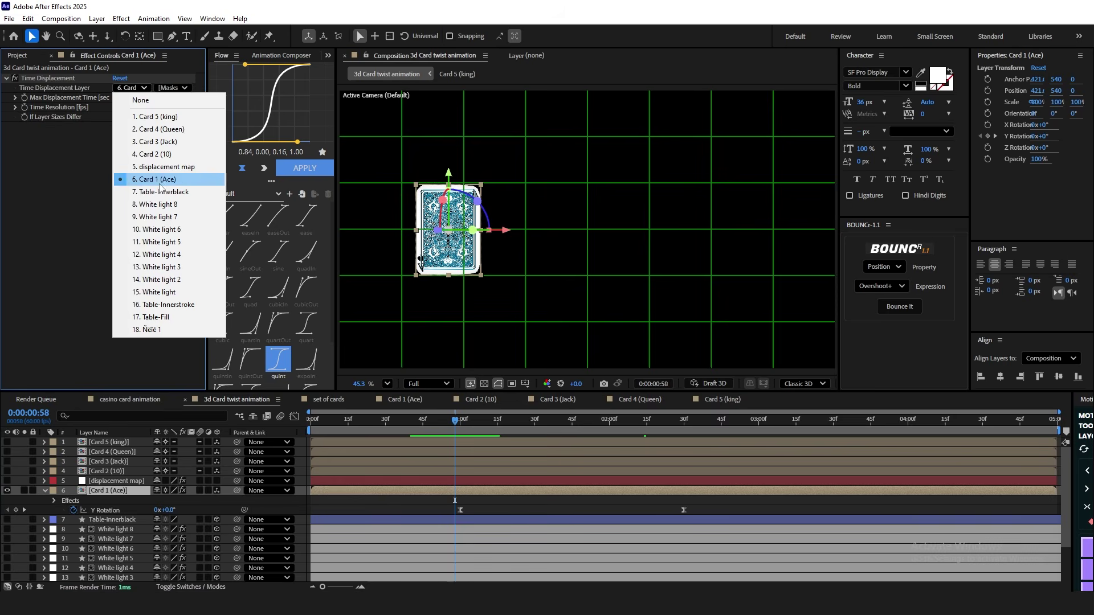
{"action": "left_click", "coordinate": [137, 166]}
{"action": "left_click", "coordinate": [183, 88]}
{"action": "left_click", "coordinate": [146, 165]}
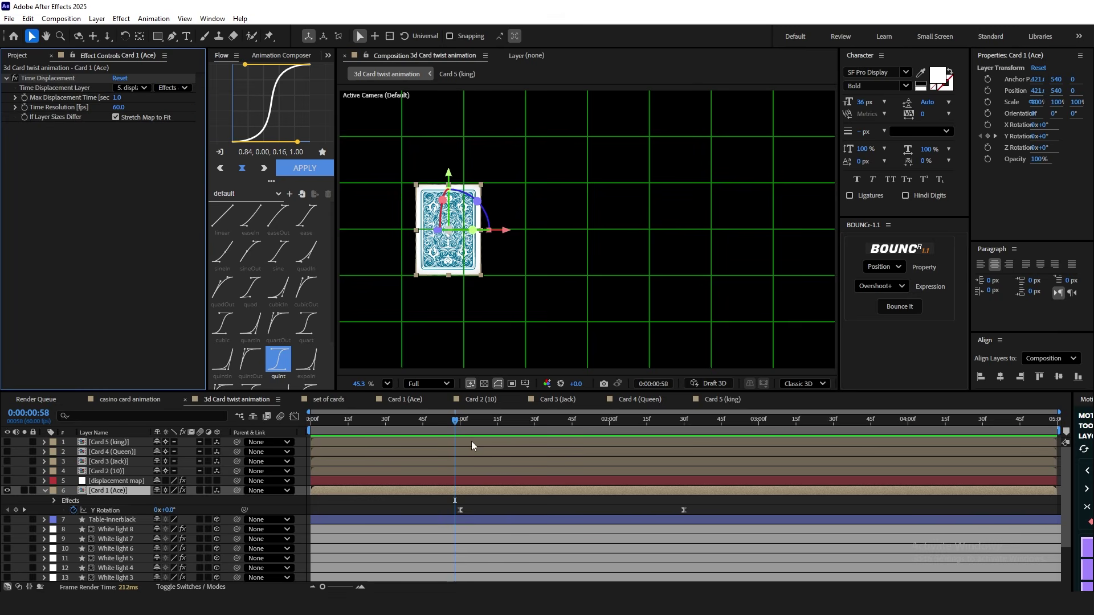
Move to 0:00:01:44 in the flip and set Card 1 (Ace)'s Time Displacement resolution to 400 fps
{"action": "left_click_drag", "start_coordinate": [456, 429], "coordinate": [580, 428]}
{"action": "left_click", "coordinate": [552, 504]}
{"action": "left_click", "coordinate": [120, 108]}
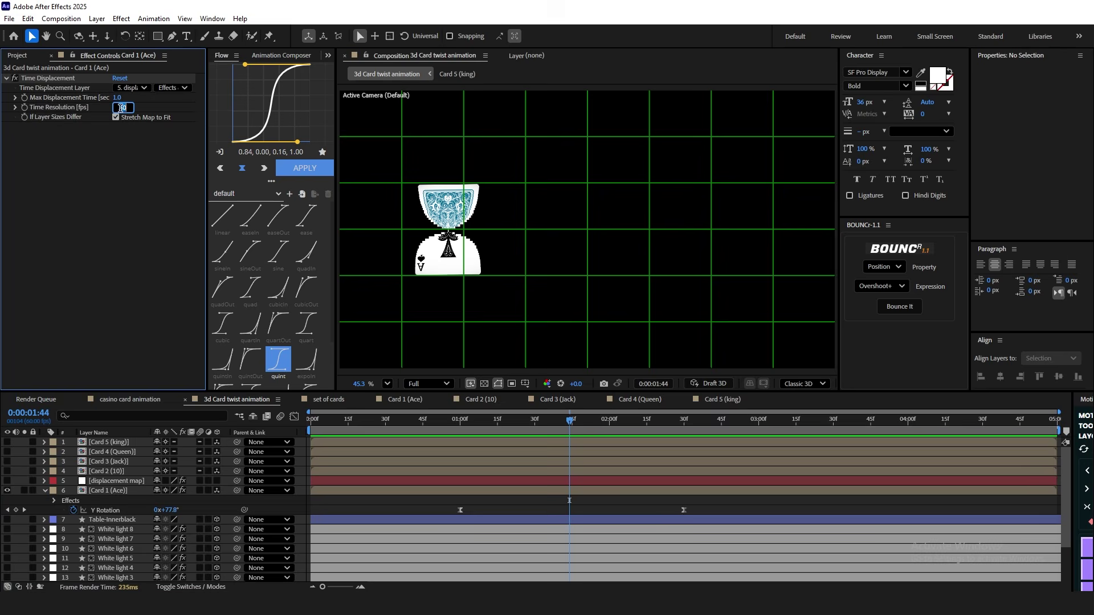
{"action": "key", "text": "BackSpace"}
{"action": "type", "text": "400"}
{"action": "key", "text": "Return"}
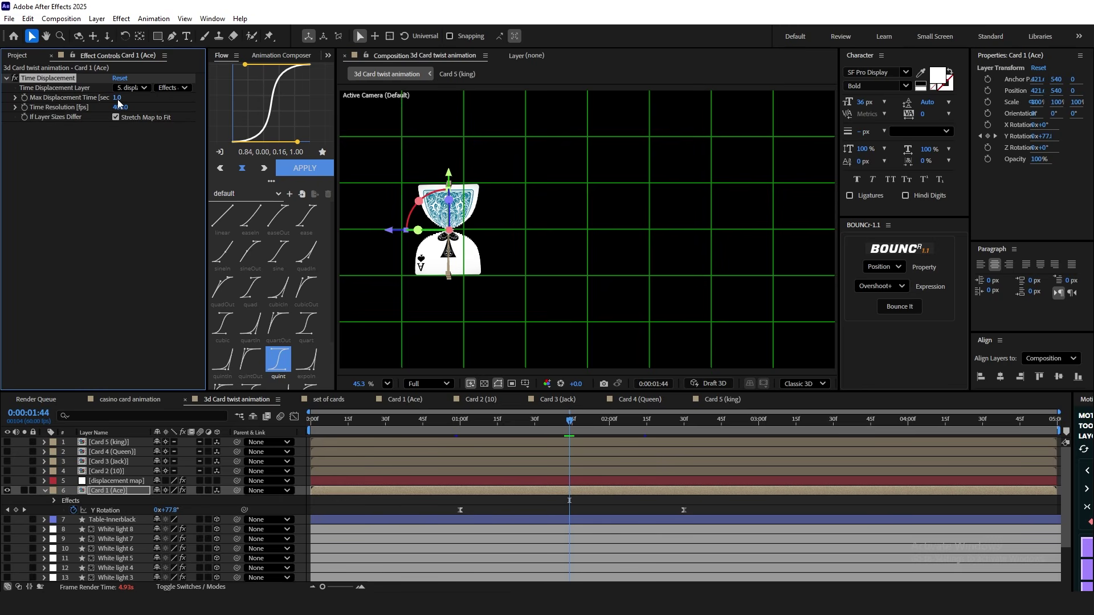
Show the displacement map layer to examine its gradient, and hide it again
{"action": "left_click", "coordinate": [109, 482]}
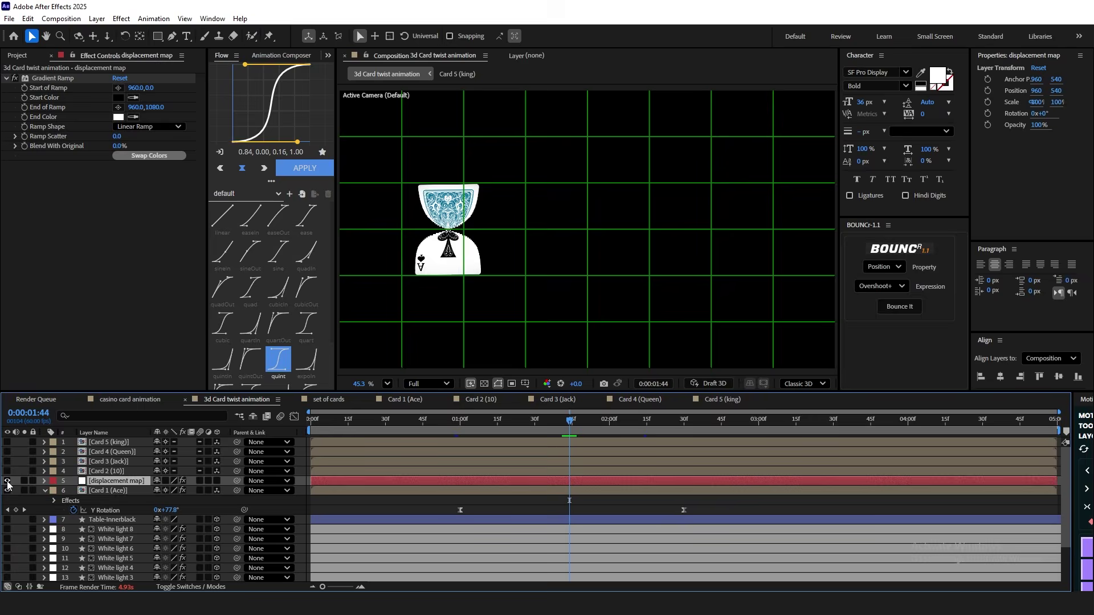
{"action": "left_click", "coordinate": [7, 482]}
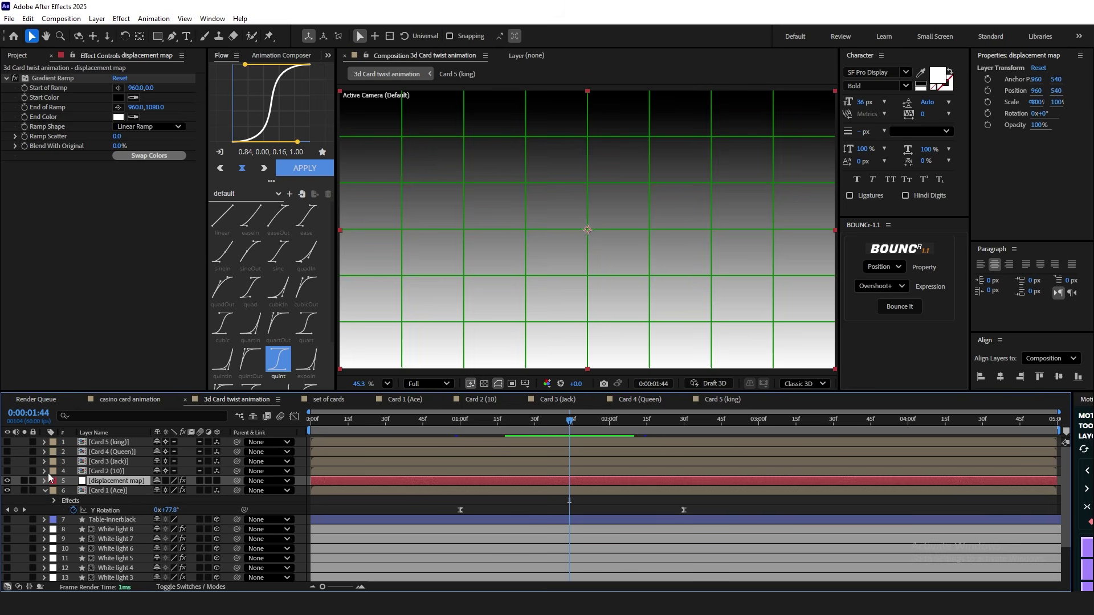
{"action": "left_click", "coordinate": [7, 481]}
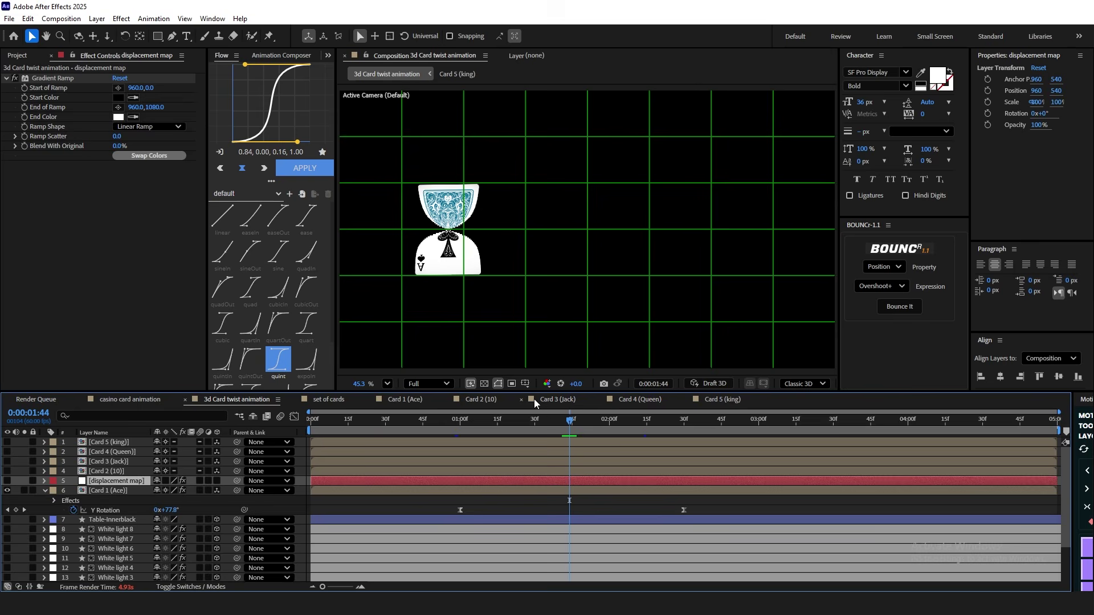
At 0:00:01:42, set the Max Displacement Time of Card 1 (Ace)'s Time Displacement to 0.1 seconds
{"action": "mouse_move", "coordinate": [570, 431]}
{"action": "left_mouse_down"}
{"action": "mouse_move", "coordinate": [491, 436]}
{"action": "mouse_move", "coordinate": [600, 442]}
{"action": "mouse_move", "coordinate": [562, 443]}
{"action": "left_mouse_up"}
{"action": "left_click", "coordinate": [131, 498]}
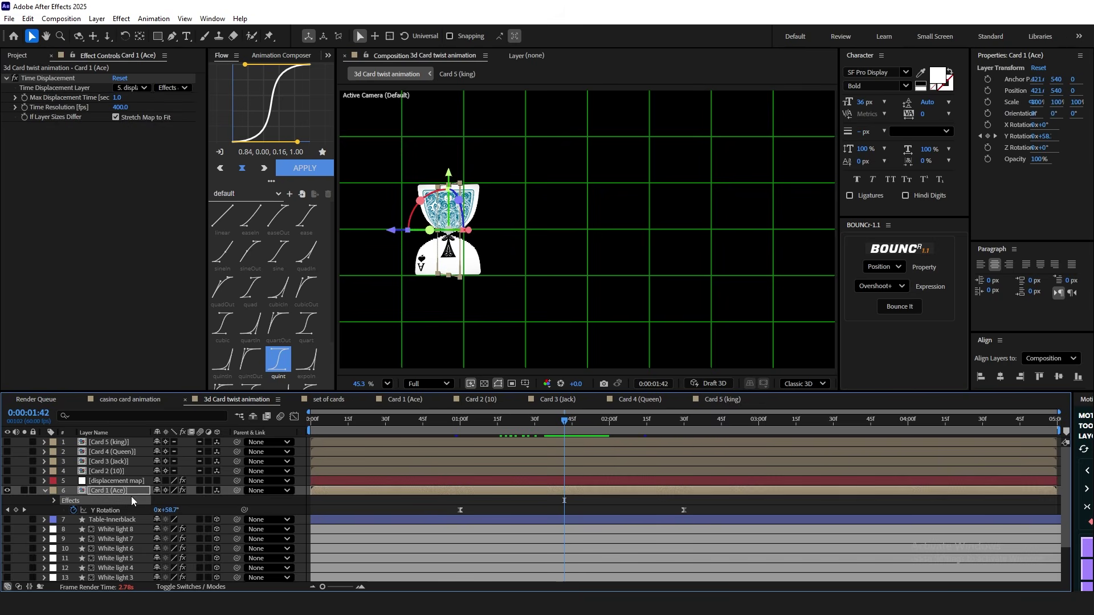
{"action": "left_click", "coordinate": [118, 98]}
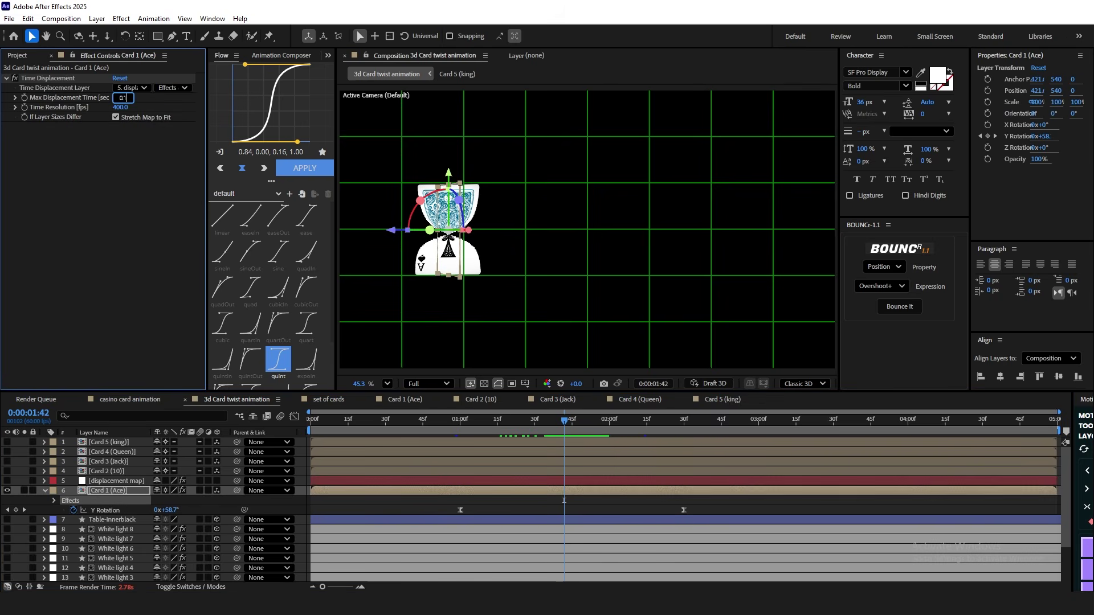
{"action": "type", "text": "0.1"}
{"action": "left_click", "coordinate": [106, 116]}
{"action": "left_click", "coordinate": [488, 500]}
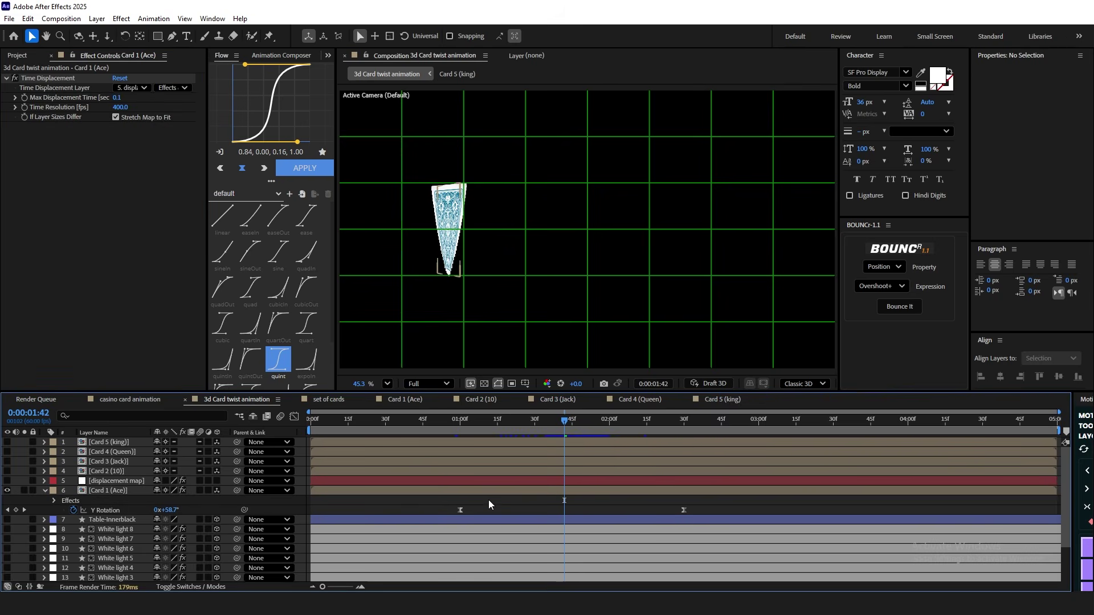
Set the Time Resolution of Card 1 (Ace)'s Time Displacement to 480 fps
{"action": "left_click", "coordinate": [462, 426]}
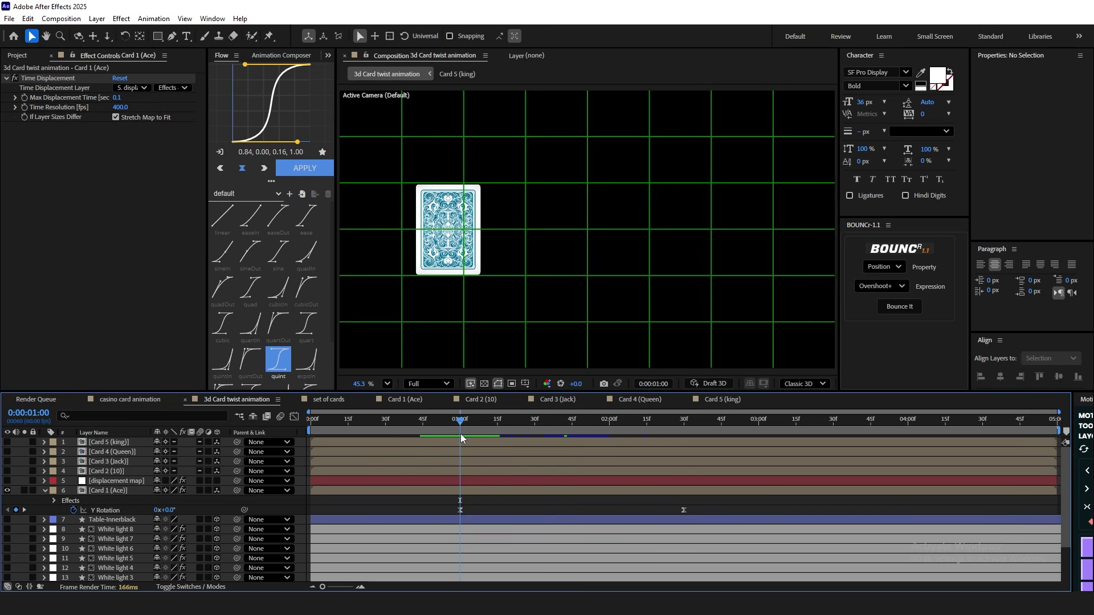
{"action": "left_click", "coordinate": [433, 425]}
{"action": "left_click", "coordinate": [119, 107]}
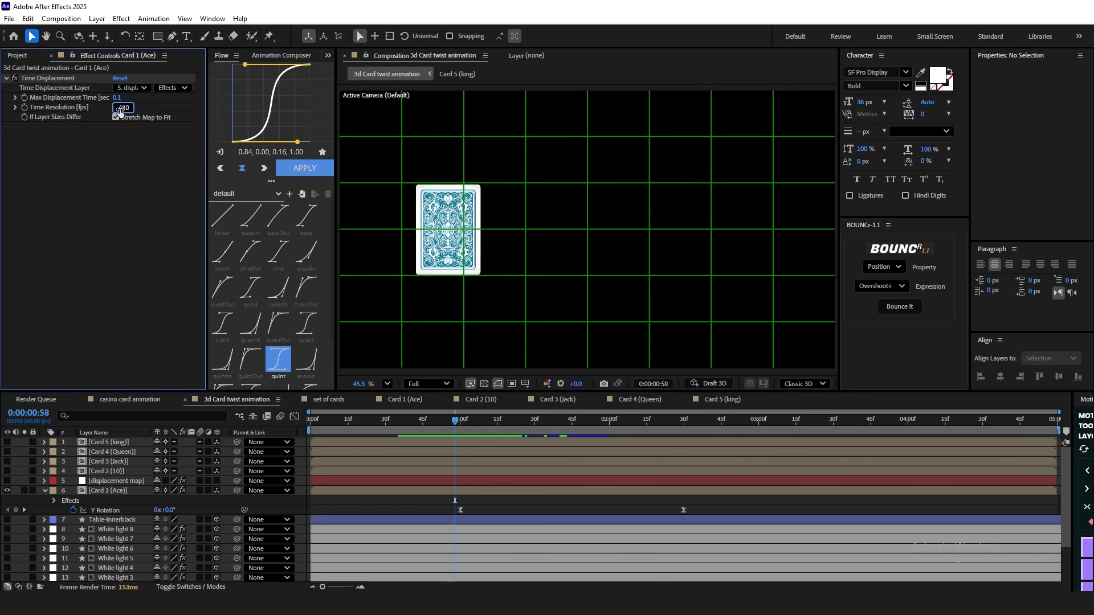
{"action": "type", "text": "480"}
{"action": "key", "text": "Return"}
{"action": "left_click", "coordinate": [359, 508]}
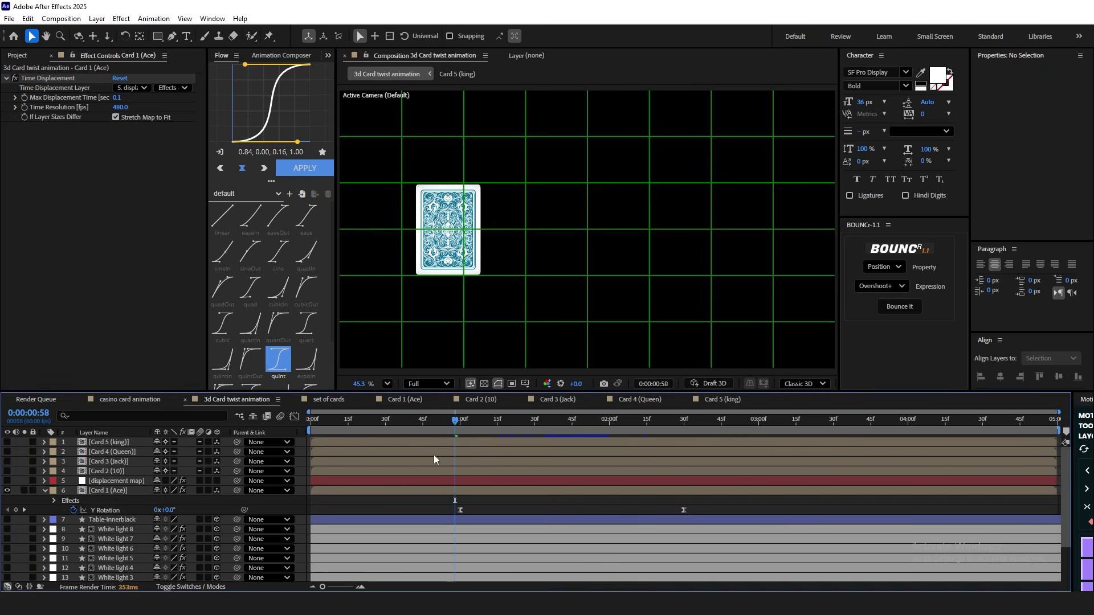
Preview Card 1 (Ace)'s twisting flip from about 0:00:01:00
{"action": "left_click_drag", "start_coordinate": [458, 424], "coordinate": [460, 426]}
{"action": "key", "text": "space"}
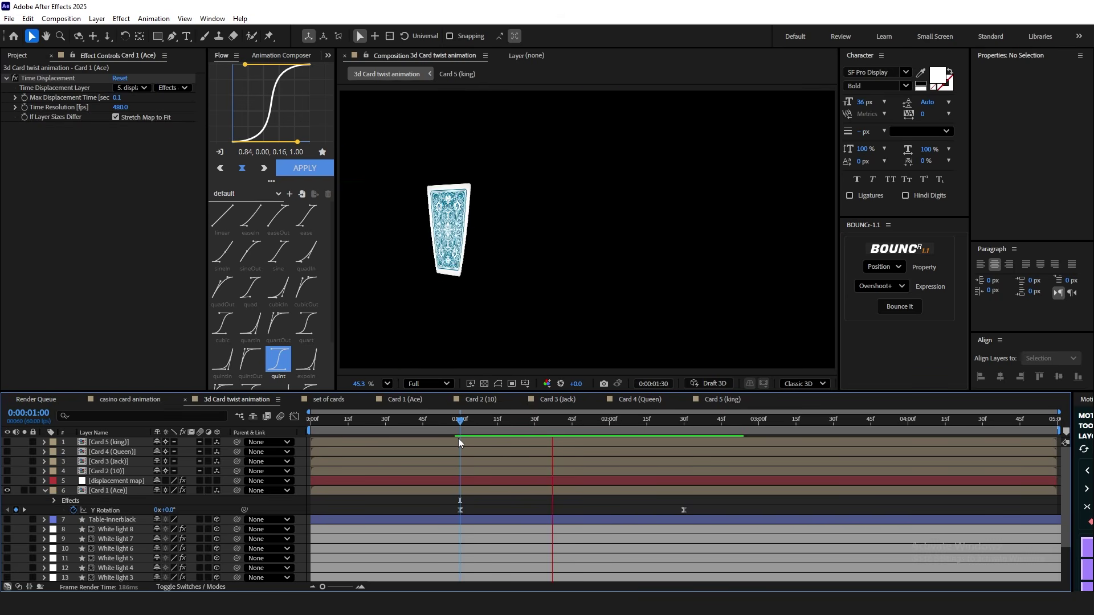
{"action": "left_click", "coordinate": [464, 426]}
{"action": "key", "text": "space"}
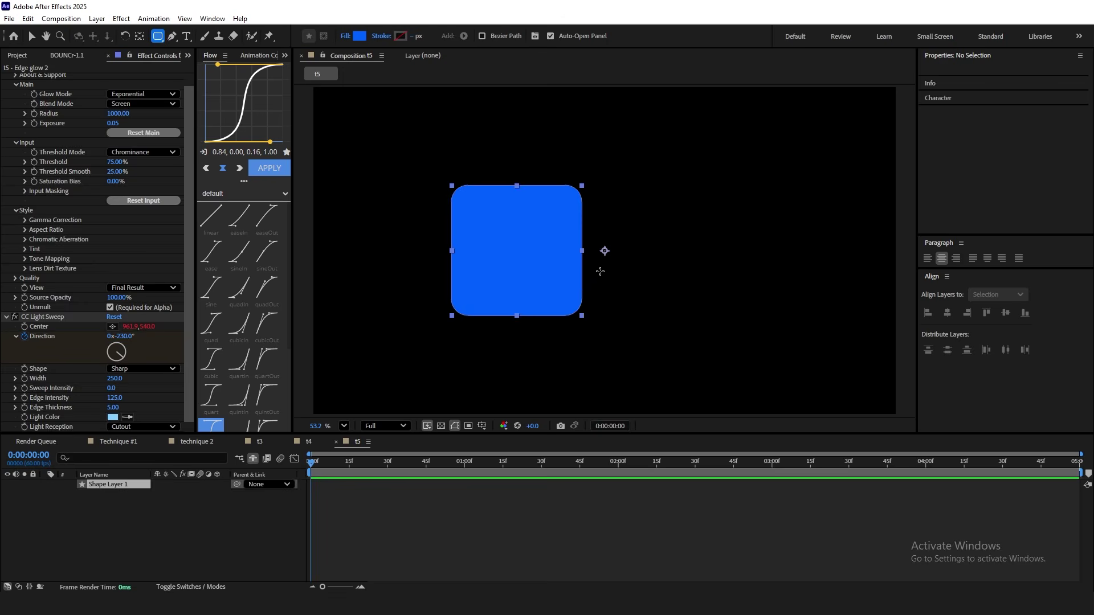
Draw a wide blue rounded rectangle in composition t5, centre its anchor point, and centre the shape in the composition
{"action": "left_click_drag", "start_coordinate": [645, 299], "coordinate": [647, 303]}
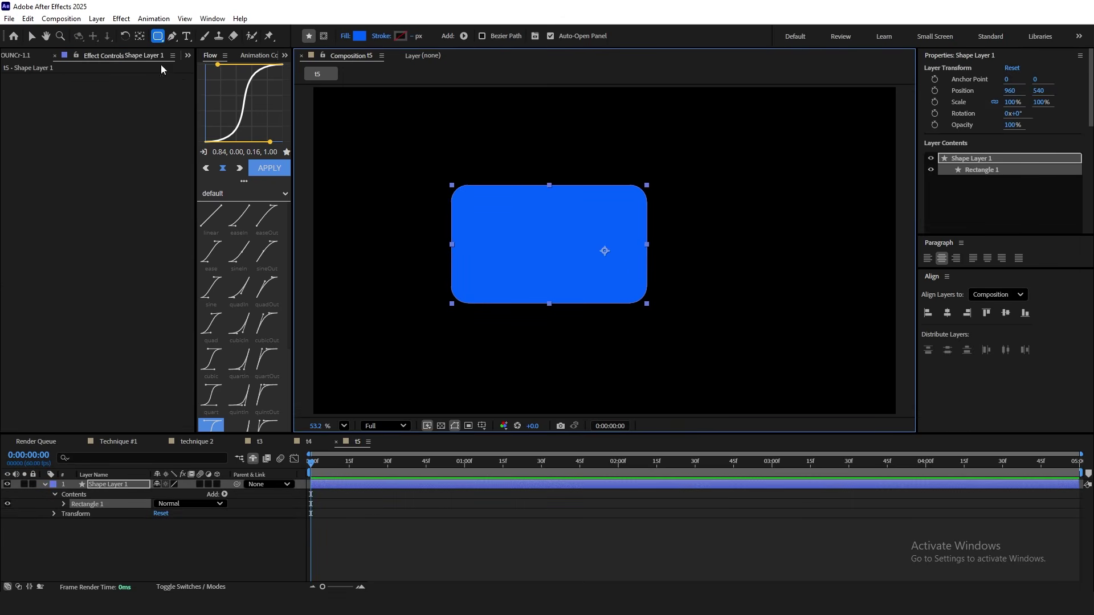
{"action": "double_click", "coordinate": [139, 36]}
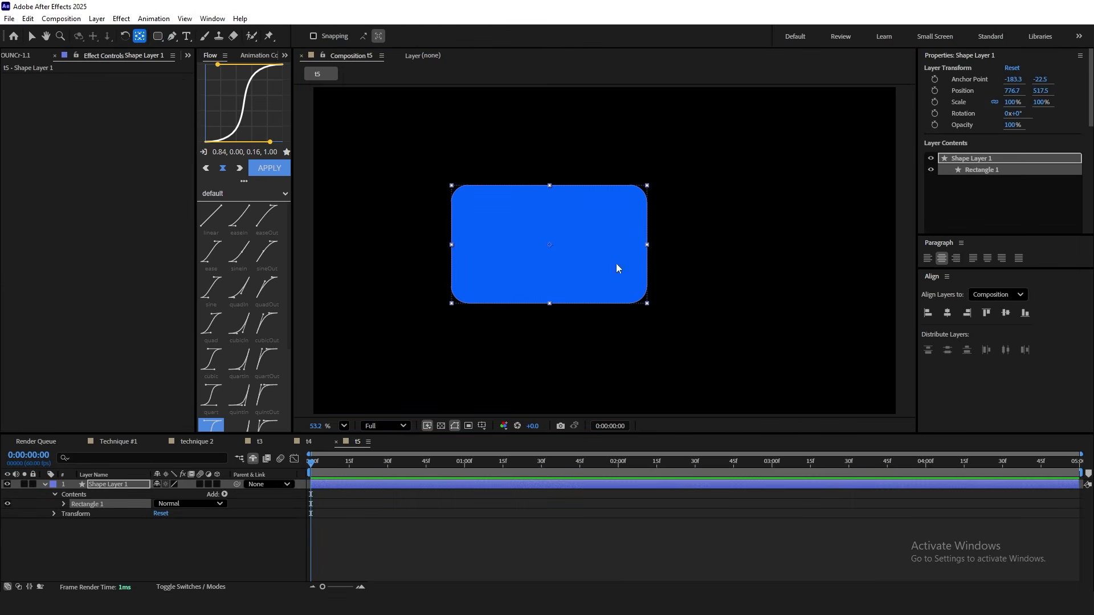
{"action": "left_click", "coordinate": [947, 313]}
{"action": "left_click", "coordinate": [1006, 313]}
{"action": "left_click", "coordinate": [557, 554]}
{"action": "key", "text": "v"}
Collapse the rectangle's shape layer and rename it Main-FX
{"action": "left_click", "coordinate": [45, 484]}
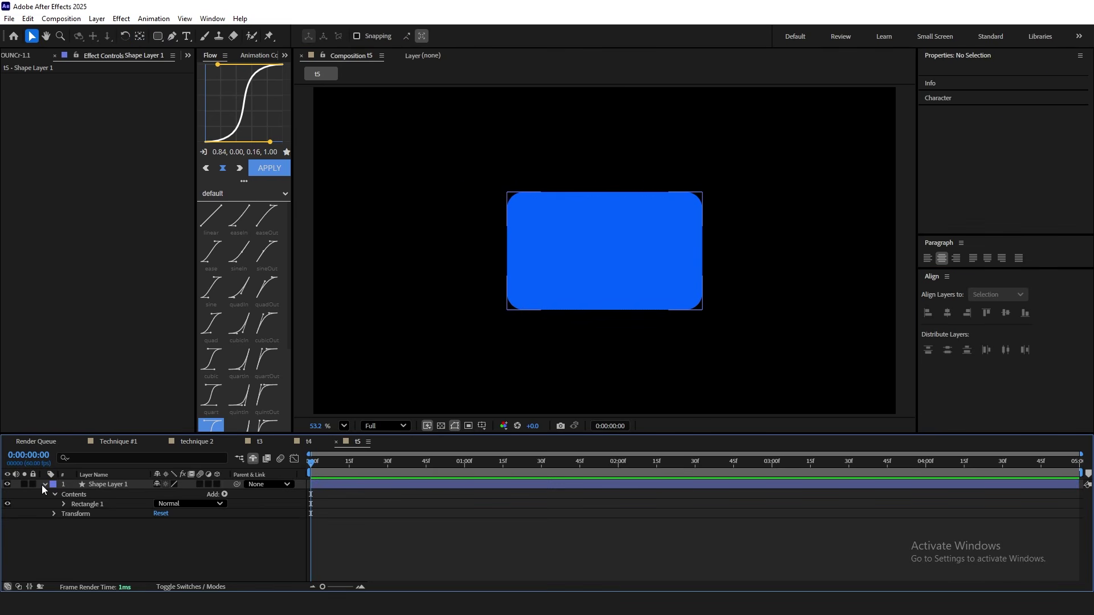
{"action": "left_click", "coordinate": [108, 484]}
{"action": "right_click", "coordinate": [110, 484]}
{"action": "left_click", "coordinate": [151, 450]}
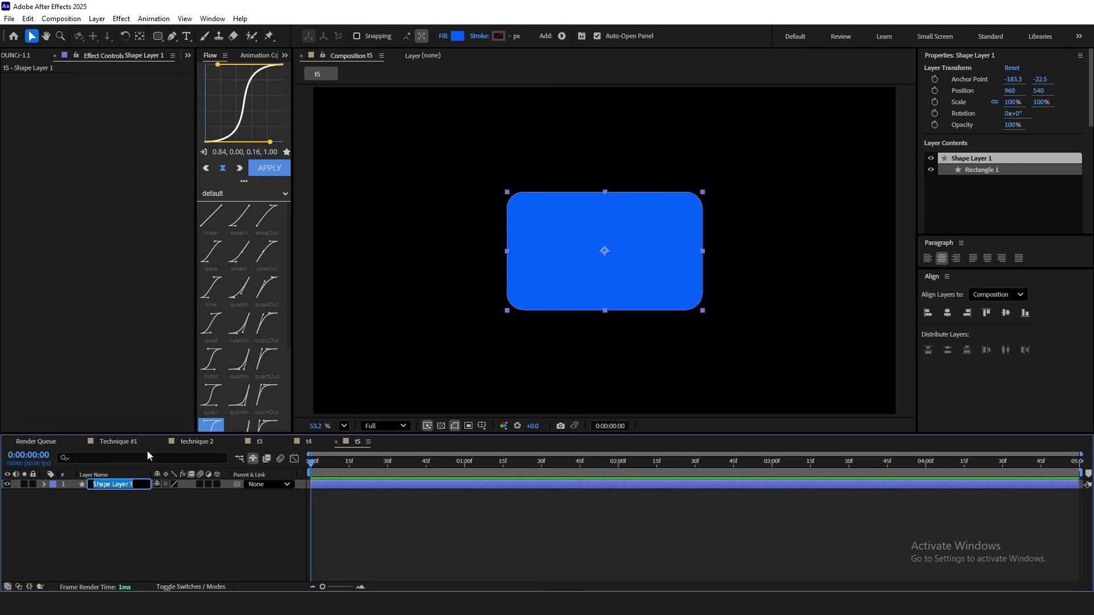
{"action": "type", "text": "Main"}
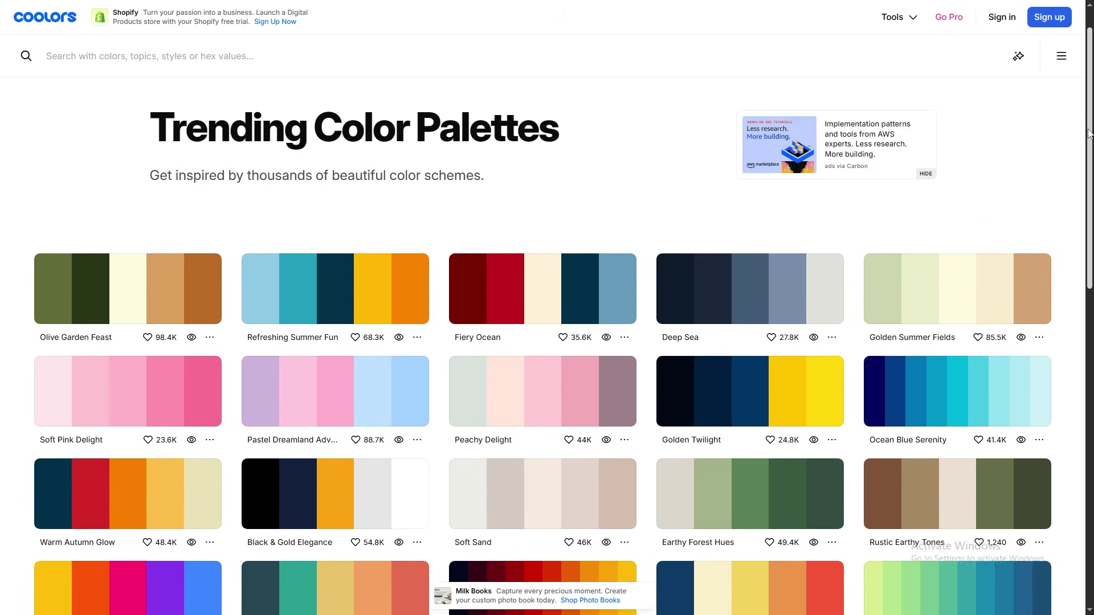
Switch to the Coolors website and browse the Trending Color Palettes for color ideas
{"action": "scroll", "coordinate": [1075, 201], "scroll_direction": "down", "scroll_amount": 3}
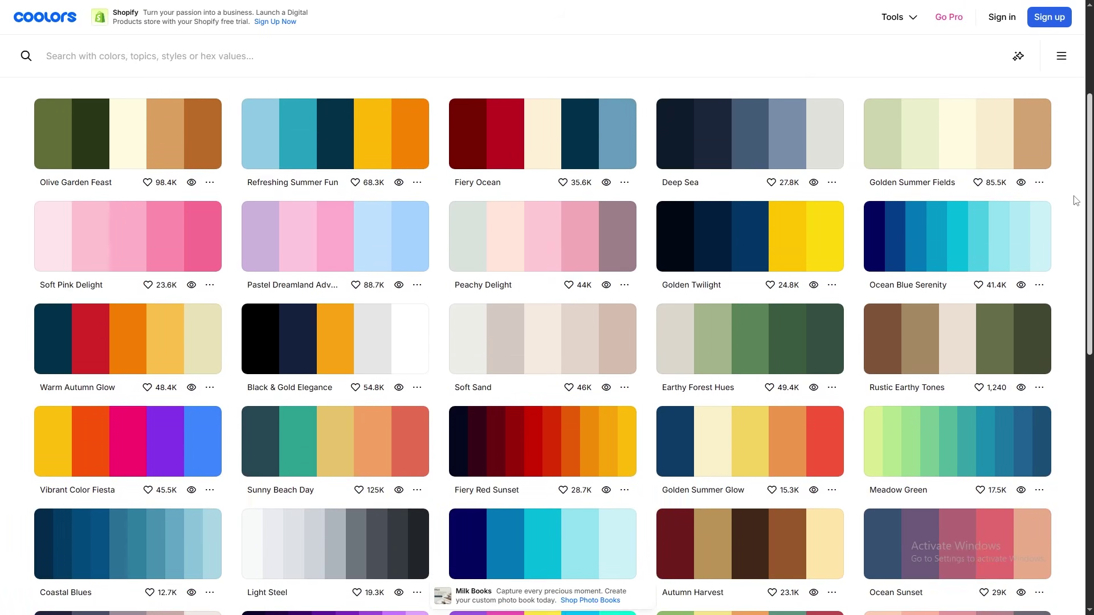
{"action": "scroll", "coordinate": [1071, 216], "scroll_direction": "down", "scroll_amount": 4}
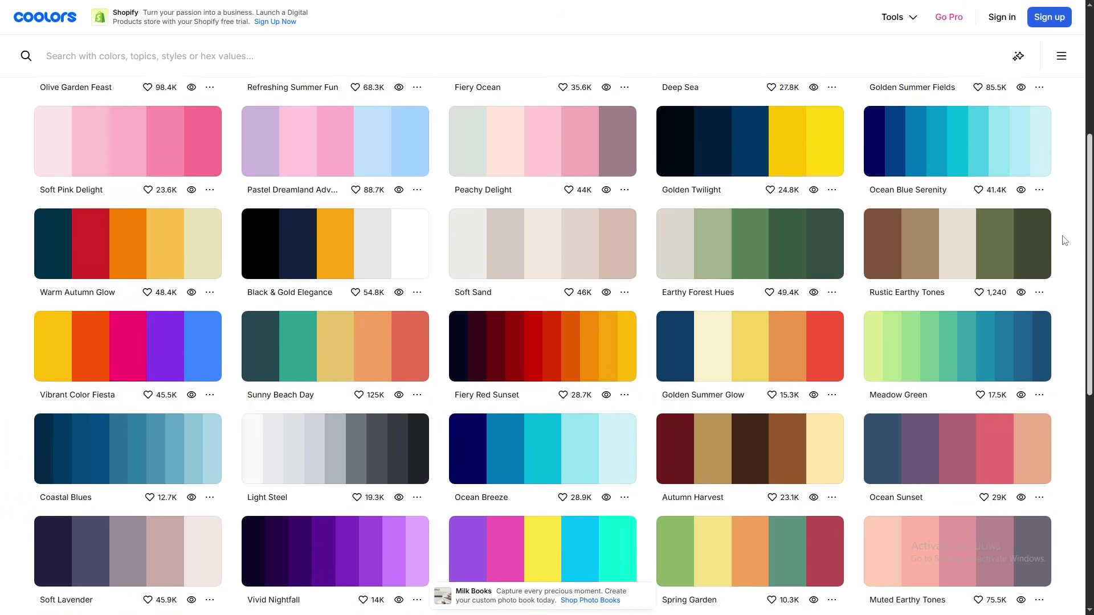
{"action": "scroll", "coordinate": [1054, 291], "scroll_direction": "down", "scroll_amount": 5}
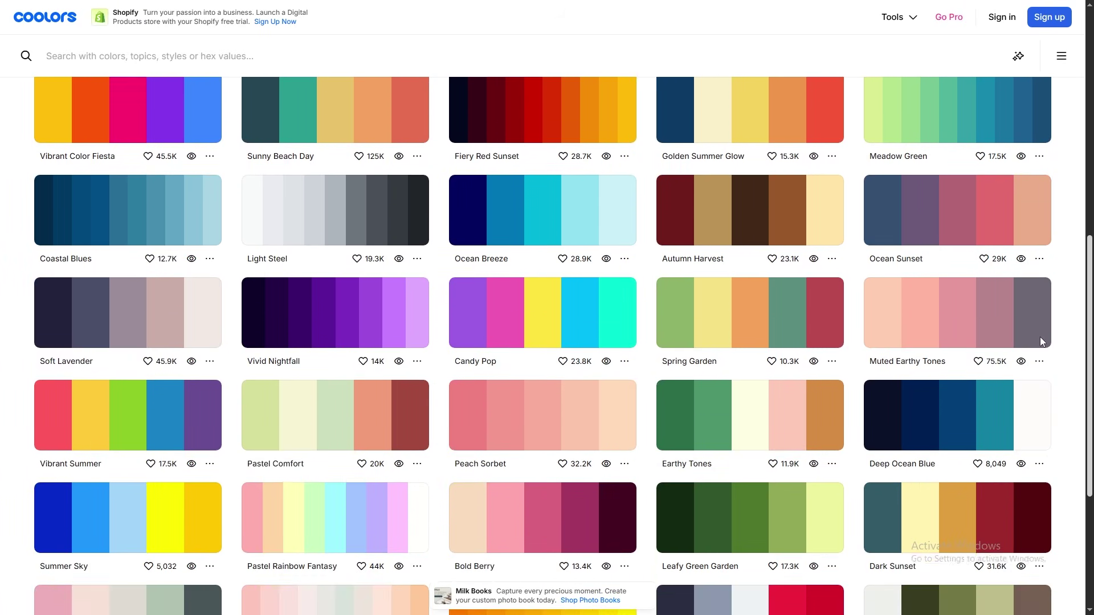
{"action": "scroll", "coordinate": [1029, 403], "scroll_direction": "down", "scroll_amount": 9}
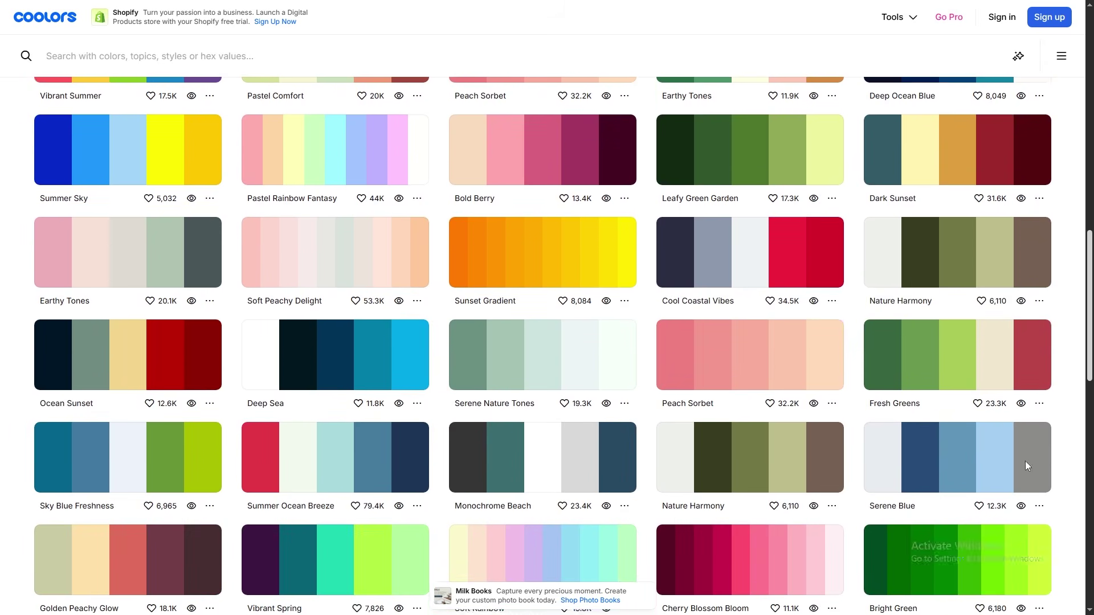
{"action": "scroll", "coordinate": [1030, 525], "scroll_direction": "down", "scroll_amount": 3}
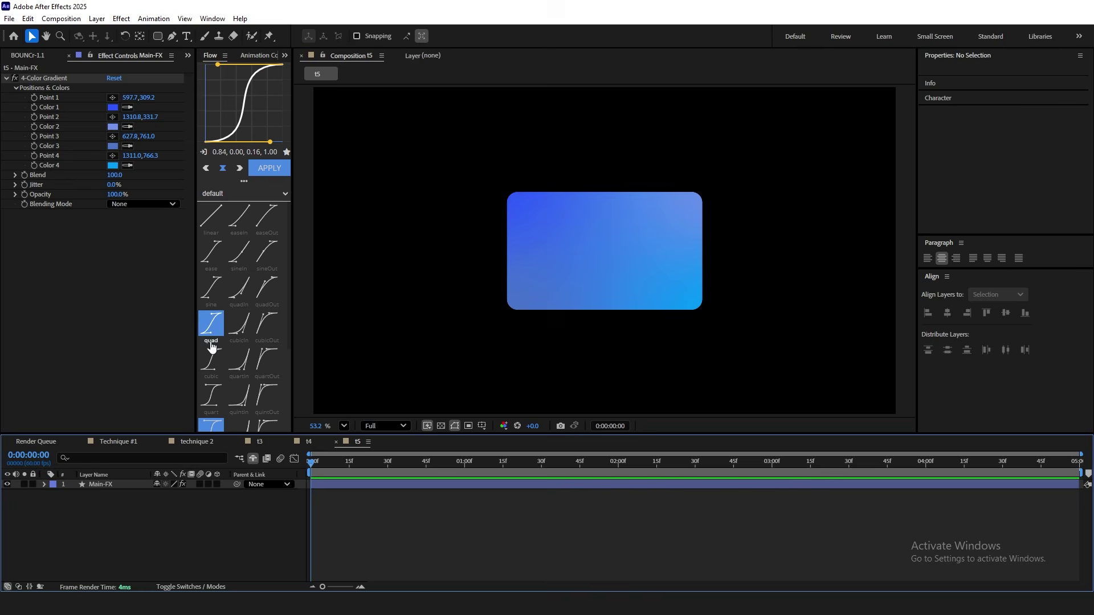
Duplicate the Main-FX layer and remove the 4-Color Gradient effect from the copy
{"action": "left_click", "coordinate": [103, 484]}
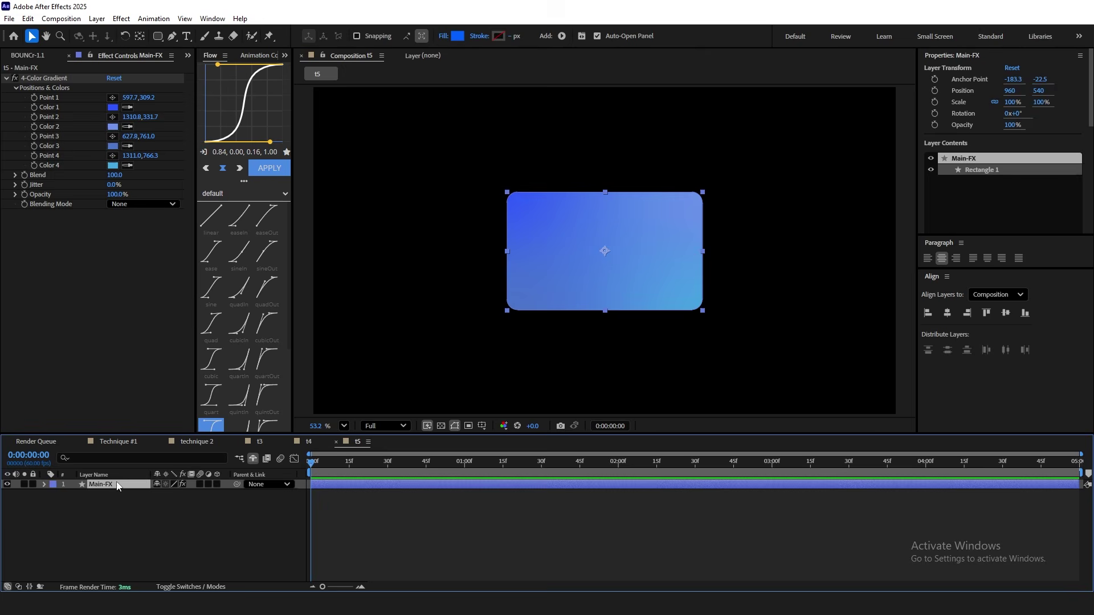
{"action": "key", "text": "ctrl+d"}
{"action": "left_click", "coordinate": [52, 78]}
{"action": "key", "text": "Delete"}
Rename the duplicated rectangle layer Edge glow 1
{"action": "right_click", "coordinate": [98, 484]}
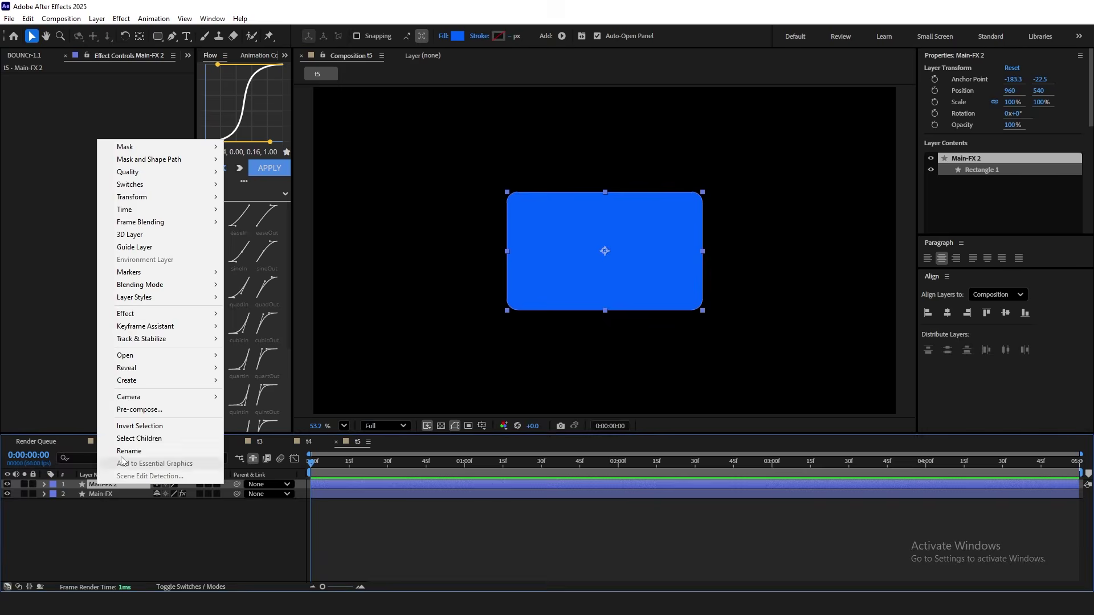
{"action": "left_click", "coordinate": [128, 452]}
{"action": "type", "text": "Edge glow 1"}
{"action": "key", "text": "Return"}
Apply the CC Light Sweep effect to Edge glow 1
{"action": "key", "text": "ctrl+space"}
{"action": "type", "text": "cc li"}
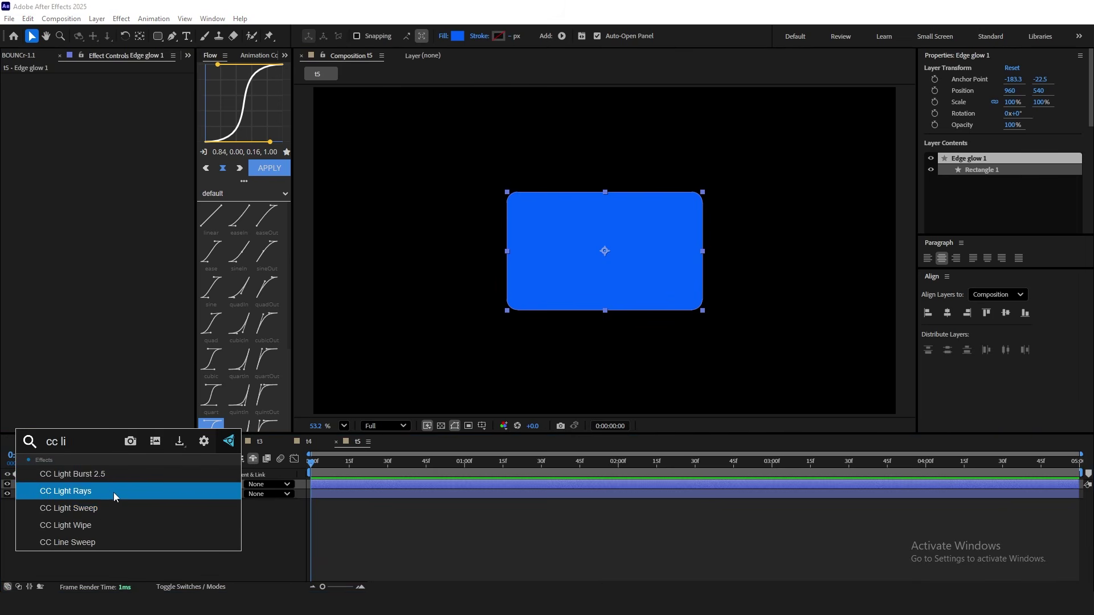
{"action": "left_click", "coordinate": [114, 507]}
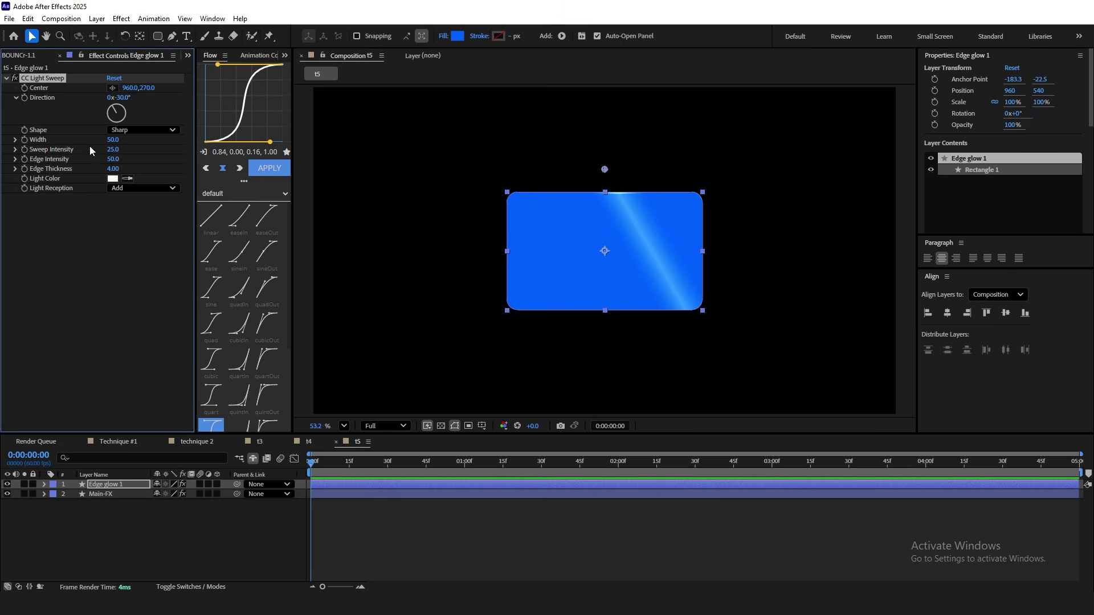
Set Edge glow 1's light sweep to Width 250, Sweep Intensity 0, Edge Intensity 125 and Edge Thickness 5
{"action": "left_click", "coordinate": [115, 140]}
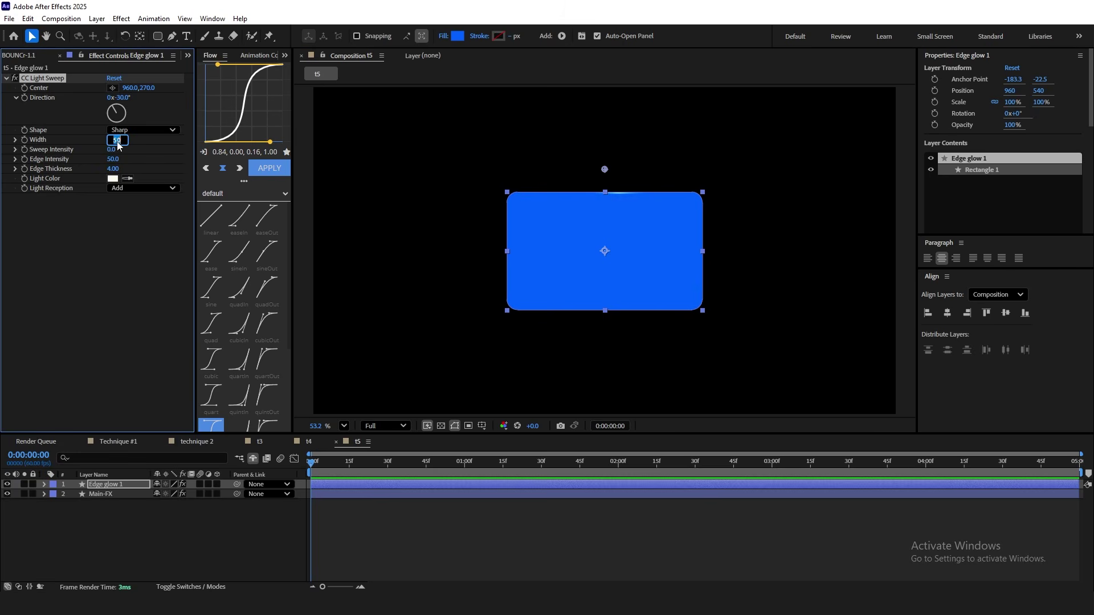
{"action": "key", "text": "Return"}
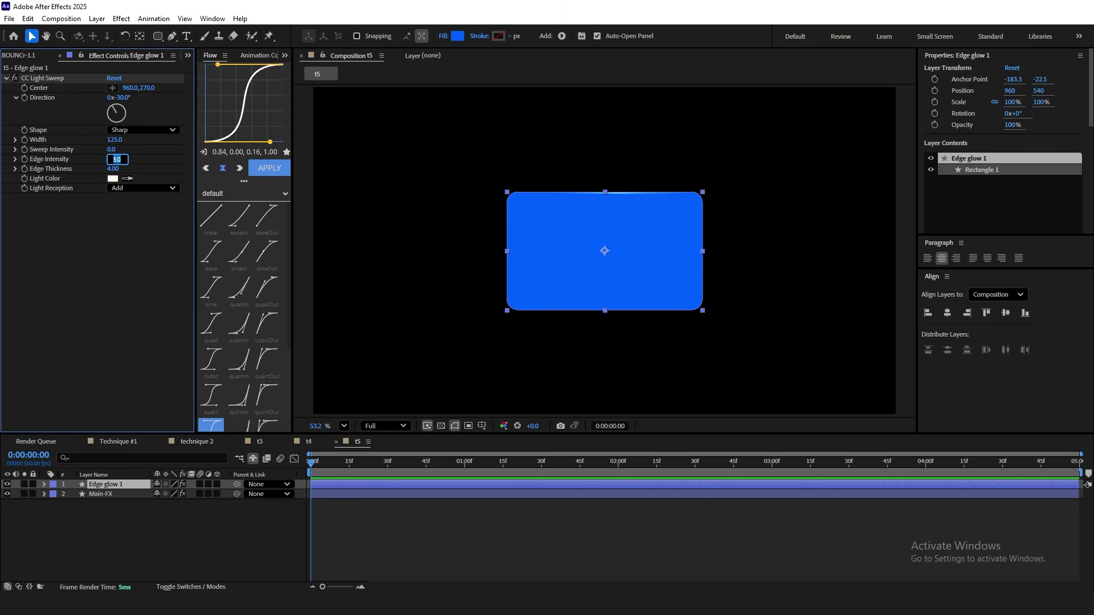
{"action": "key", "text": "Return"}
{"action": "left_click", "coordinate": [115, 141]}
{"action": "type", "text": "250"}
{"action": "key", "text": "Return"}
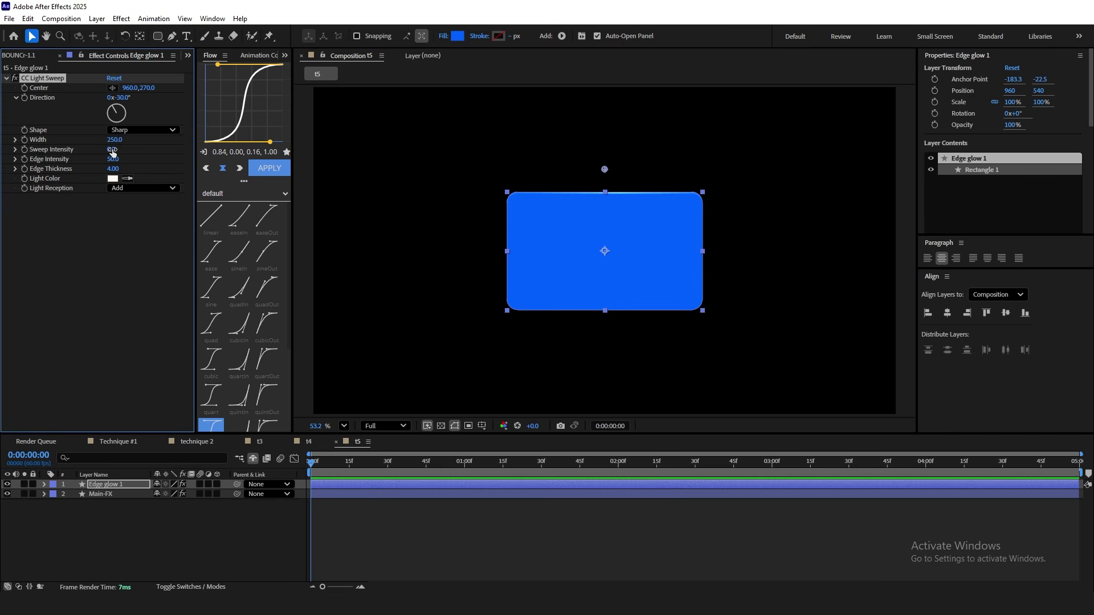
{"action": "left_click", "coordinate": [112, 169]}
{"action": "type", "text": "5"}
Change the light sweep's Light Color on Edge glow 1 to light blue, A2D4FF
{"action": "left_click", "coordinate": [113, 178]}
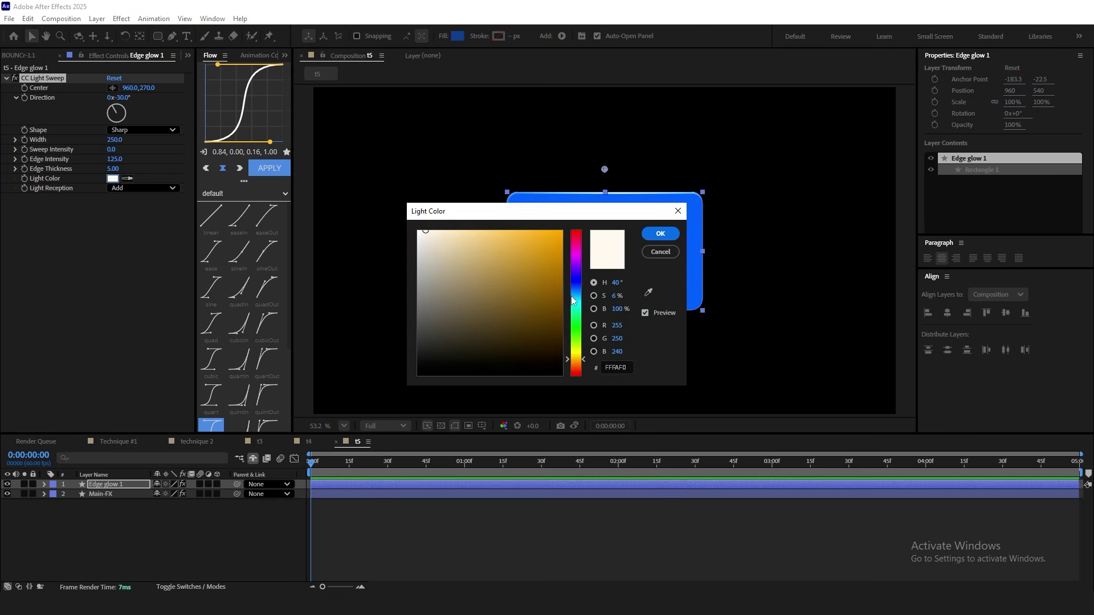
{"action": "left_click", "coordinate": [575, 292]}
{"action": "left_click_drag", "start_coordinate": [469, 236], "coordinate": [470, 207]}
{"action": "key", "text": "Return"}
Move Edge glow 1's sweep center to about the middle of the rectangle and set Light Reception to Cutout
{"action": "left_click_drag", "start_coordinate": [604, 169], "coordinate": [605, 251]}
{"action": "left_click", "coordinate": [591, 518]}
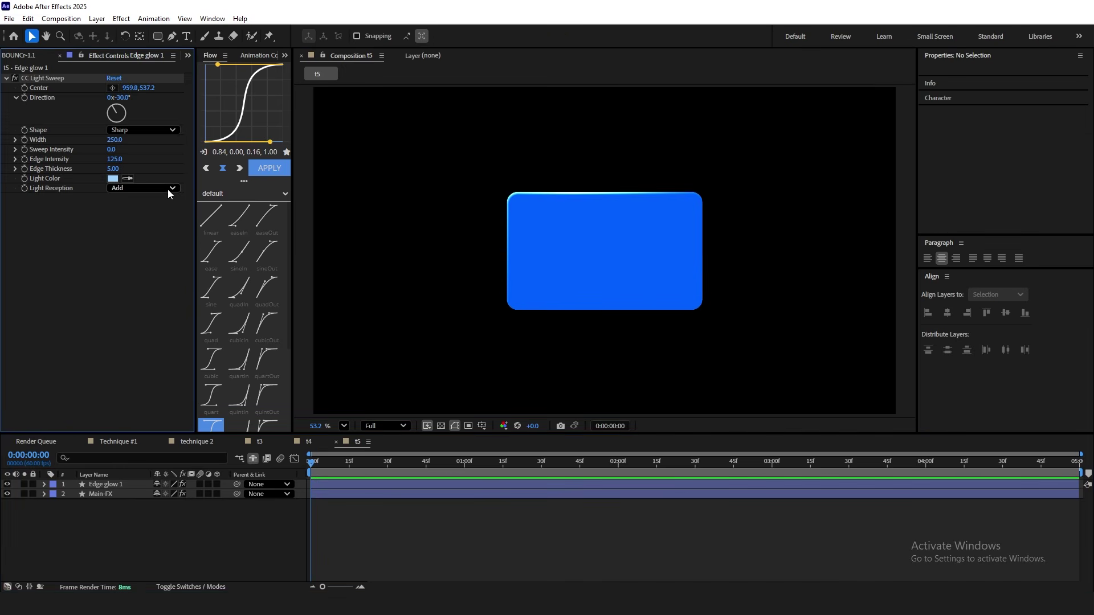
{"action": "left_click", "coordinate": [169, 189]}
{"action": "left_click", "coordinate": [157, 230]}
{"action": "left_click", "coordinate": [456, 508]}
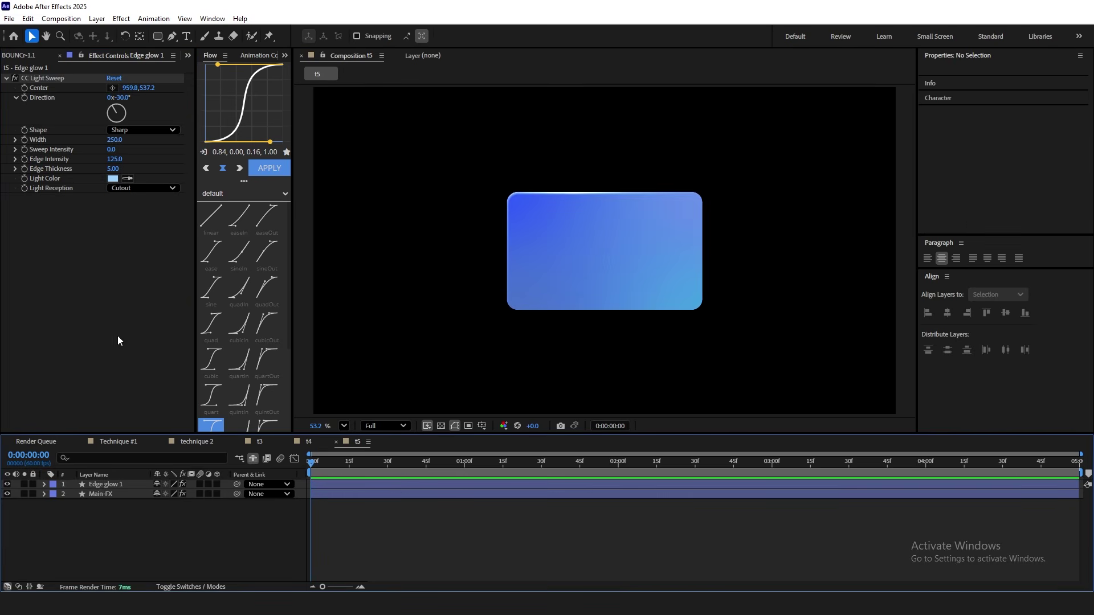
Duplicate Edge glow 1 as Edge glow 2 and rotate the copy's light sweep Direction to about -221°
{"action": "left_click", "coordinate": [102, 486]}
{"action": "key", "text": "ctrl+d"}
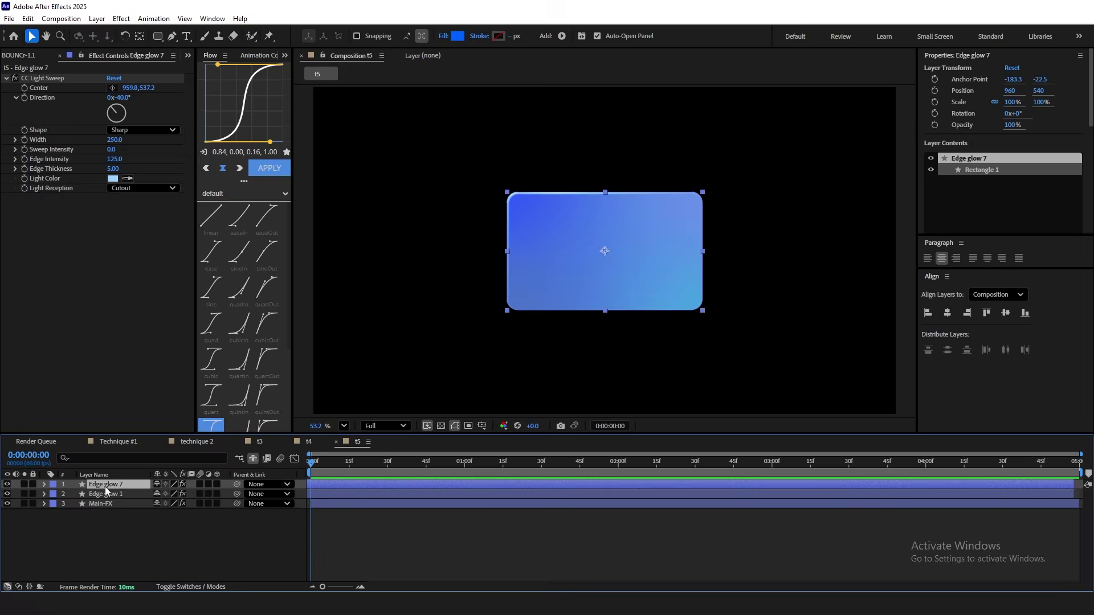
{"action": "right_click", "coordinate": [105, 491]}
{"action": "left_click", "coordinate": [143, 456]}
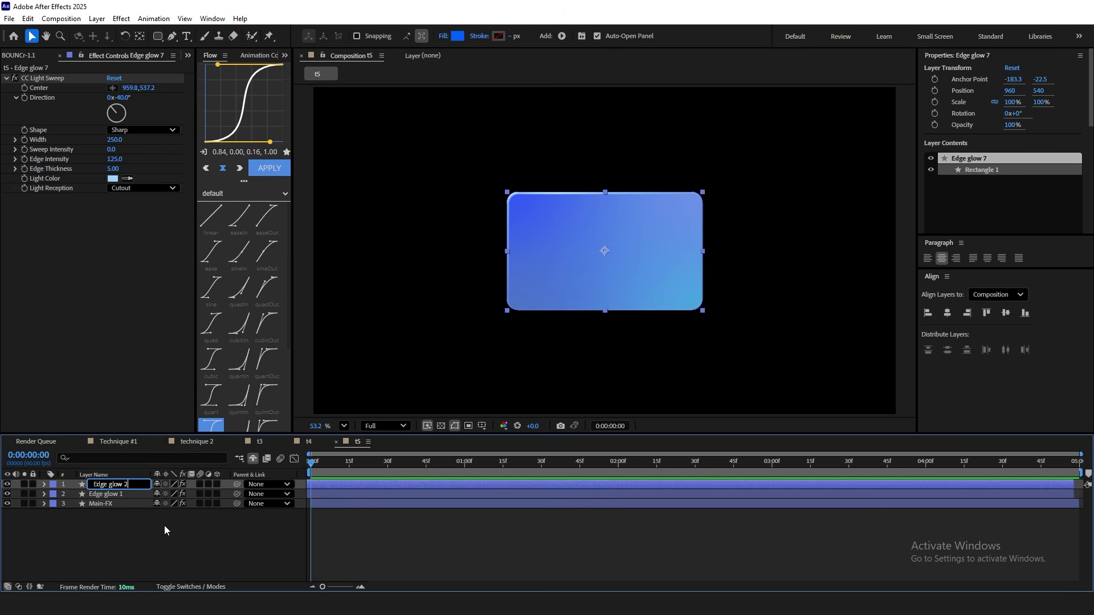
{"action": "key", "text": "Return"}
{"action": "left_click_drag", "start_coordinate": [117, 107], "coordinate": [141, 131]}
{"action": "left_click", "coordinate": [509, 502]}
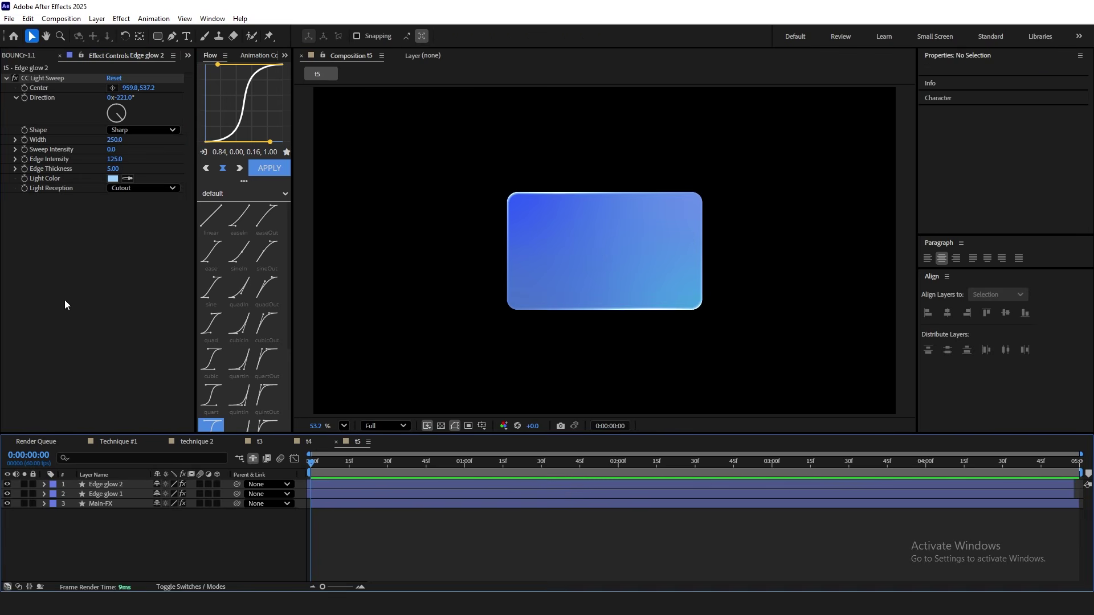
Add an adjustment layer above the edge glow layers and apply Deep Glow 2 to it
{"action": "right_click", "coordinate": [125, 544]}
{"action": "mouse_move", "coordinate": [250, 407]}
{"action": "left_click", "coordinate": [310, 497]}
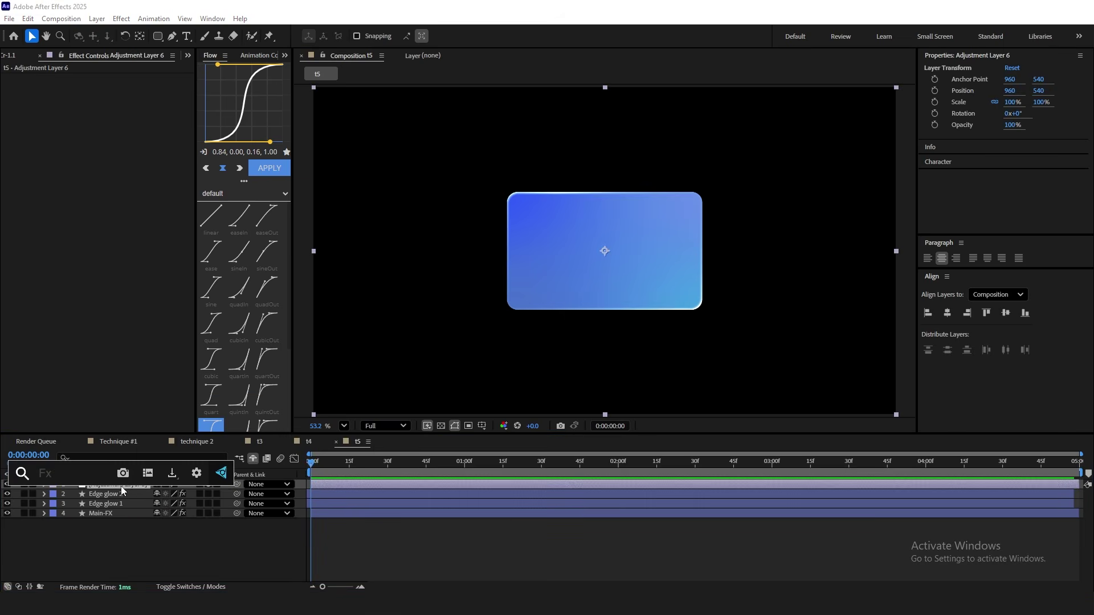
{"action": "key", "text": "ctrl+space"}
{"action": "type", "text": "dee"}
{"action": "key", "text": "Return"}
Rename the adjustment layer Deep glow 2
{"action": "right_click", "coordinate": [120, 484]}
{"action": "left_click", "coordinate": [182, 452]}
{"action": "type", "text": "D"}
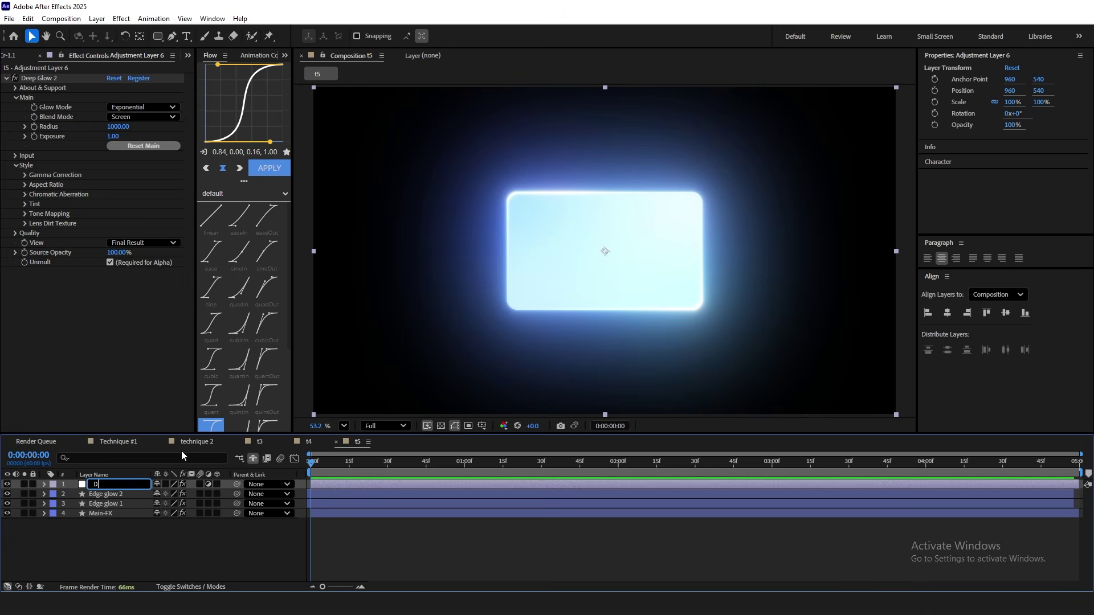
{"action": "type", "text": "eep glow 2"}
{"action": "key", "text": "Return"}
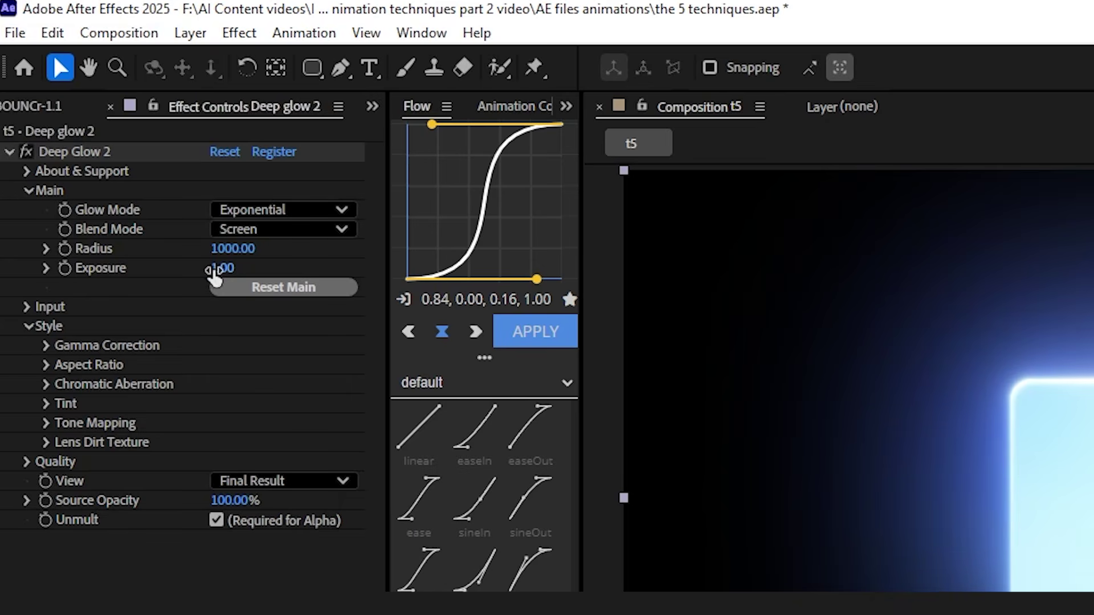
Set Deep Glow 2's Exposure to 0.05, Threshold to 75% and Threshold Smooth to 25%
{"action": "left_click", "coordinate": [112, 136]}
{"action": "type", "text": "0"}
{"action": "type", "text": ".05"}
{"action": "left_click", "coordinate": [27, 307]}
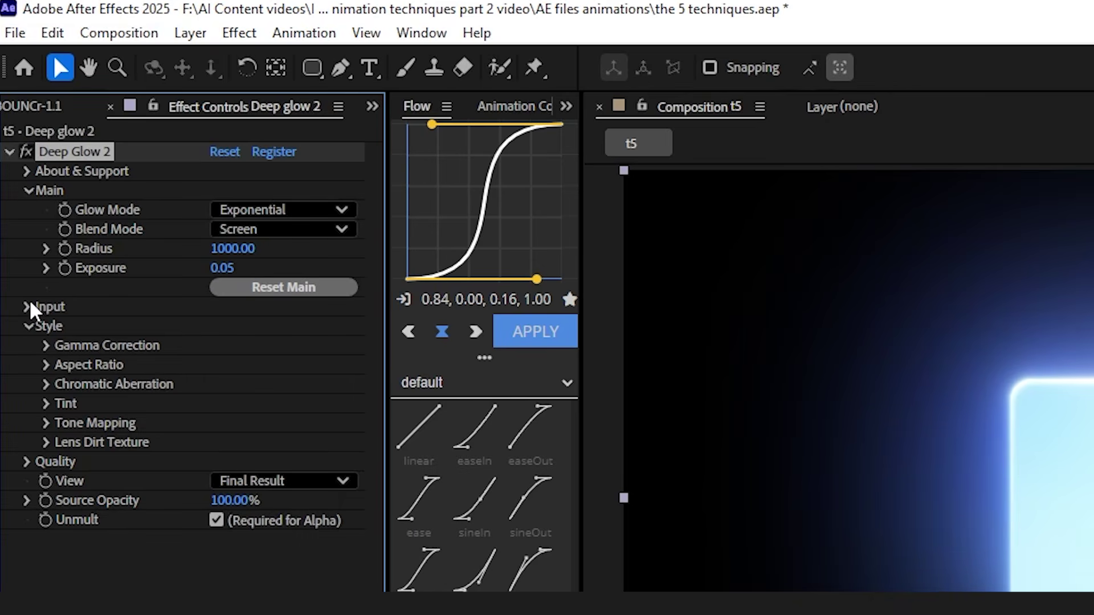
{"action": "left_click", "coordinate": [27, 306]}
{"action": "left_click", "coordinate": [231, 345]}
{"action": "type", "text": "75"}
{"action": "key", "text": "Tab"}
{"action": "type", "text": "25"}
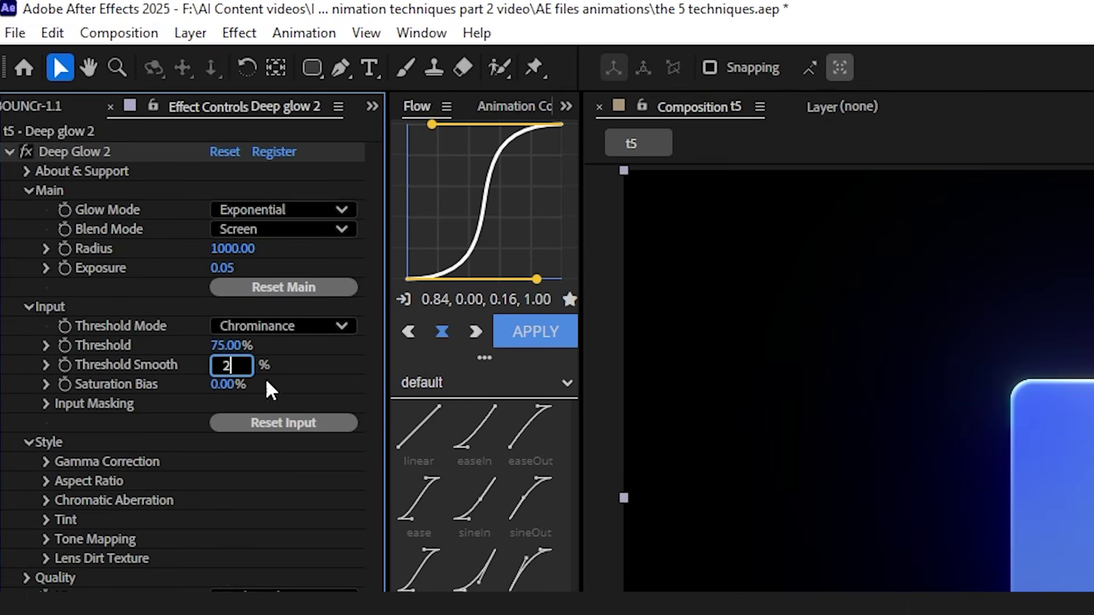
{"action": "key", "text": "Return"}
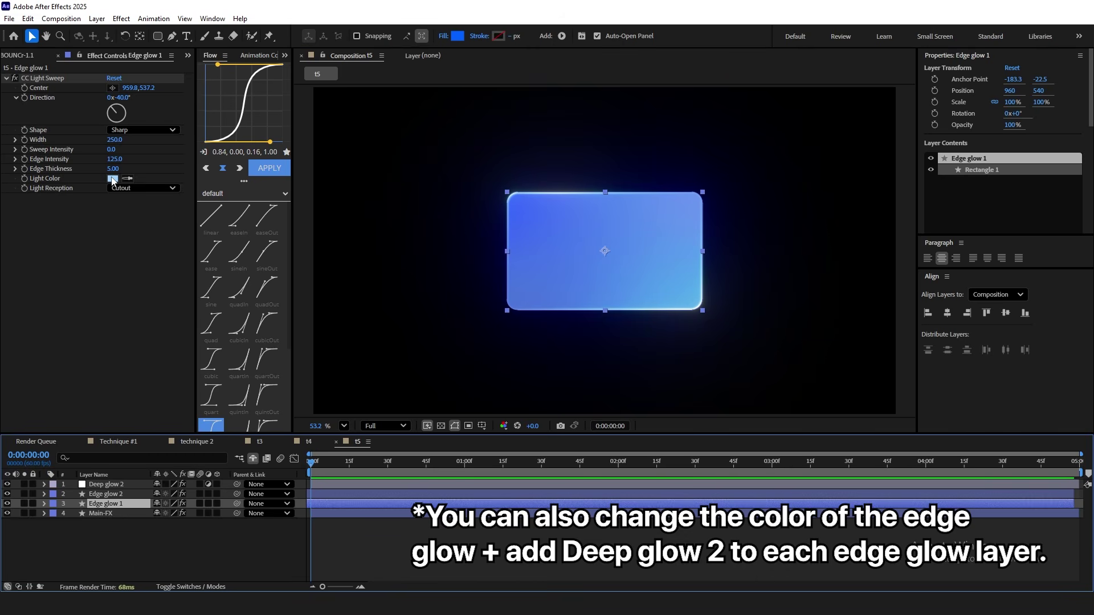
Change Edge glow 1's Light Color to a more saturated blue, 5AB3FF
{"action": "left_click", "coordinate": [113, 178]}
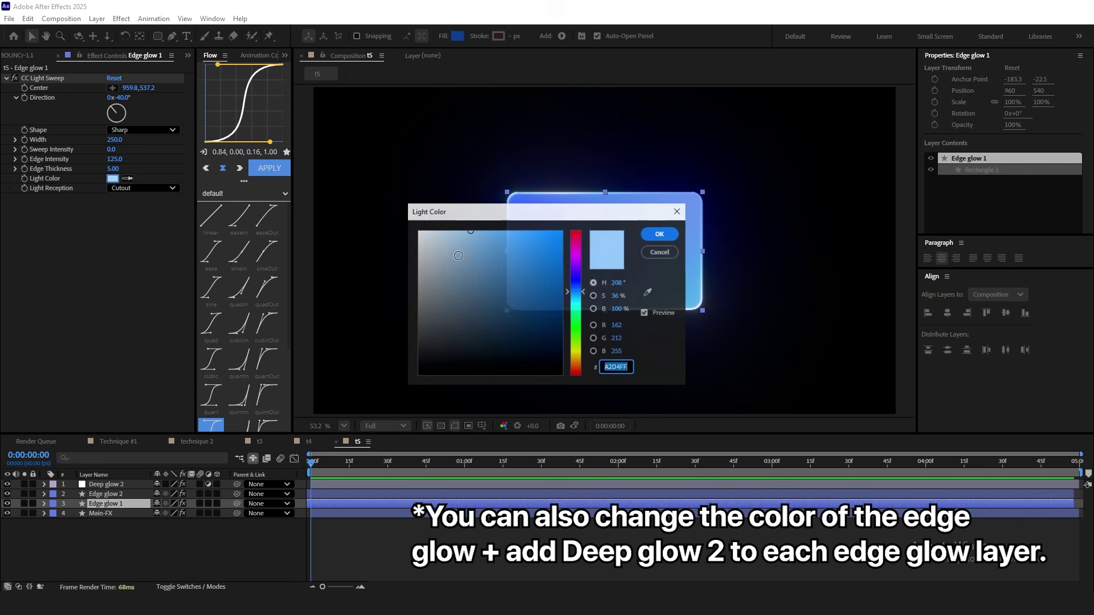
{"action": "left_click_drag", "start_coordinate": [481, 236], "coordinate": [514, 220]}
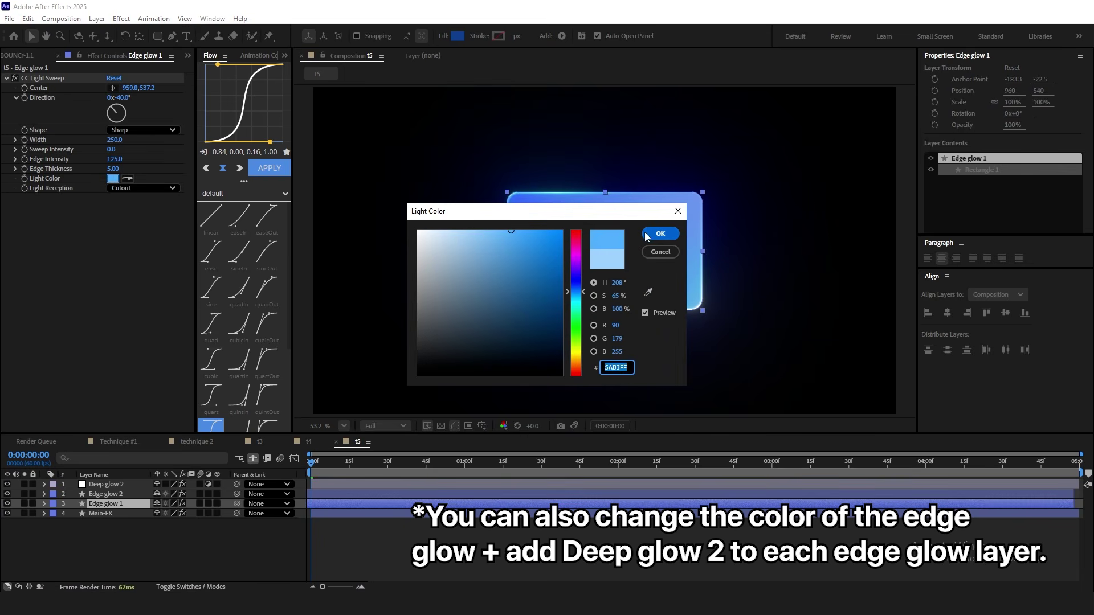
{"action": "left_click", "coordinate": [660, 234]}
Set Edge glow 2's Light Color to 55B1FF
{"action": "left_click", "coordinate": [105, 494]}
{"action": "left_click", "coordinate": [113, 179]}
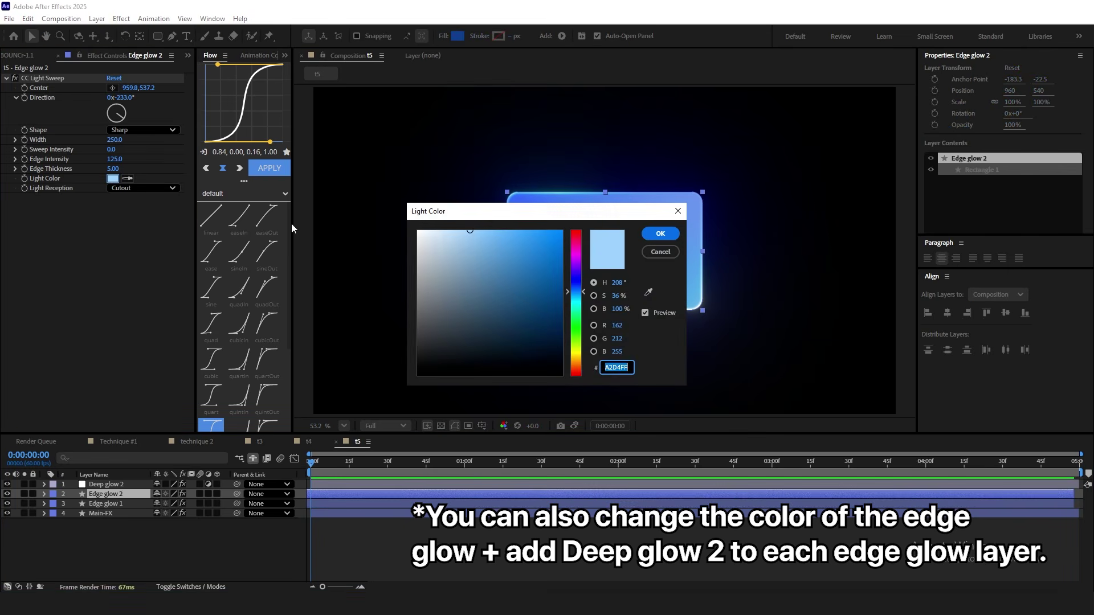
{"action": "type", "text": "55B1FF"}
{"action": "left_click", "coordinate": [661, 234]}
Deselect all layers, save the project and preview the glowing rectangle
{"action": "key", "text": "F2"}
{"action": "key", "text": "ctrl+s"}
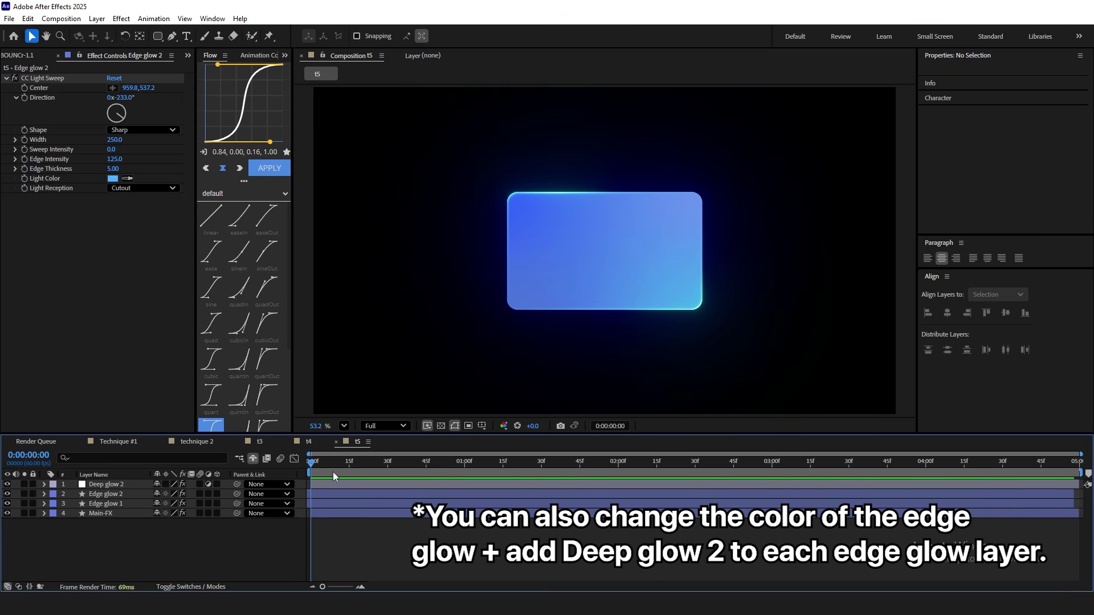
{"action": "key", "text": "space"}
{"action": "key", "text": "space"}
Start Direction keyframes for the light sweep on Edge glow 1 and Edge glow 2 and reveal them in the timeline
{"action": "left_click", "coordinate": [113, 505]}
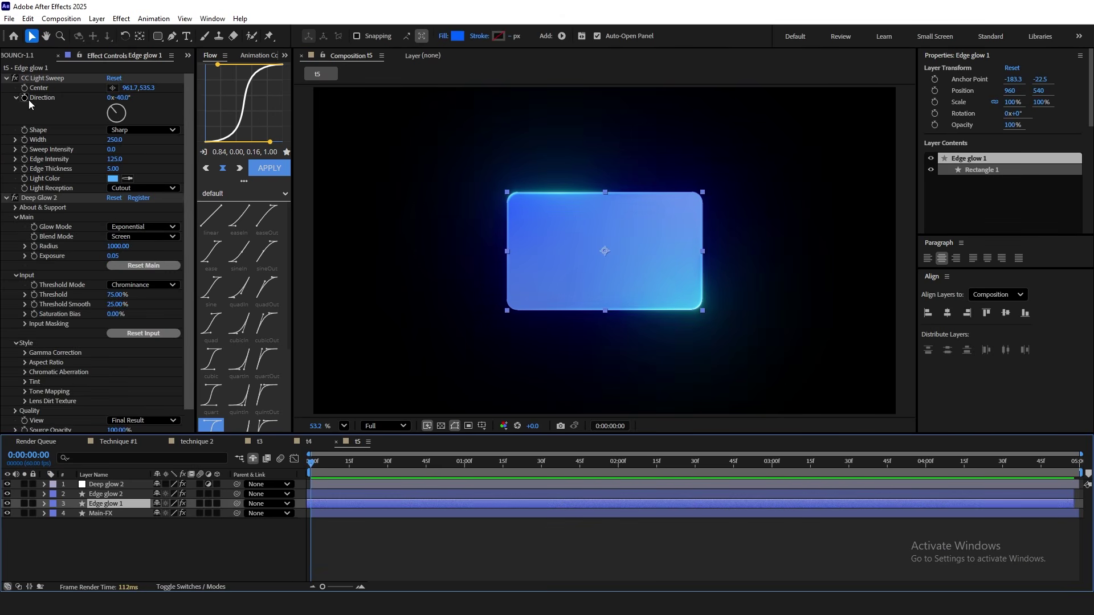
{"action": "left_click", "coordinate": [24, 98]}
{"action": "left_click", "coordinate": [106, 494]}
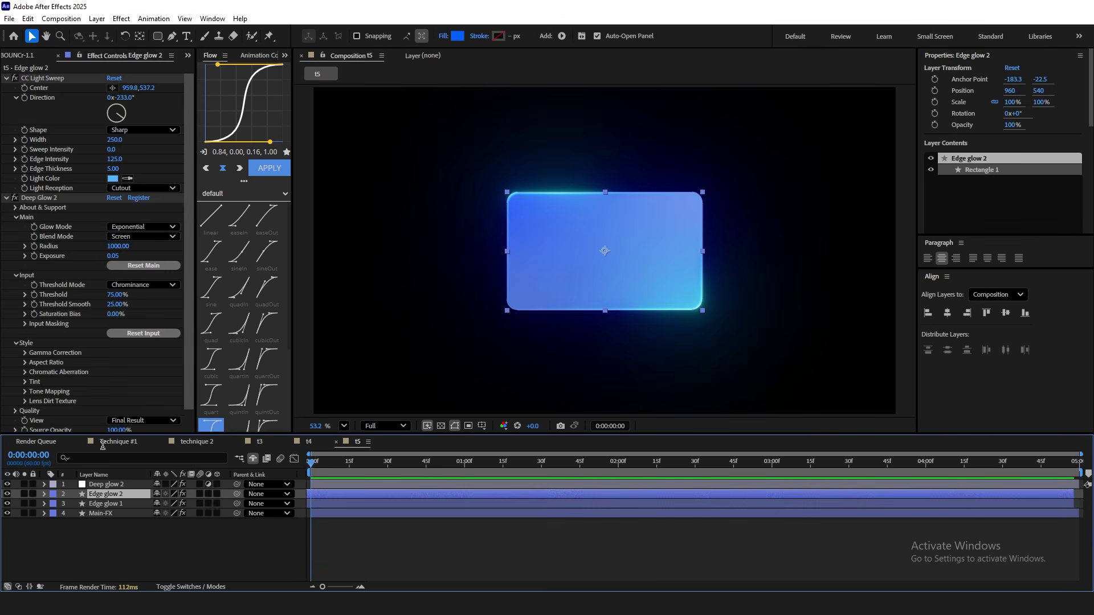
{"action": "left_click", "coordinate": [24, 97]}
{"action": "key", "text": "u"}
{"action": "left_click", "coordinate": [371, 533]}
{"action": "left_click", "coordinate": [369, 523]}
{"action": "key", "text": "u"}
At 0:00:04:59, add a full revolution to each sweep's Direction: 0x+127° on Edge glow 2 and 0x+320° on Edge glow 1
{"action": "left_click_drag", "start_coordinate": [399, 463], "coordinate": [1082, 523]}
{"action": "left_click", "coordinate": [1071, 484]}
{"action": "left_click", "coordinate": [1067, 494]}
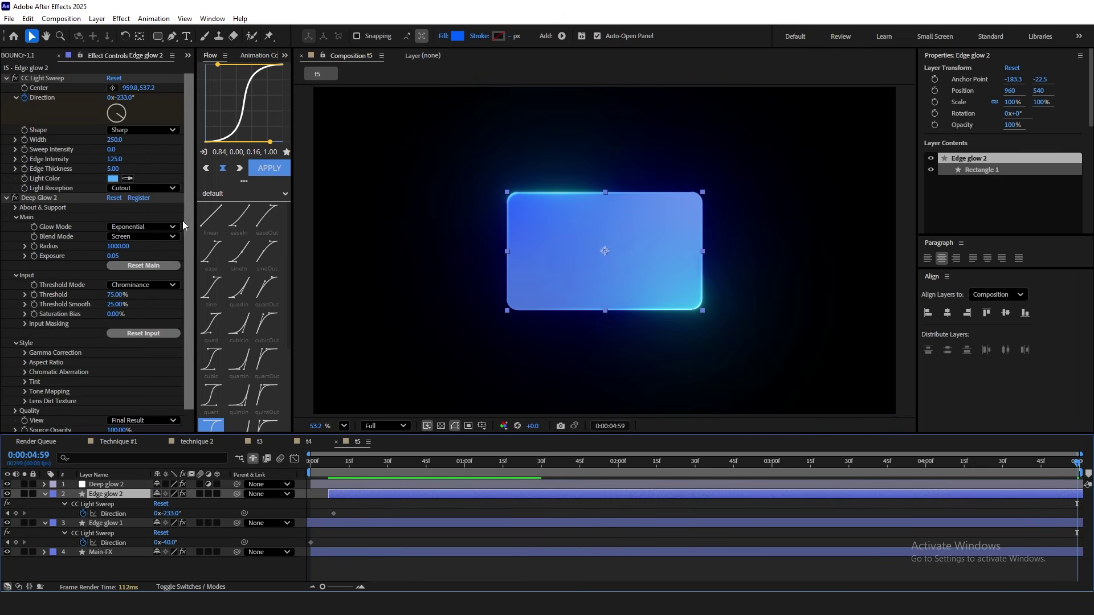
{"action": "left_click", "coordinate": [108, 97]}
{"action": "type", "text": "1"}
{"action": "left_click", "coordinate": [115, 524]}
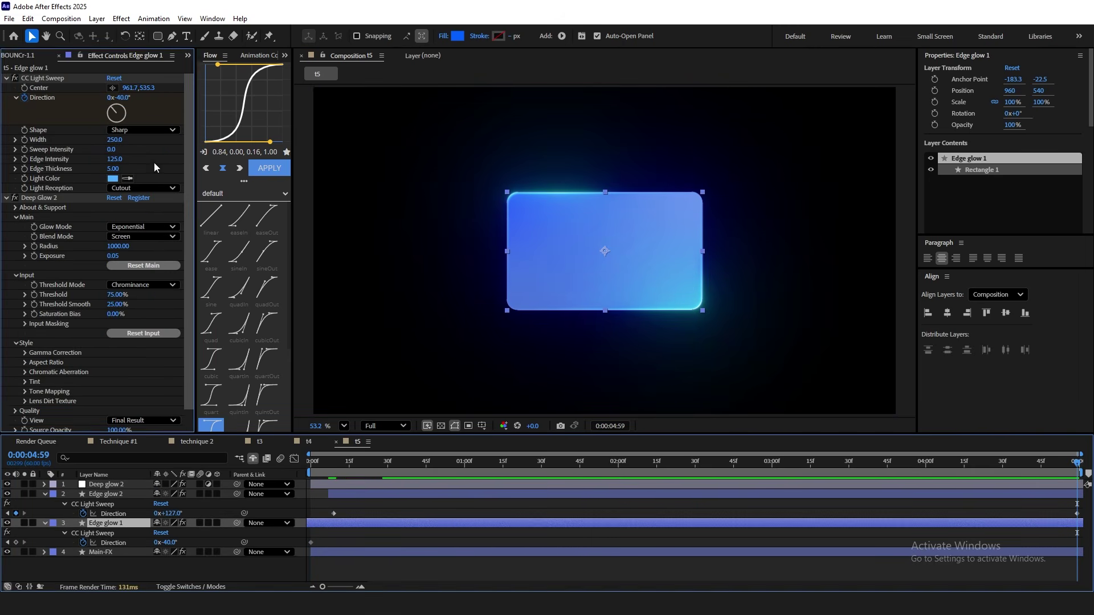
{"action": "left_click", "coordinate": [109, 98]}
{"action": "type", "text": "1"}
{"action": "left_click", "coordinate": [414, 507]}
Extend Edge glow 2 back to the composition start and move its first Direction keyframe there
{"action": "left_click_drag", "start_coordinate": [329, 494], "coordinate": [307, 494]}
{"action": "left_click_drag", "start_coordinate": [334, 513], "coordinate": [311, 513]}
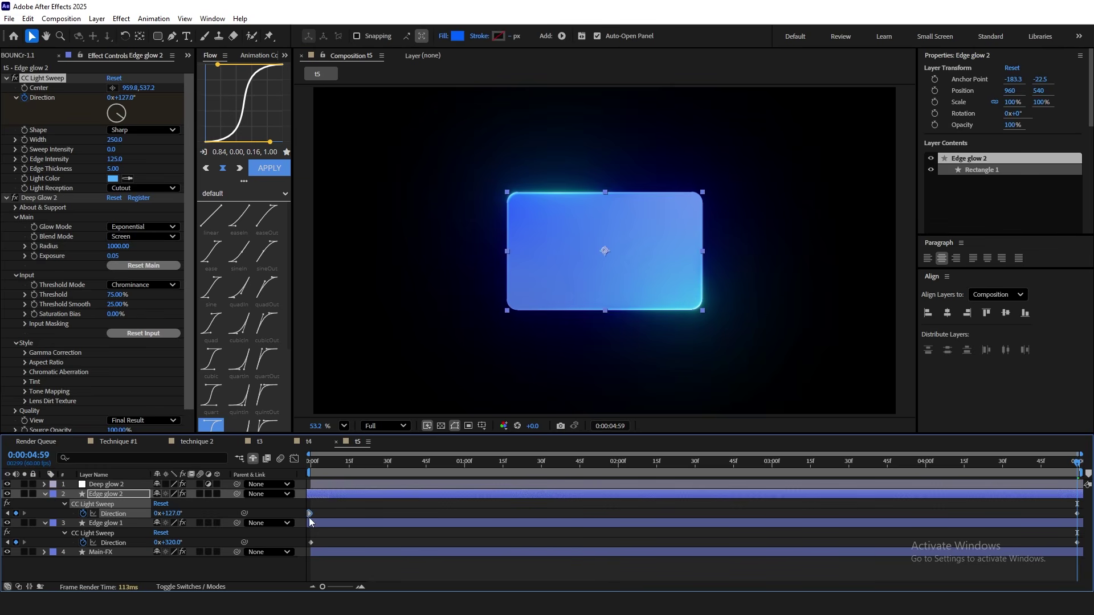
Preview the rotating edge glow from the start of composition t5
{"action": "left_click_drag", "start_coordinate": [319, 462], "coordinate": [309, 463]}
{"action": "left_click_drag", "start_coordinate": [323, 586], "coordinate": [310, 583]}
{"action": "left_click", "coordinate": [319, 568]}
{"action": "left_click_drag", "start_coordinate": [319, 465], "coordinate": [295, 483]}
{"action": "key", "text": "space"}
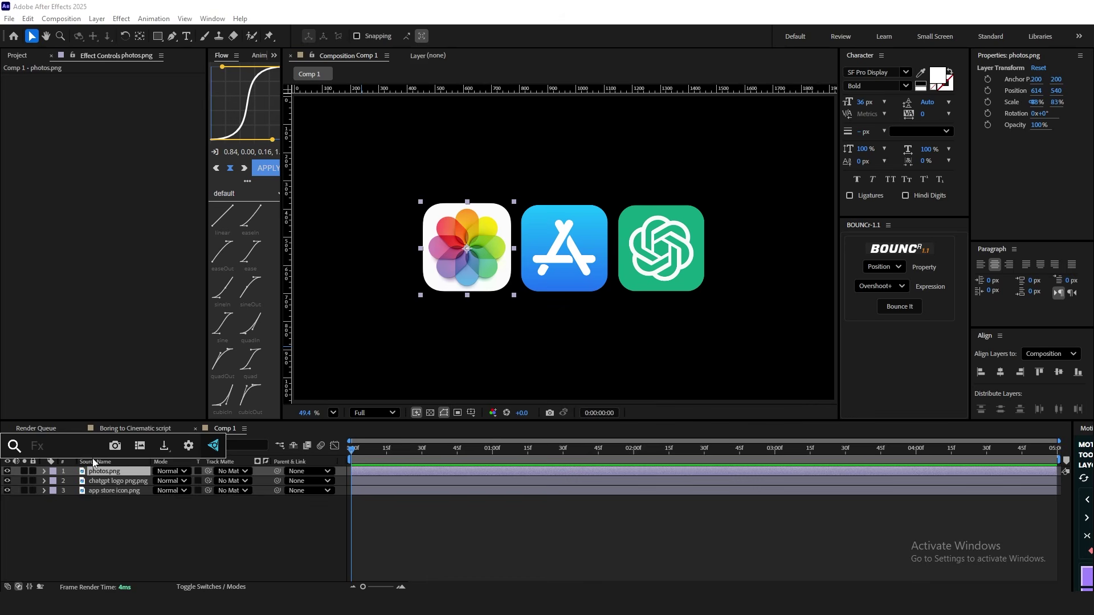
Apply CC Light Sweep to photos.png in Comp 1 with Width 244, Sweep Intensity 30, Edge Intensity 113 and Edge Thickness 10.3
{"action": "type", "text": "cc li"}
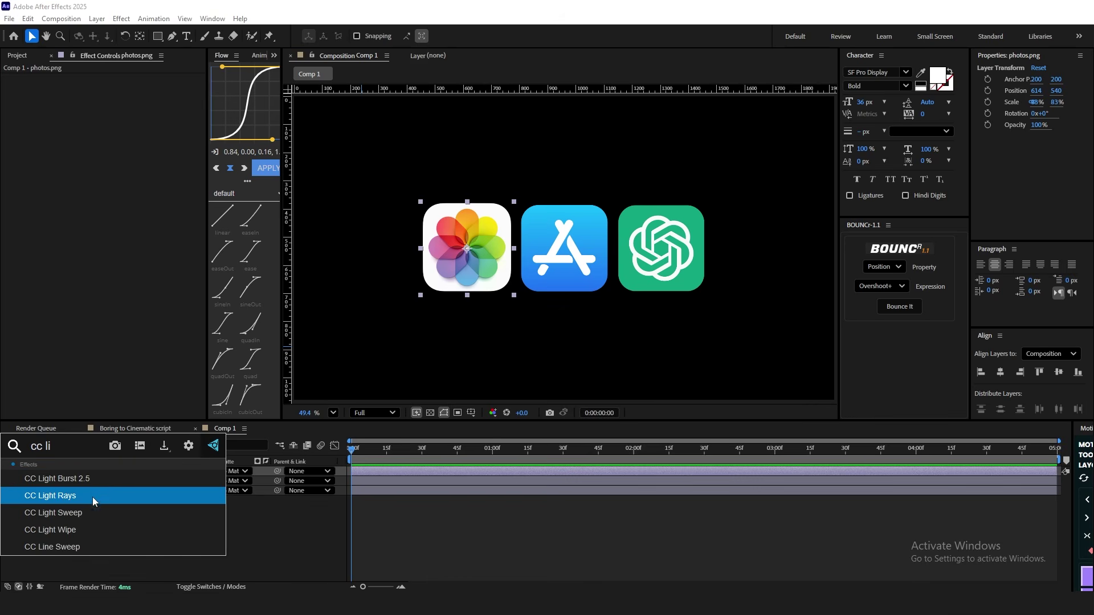
{"action": "left_click", "coordinate": [90, 511]}
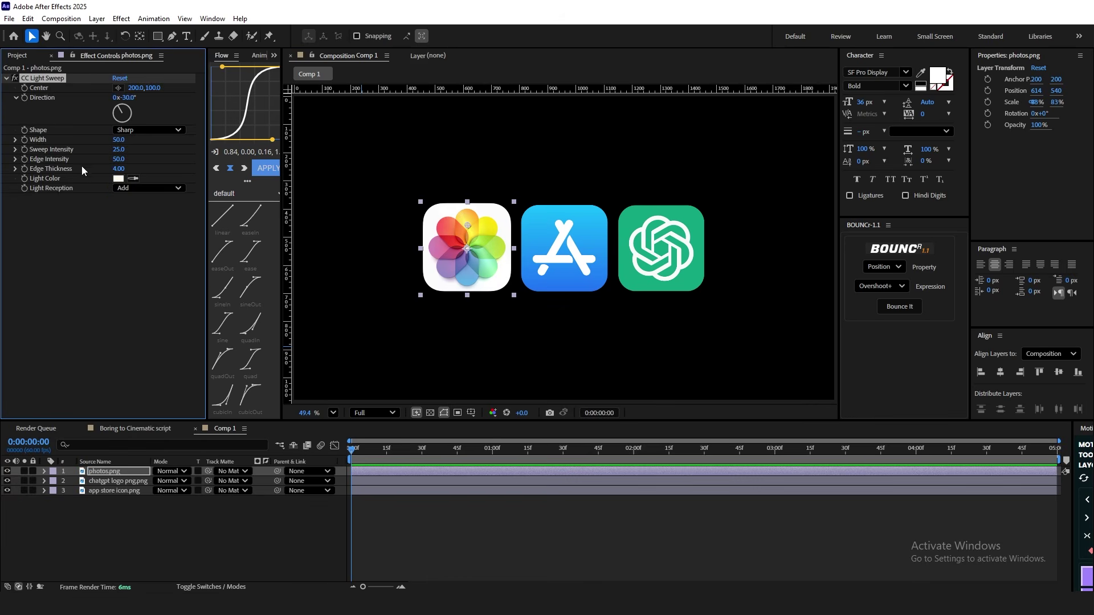
{"action": "left_click_drag", "start_coordinate": [118, 139], "coordinate": [234, 138]}
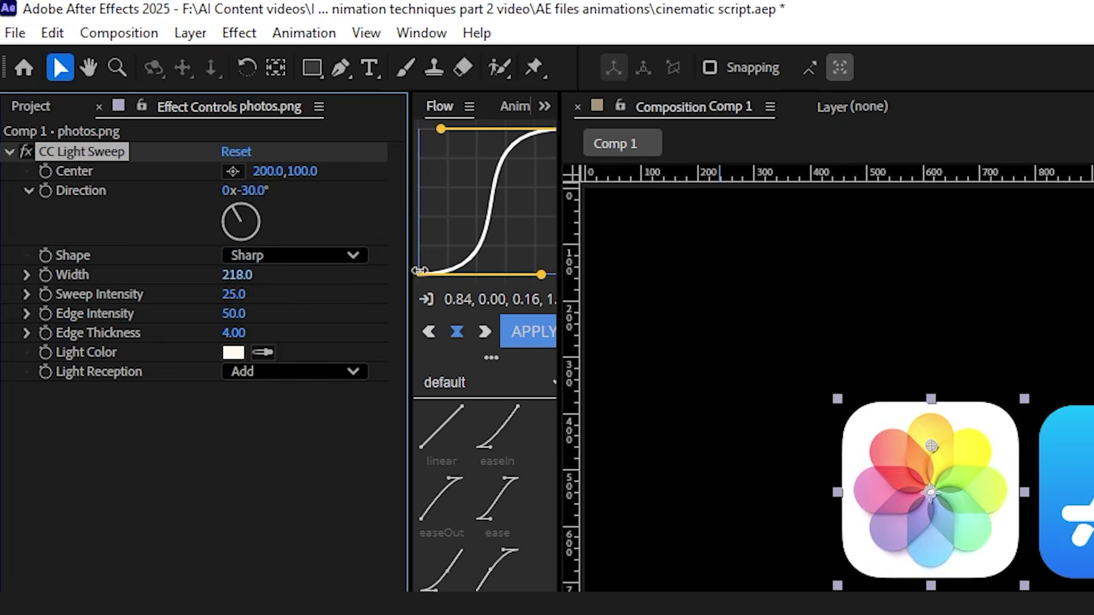
{"action": "left_click_drag", "start_coordinate": [440, 266], "coordinate": [446, 266]}
{"action": "left_click_drag", "start_coordinate": [235, 294], "coordinate": [293, 304]}
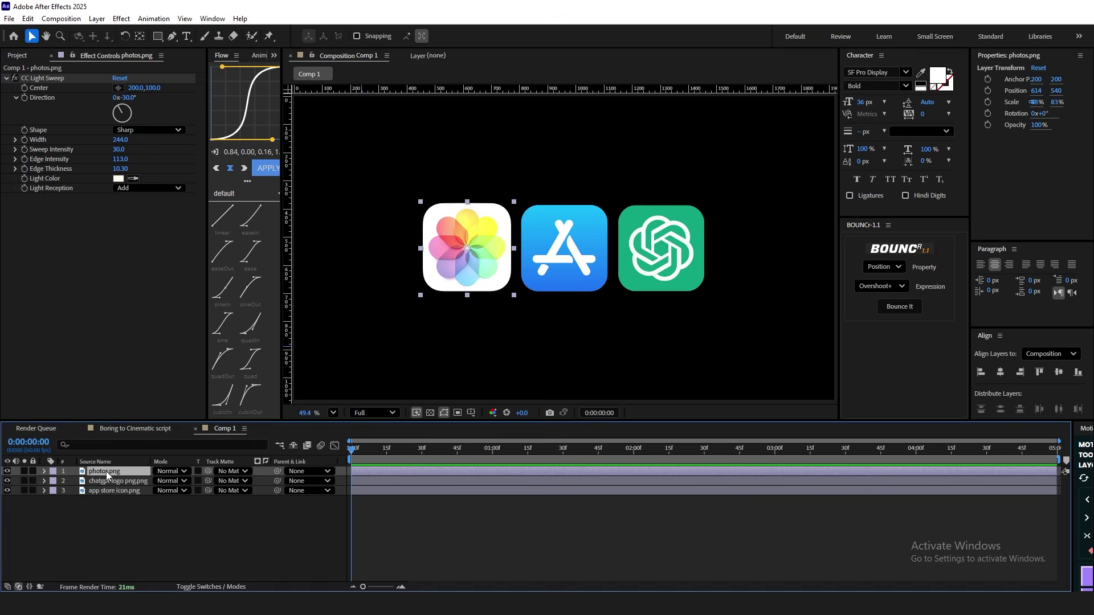
Apply the Bevel Alpha effect to photos.png
{"action": "key", "text": "ctrl+space"}
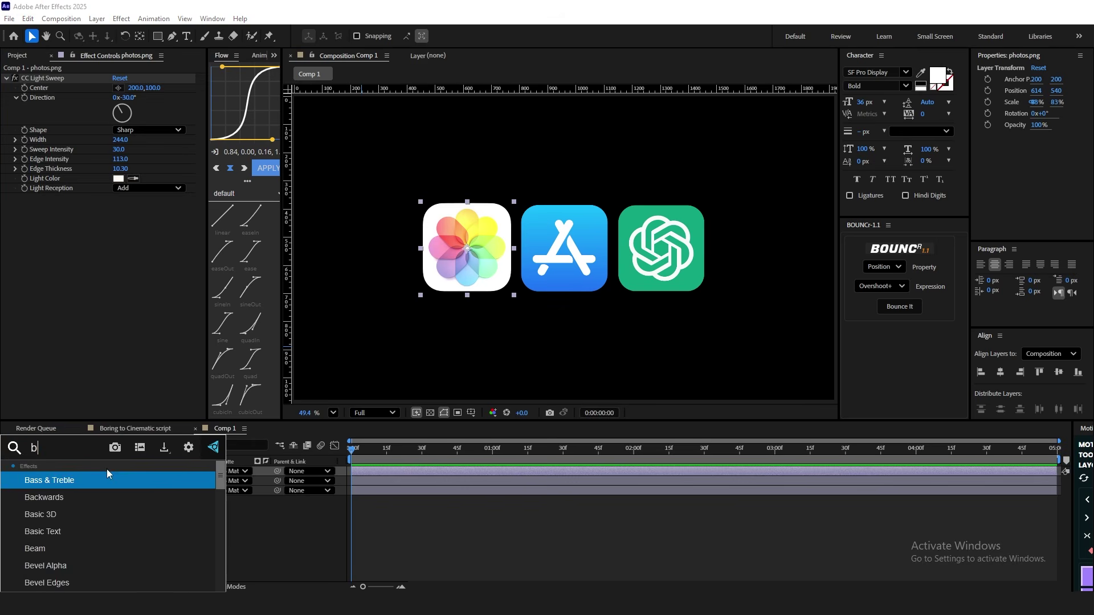
{"action": "type", "text": "bev"}
{"action": "left_click", "coordinate": [63, 485]}
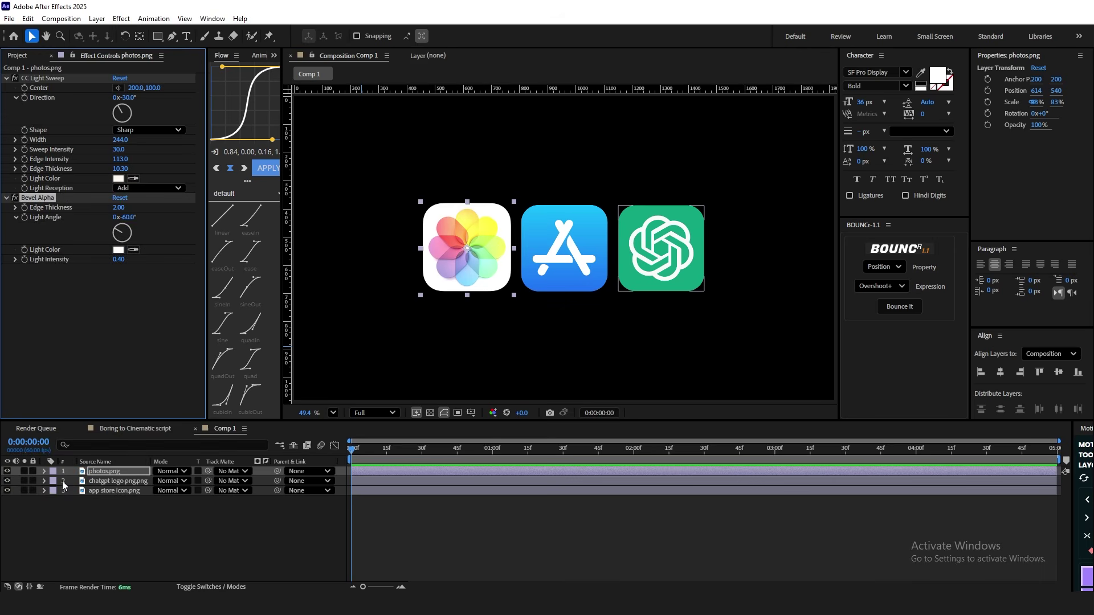
Set the Bevel Alpha Edge Thickness of photos.png to 11.2 and apply Noise HLS with Grain noise
{"action": "left_click_drag", "start_coordinate": [120, 208], "coordinate": [135, 208]}
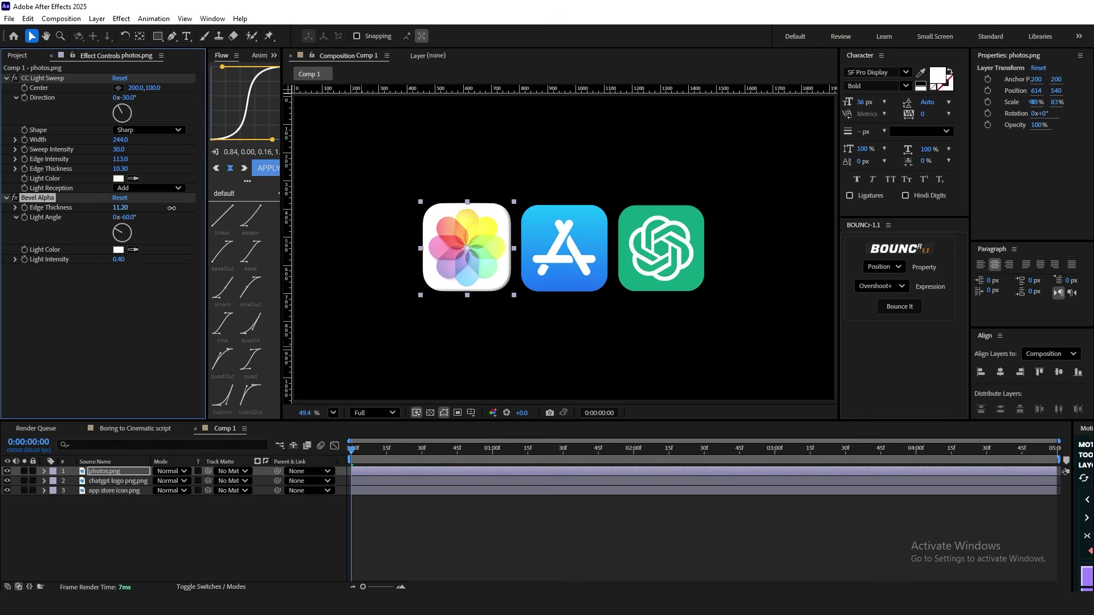
{"action": "key", "text": "ctrl+space"}
{"action": "type", "text": "no"}
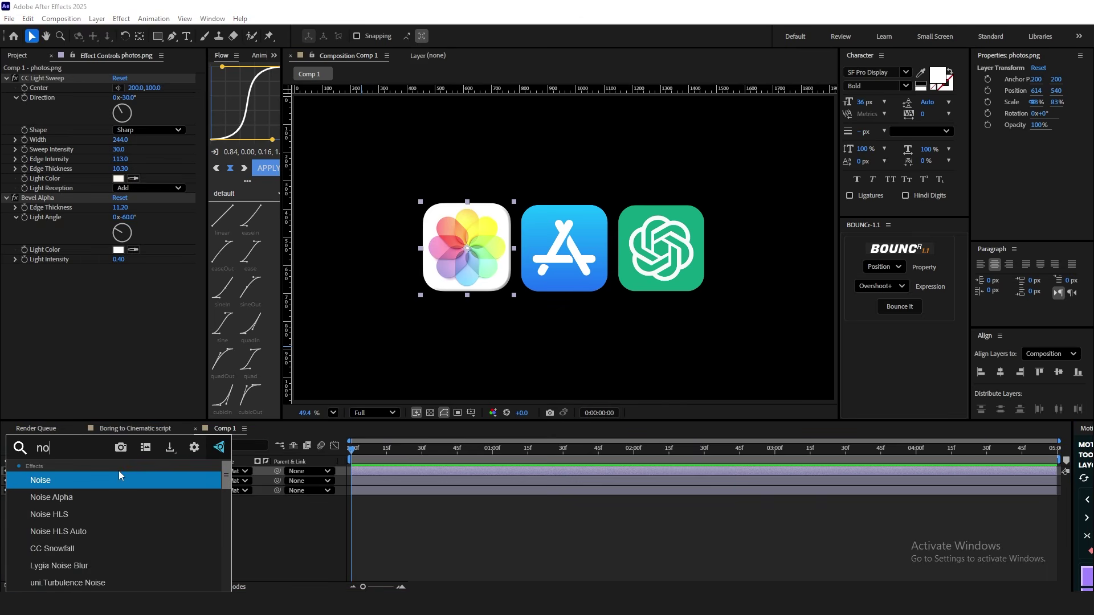
{"action": "type", "text": "i"}
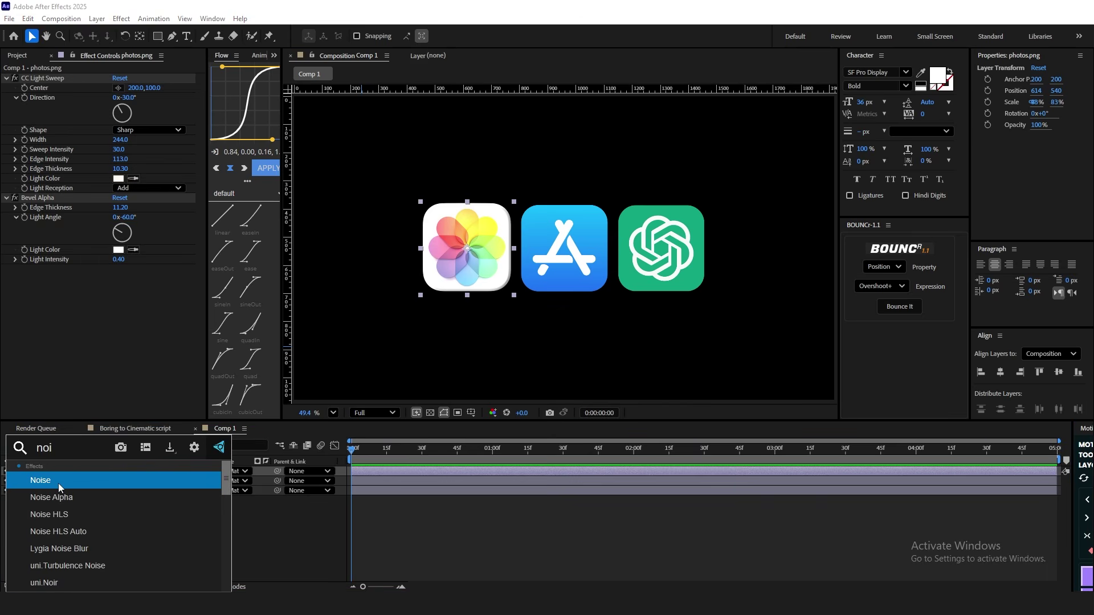
{"action": "left_click", "coordinate": [66, 518]}
{"action": "left_click", "coordinate": [123, 279]}
{"action": "left_click", "coordinate": [141, 317]}
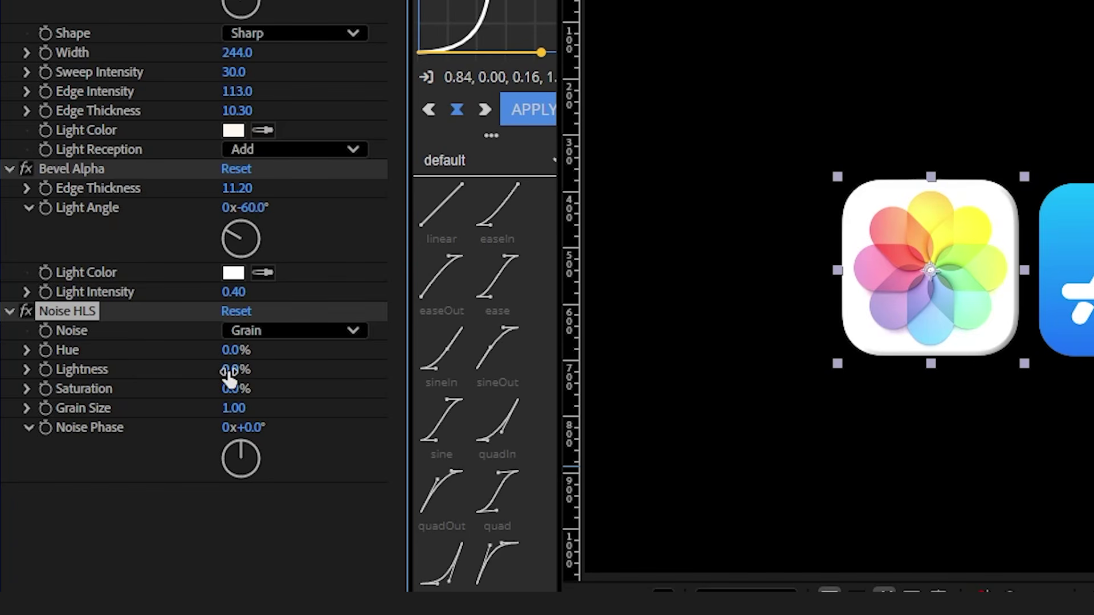
Set the Noise HLS Lightness to 15% and its Grain Size to 0.5
{"action": "left_click", "coordinate": [229, 370]}
{"action": "type", "text": "25"}
{"action": "key", "text": "Return"}
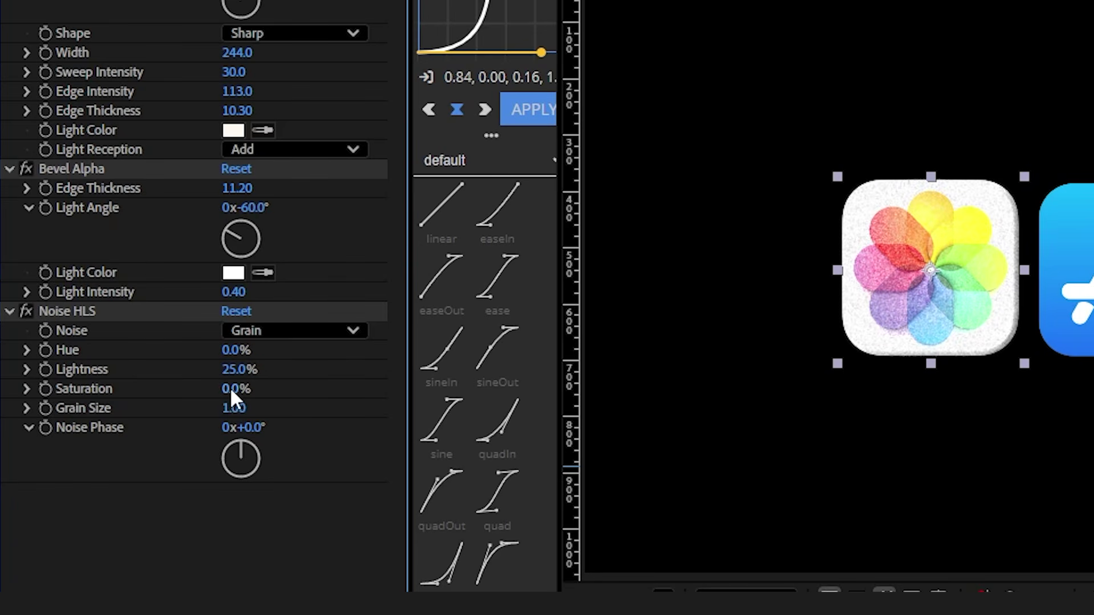
{"action": "left_click", "coordinate": [234, 370]}
{"action": "type", "text": "15"}
{"action": "key", "text": "Return"}
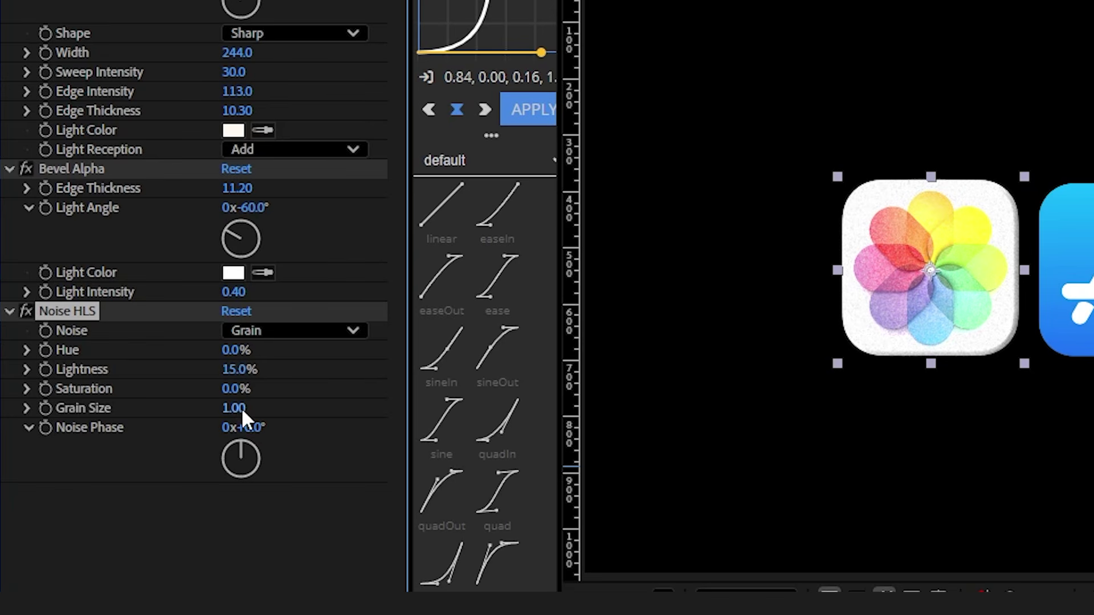
{"action": "type", "text": "0.5"}
{"action": "key", "text": "Return"}
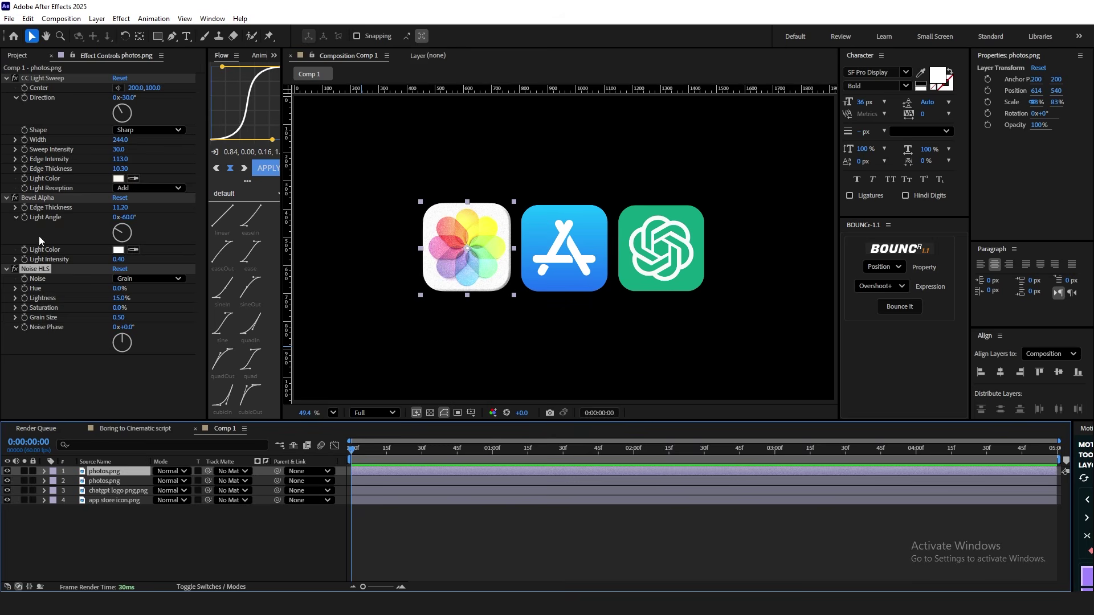
Remove all effects from the top duplicate of photos.png and apply Gradient Ramp to it
{"action": "key", "text": "Delete"}
{"action": "key", "text": "Delete"}
{"action": "key", "text": "Delete"}
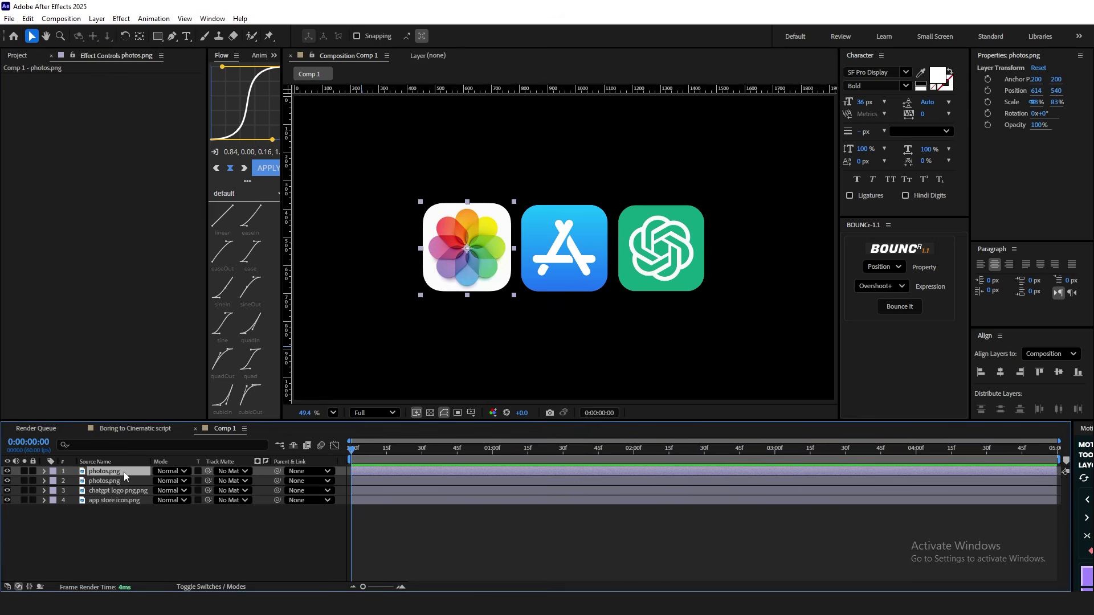
{"action": "key", "text": "ctrl+space"}
{"action": "type", "text": "gra"}
{"action": "left_click", "coordinate": [106, 494]}
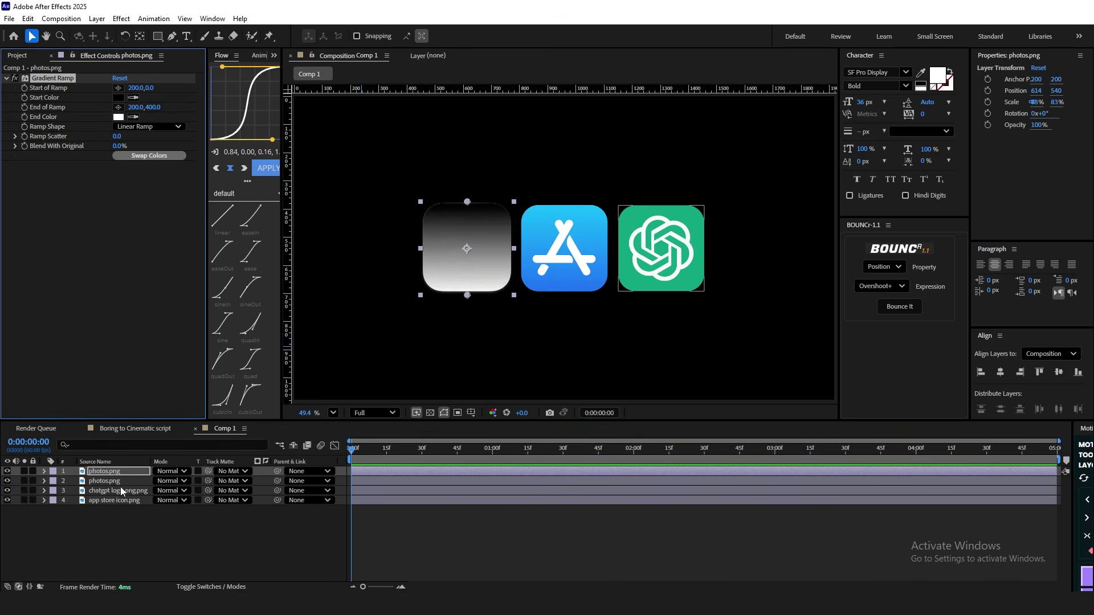
Blend the gradient layer in Overlay mode and run its ramp diagonally from about 346, 17 to about 5, 429
{"action": "left_click", "coordinate": [170, 476]}
{"action": "left_click", "coordinate": [231, 306]}
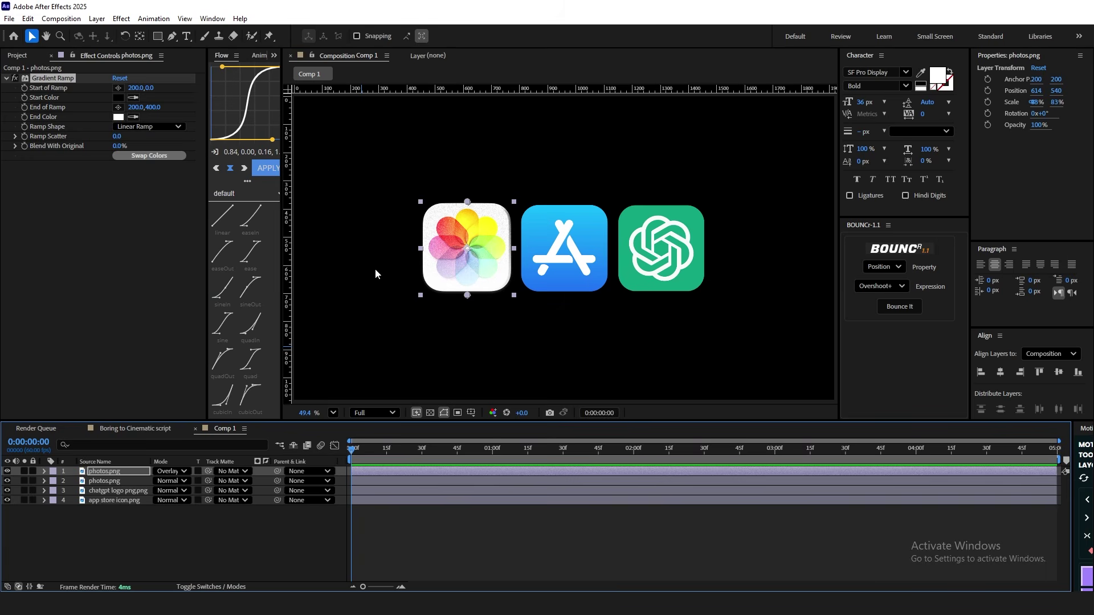
{"action": "left_click_drag", "start_coordinate": [466, 296], "coordinate": [421, 302]}
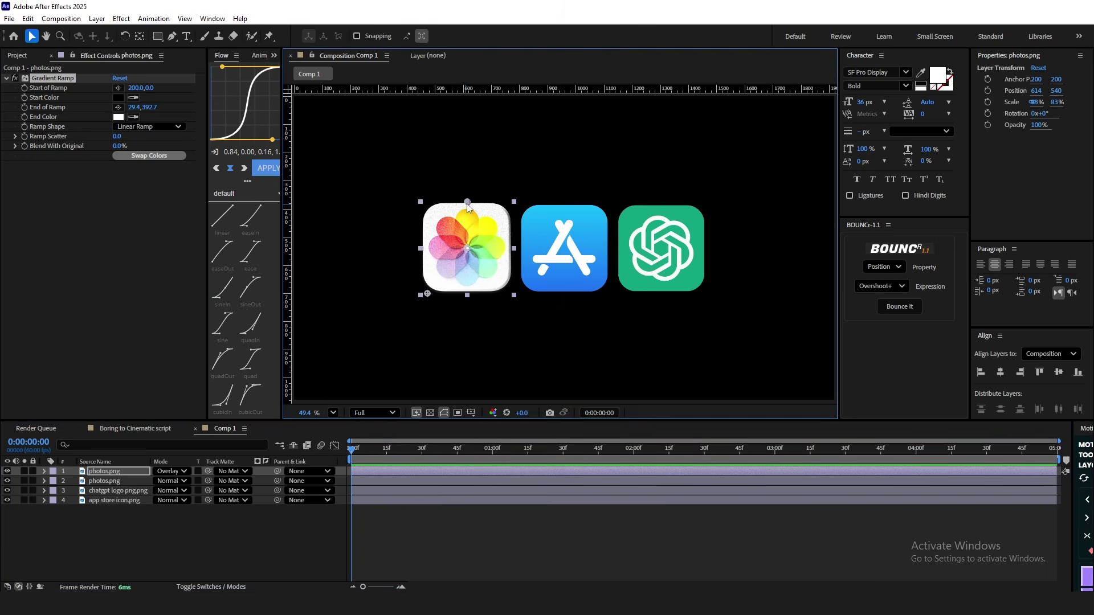
{"action": "left_click_drag", "start_coordinate": [467, 202], "coordinate": [502, 207]}
{"action": "left_click", "coordinate": [415, 527]}
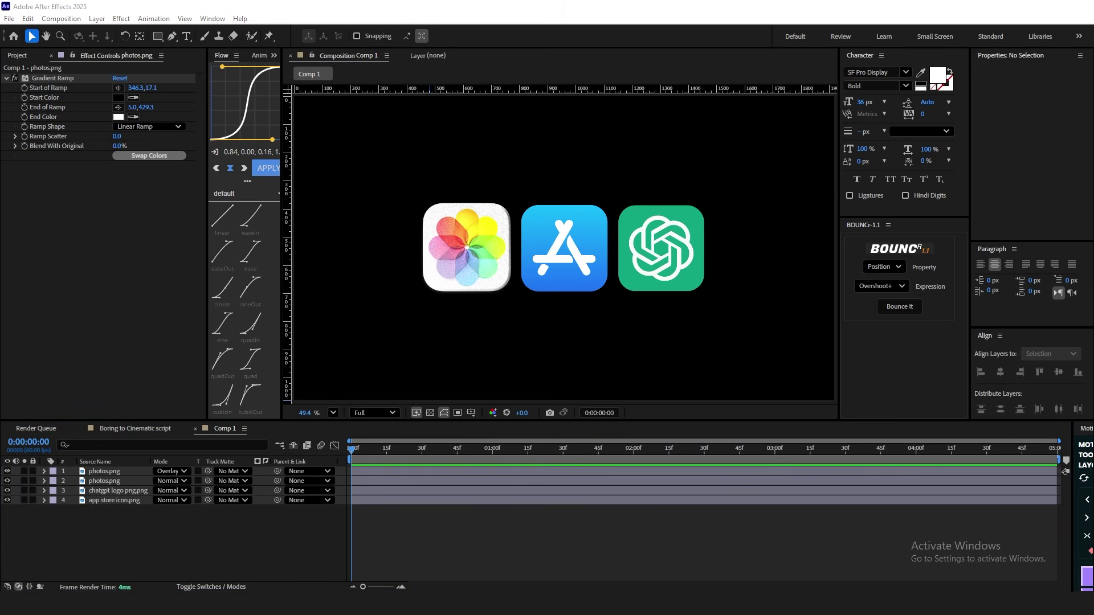
Create a white 1920 × 1080 solid and place it directly beneath the two photos.png layers
{"action": "right_click", "coordinate": [142, 545]}
{"action": "mouse_move", "coordinate": [166, 403]}
{"action": "left_click", "coordinate": [319, 434]}
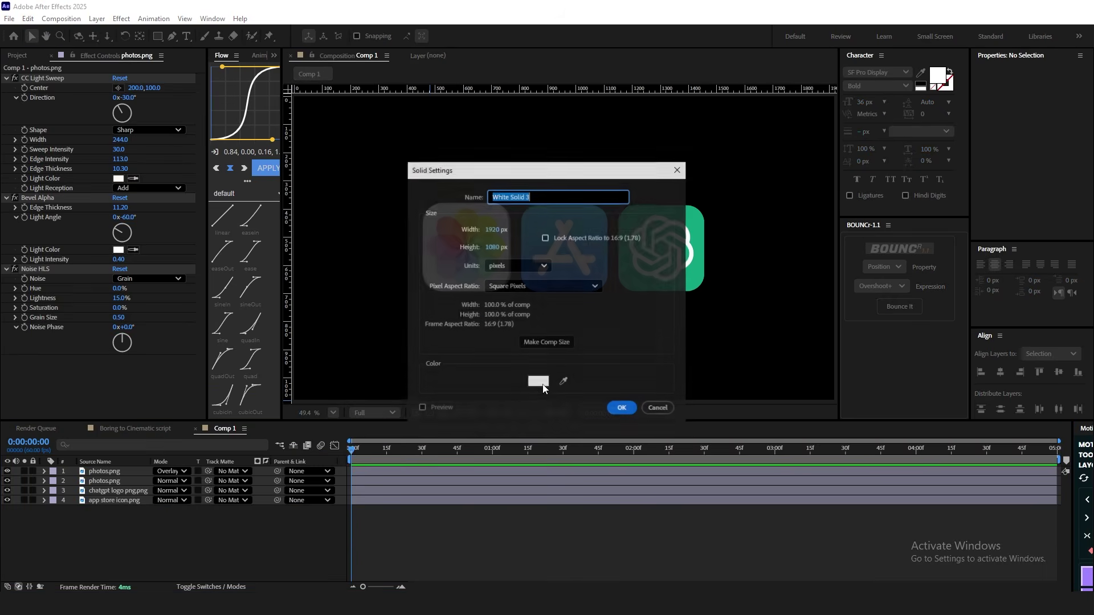
{"action": "left_click", "coordinate": [633, 408]}
{"action": "left_click_drag", "start_coordinate": [103, 471], "coordinate": [112, 495]}
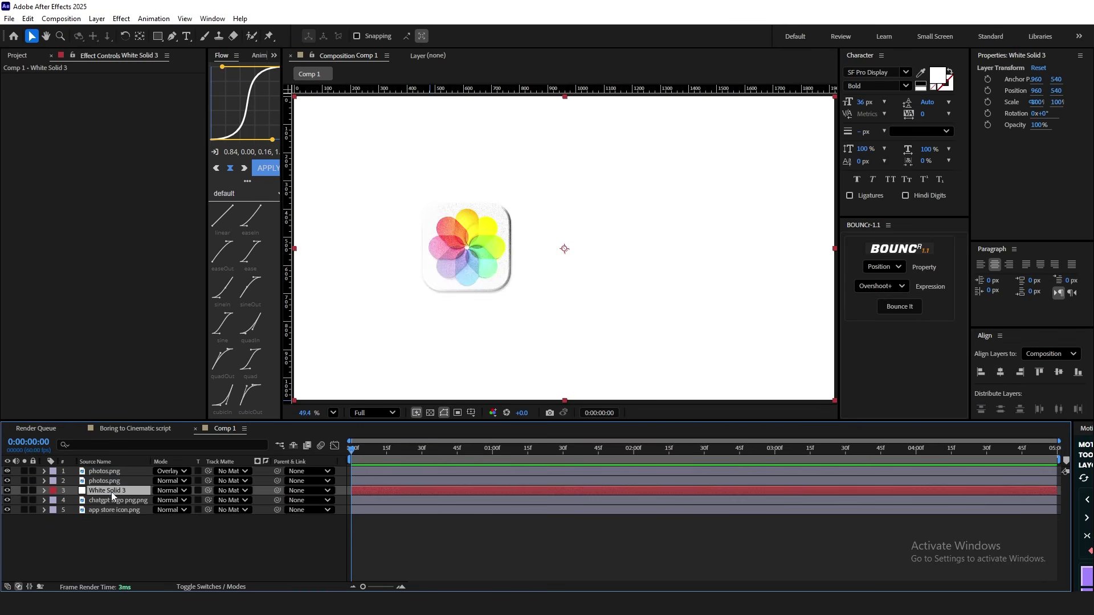
Duplicate the Overlay photos.png layer, delete the copy's Gradient Ramp, and place the copy directly above White Solid 3
{"action": "left_click", "coordinate": [100, 482]}
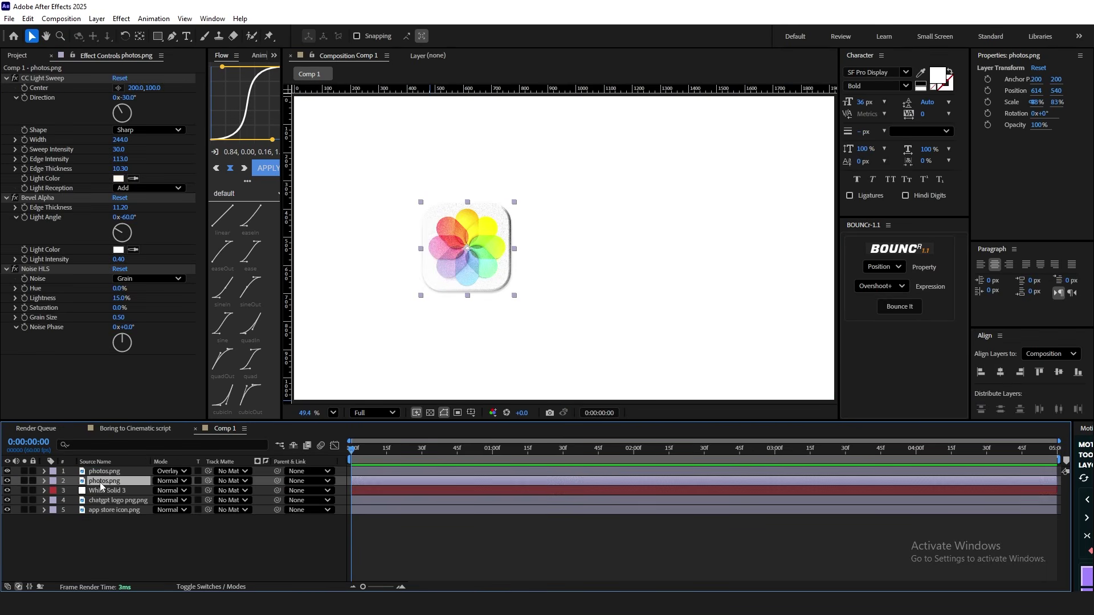
{"action": "left_click", "coordinate": [109, 472]}
{"action": "key", "text": "ctrl+d"}
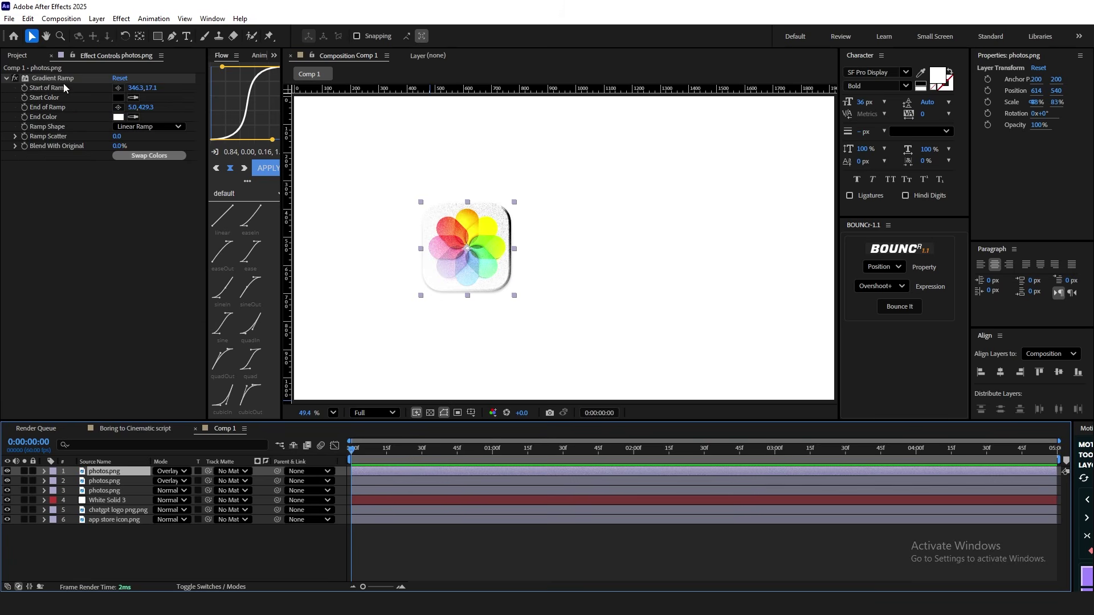
{"action": "left_click", "coordinate": [63, 80]}
{"action": "key", "text": "Delete"}
{"action": "left_click_drag", "start_coordinate": [121, 501], "coordinate": [121, 493]}
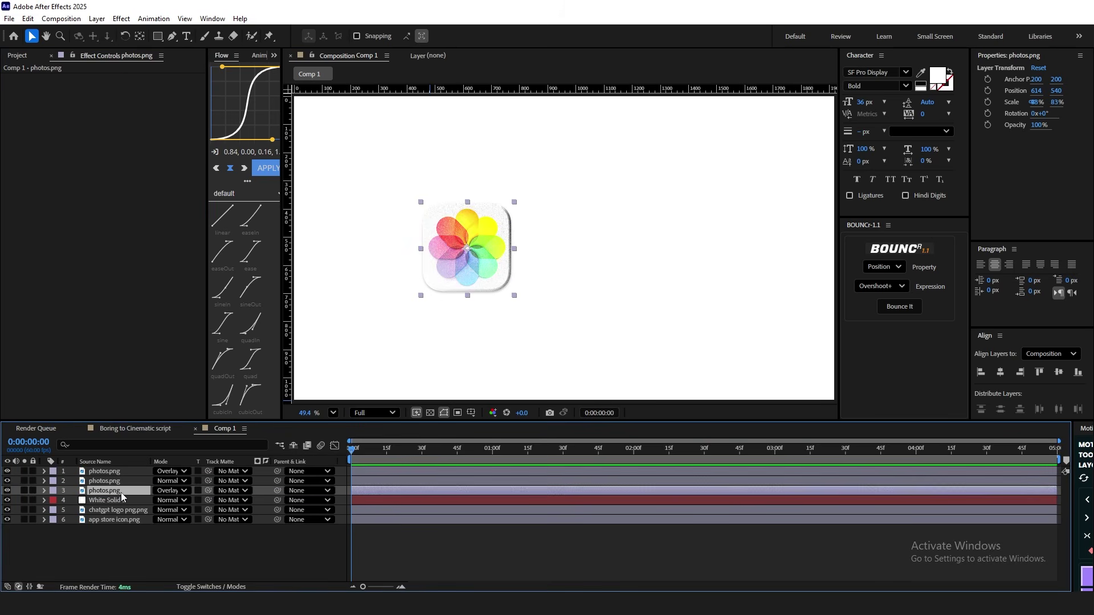
Set the lowest photos.png copy to Normal mode and pre-compose it as photos.png Comp 1, moving all attributes into it
{"action": "right_click", "coordinate": [121, 490]}
{"action": "key", "text": "Escape"}
{"action": "left_click", "coordinate": [168, 491]}
{"action": "left_click", "coordinate": [212, 92]}
{"action": "right_click", "coordinate": [123, 488]}
{"action": "left_click", "coordinate": [160, 413]}
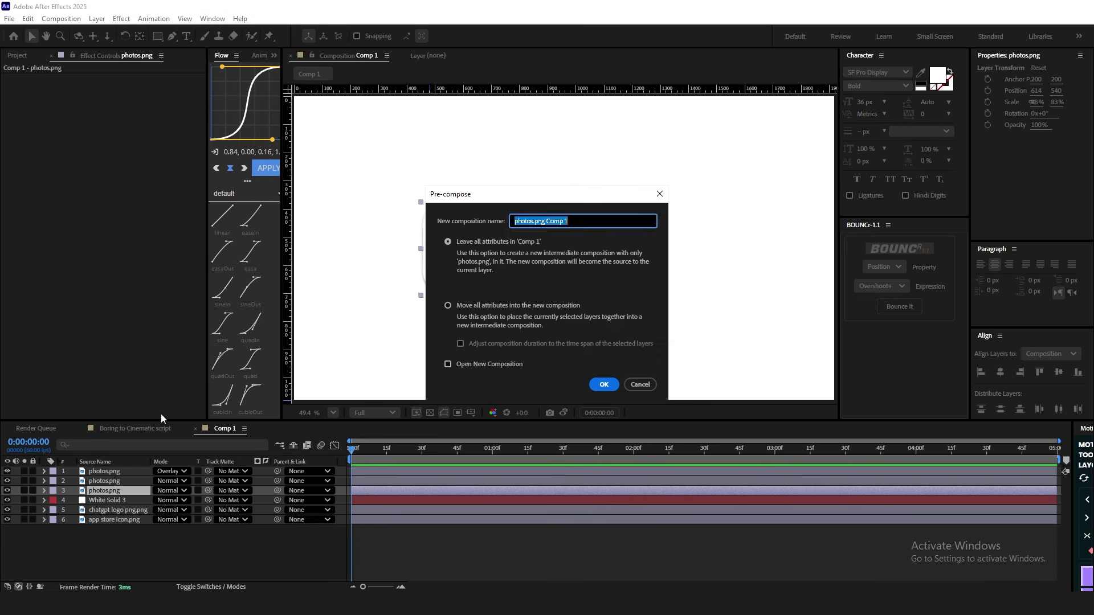
{"action": "left_click", "coordinate": [510, 309]}
{"action": "left_click", "coordinate": [601, 385]}
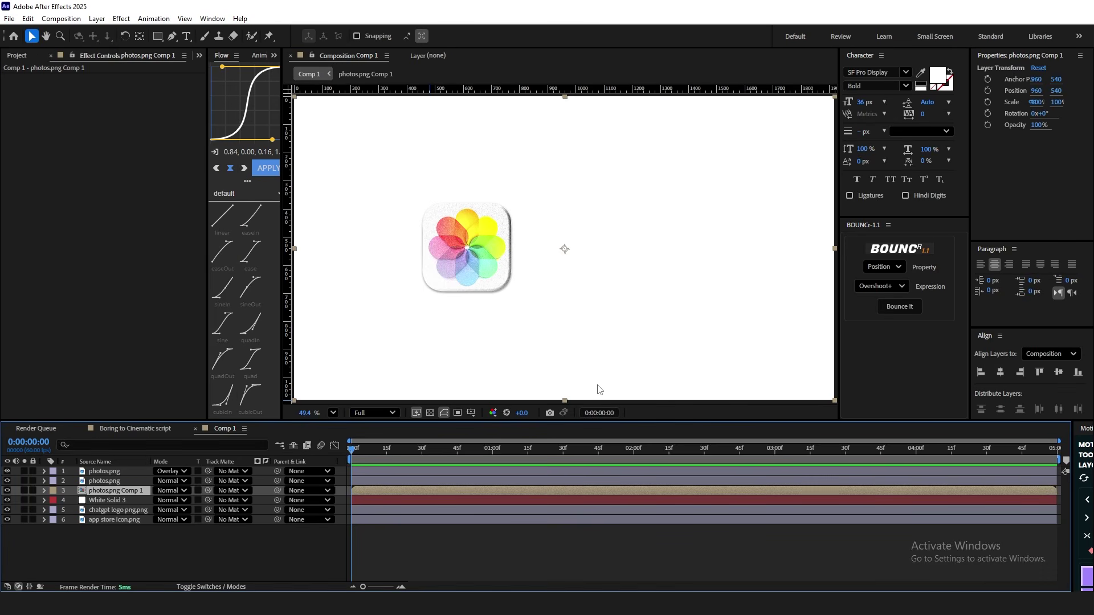
Apply the Fill effect to photos.png Comp 1 and set its color to black
{"action": "key", "text": "ctrl+space"}
{"action": "type", "text": "fil"}
{"action": "left_click", "coordinate": [110, 484]}
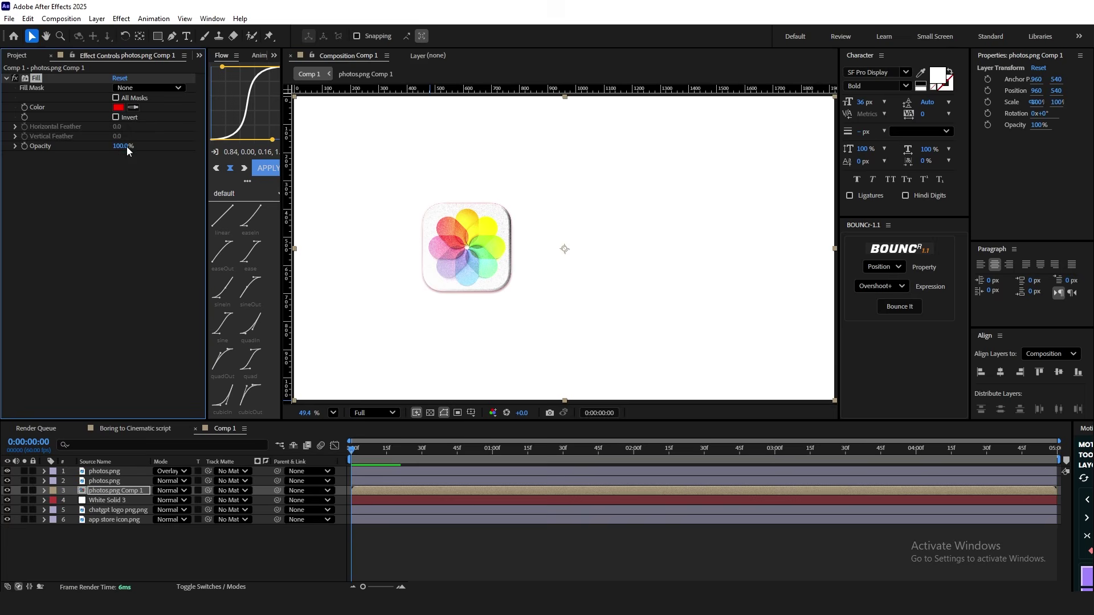
{"action": "left_click", "coordinate": [119, 107]}
{"action": "left_click_drag", "start_coordinate": [444, 341], "coordinate": [405, 410]}
{"action": "left_click", "coordinate": [660, 234]}
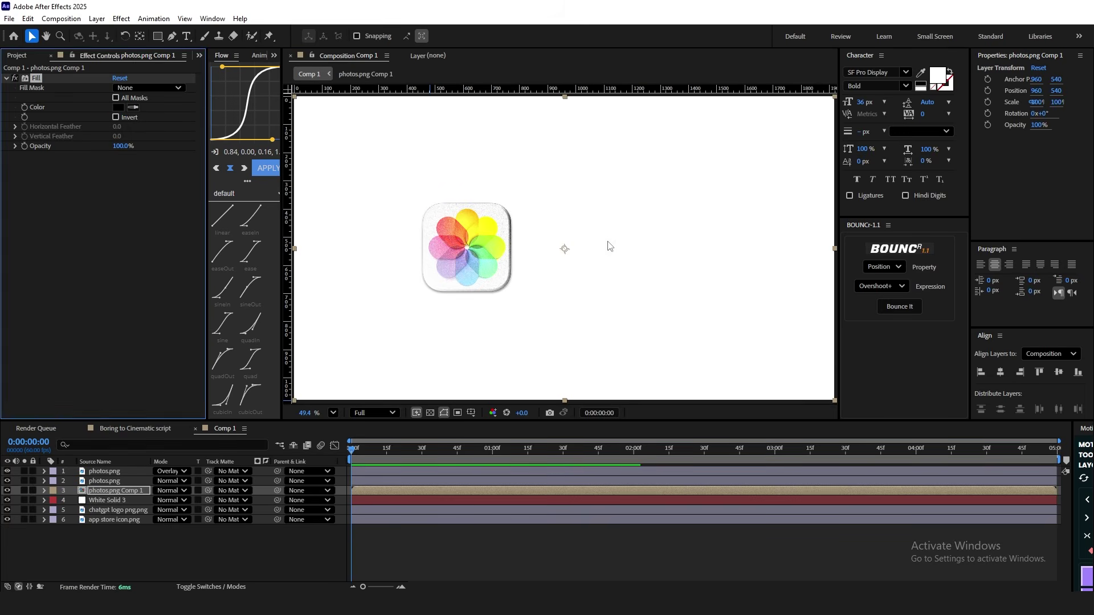
Apply CC Radial Fast Blur to photos.png Comp 1 with Amount 85 and Center at about 78.9, 26.3
{"action": "left_click", "coordinate": [117, 490]}
{"action": "key", "text": "ctrl+space"}
{"action": "type", "text": "cc rad"}
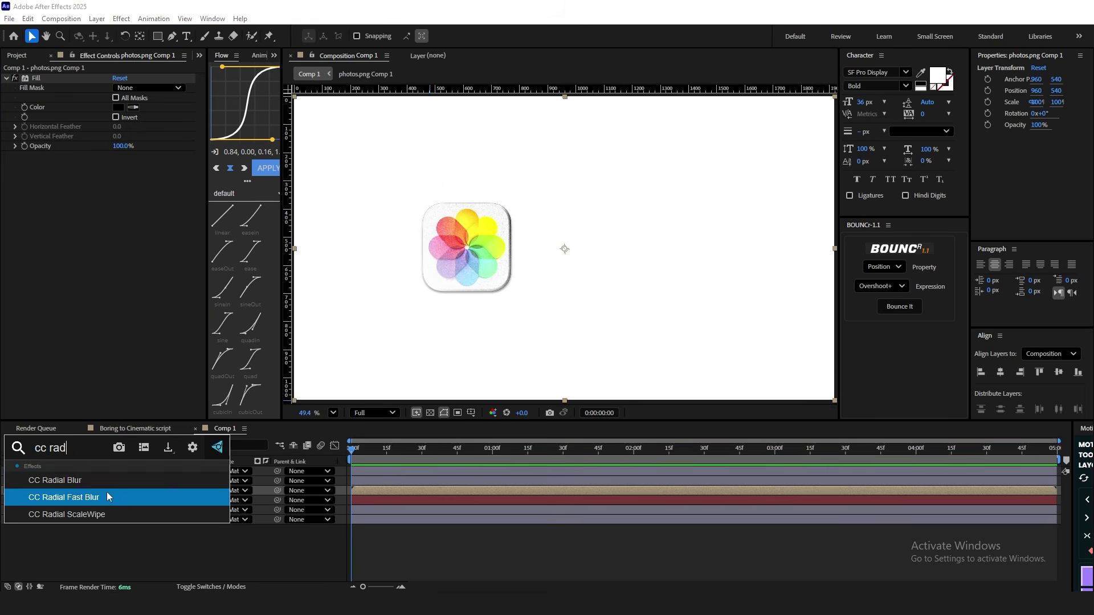
{"action": "left_click", "coordinate": [105, 490]}
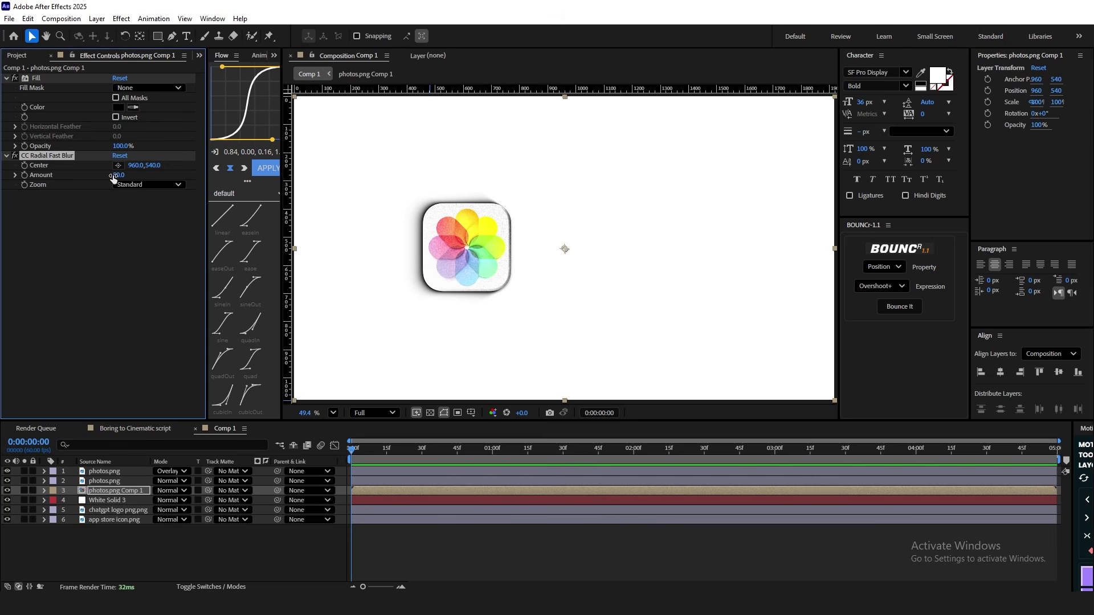
{"action": "left_click_drag", "start_coordinate": [113, 178], "coordinate": [137, 178]}
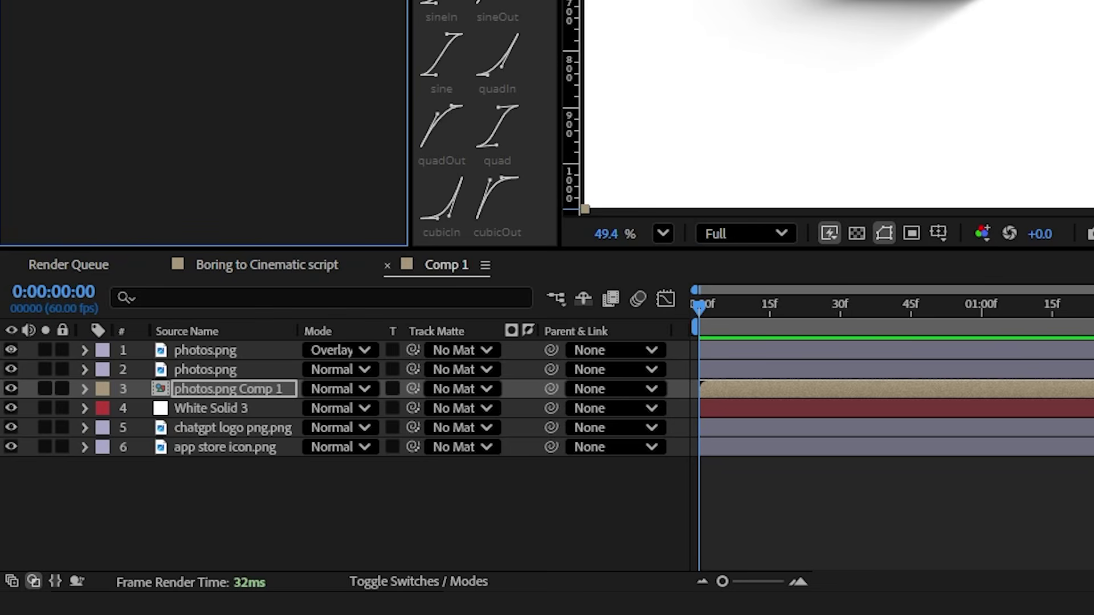
{"action": "left_click_drag", "start_coordinate": [957, 3], "coordinate": [832, 3]}
{"action": "left_click_drag", "start_coordinate": [609, 147], "coordinate": [316, 105]}
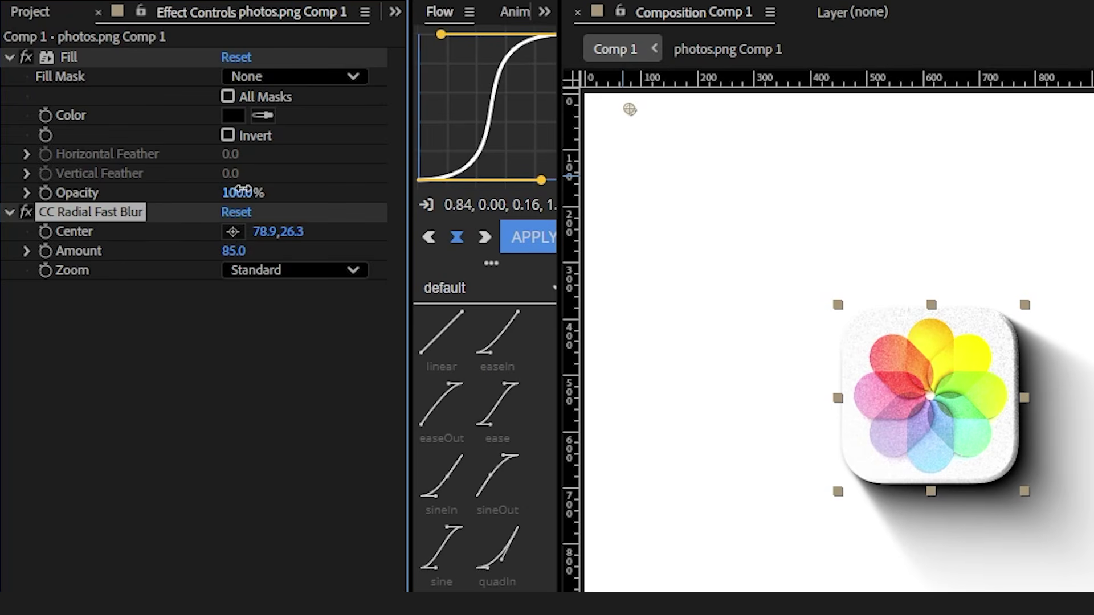
Lower the Fill opacity of photos.png Comp 1 to about 60% to soften the shadow
{"action": "left_click_drag", "start_coordinate": [244, 189], "coordinate": [204, 198]}
{"action": "key", "text": "ctrl+z"}
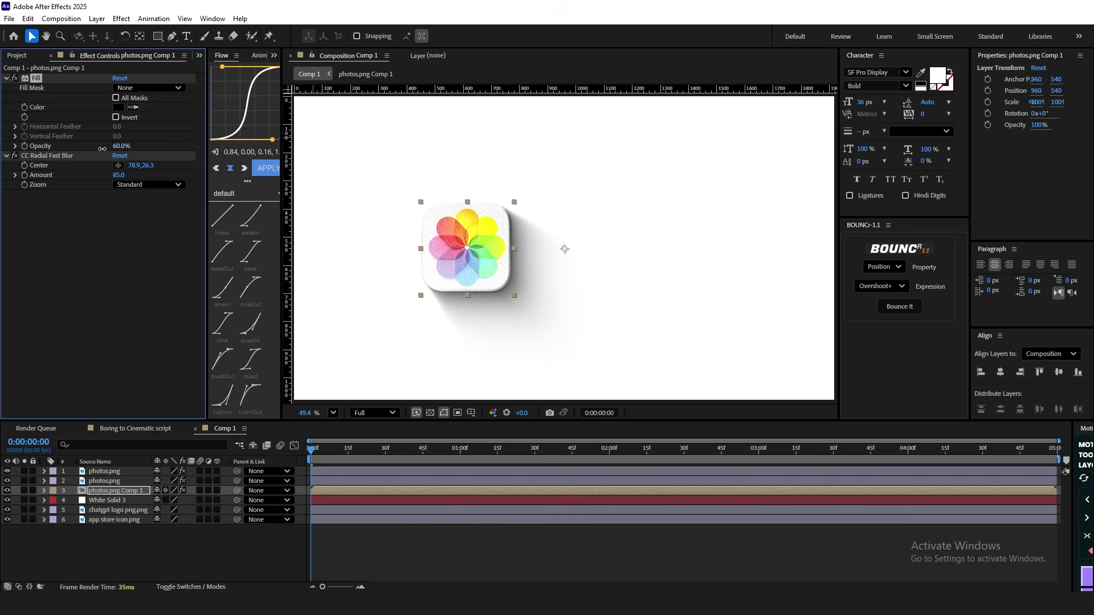
{"action": "mouse_move", "coordinate": [102, 148]}
{"action": "left_mouse_down"}
{"action": "mouse_move", "coordinate": [74, 149]}
{"action": "mouse_move", "coordinate": [96, 144]}
{"action": "left_mouse_up"}
{"action": "left_click", "coordinate": [463, 538]}
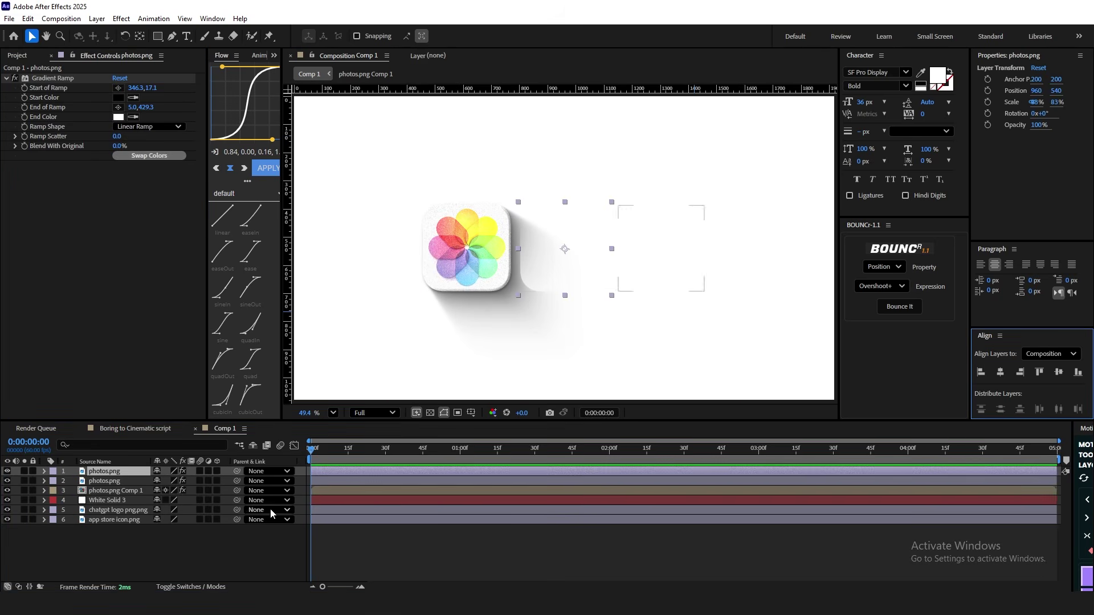
Create a null object and parent both photos.png layers and photos.png Comp 1 to it
{"action": "left_click", "coordinate": [125, 484]}
{"action": "left_click", "coordinate": [145, 547]}
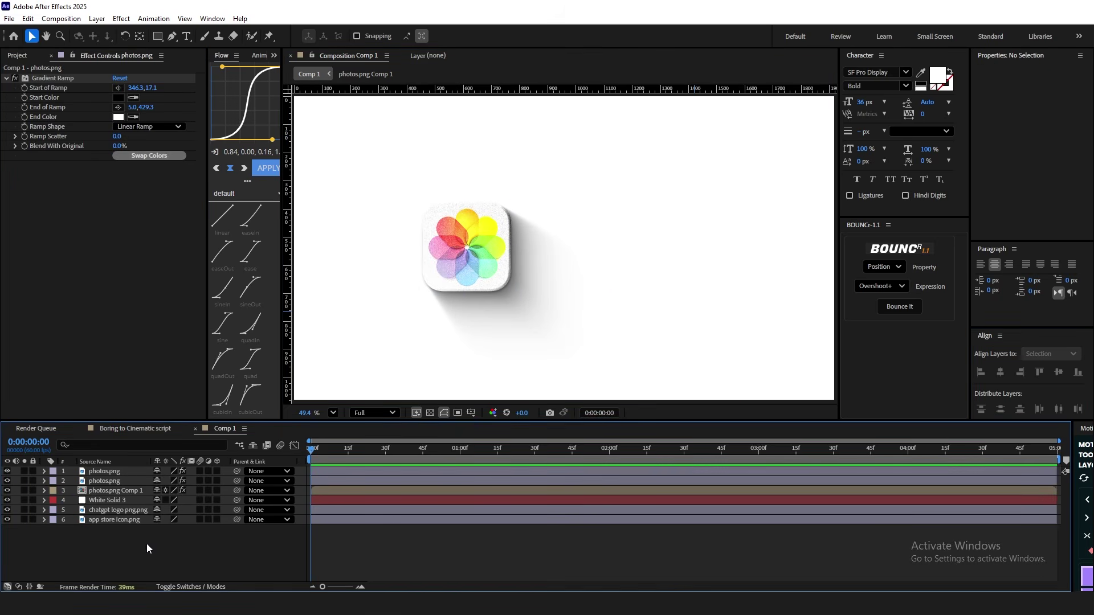
{"action": "right_click", "coordinate": [146, 544]}
{"action": "mouse_move", "coordinate": [276, 409]}
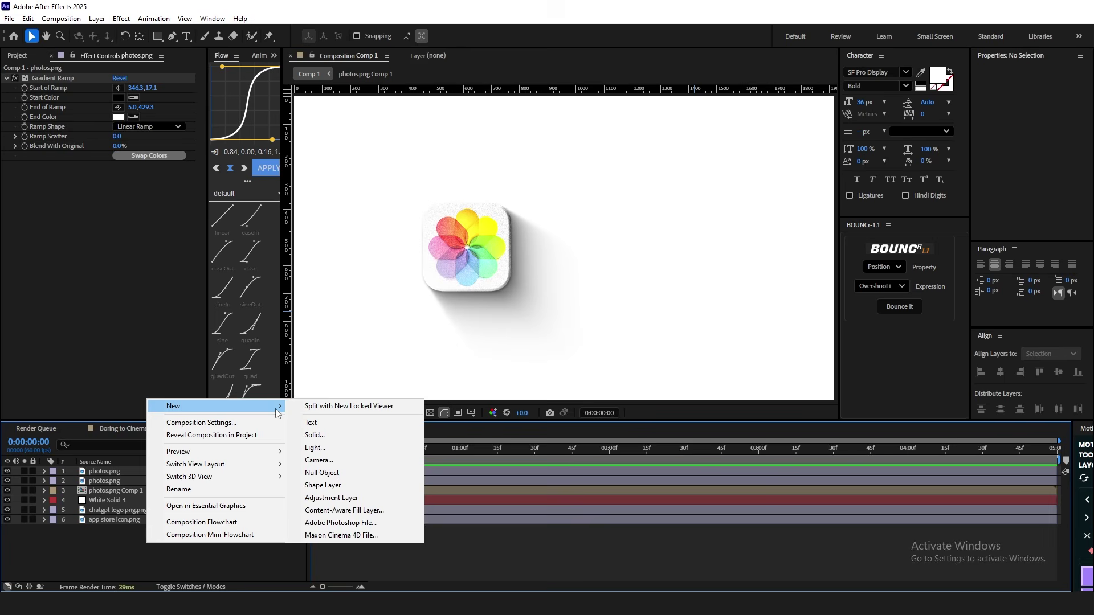
{"action": "left_click", "coordinate": [322, 473]}
{"action": "left_click", "coordinate": [121, 489]}
{"action": "left_click", "coordinate": [114, 501], "text": "shift"}
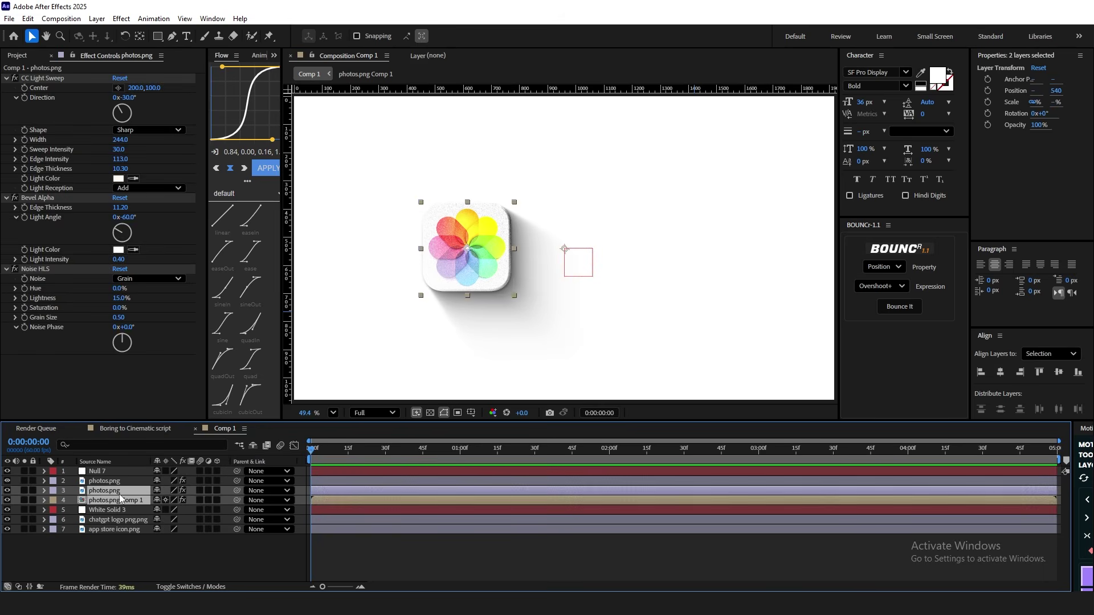
{"action": "left_click", "coordinate": [108, 481], "text": "ctrl"}
{"action": "left_click_drag", "start_coordinate": [237, 482], "coordinate": [129, 472]}
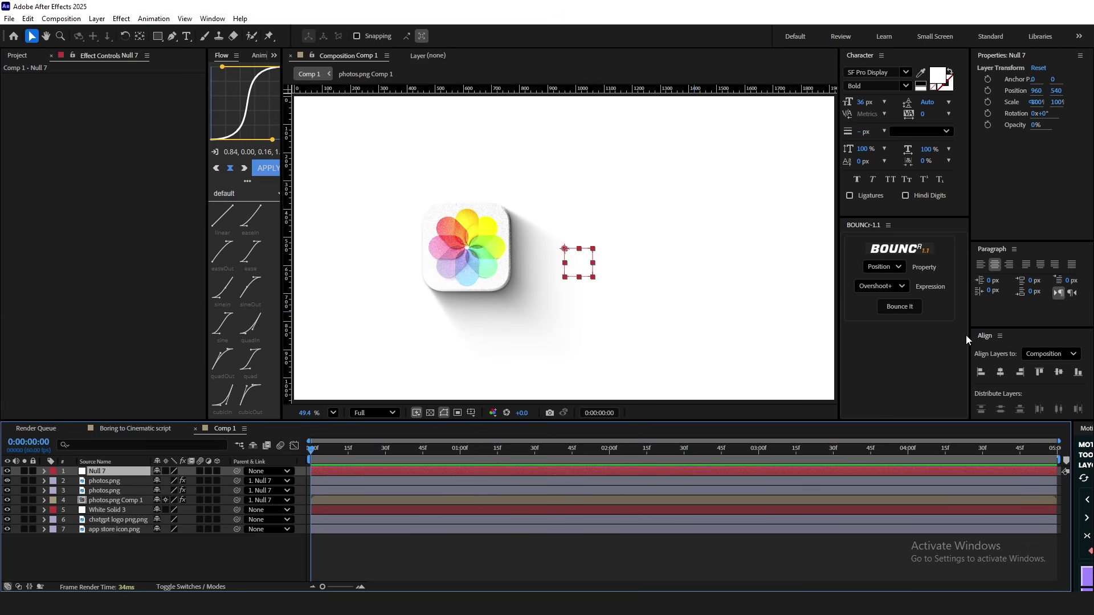
Shift the null horizontally until the photos icon is centered in the composition, using the proportional grid as a guide
{"action": "key", "text": "p"}
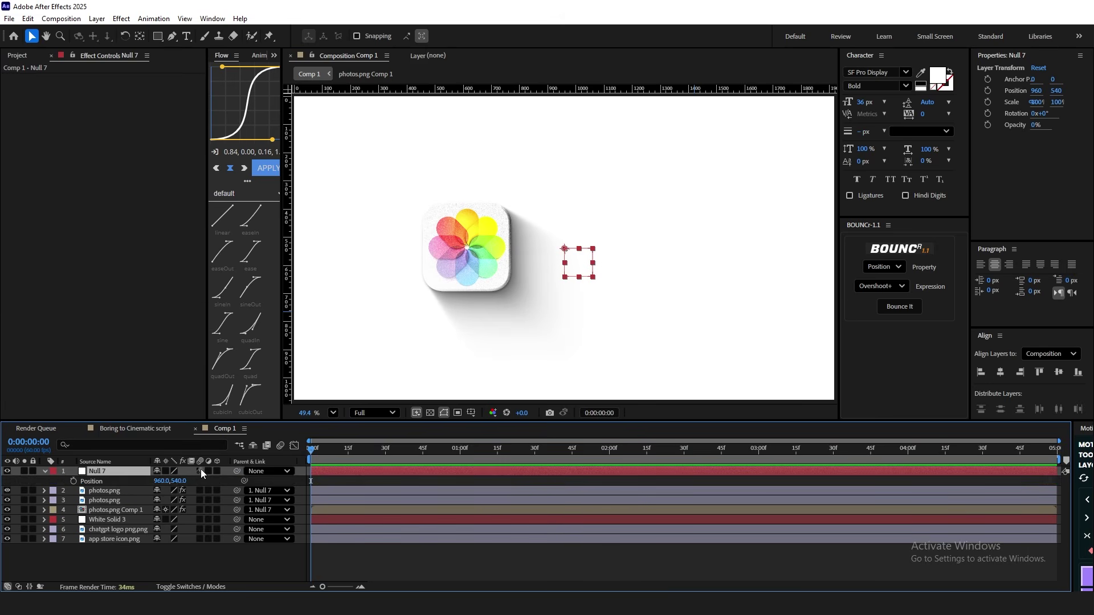
{"action": "left_click_drag", "start_coordinate": [160, 481], "coordinate": [361, 472]}
{"action": "left_click", "coordinate": [471, 413]}
{"action": "left_click", "coordinate": [484, 436]}
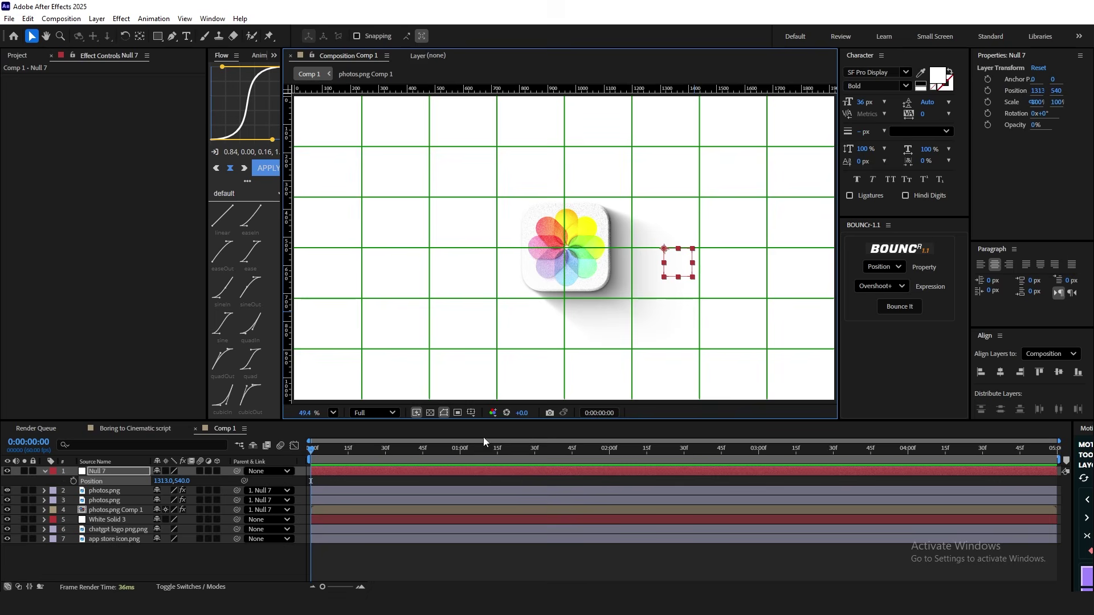
{"action": "left_click_drag", "start_coordinate": [160, 483], "coordinate": [156, 480]}
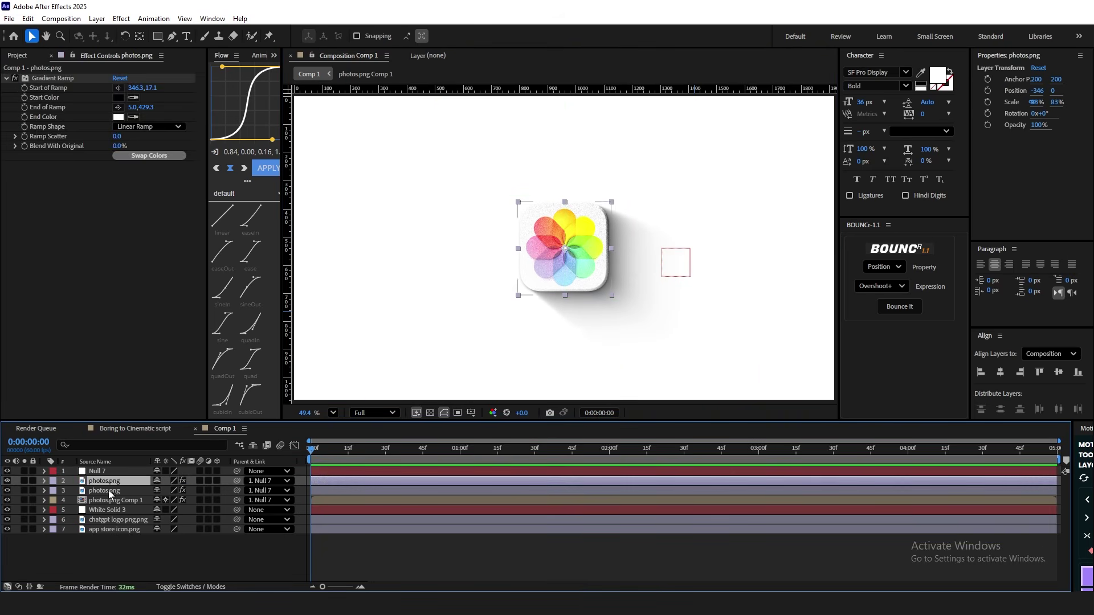
Add a keyframe for the CC Light Sweep Center on the lower photos.png layer at 0:00 and reveal it in the timeline
{"action": "left_click", "coordinate": [108, 491]}
{"action": "left_click", "coordinate": [24, 87]}
{"action": "key", "text": "u"}
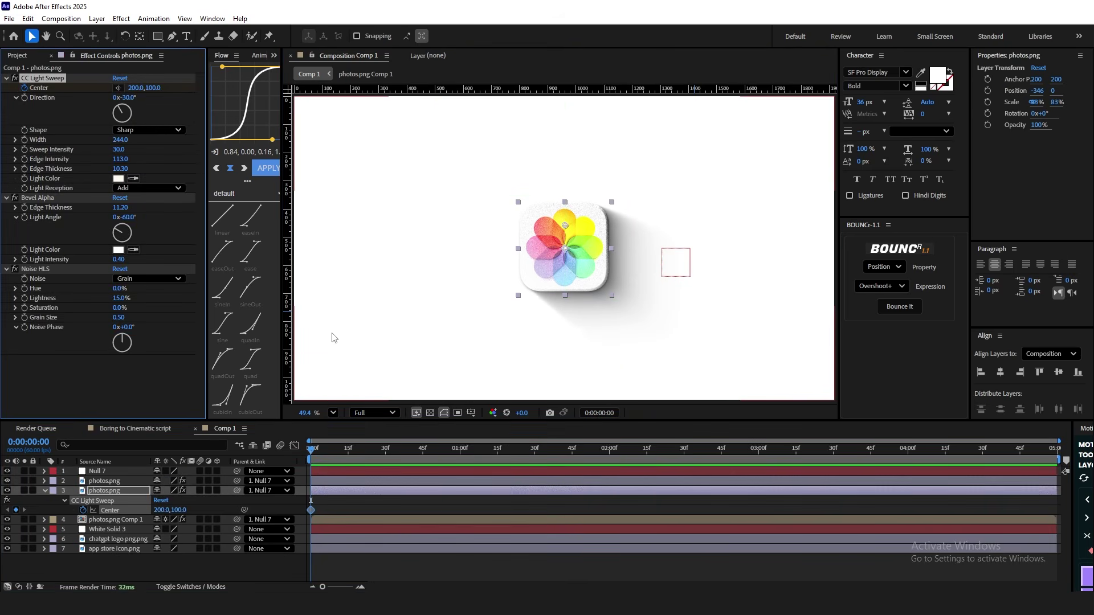
Move the CC Light Sweep Center to the photos icon's lower-left corner at 0:00 and to its upper-right edge at 2:00
{"action": "left_click_drag", "start_coordinate": [564, 226], "coordinate": [521, 285]}
{"action": "left_click_drag", "start_coordinate": [430, 463], "coordinate": [605, 463]}
{"action": "left_click_drag", "start_coordinate": [521, 285], "coordinate": [615, 233]}
Apply Easy Ease to both Light Sweep Center keyframes and preview the animation from the start
{"action": "left_click_drag", "start_coordinate": [629, 506], "coordinate": [310, 533]}
{"action": "key", "text": "F9"}
{"action": "left_click_drag", "start_coordinate": [347, 450], "coordinate": [310, 450]}
{"action": "left_click", "coordinate": [376, 501]}
{"action": "key", "text": "space"}
{"action": "key", "text": "space"}
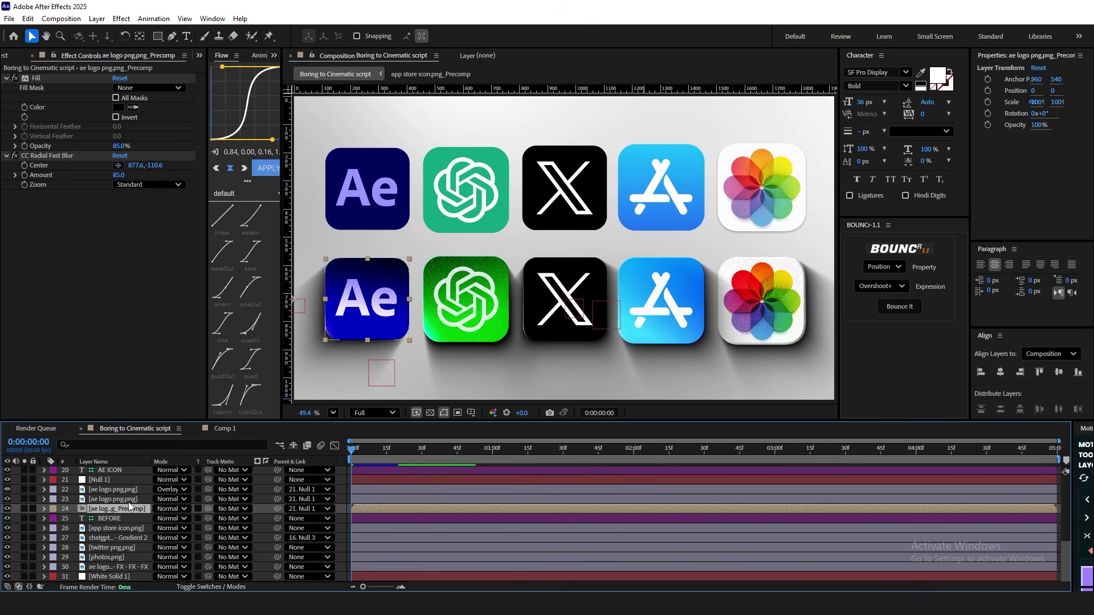
Examine the layer stack behind the AE icon in the Boring to Cinematic script composition
{"action": "scroll", "coordinate": [130, 506], "scroll_direction": "up", "scroll_amount": 2}
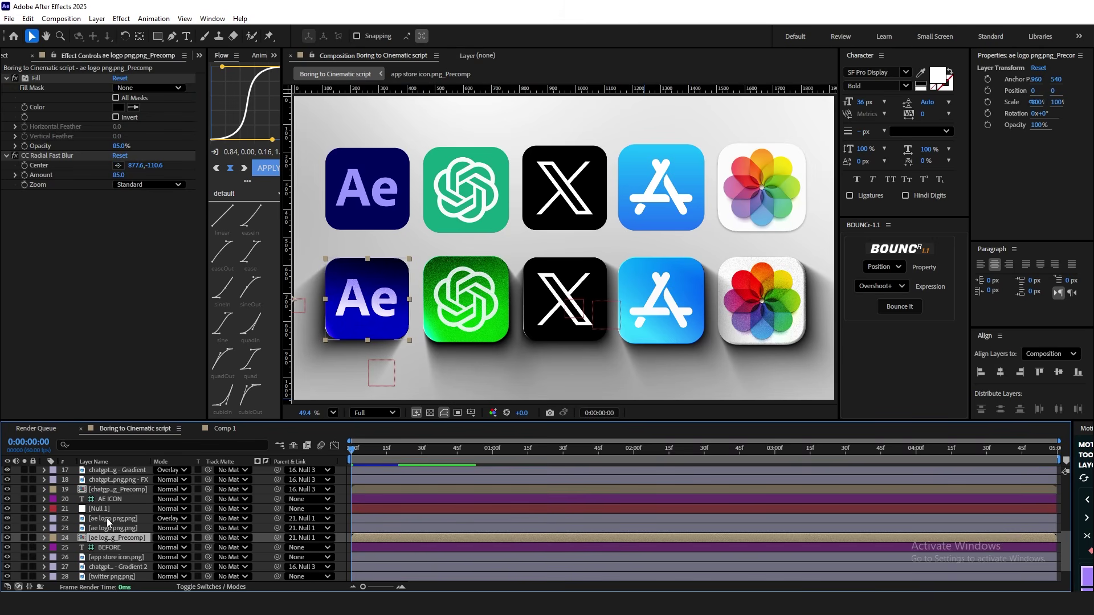
{"action": "scroll", "coordinate": [108, 522], "scroll_direction": "down", "scroll_amount": 2}
{"action": "left_click", "coordinate": [112, 501]}
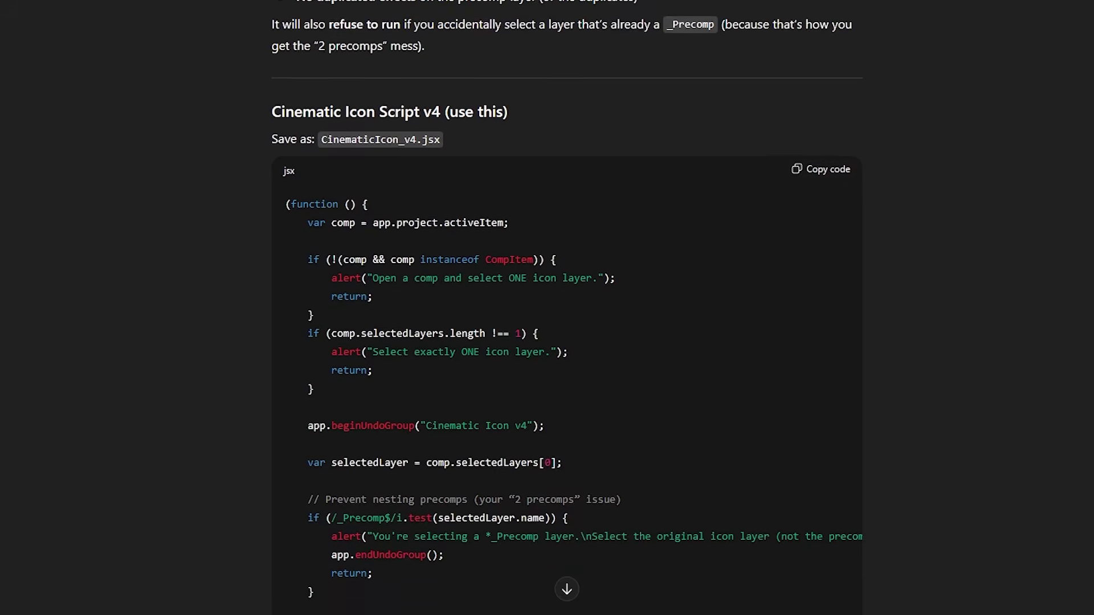
Read through the CinematicIcon_v4.jsx script code in the ChatGPT conversation
{"action": "scroll", "coordinate": [567, 307], "scroll_direction": "down", "scroll_amount": 5}
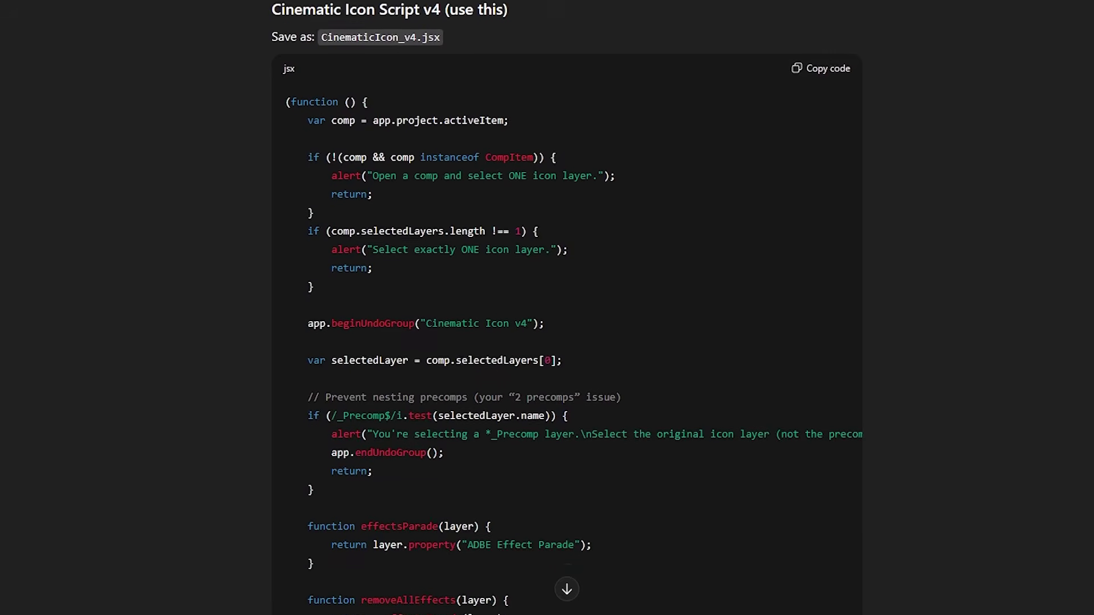
{"action": "scroll", "coordinate": [566, 308], "scroll_direction": "down", "scroll_amount": 7}
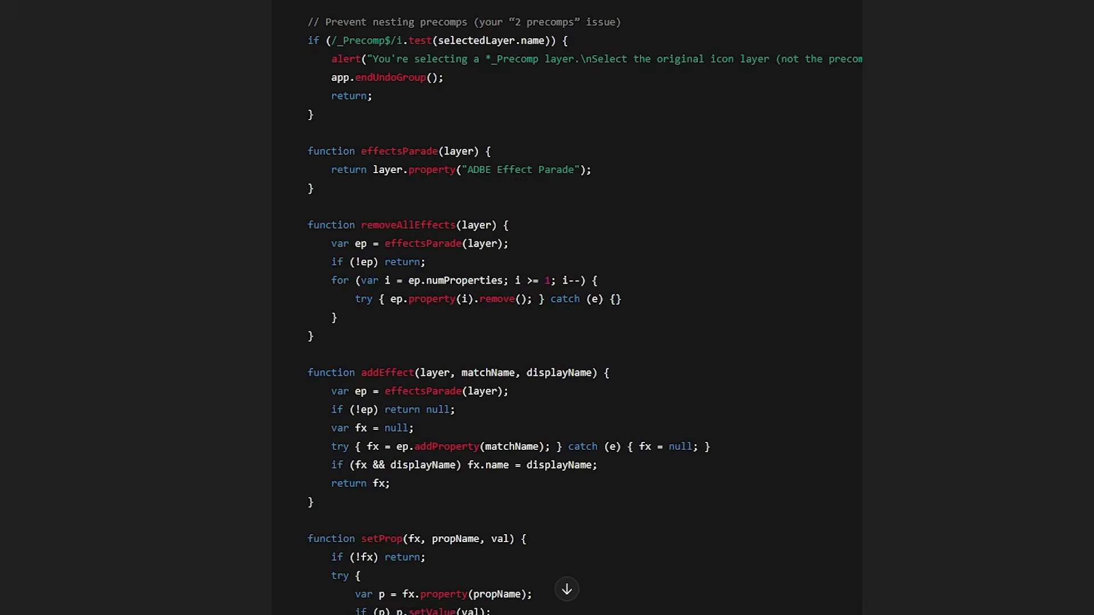
{"action": "scroll", "coordinate": [566, 308], "scroll_direction": "down", "scroll_amount": 7}
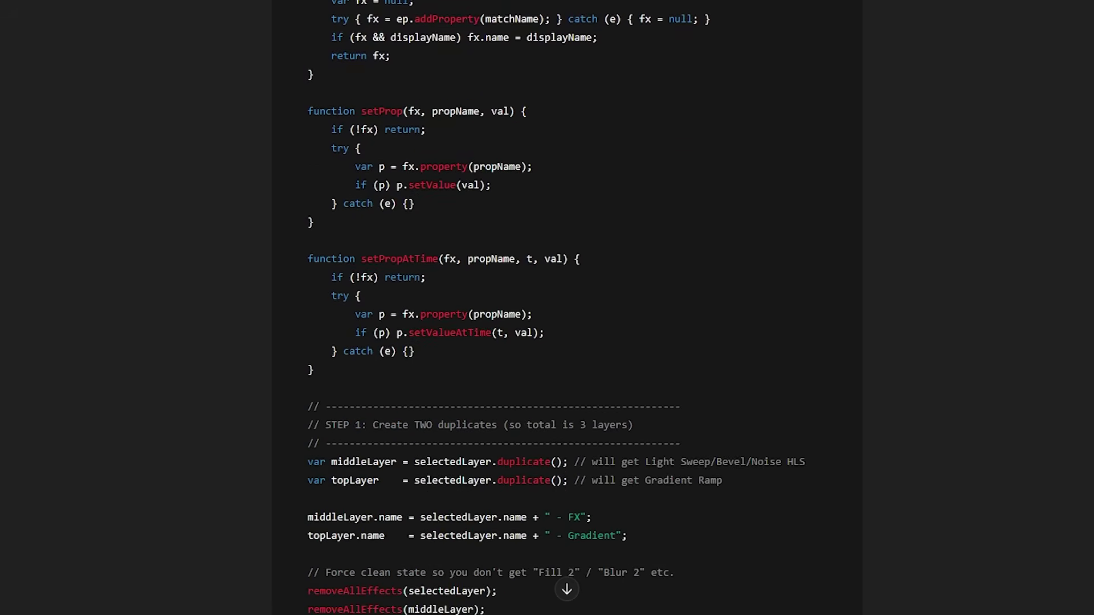
{"action": "scroll", "coordinate": [566, 307], "scroll_direction": "down", "scroll_amount": 2}
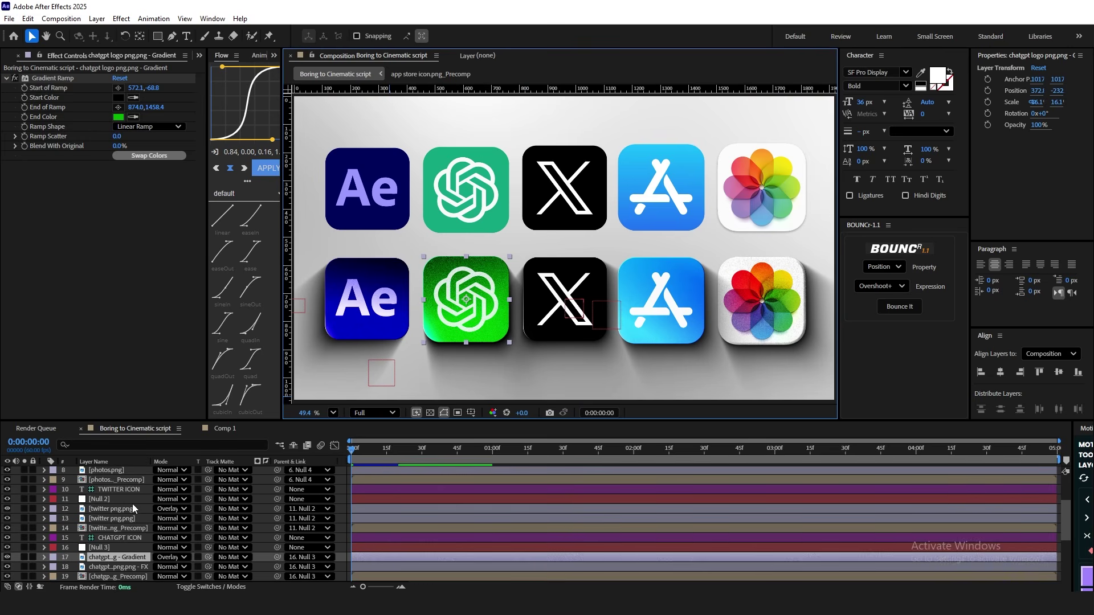
Inspect the effects on the ChatGPT icon's Gradient and FX layers in the Boring to Cinematic script composition
{"action": "left_click", "coordinate": [99, 548]}
{"action": "left_click", "coordinate": [97, 557]}
{"action": "left_click", "coordinate": [94, 567]}
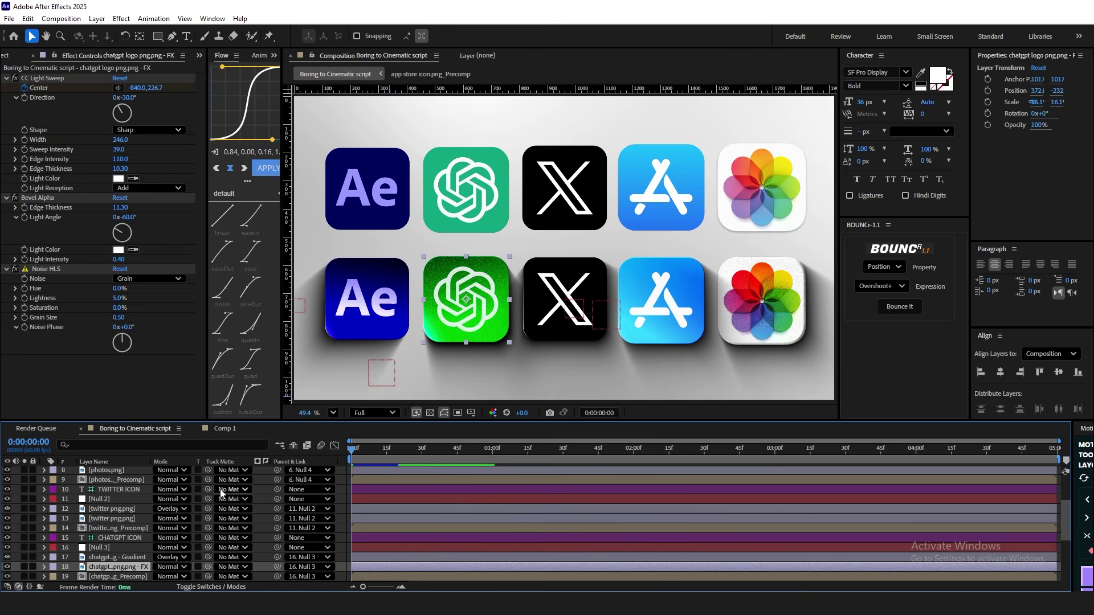
Paste the ChatGPT logo layer into Comp 1, center it, and shift it right of the photos icon to about X 1409
{"action": "left_click", "coordinate": [224, 428]}
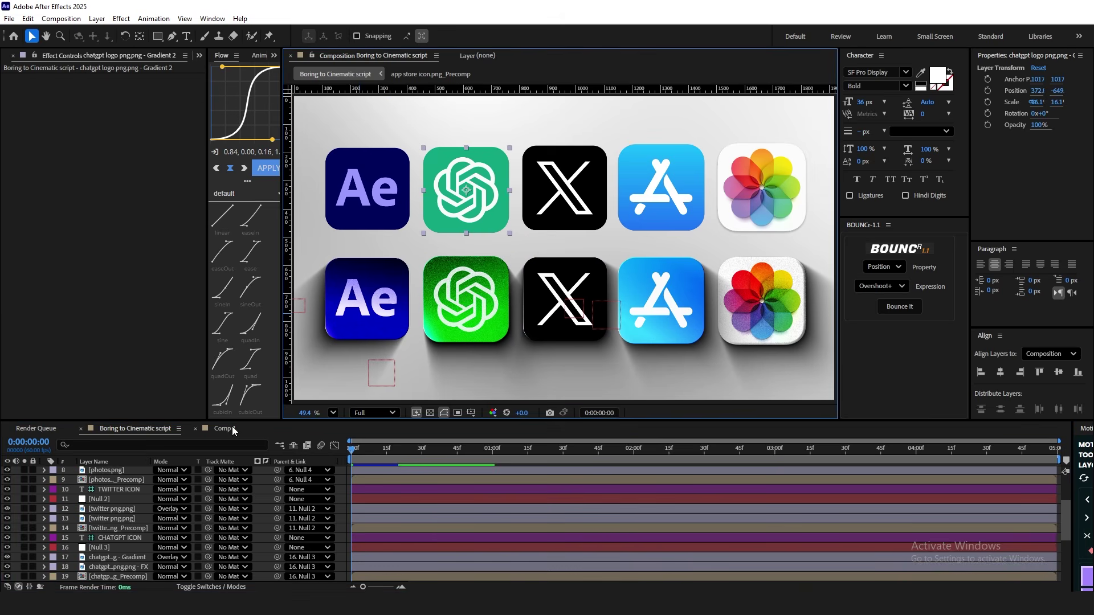
{"action": "key", "text": "ctrl+v"}
{"action": "left_click_drag", "start_coordinate": [468, 198], "coordinate": [676, 261]}
{"action": "left_click", "coordinate": [1001, 371]}
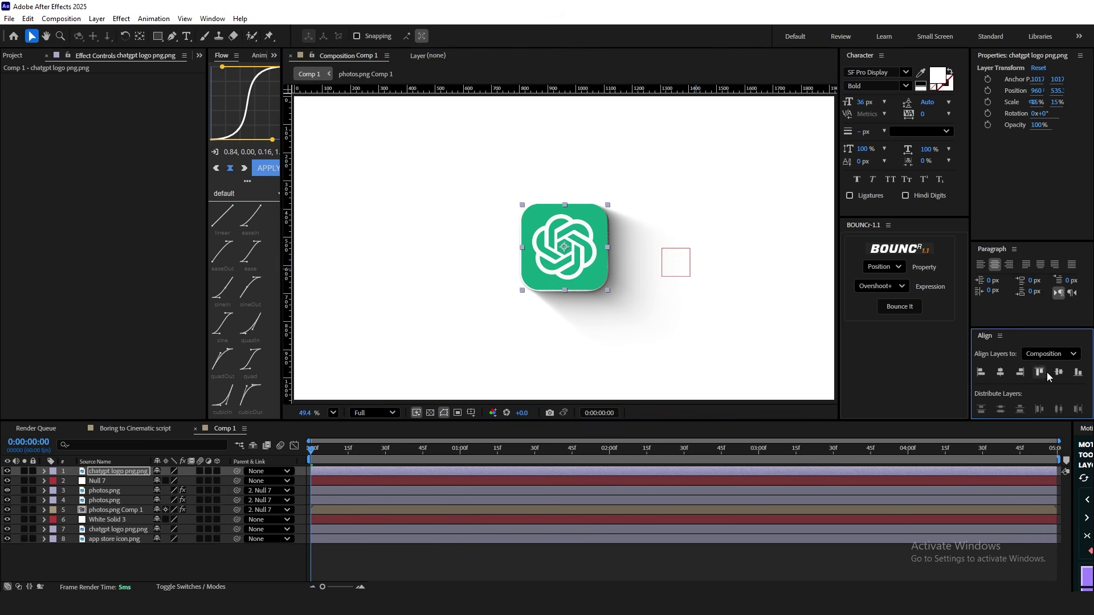
{"action": "left_click", "coordinate": [1058, 371]}
{"action": "left_click_drag", "start_coordinate": [565, 270], "coordinate": [691, 266]}
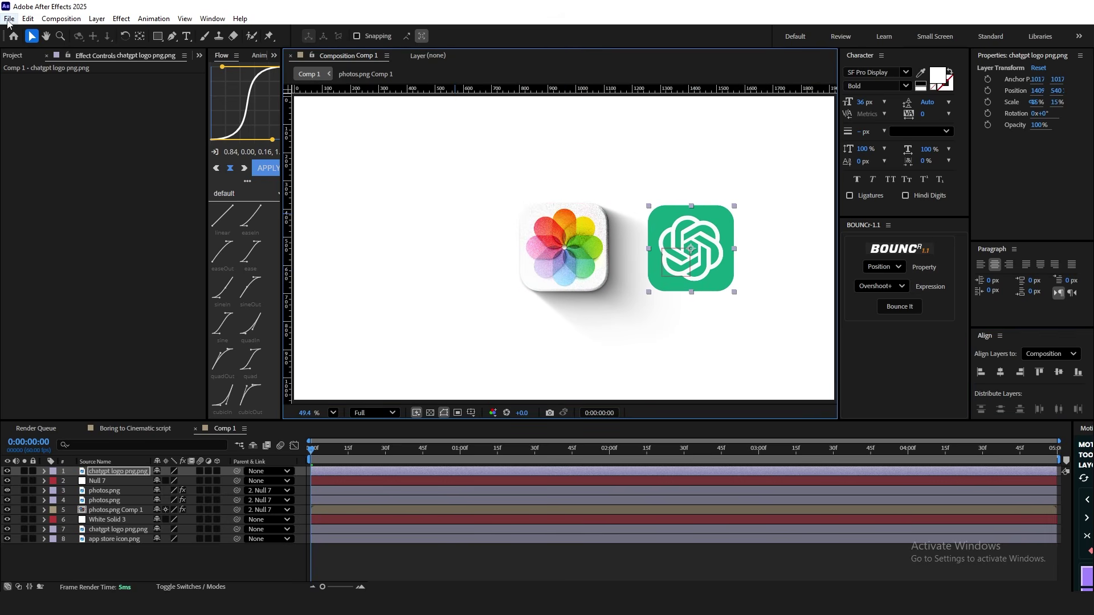
Run the cinematic icon script file on the selected ChatGPT logo layer
{"action": "left_click", "coordinate": [9, 19]}
{"action": "mouse_move", "coordinate": [143, 322]}
{"action": "left_click", "coordinate": [196, 322]}
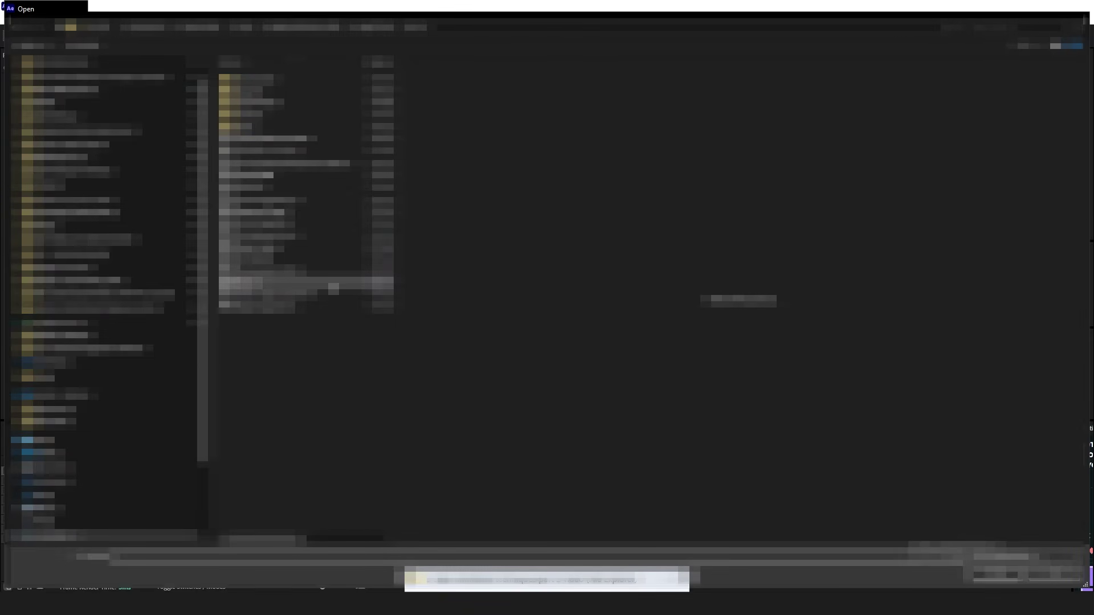
{"action": "left_click", "coordinate": [103, 308]}
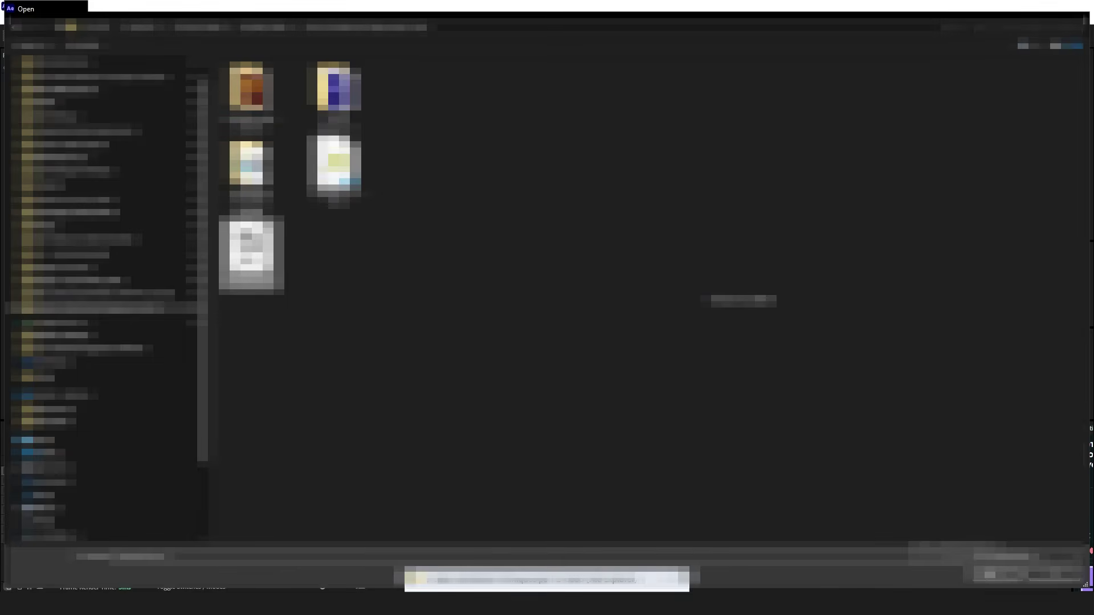
{"action": "left_click", "coordinate": [993, 574]}
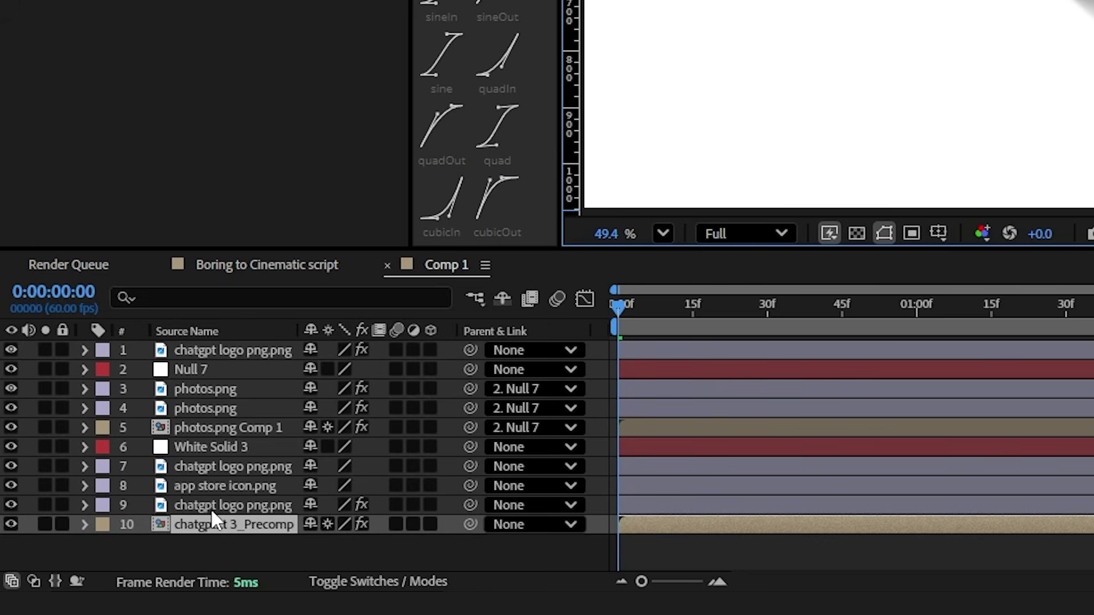
Move the script's ChatGPT logo effects layer and Precomp layer directly beneath the topmost ChatGPT logo layer
{"action": "left_click", "coordinate": [211, 507], "text": "shift"}
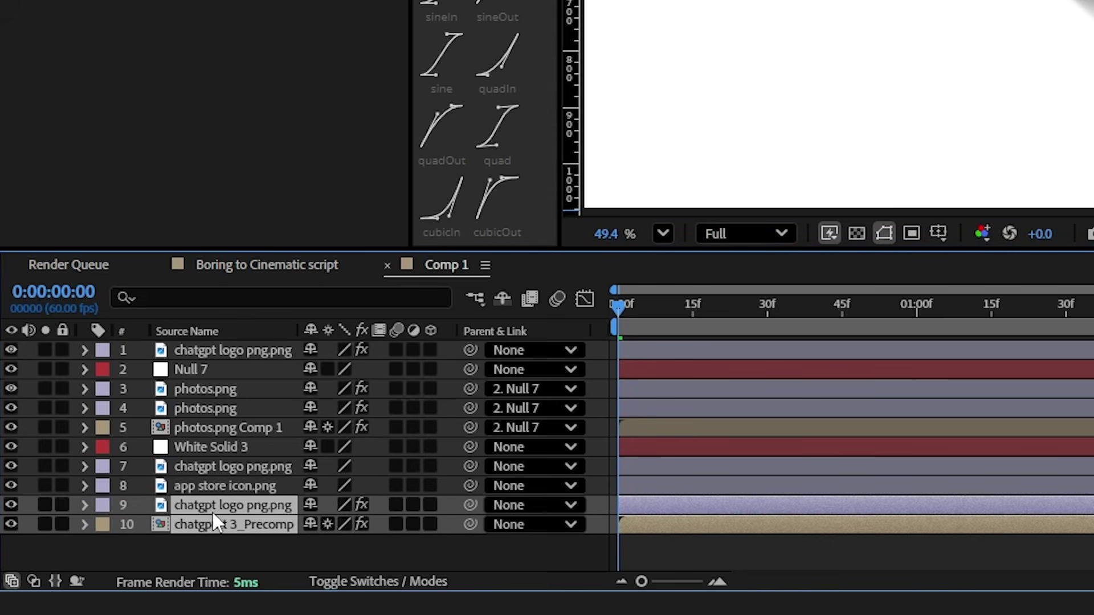
{"action": "left_click_drag", "start_coordinate": [213, 511], "coordinate": [247, 368]}
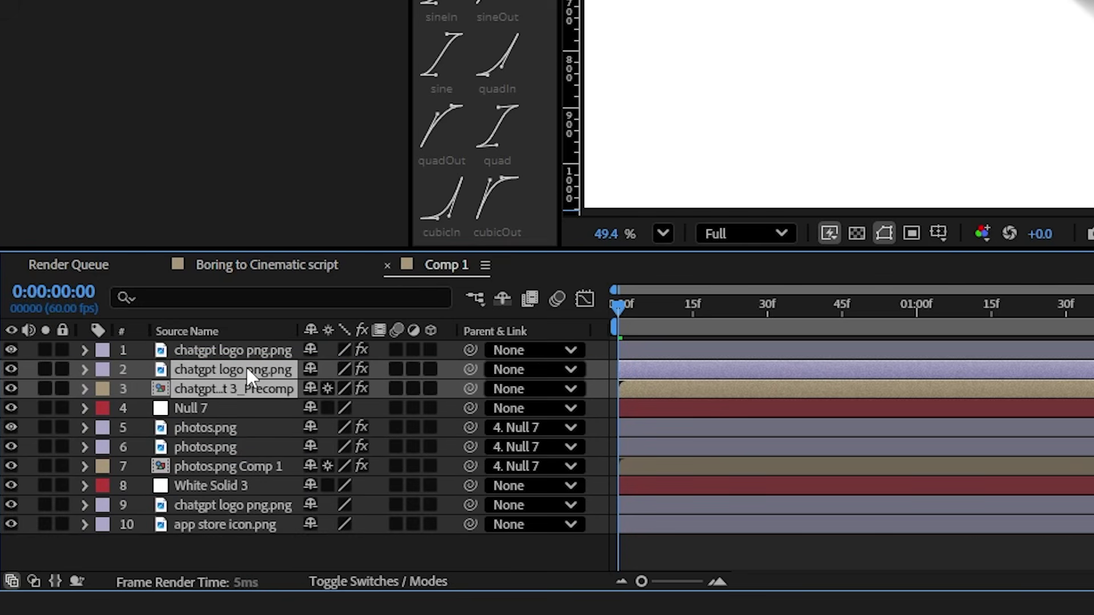
{"action": "left_click", "coordinate": [224, 399]}
Set the Noise HLS Lightness on the second ChatGPT logo layer to 25%
{"action": "left_click", "coordinate": [243, 369]}
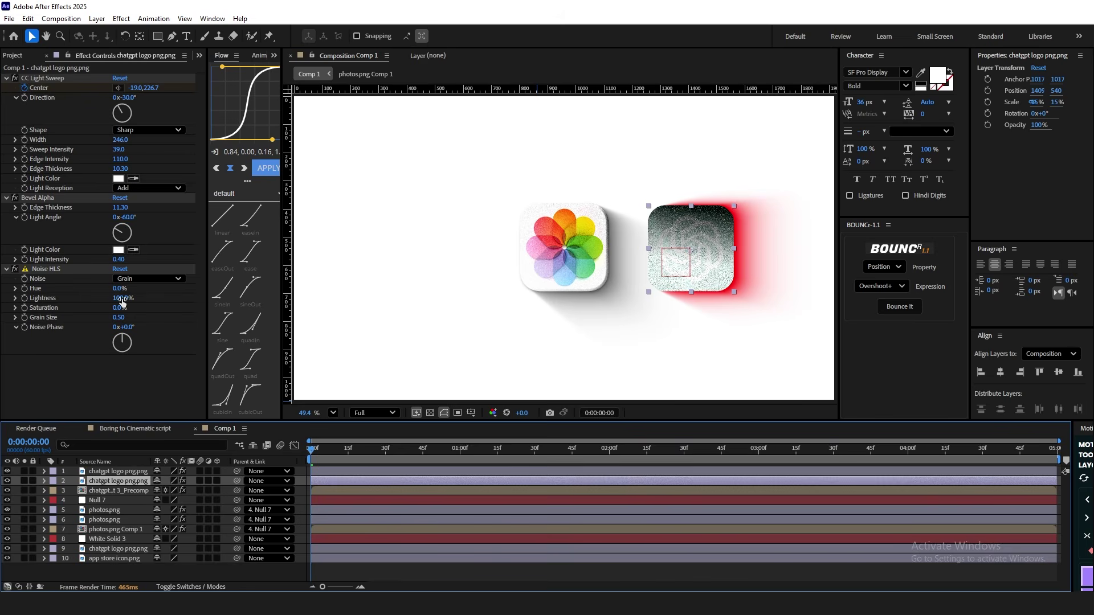
{"action": "left_click", "coordinate": [241, 5]}
{"action": "type", "text": "25"}
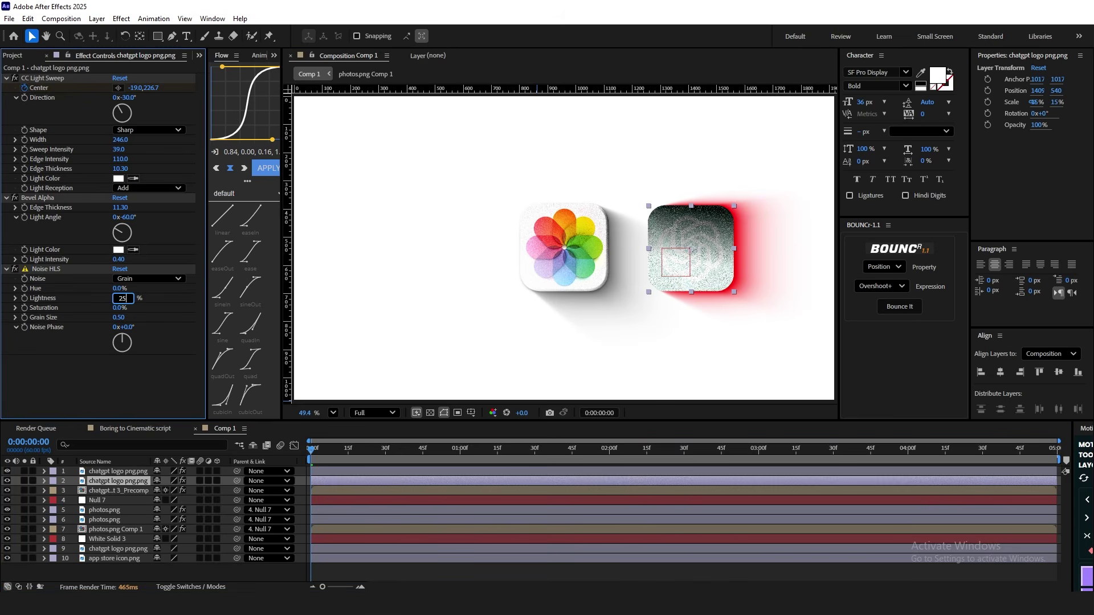
{"action": "key", "text": "Return"}
Change the Fill color of the ChatGPT logo Precomp layer to black for its shadow
{"action": "left_click", "coordinate": [116, 472]}
{"action": "left_click", "coordinate": [98, 491]}
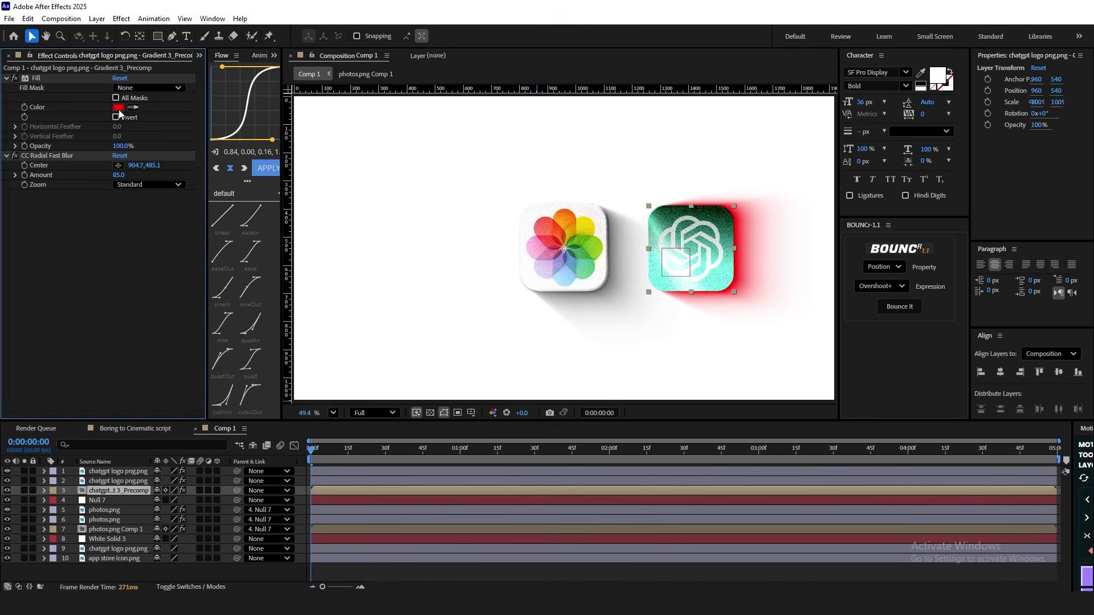
{"action": "left_click", "coordinate": [118, 107]}
{"action": "left_click", "coordinate": [415, 372]}
{"action": "left_click", "coordinate": [655, 224]}
Set the Gradient Ramp End Color on the topmost ChatGPT logo layer to bright green
{"action": "left_click", "coordinate": [118, 471]}
{"action": "left_click", "coordinate": [118, 117]}
{"action": "left_click_drag", "start_coordinate": [594, 210], "coordinate": [886, 315]}
{"action": "left_click", "coordinate": [872, 434]}
{"action": "left_click_drag", "start_coordinate": [843, 365], "coordinate": [916, 336]}
{"action": "left_click", "coordinate": [955, 339]}
Set the ChatGPT logo's Gradient Ramp Start Color to a near-black green and move the ramp's end point to the icon's lower edge
{"action": "left_click", "coordinate": [119, 98]}
{"action": "left_click", "coordinate": [885, 437]}
{"action": "left_click_drag", "start_coordinate": [830, 448], "coordinate": [855, 452]}
{"action": "key", "text": "Return"}
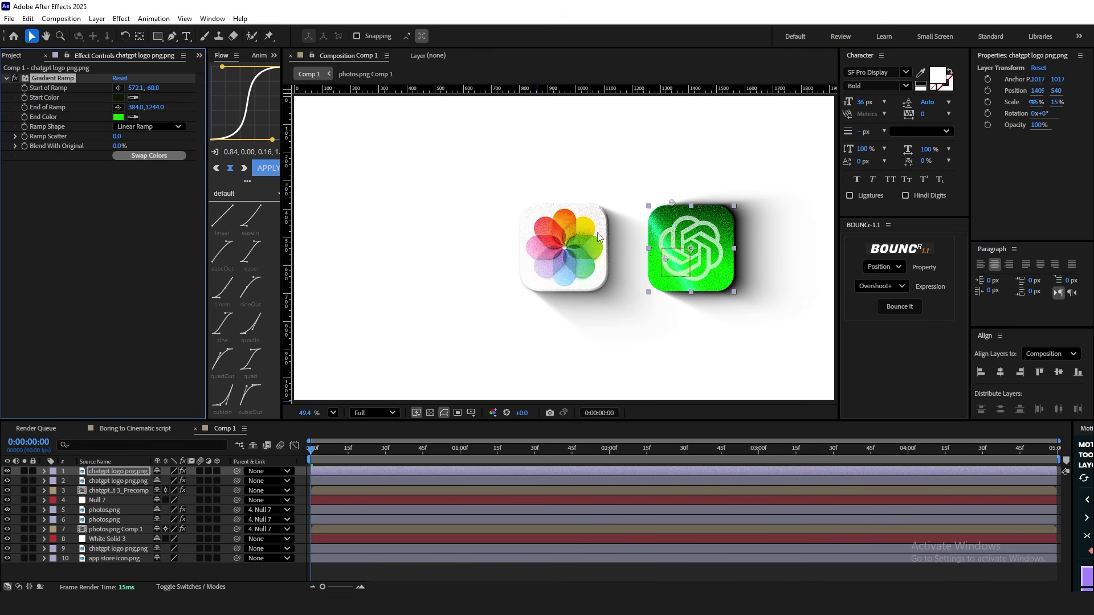
{"action": "left_click_drag", "start_coordinate": [664, 259], "coordinate": [681, 289]}
Set the CC Light Sweep Light Color on the second ChatGPT logo layer to light green 98FFA4
{"action": "left_click", "coordinate": [118, 480]}
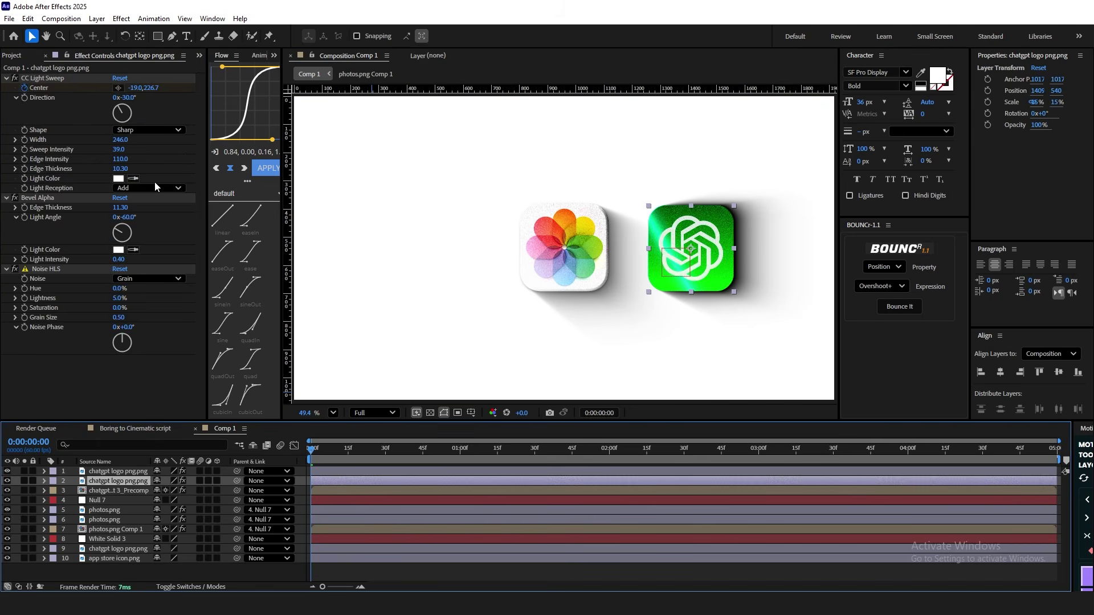
{"action": "left_click", "coordinate": [118, 178]}
{"action": "left_click_drag", "start_coordinate": [477, 211], "coordinate": [824, 347]}
{"action": "left_click", "coordinate": [923, 460]}
{"action": "left_click_drag", "start_coordinate": [826, 388], "coordinate": [824, 348]}
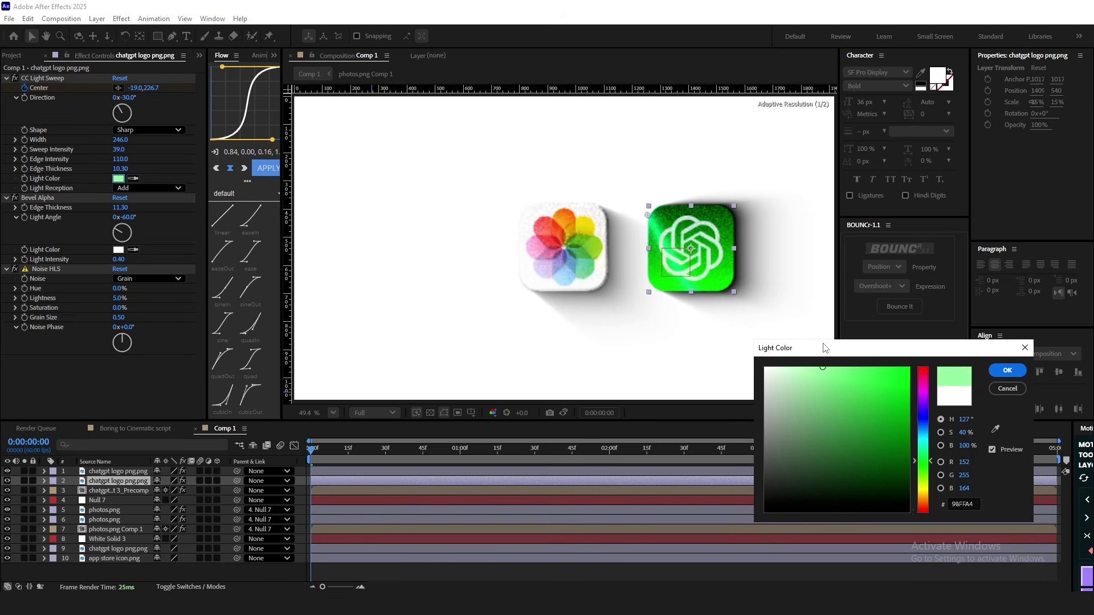
{"action": "left_click", "coordinate": [1006, 370]}
Reveal the CC Light Sweep Center keyframes of the ChatGPT and photos layers in the timeline
{"action": "left_click", "coordinate": [378, 443]}
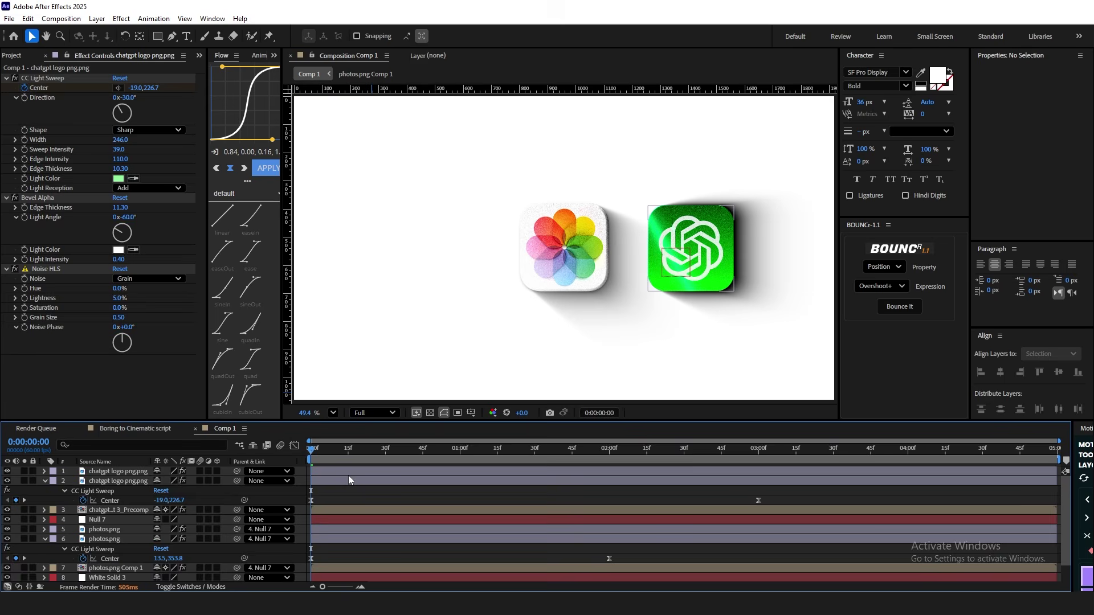
{"action": "left_click", "coordinate": [348, 474]}
{"action": "left_click", "coordinate": [346, 482]}
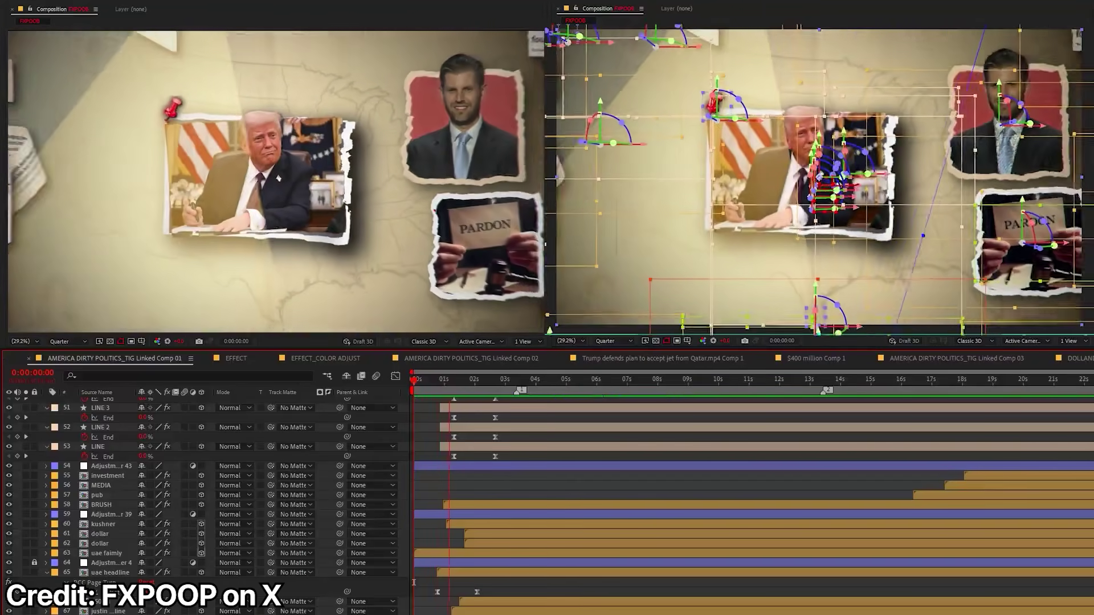
{"action": "scroll", "coordinate": [751, 505], "scroll_direction": "up", "scroll_amount": 2}
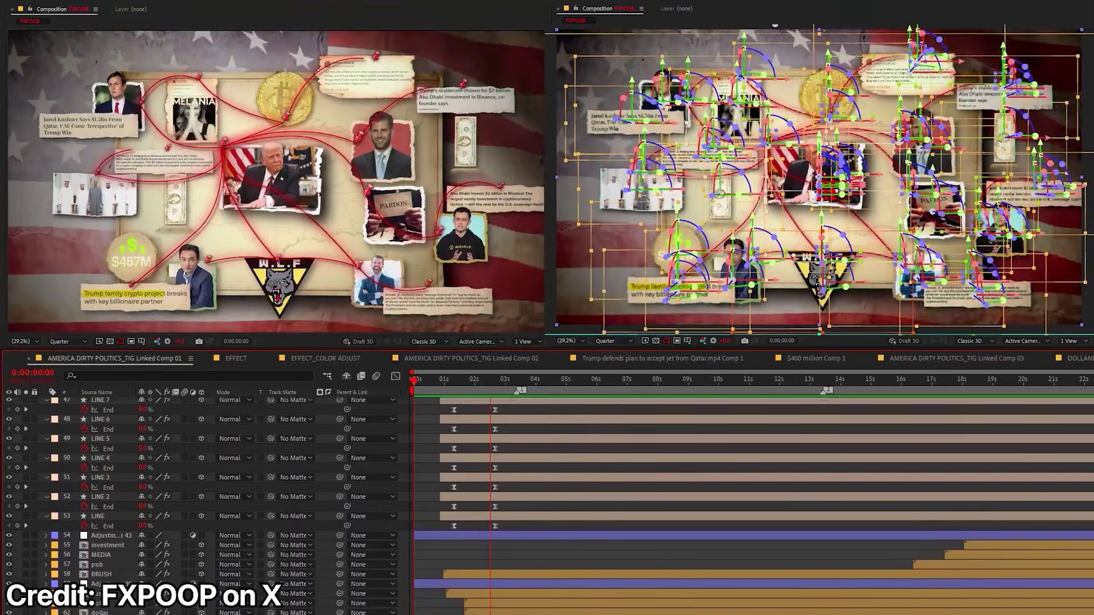
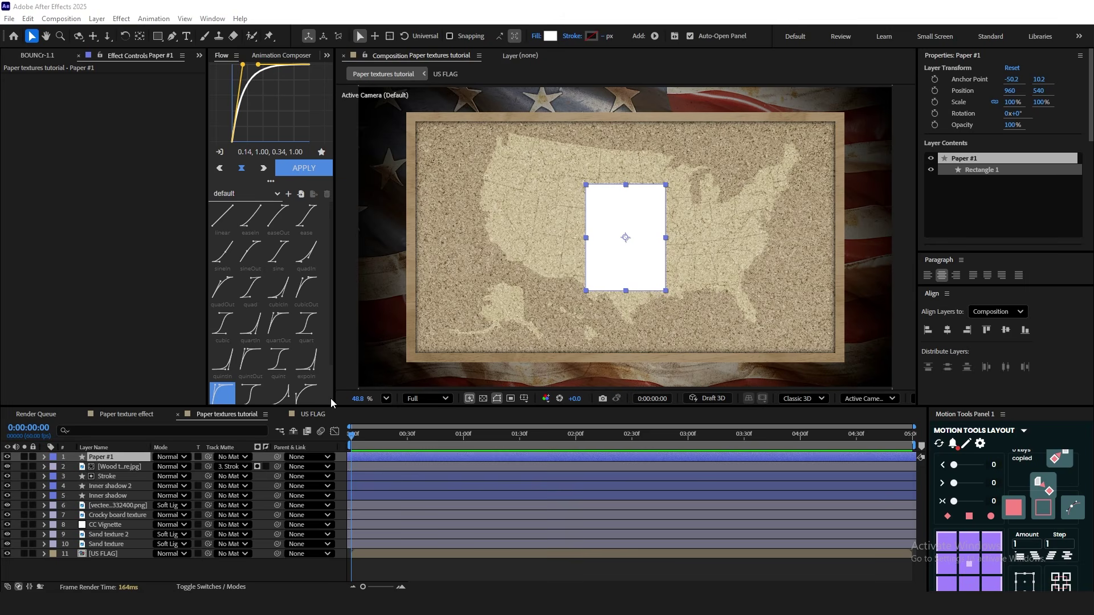
Add a Gradient Ramp effect to the Paper #1 layer and set its Start Color to pale cream
{"action": "left_click", "coordinate": [124, 460]}
{"action": "key", "text": "ctrl+space"}
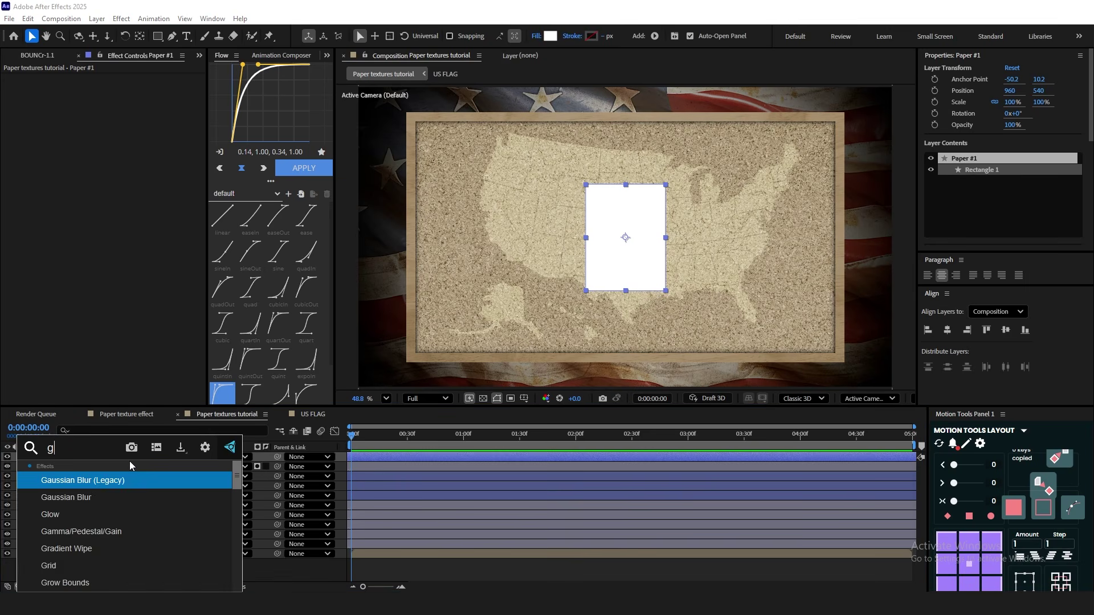
{"action": "type", "text": "gra"}
{"action": "left_click", "coordinate": [101, 495]}
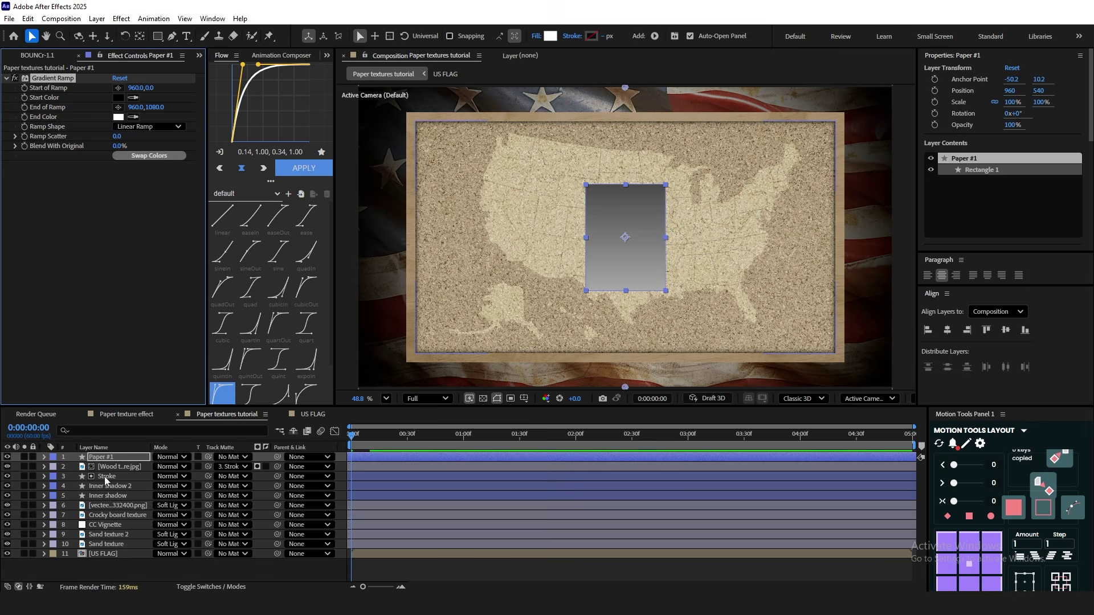
{"action": "left_click", "coordinate": [118, 98]}
{"action": "key", "text": "ctrl+v"}
{"action": "left_click", "coordinate": [659, 234]}
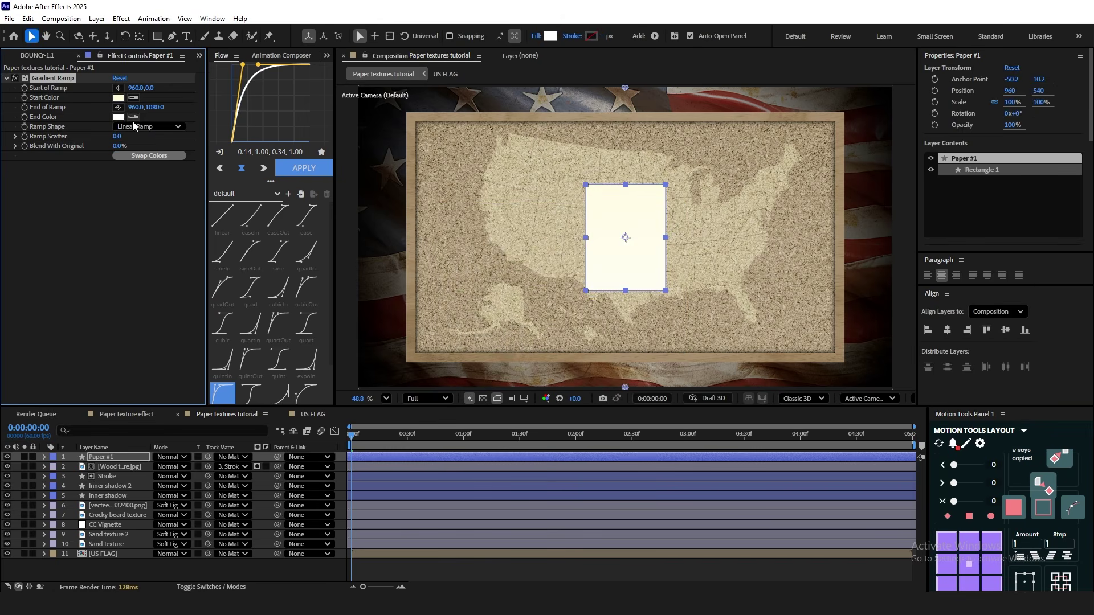
Make Paper #1's gradient a Radial Ramp starting at the sheet's center, with a black End Color
{"action": "left_click", "coordinate": [136, 127]}
{"action": "left_click", "coordinate": [135, 146]}
{"action": "left_click", "coordinate": [117, 88]}
{"action": "left_click", "coordinate": [625, 238]}
{"action": "left_click", "coordinate": [625, 237]}
{"action": "left_click", "coordinate": [118, 117]}
{"action": "left_click", "coordinate": [659, 234]}
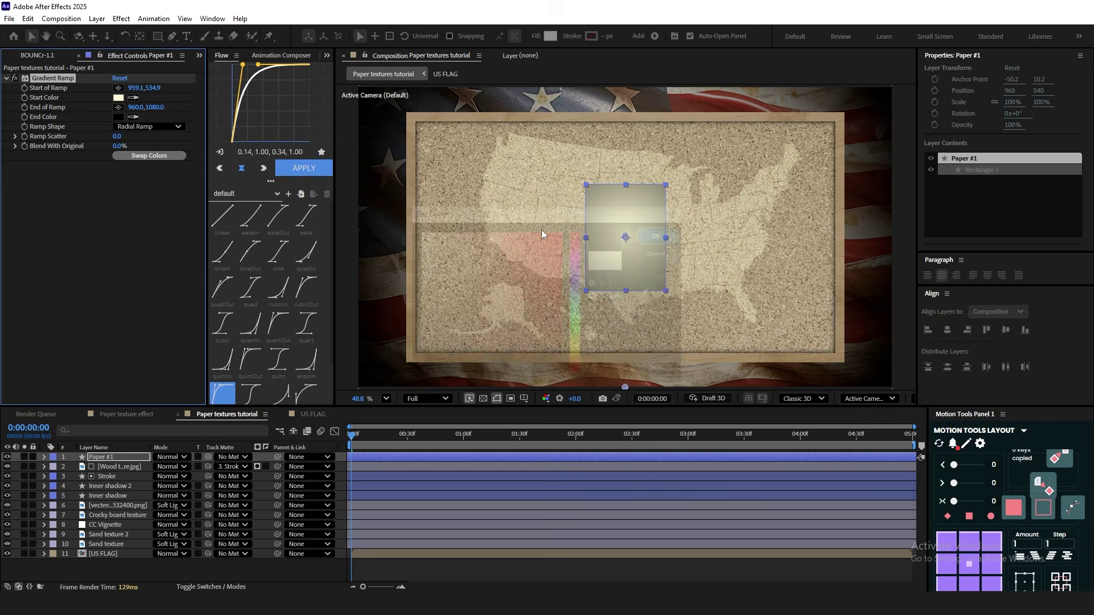
Extend Paper #1's End of Ramp point far beyond the board's right edge, to about 2138, 545
{"action": "left_click_drag", "start_coordinate": [625, 387], "coordinate": [880, 259]}
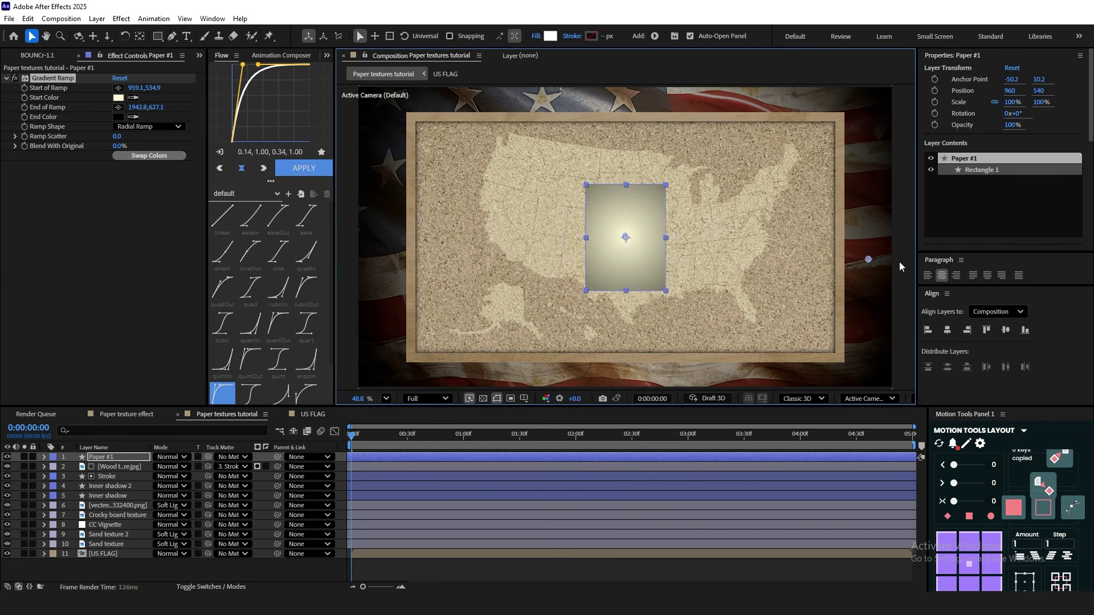
{"action": "scroll", "coordinate": [898, 266], "scroll_direction": "down", "scroll_amount": 1}
{"action": "left_click_drag", "start_coordinate": [775, 239], "coordinate": [830, 226]}
{"action": "left_click", "coordinate": [578, 554]}
{"action": "left_click", "coordinate": [594, 564]}
{"action": "key", "text": "shift+slash"}
{"action": "left_click", "coordinate": [114, 456]}
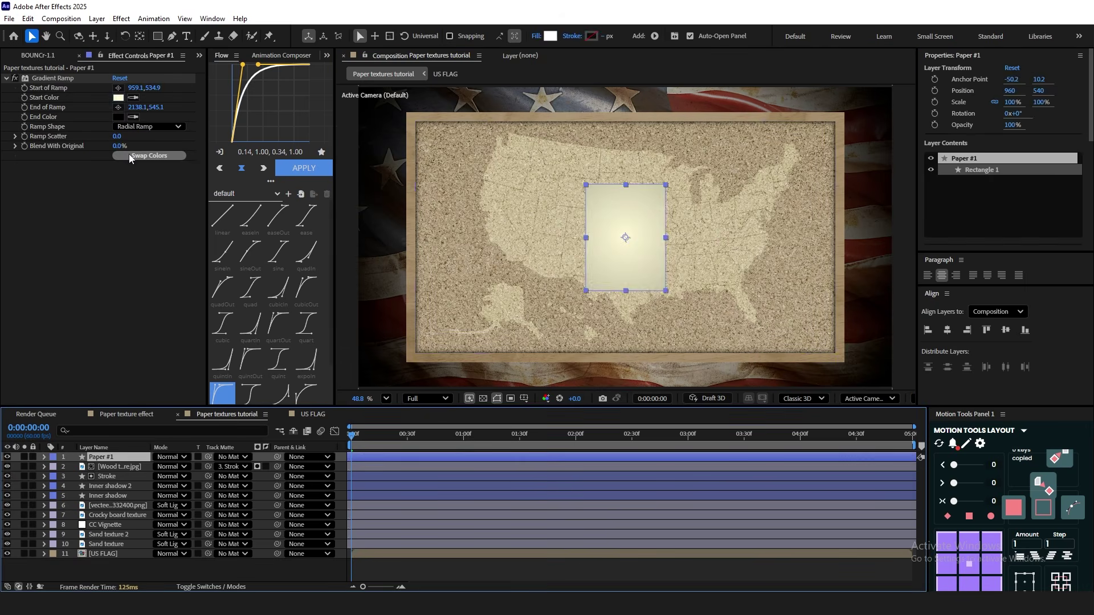
Readjust the Gradient Ramp Start Color of Paper #1, keeping it a pale cream
{"action": "left_click", "coordinate": [119, 97]}
{"action": "left_click", "coordinate": [772, 270]}
{"action": "key", "text": "Return"}
{"action": "left_click_drag", "start_coordinate": [654, 306], "coordinate": [619, 301]}
Move Paper #1's End of Ramp point farther out to about 2502, 547 to soften the edge shading
{"action": "left_click", "coordinate": [53, 78]}
{"action": "scroll", "coordinate": [874, 220], "scroll_direction": "down", "scroll_amount": 2}
{"action": "left_click_drag", "start_coordinate": [874, 220], "coordinate": [756, 219]}
{"action": "left_click_drag", "start_coordinate": [791, 231], "coordinate": [868, 232]}
{"action": "left_click", "coordinate": [595, 564]}
{"action": "key", "text": "shift+slash"}
Add a Noise HLS effect to the Paper #1 layer and set its noise type to Squared
{"action": "left_click", "coordinate": [114, 456]}
{"action": "key", "text": "ctrl+space"}
{"action": "type", "text": "noi"}
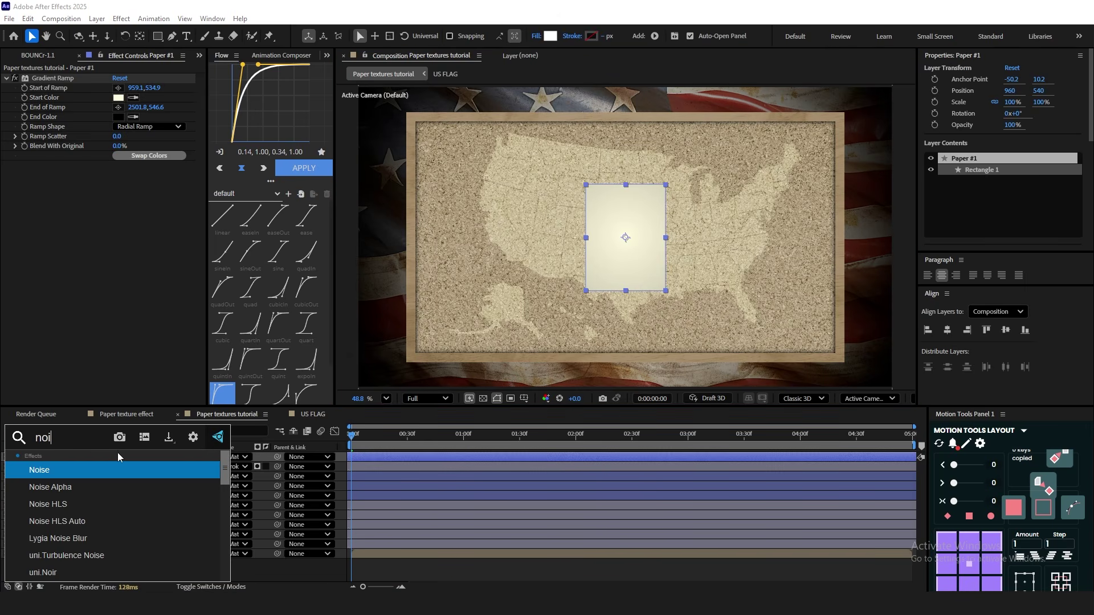
{"action": "left_click", "coordinate": [76, 504]}
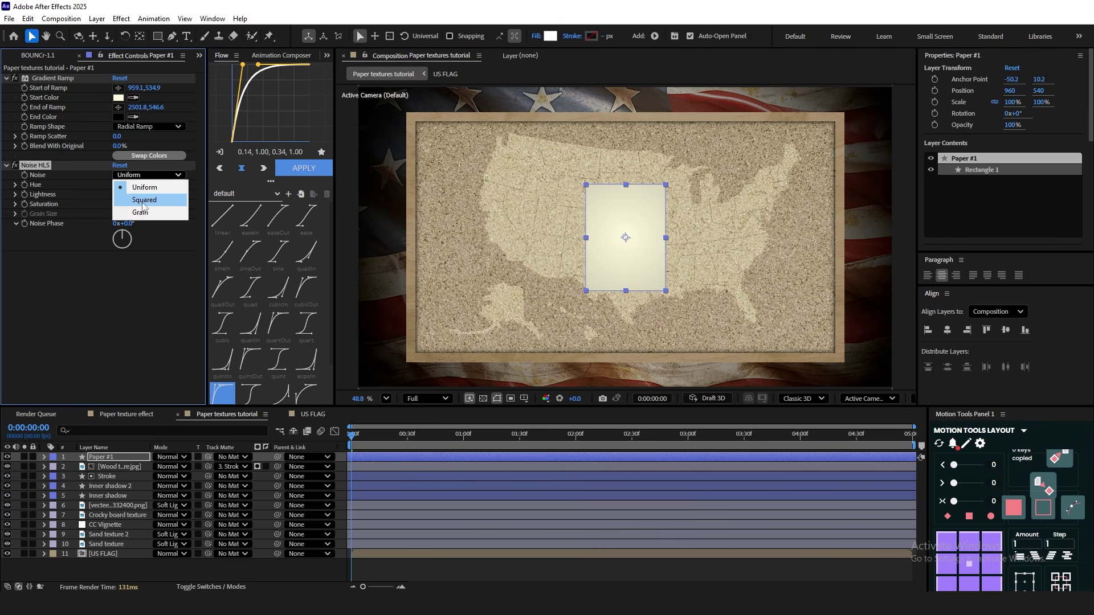
{"action": "scroll", "coordinate": [626, 239], "scroll_direction": "up", "scroll_amount": 5}
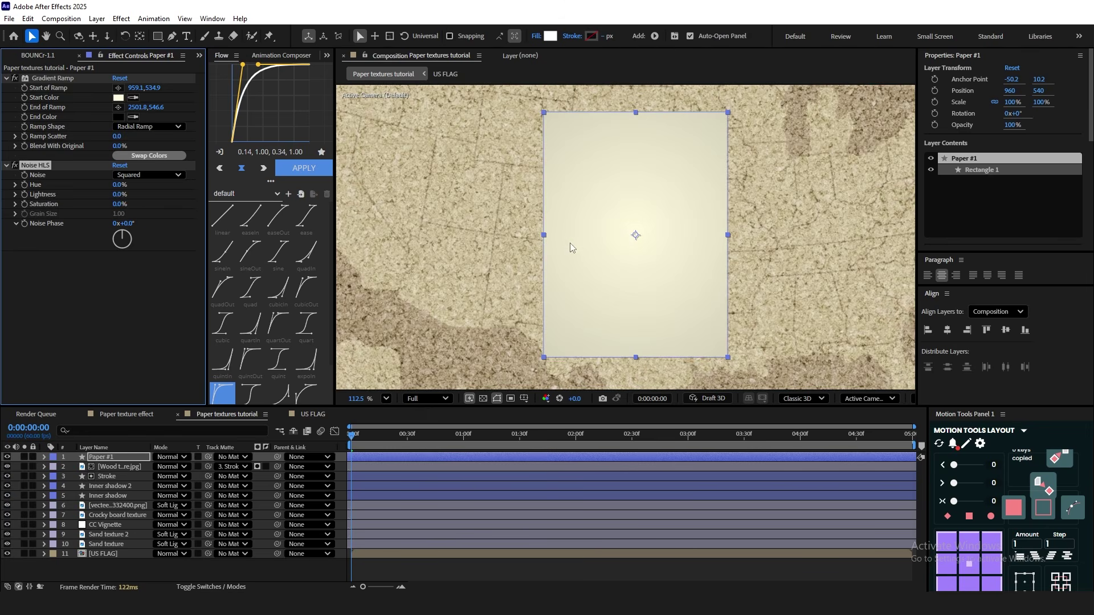
Set Paper #1's Noise HLS to Hue 8%, Lightness 5% and Saturation 5%
{"action": "type", "text": "8"}
{"action": "left_click", "coordinate": [170, 205]}
{"action": "scroll", "coordinate": [694, 286], "scroll_direction": "up", "scroll_amount": 4}
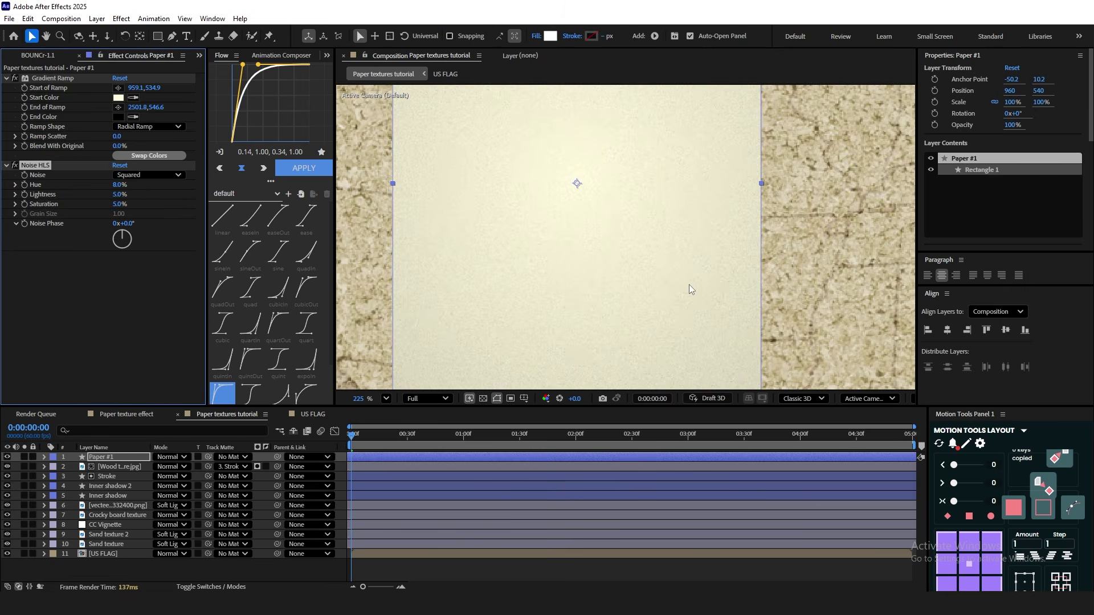
Add Roughen Edges to Paper #1 with Border 50, Edge Sharpness 10 and Complexity 5 for torn paper edges
{"action": "key", "text": "shift+slash"}
{"action": "key", "text": "ctrl+space"}
{"action": "type", "text": "roug"}
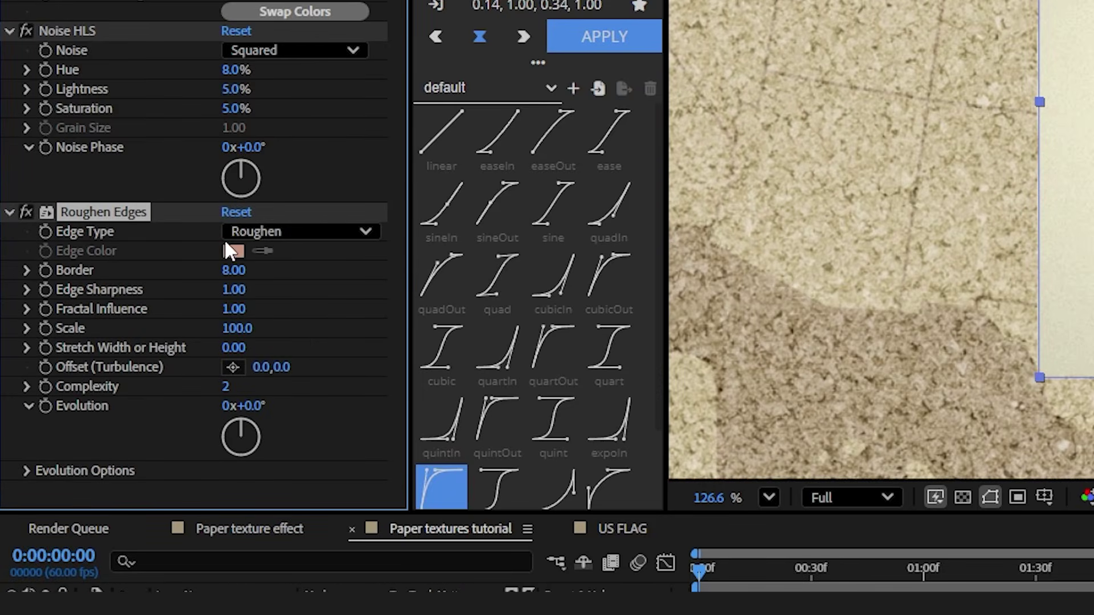
{"action": "left_click_drag", "start_coordinate": [232, 271], "coordinate": [734, 272]}
{"action": "left_click", "coordinate": [242, 290]}
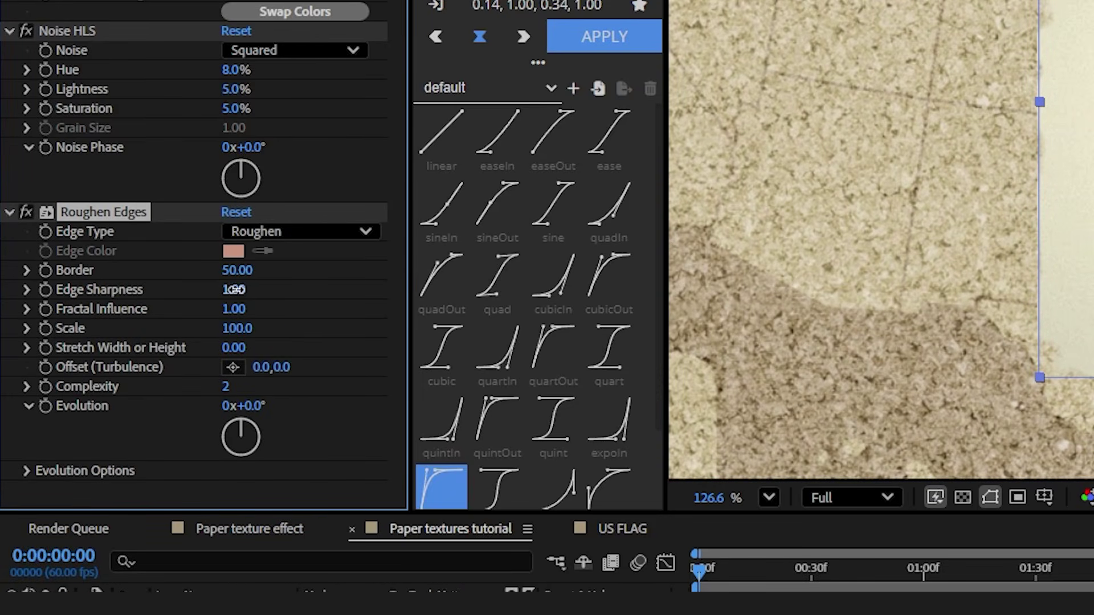
{"action": "type", "text": "10"}
{"action": "key", "text": "Return"}
{"action": "left_click_drag", "start_coordinate": [227, 389], "coordinate": [236, 389]}
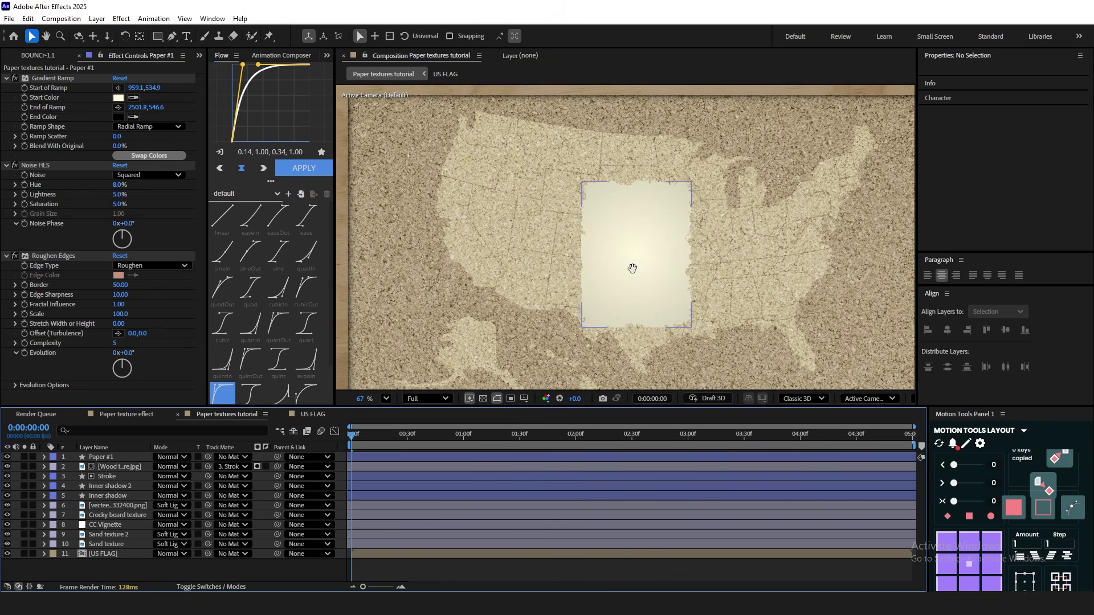
Hide the vecteezy map PNG layer so only the plain cork board shows behind the paper
{"action": "left_click_drag", "start_coordinate": [633, 268], "coordinate": [618, 241]}
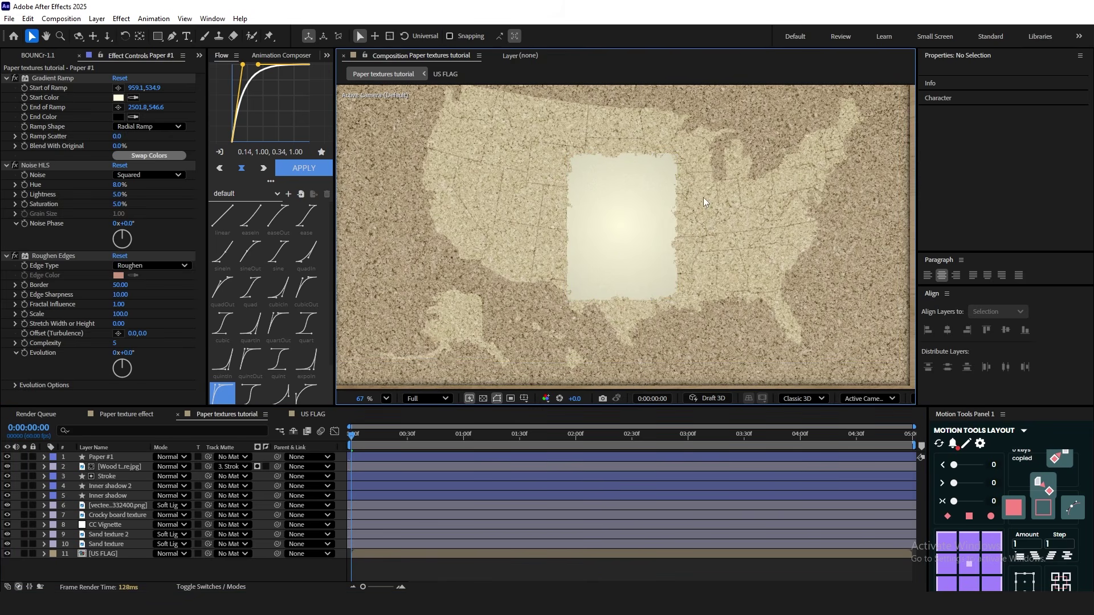
{"action": "left_click", "coordinate": [6, 515]}
{"action": "left_click", "coordinate": [6, 514]}
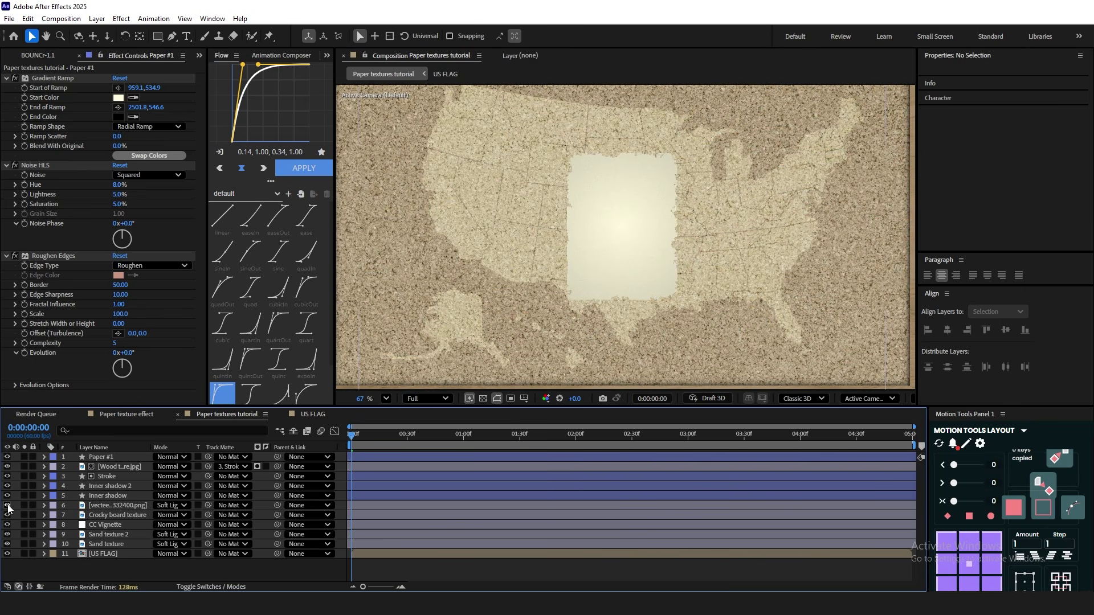
{"action": "left_click", "coordinate": [7, 505]}
{"action": "scroll", "coordinate": [696, 244], "scroll_direction": "down", "scroll_amount": 2}
{"action": "scroll", "coordinate": [684, 210], "scroll_direction": "up", "scroll_amount": 5}
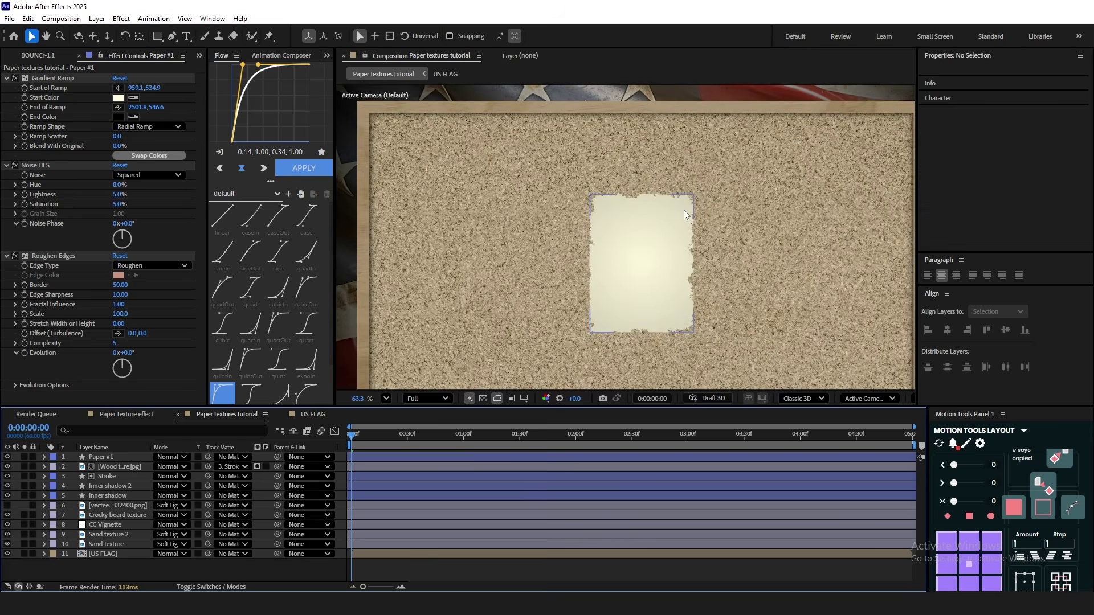
Add a Drop Shadow to Paper #1 with Opacity 80%, Direction 178° and Softness 50
{"action": "left_click", "coordinate": [100, 457]}
{"action": "scroll", "coordinate": [61, 348], "scroll_direction": "down", "scroll_amount": 3}
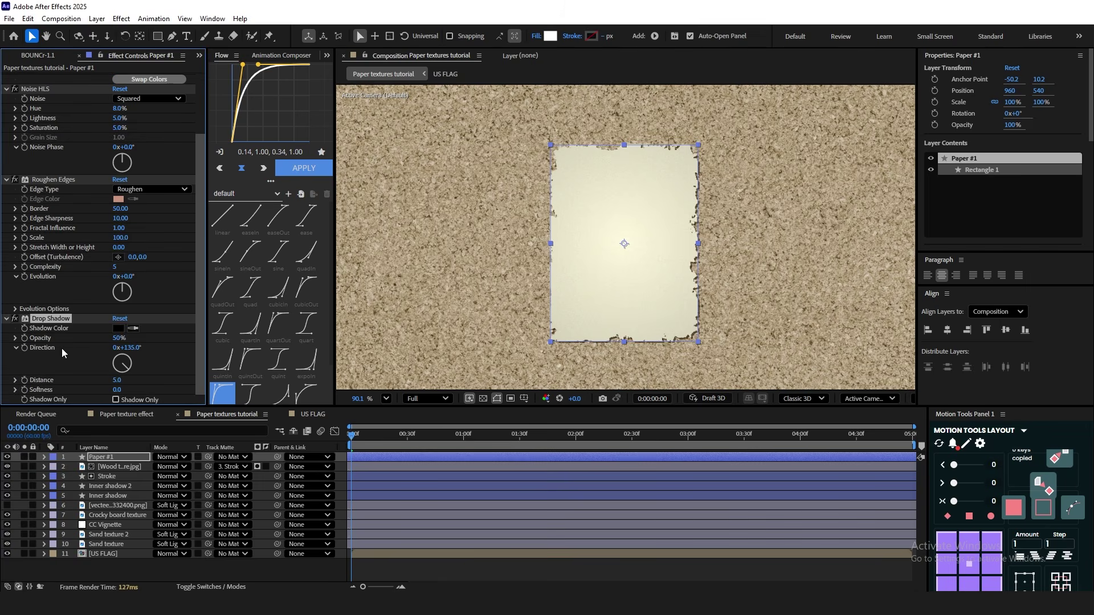
{"action": "key", "text": "Return"}
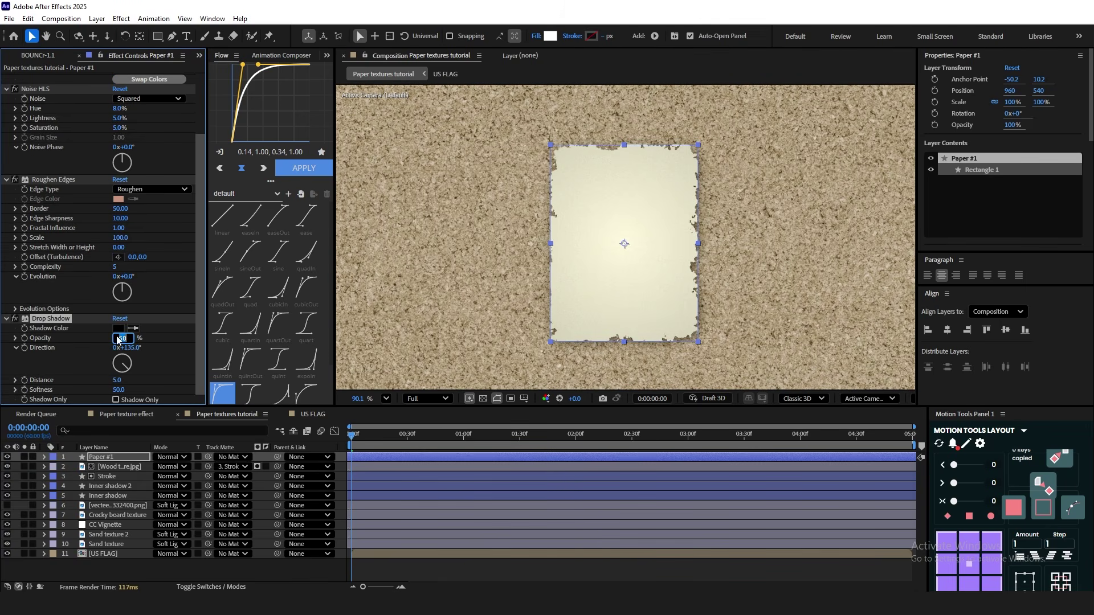
{"action": "type", "text": "80"}
{"action": "key", "text": "Return"}
{"action": "left_click_drag", "start_coordinate": [127, 373], "coordinate": [123, 381]}
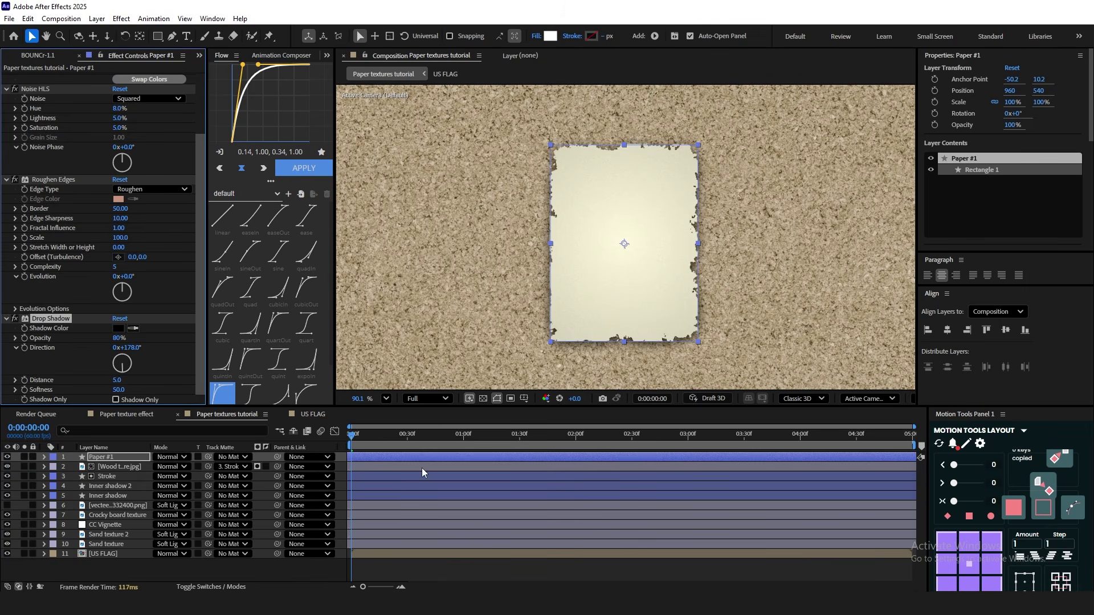
{"action": "left_click", "coordinate": [421, 569]}
Create a white 1920 x 1080 solid named "Fractal noise map" above Paper #1
{"action": "scroll", "coordinate": [762, 276], "scroll_direction": "down", "scroll_amount": 2}
{"action": "left_click", "coordinate": [386, 398]}
{"action": "left_click", "coordinate": [398, 298]}
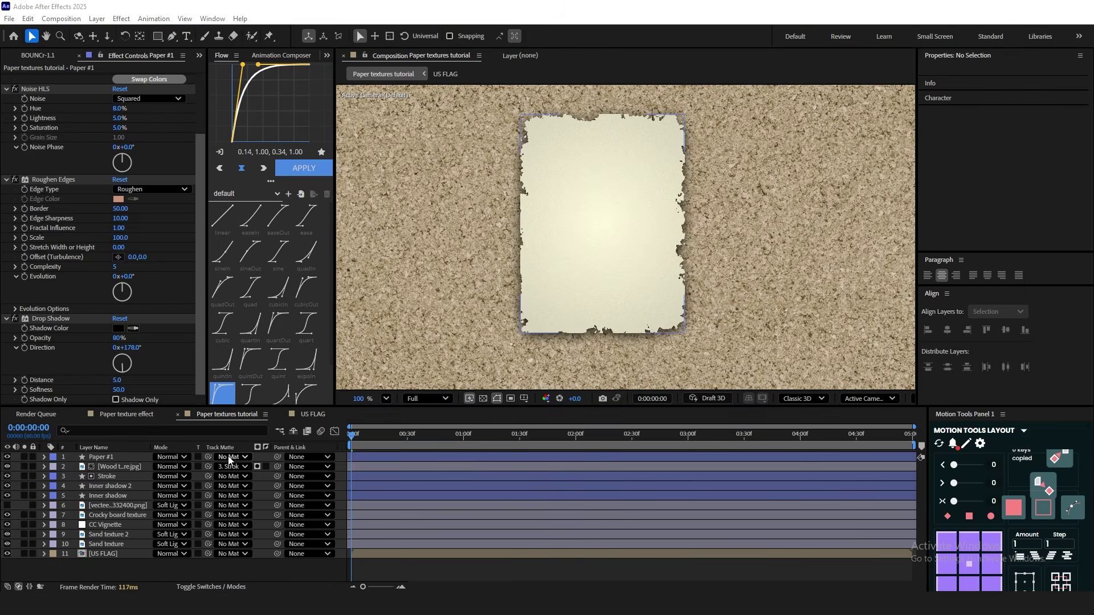
{"action": "right_click", "coordinate": [259, 458]}
{"action": "mouse_move", "coordinate": [357, 321]}
{"action": "left_click", "coordinate": [432, 350]}
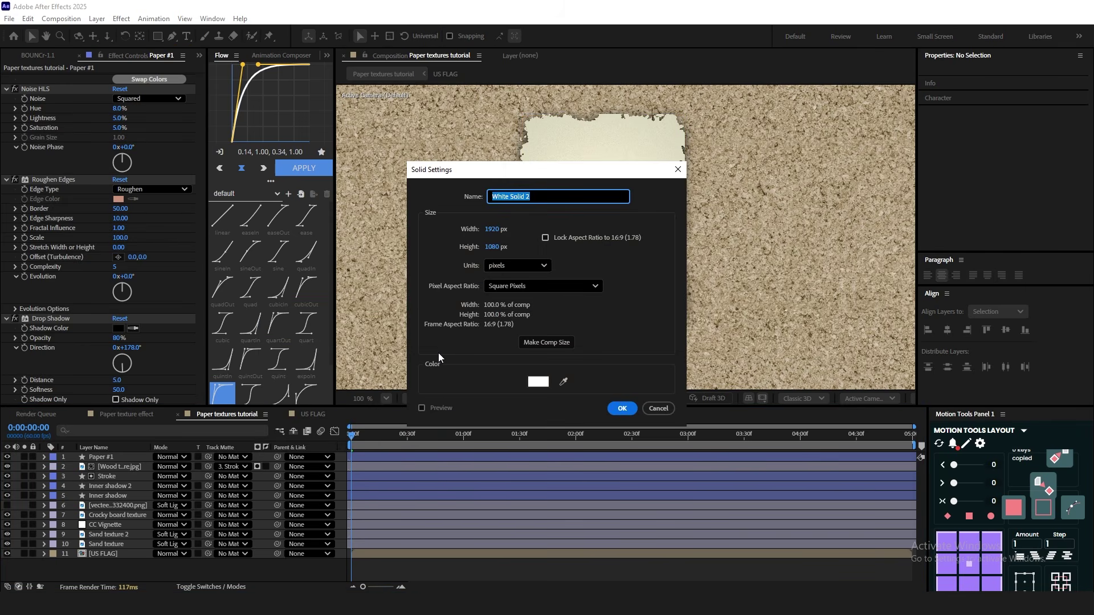
{"action": "type", "text": "Fractal noise map"}
{"action": "left_click", "coordinate": [619, 408]}
Apply the Fractal Noise effect to the Fractal noise map solid
{"action": "scroll", "coordinate": [468, 338], "scroll_direction": "down", "scroll_amount": 5}
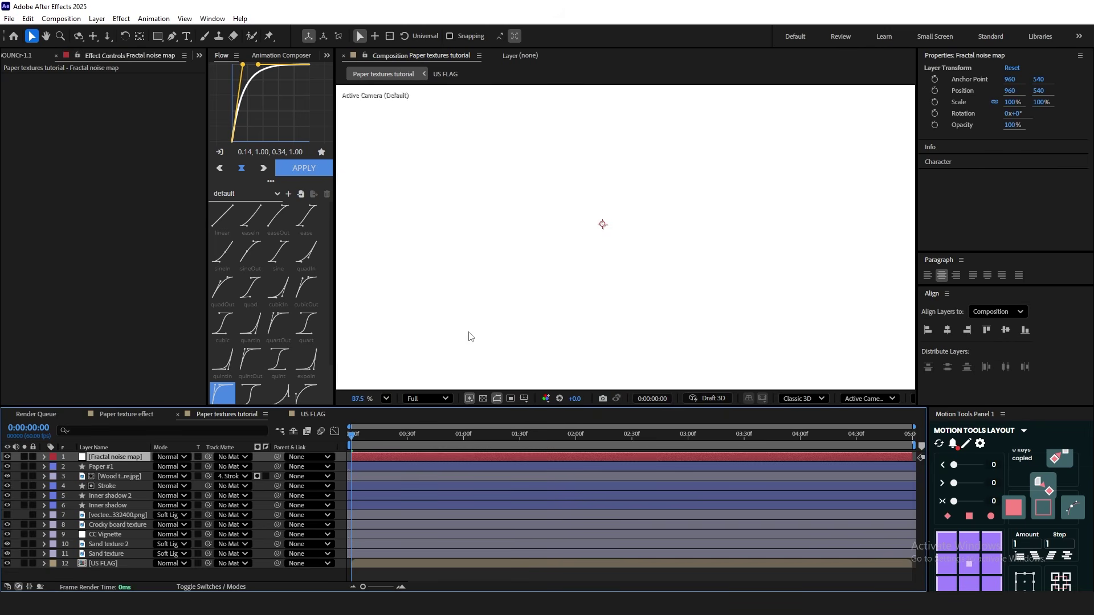
{"action": "scroll", "coordinate": [590, 262], "scroll_direction": "down", "scroll_amount": 2}
{"action": "key", "text": "ctrl+space"}
{"action": "type", "text": "frac"}
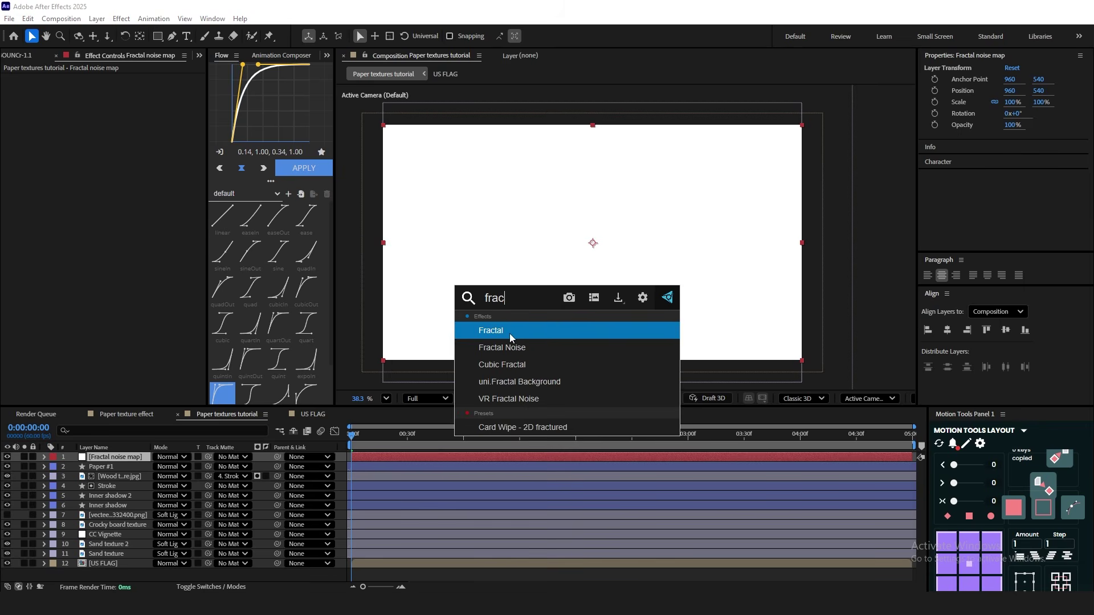
{"action": "left_click", "coordinate": [513, 345]}
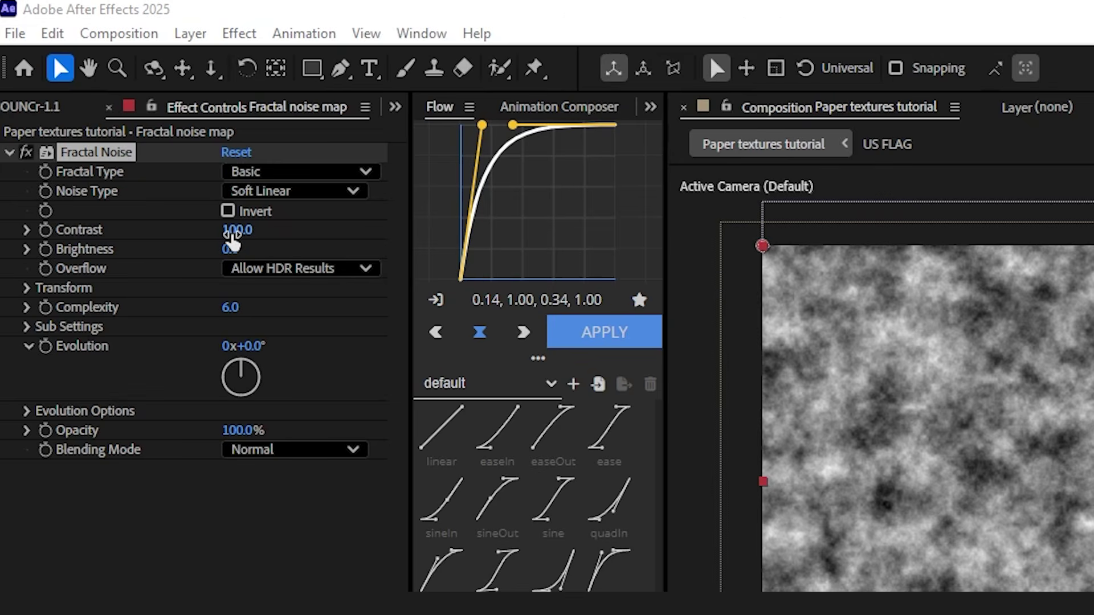
Raise the noise map's Contrast to about 1354 and its Brightness to about 425 to leave only sparse dark specks
{"action": "left_click_drag", "start_coordinate": [117, 116], "coordinate": [157, 120]}
{"action": "left_click_drag", "start_coordinate": [314, 240], "coordinate": [415, 240]}
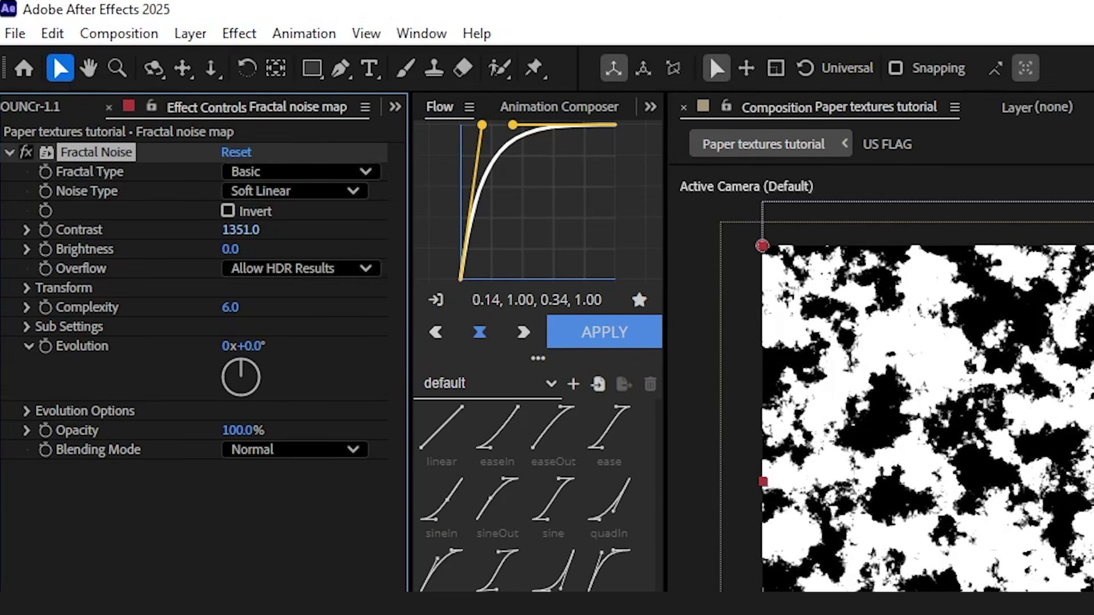
{"action": "left_click_drag", "start_coordinate": [342, 240], "coordinate": [337, 276]}
{"action": "left_click_drag", "start_coordinate": [229, 249], "coordinate": [721, 268]}
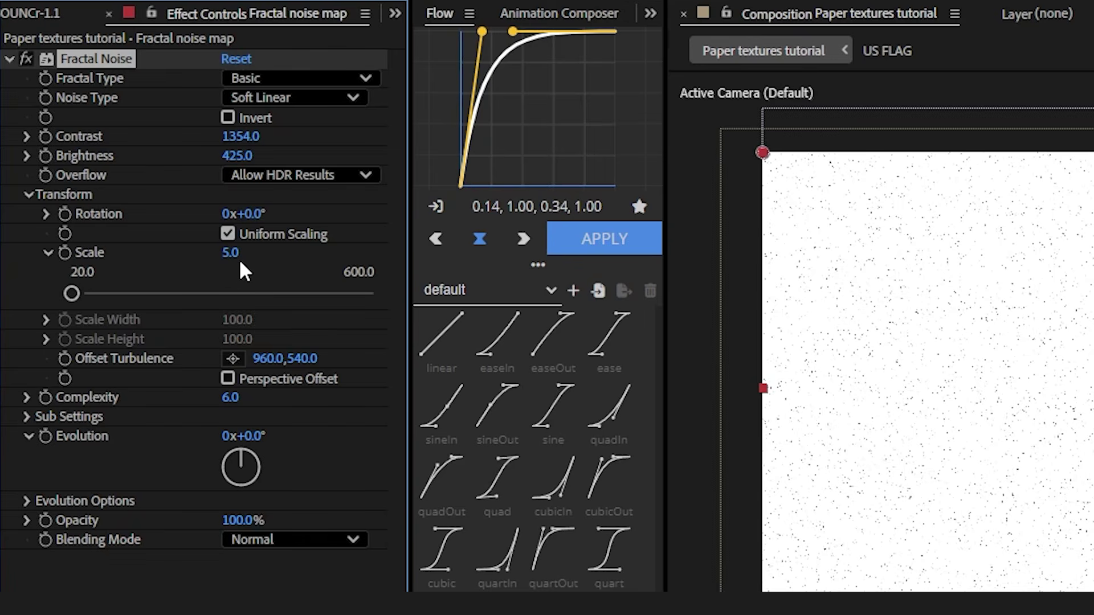
Refine the noise map's Fractal Noise to Scale 4, Contrast 1385, Brightness 483 and Complexity 20
{"action": "left_click", "coordinate": [231, 254]}
{"action": "type", "text": "9"}
{"action": "key", "text": "Return"}
{"action": "left_click", "coordinate": [231, 254]}
{"action": "type", "text": "4"}
{"action": "key", "text": "Return"}
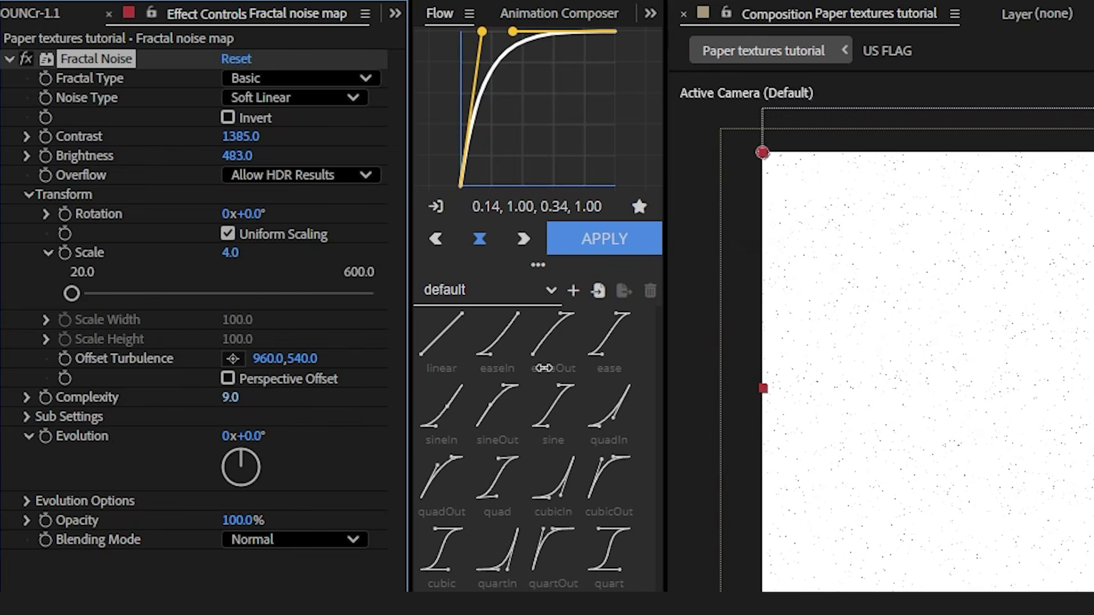
{"action": "left_click", "coordinate": [242, 397]}
{"action": "type", "text": "20"}
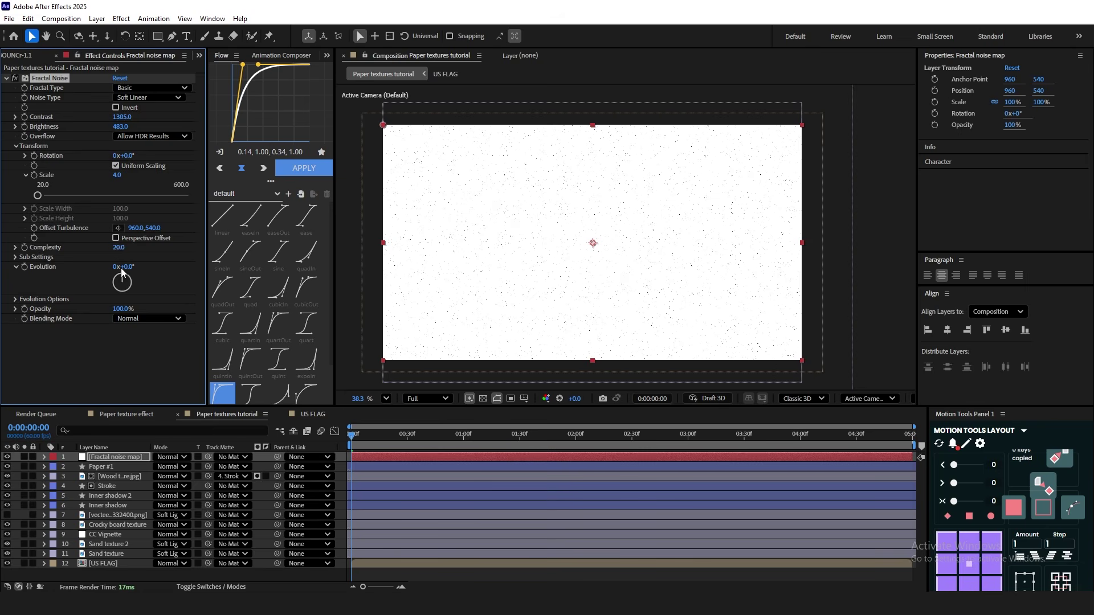
Use the Fractal noise map layer as a luma track matte for Paper #1
{"action": "left_click", "coordinate": [133, 461], "text": "ctrl"}
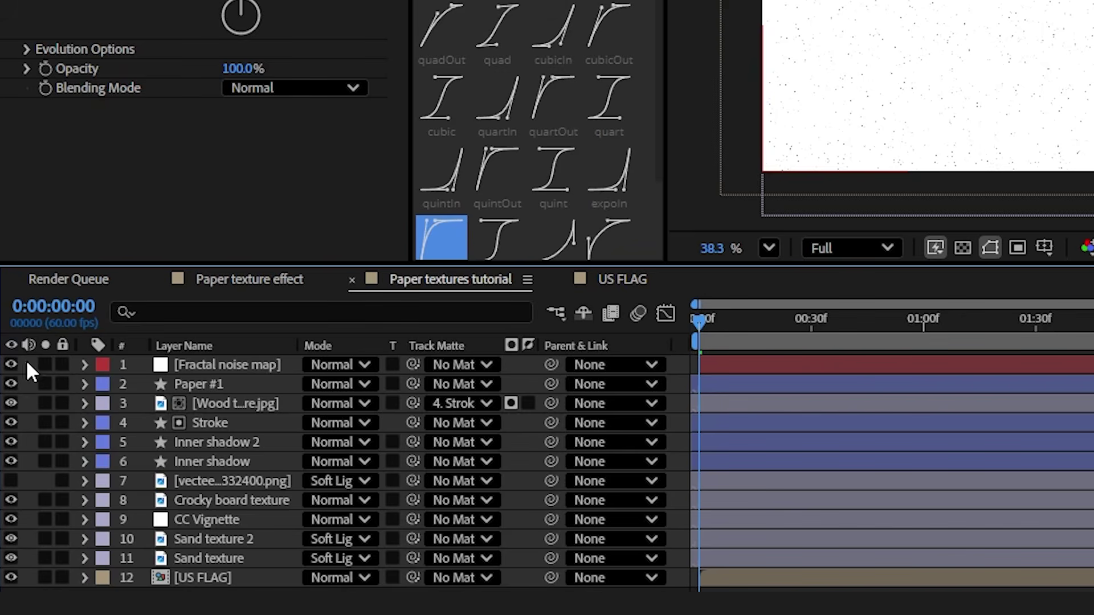
{"action": "left_click", "coordinate": [286, 378]}
{"action": "left_click_drag", "start_coordinate": [413, 384], "coordinate": [235, 364]}
{"action": "scroll", "coordinate": [1020, 64], "scroll_direction": "up", "scroll_amount": 5}
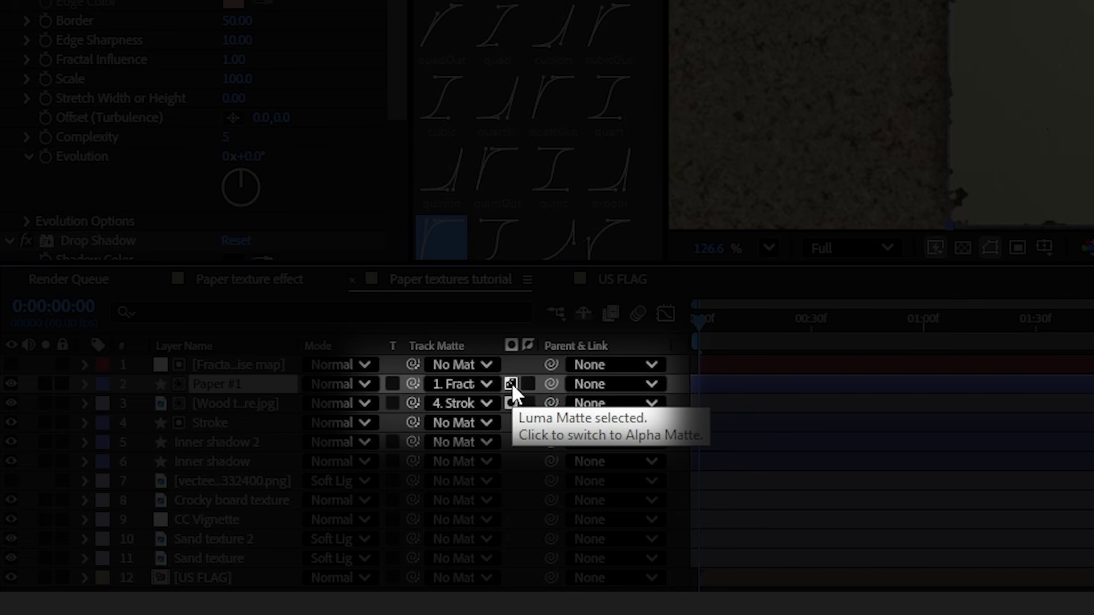
{"action": "left_click", "coordinate": [768, 247]}
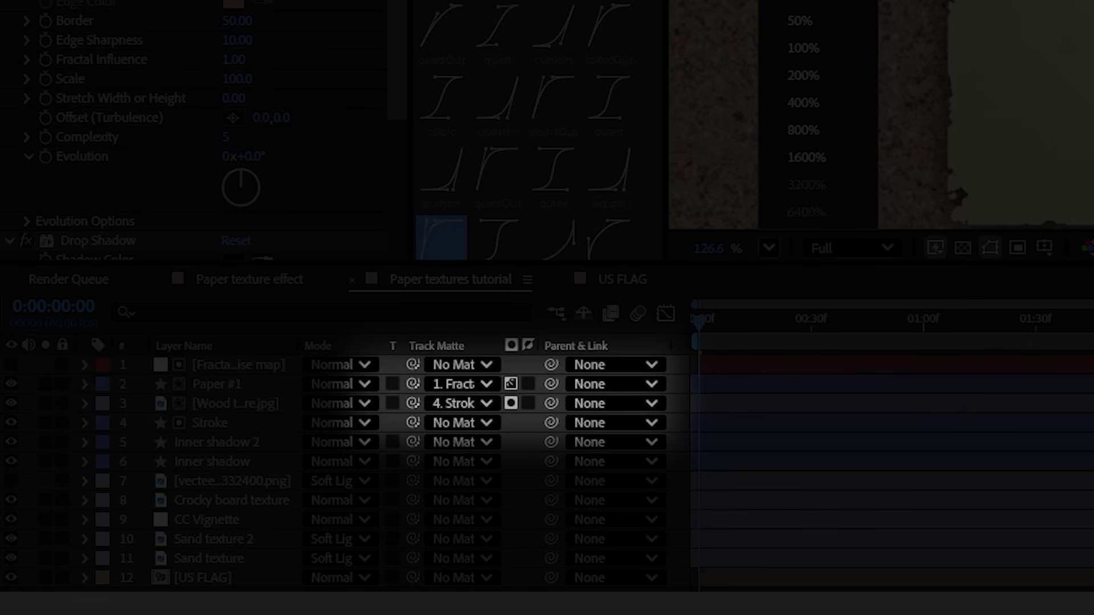
{"action": "left_click", "coordinate": [789, 3]}
Add Fractal Noise to the Paper #1 layer and set its Blending Mode to Overlay
{"action": "key", "text": "ctrl+space"}
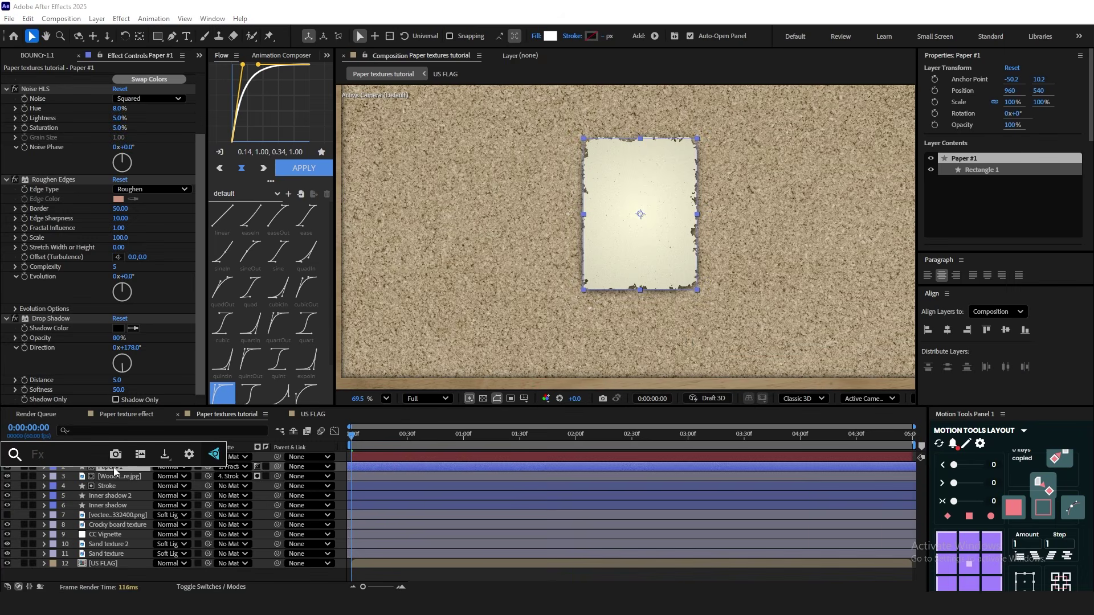
{"action": "type", "text": "frac"}
{"action": "left_click", "coordinate": [59, 491]}
{"action": "scroll", "coordinate": [637, 260], "scroll_direction": "up", "scroll_amount": 3}
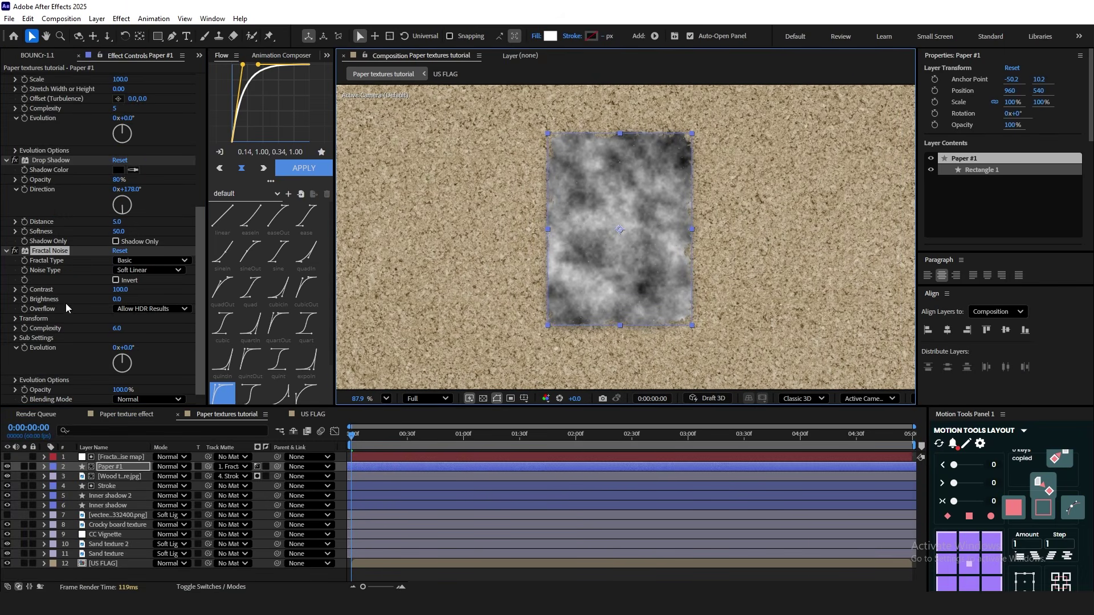
{"action": "left_click", "coordinate": [131, 400]}
{"action": "left_click", "coordinate": [151, 241]}
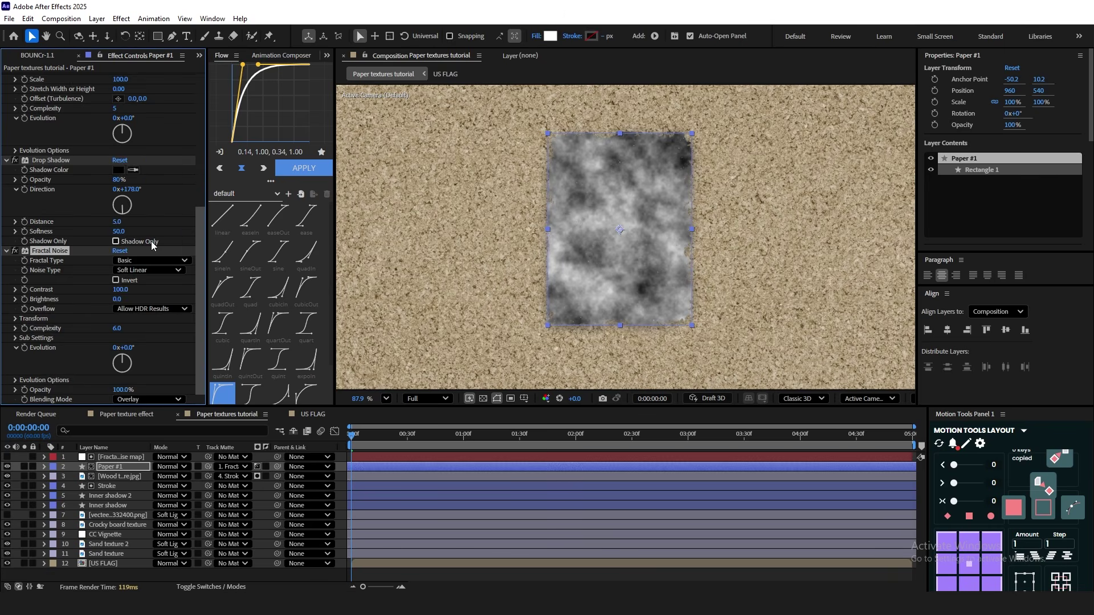
Enlarge the Fractal Noise Scale on Paper #1 to about 342.7 for broader stains
{"action": "left_click", "coordinate": [26, 348]}
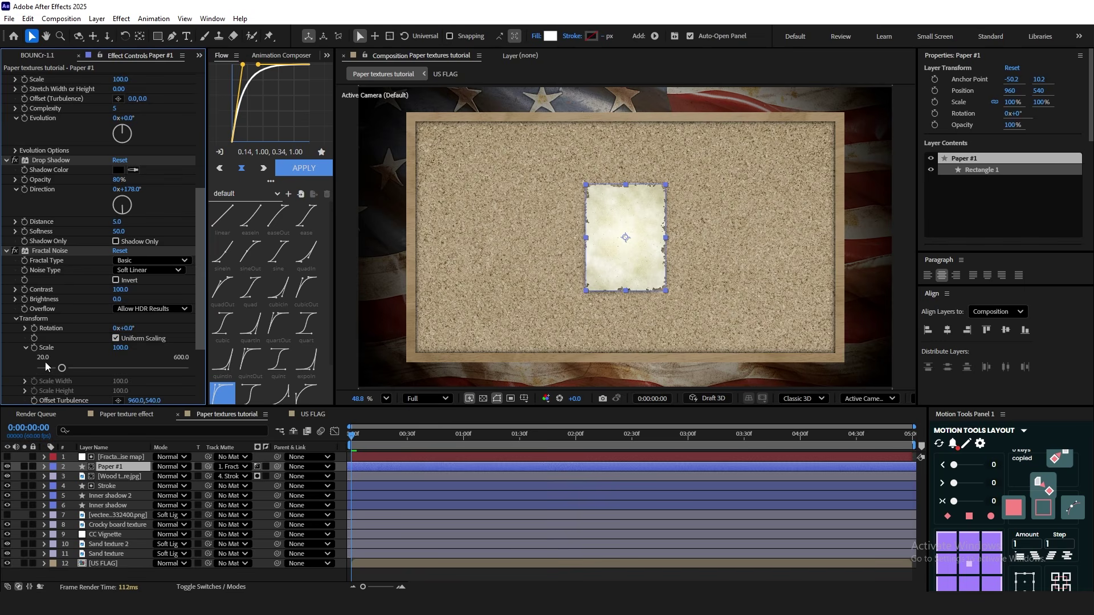
{"action": "left_click_drag", "start_coordinate": [59, 368], "coordinate": [122, 363]}
{"action": "key", "text": "F2"}
{"action": "scroll", "coordinate": [712, 256], "scroll_direction": "down", "scroll_amount": 5}
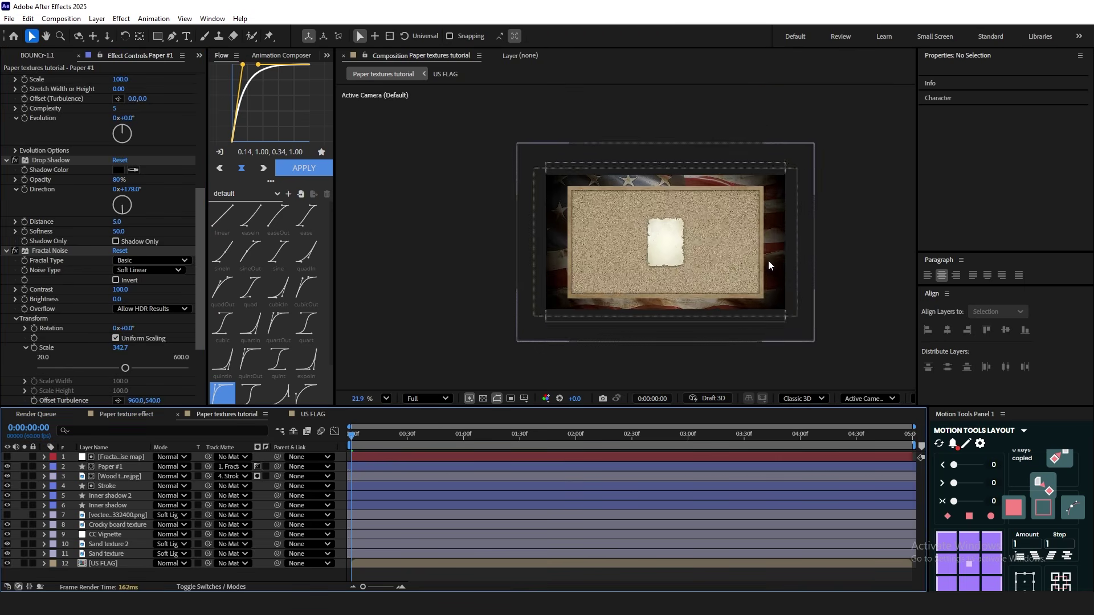
Switch Paper #1's effects back on to compare the textured sheet with the plain shape
{"action": "left_click", "coordinate": [386, 398]}
{"action": "left_click", "coordinate": [419, 185]}
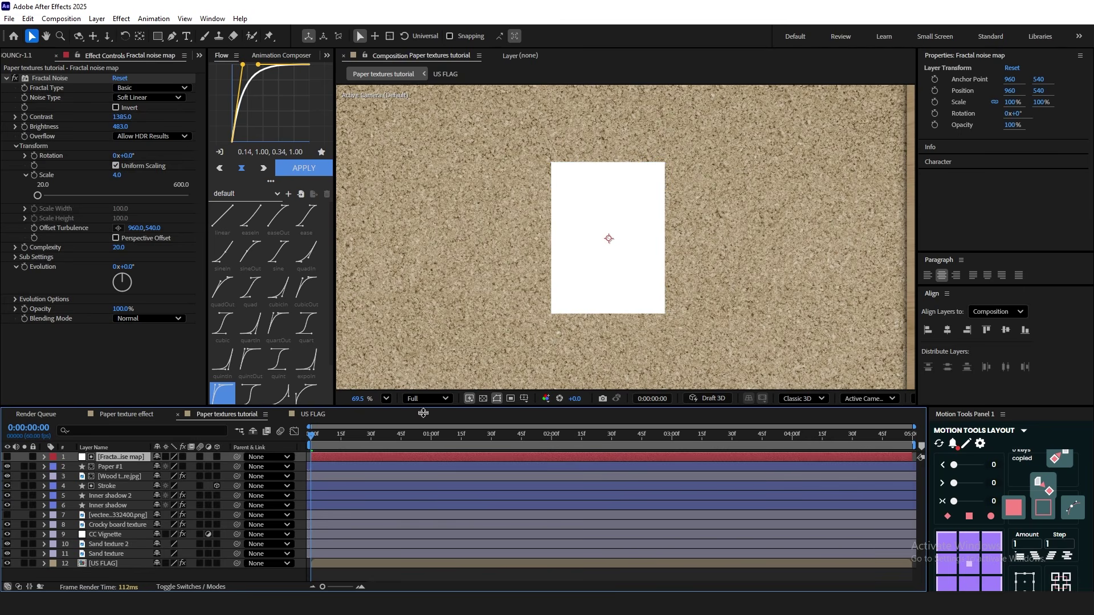
{"action": "left_click", "coordinate": [182, 467]}
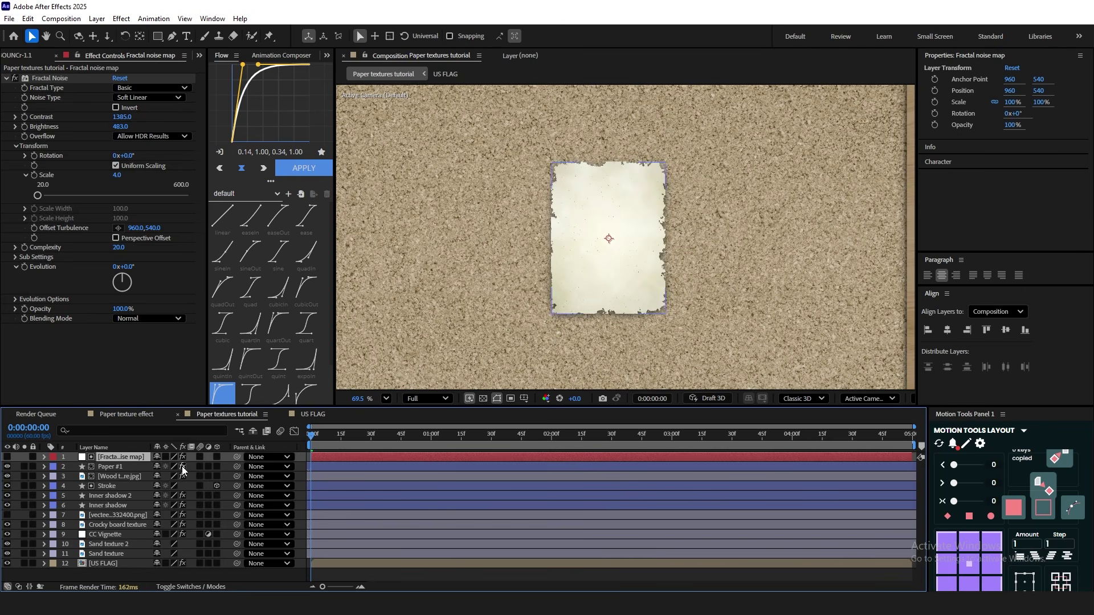
{"action": "scroll", "coordinate": [612, 323], "scroll_direction": "down", "scroll_amount": 4}
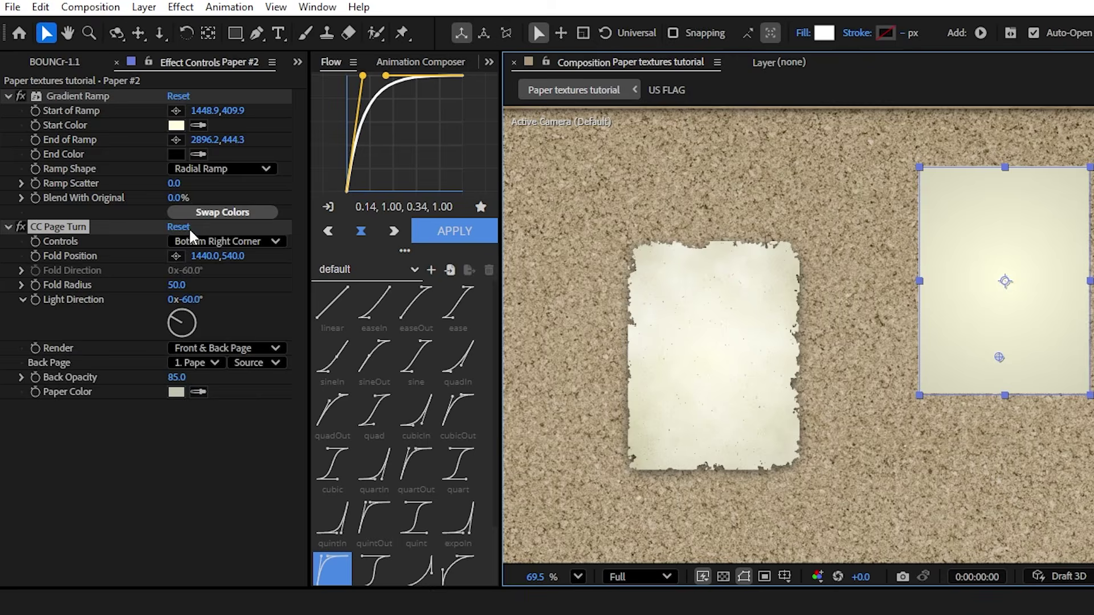
Set Paper #2's CC Page Turn to Classic UI controls with Back Page None and a pale cream Paper Color
{"action": "left_click", "coordinate": [226, 241]}
{"action": "left_click", "coordinate": [237, 272]}
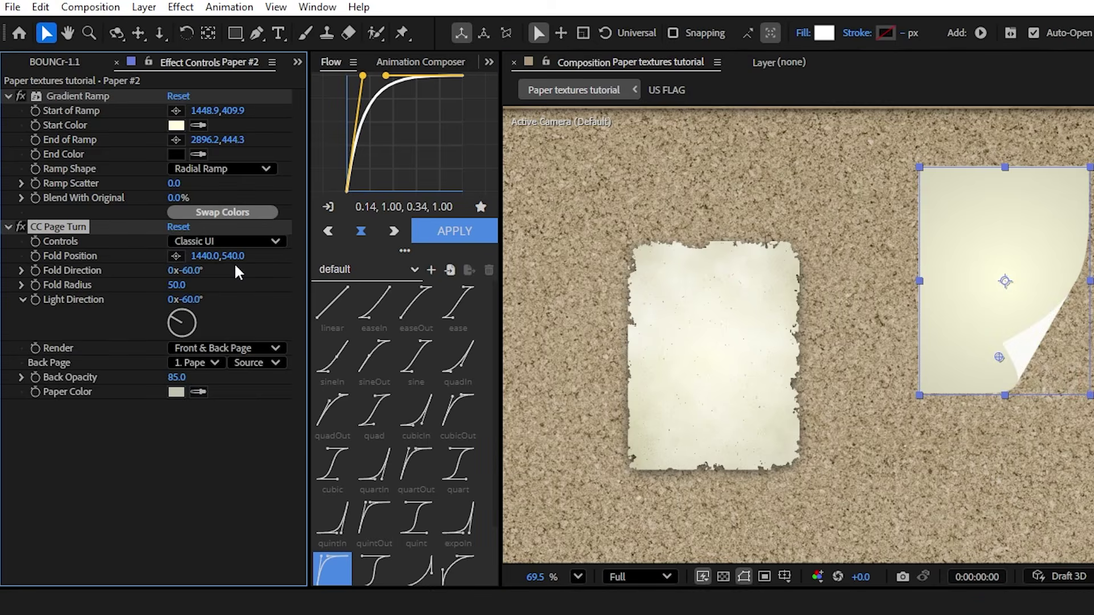
{"action": "left_click", "coordinate": [197, 362]}
{"action": "left_click", "coordinate": [200, 378]}
{"action": "left_click", "coordinate": [176, 392]}
{"action": "key", "text": "Return"}
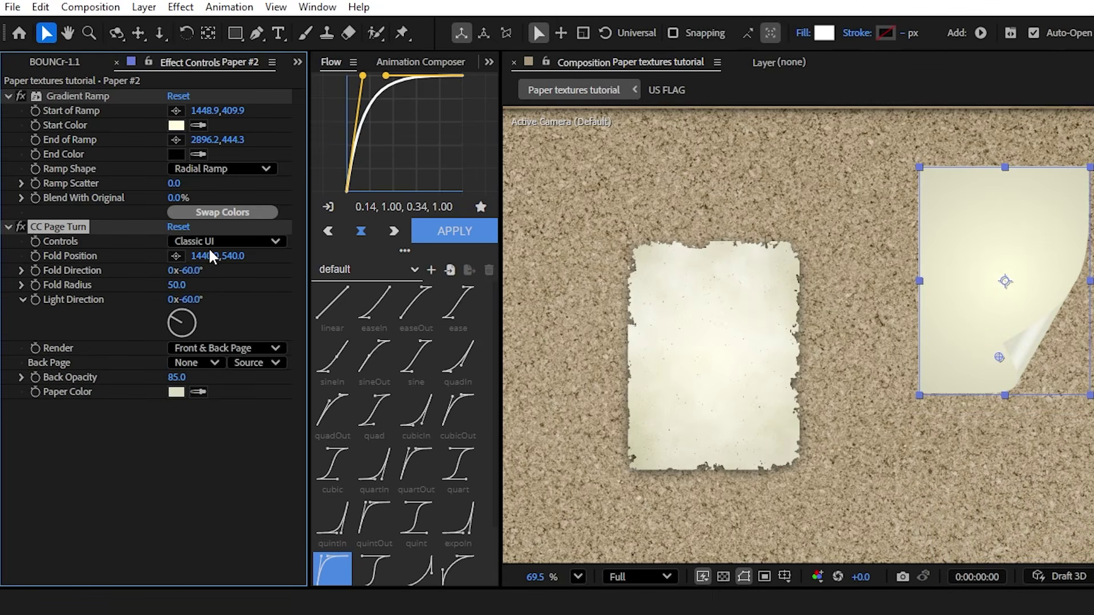
Shape Paper #2's corner curl with Fold Radius 30, Fold Direction about -50° and Fold Position about 1536, 505
{"action": "left_click_drag", "start_coordinate": [999, 357], "coordinate": [1027, 350]}
{"action": "left_click", "coordinate": [176, 285]}
{"action": "type", "text": "3"}
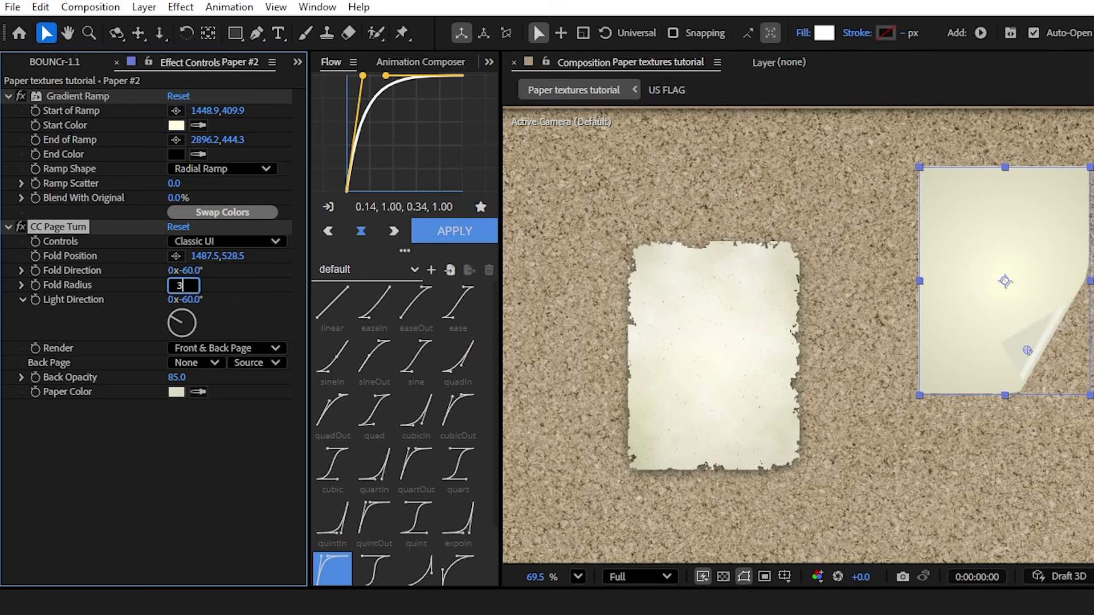
{"action": "type", "text": "0"}
{"action": "key", "text": "Return"}
{"action": "mouse_move", "coordinate": [189, 270]}
{"action": "left_mouse_down"}
{"action": "mouse_move", "coordinate": [177, 270]}
{"action": "mouse_move", "coordinate": [196, 271]}
{"action": "left_mouse_up"}
{"action": "left_click_drag", "start_coordinate": [1027, 350], "coordinate": [1055, 352]}
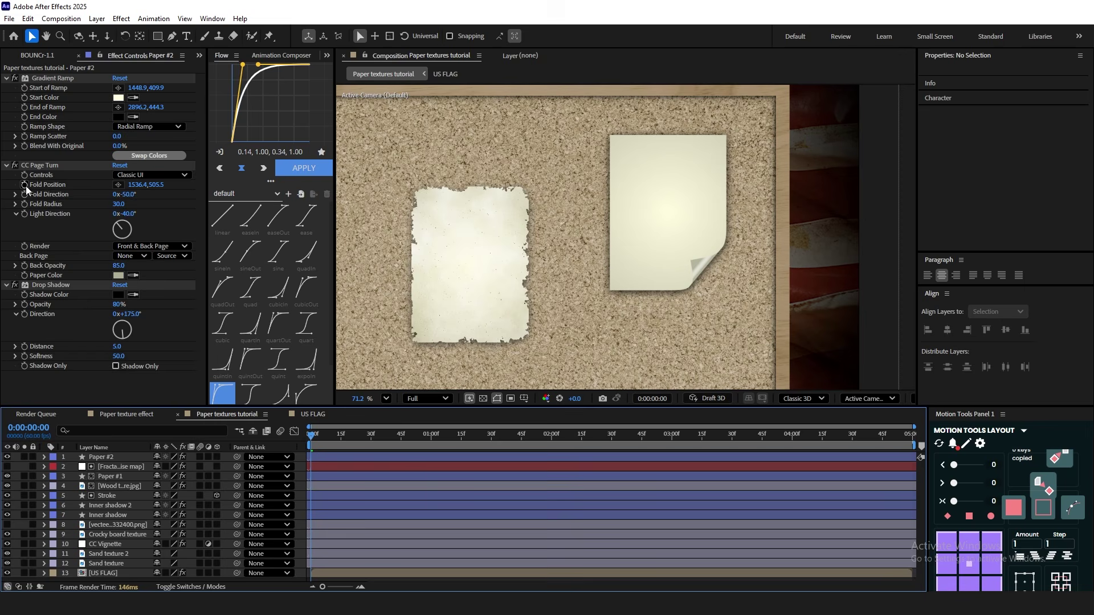
Add the expression wiggle(5,15) to the Fold Position of Paper #2's CC Page Turn effect
{"action": "left_click", "coordinate": [24, 185], "text": "alt"}
{"action": "type", "text": "wiggle()"}
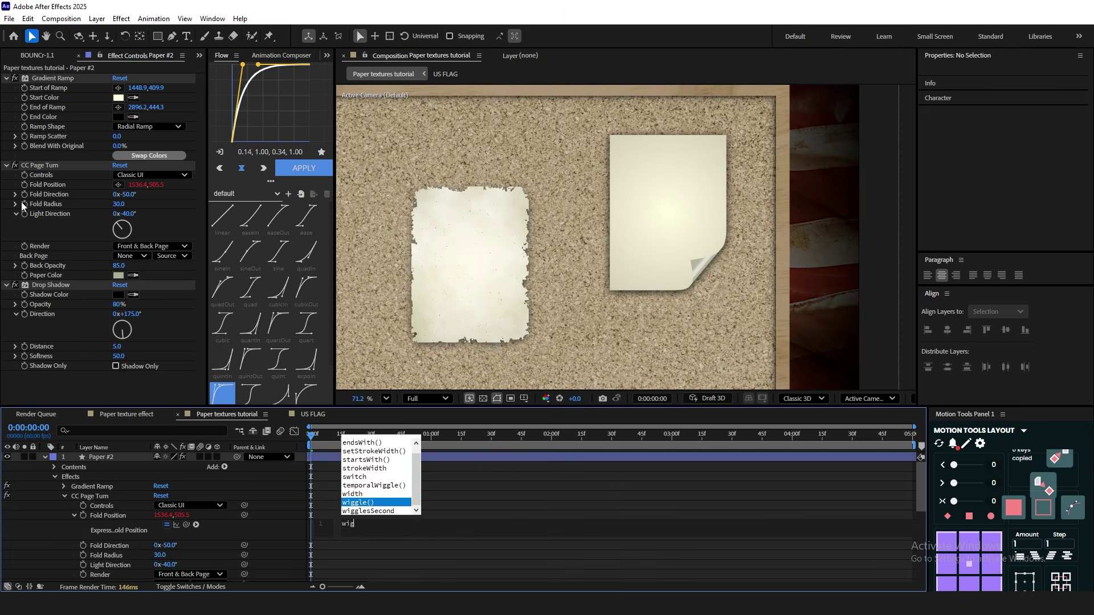
{"action": "type", "text": "5,15"}
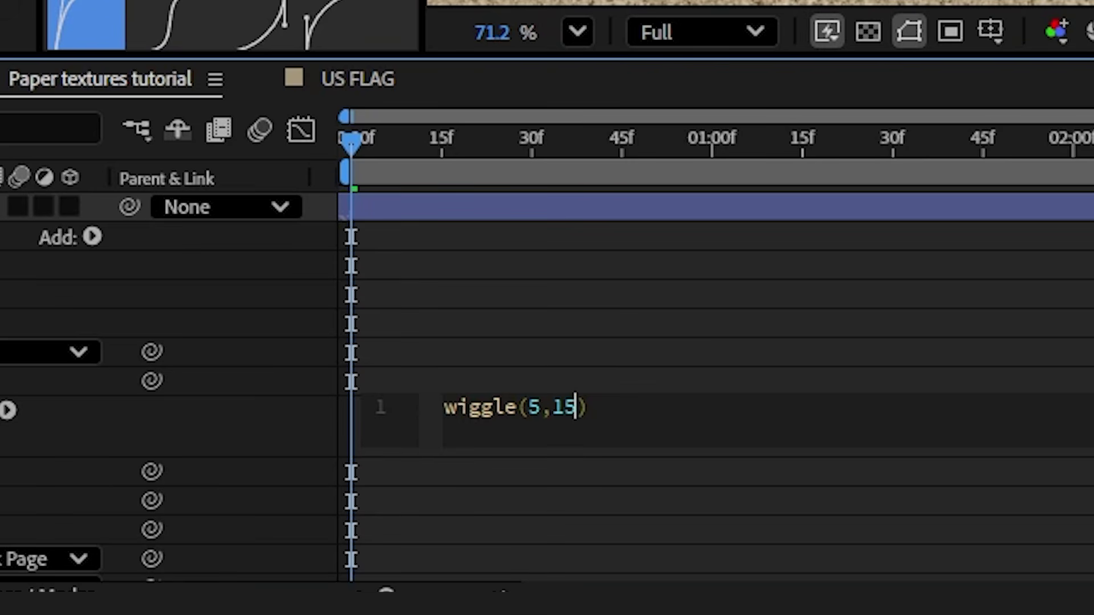
{"action": "left_click_drag", "start_coordinate": [606, 413], "coordinate": [371, 427]}
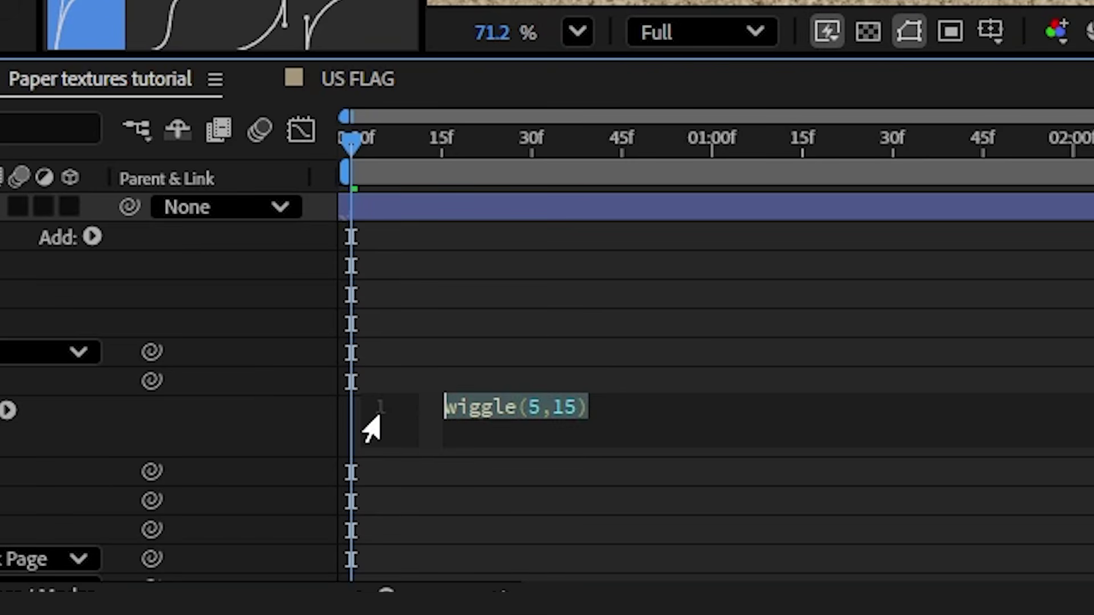
{"action": "left_click", "coordinate": [696, 422]}
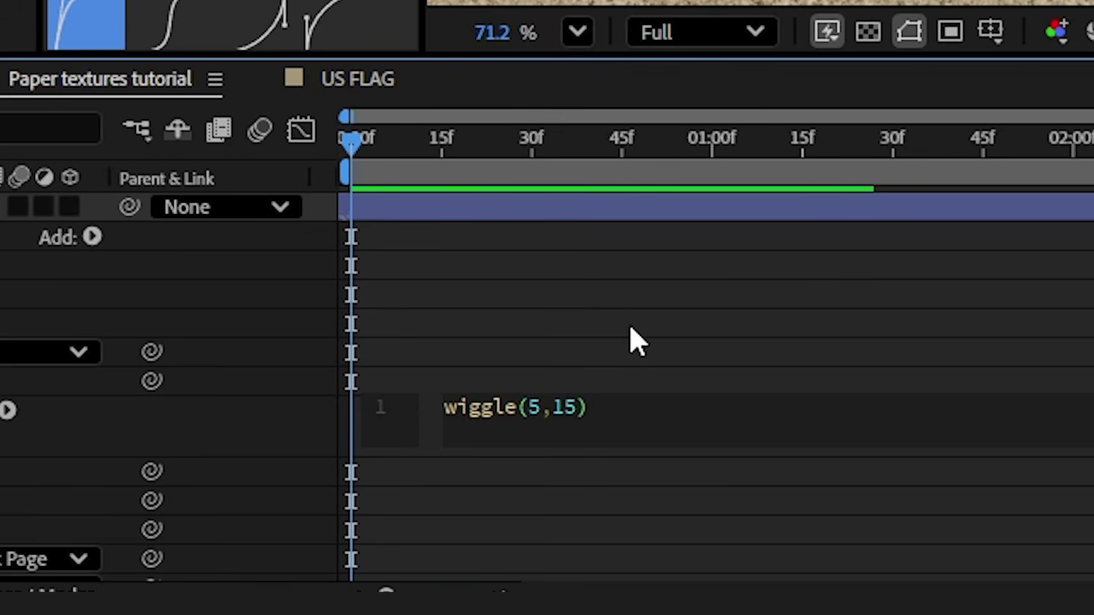
{"action": "key", "text": "KP_Enter"}
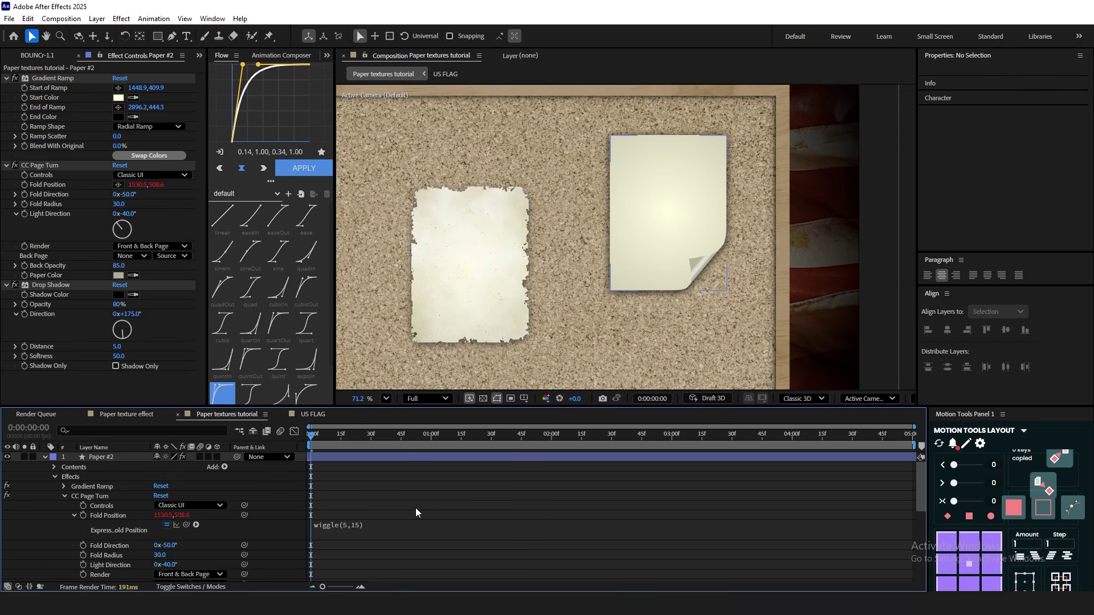
Play back the corner-curl animation on Paper #2 from the start, and look over the whole cork board
{"action": "left_click_drag", "start_coordinate": [339, 439], "coordinate": [311, 441]}
{"action": "key", "text": "space"}
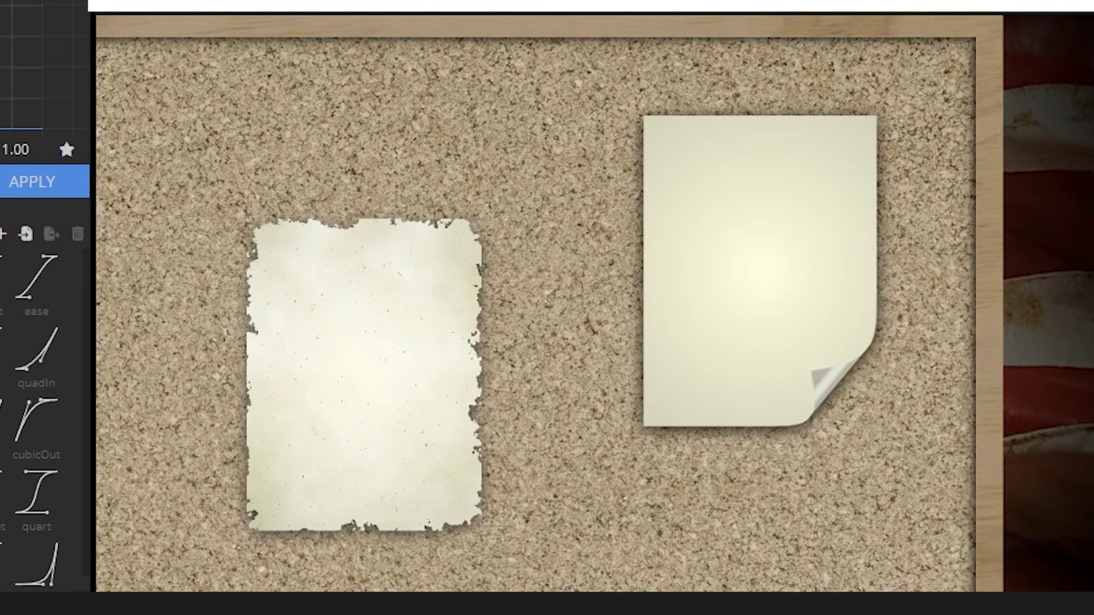
{"action": "key", "text": "space"}
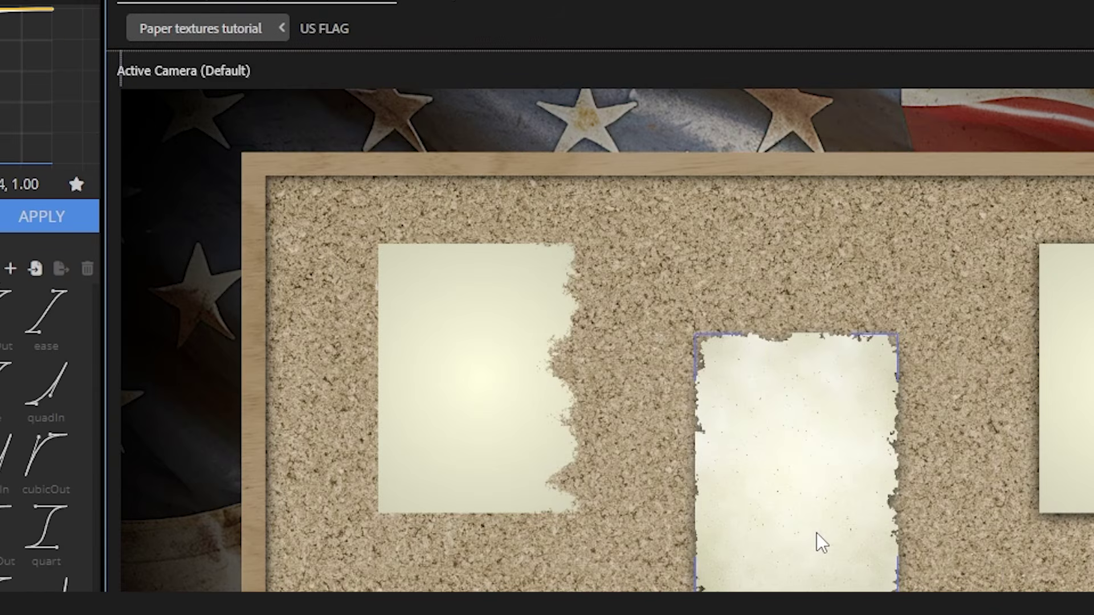
{"action": "scroll", "coordinate": [826, 529], "scroll_direction": "down", "scroll_amount": 1}
{"action": "left_click_drag", "start_coordinate": [826, 529], "coordinate": [712, 373]}
{"action": "scroll", "coordinate": [713, 373], "scroll_direction": "down", "scroll_amount": 2}
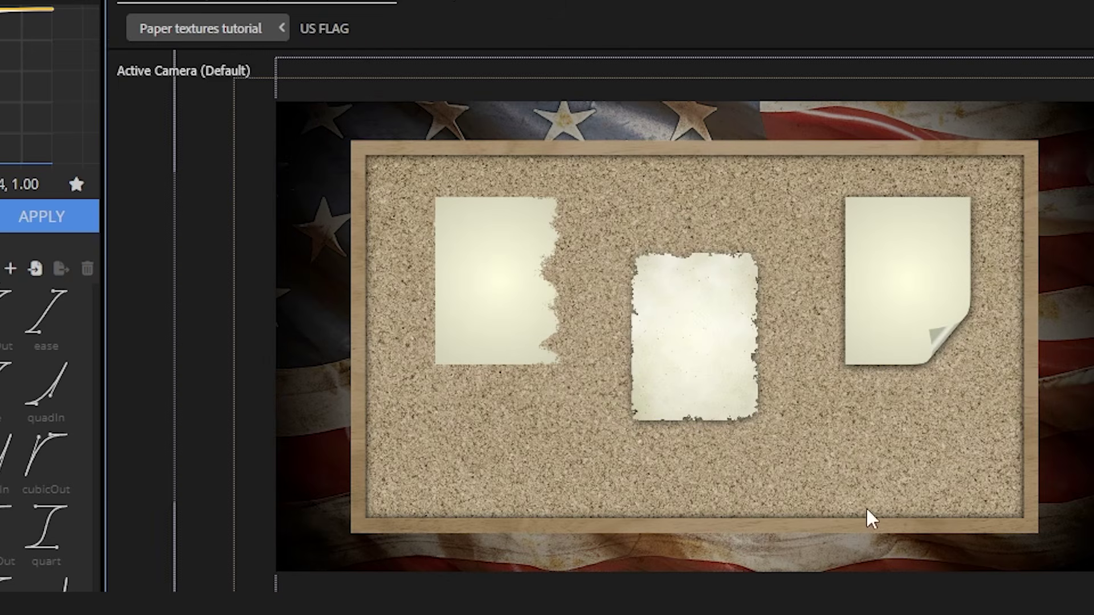
Select the Paper #3 (Tear) layer and collapse its properties
{"action": "left_click", "coordinate": [255, 601]}
{"action": "left_click", "coordinate": [297, 233]}
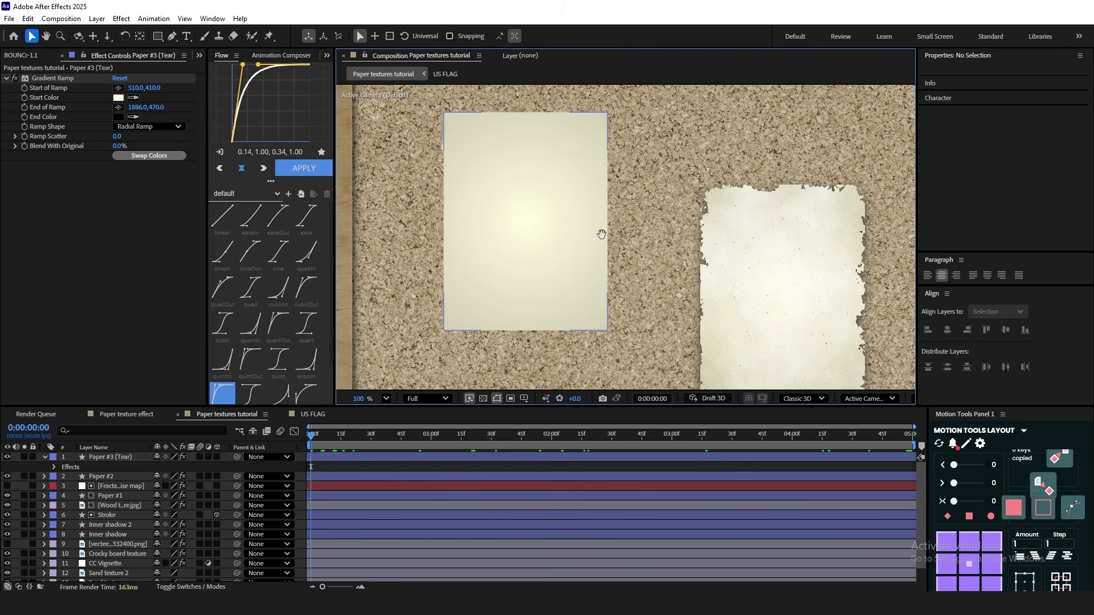
{"action": "left_click_drag", "start_coordinate": [601, 234], "coordinate": [601, 258]}
{"action": "left_click", "coordinate": [590, 275]}
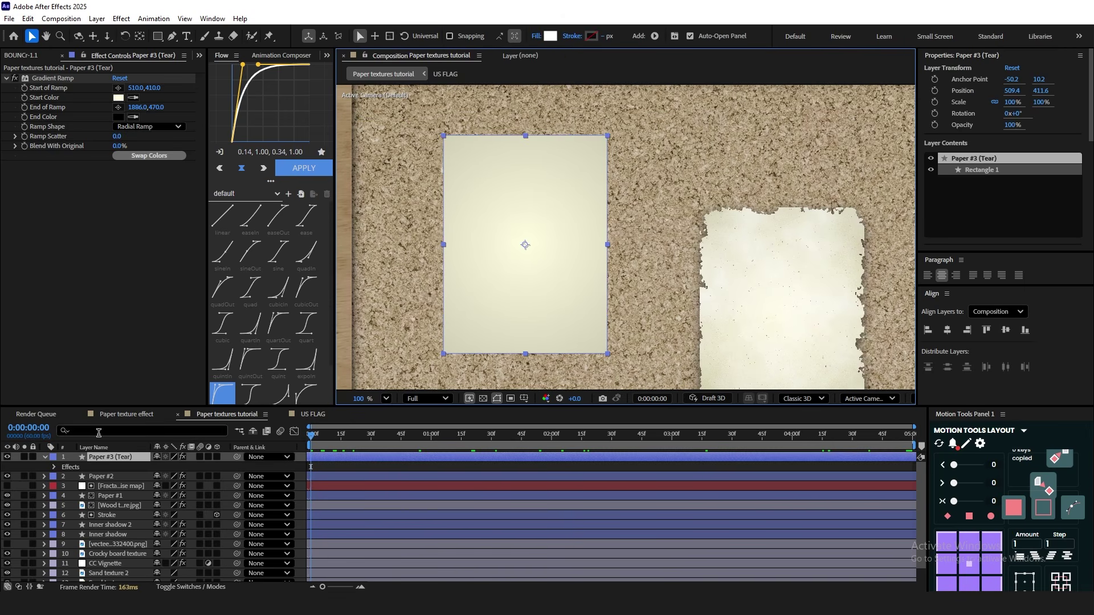
{"action": "left_click", "coordinate": [45, 457]}
{"action": "left_click", "coordinate": [45, 457]}
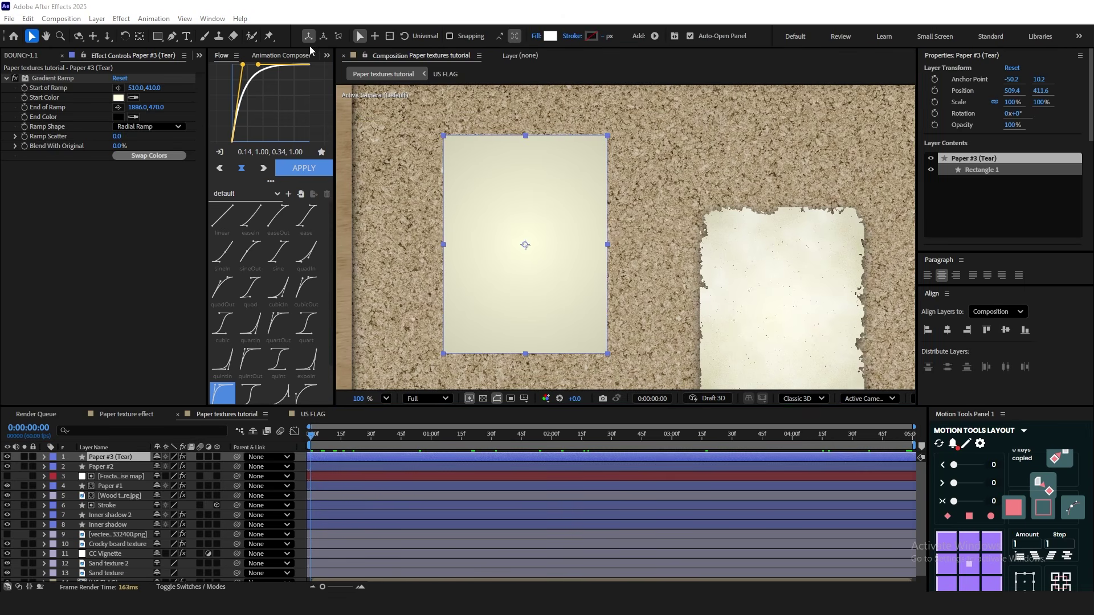
Draw a closed zigzag Pen tool mask over the right-hand strip of Paper #3 (Tear), with jagged points all along the paper's edge
{"action": "left_click", "coordinate": [171, 38]}
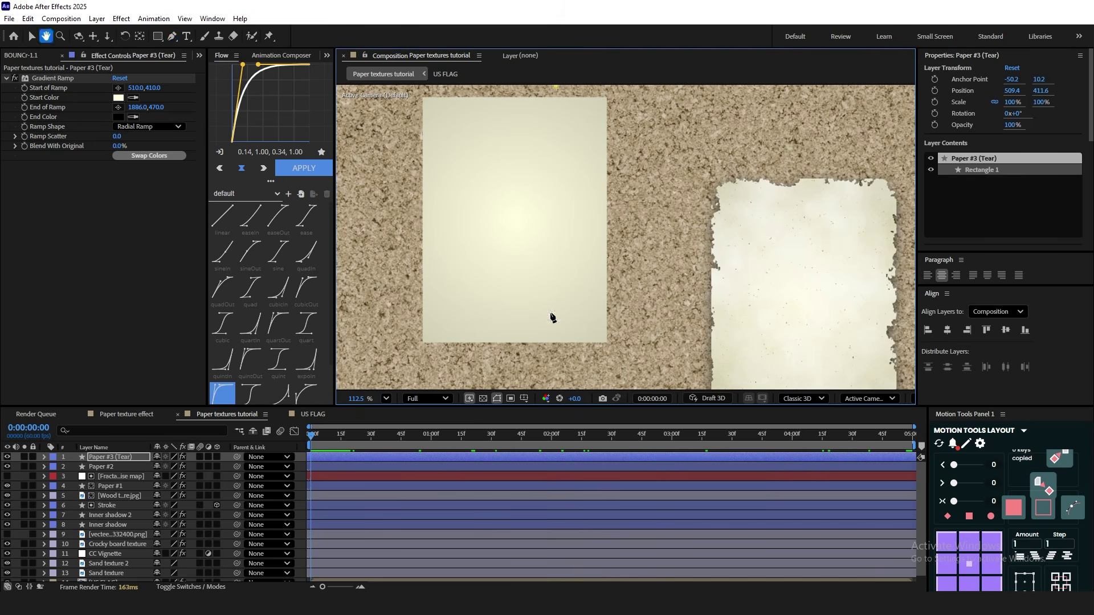
{"action": "left_click", "coordinate": [555, 361]}
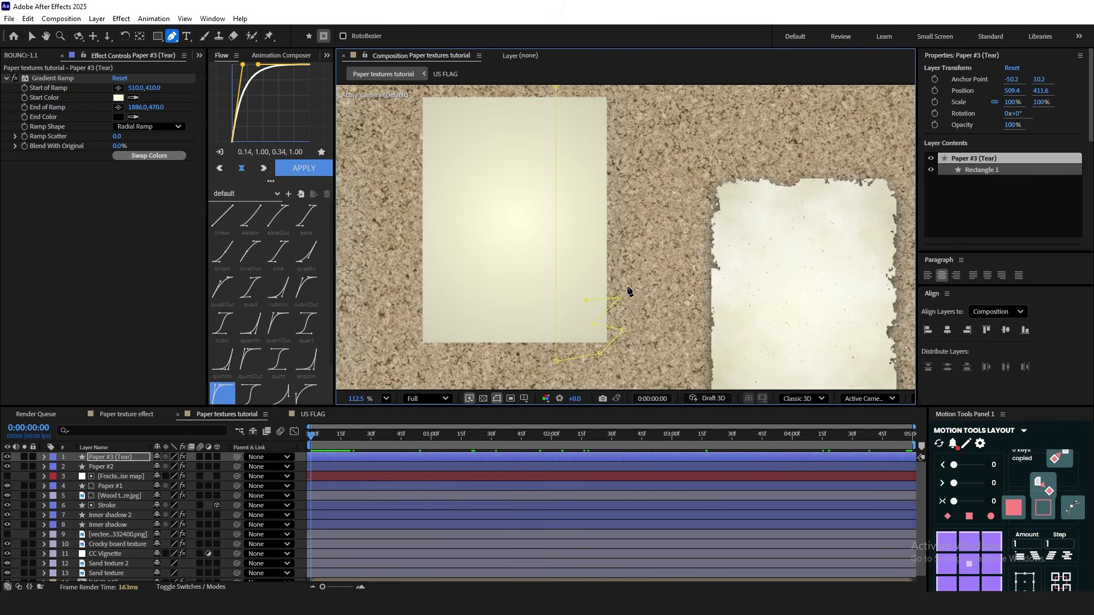
{"action": "scroll", "coordinate": [629, 291], "scroll_direction": "up", "scroll_amount": 4}
{"action": "left_click", "coordinate": [602, 250]}
{"action": "left_click", "coordinate": [570, 245]}
{"action": "left_click", "coordinate": [602, 236]}
{"action": "left_click_drag", "start_coordinate": [602, 235], "coordinate": [635, 281]}
{"action": "left_click", "coordinate": [586, 272]}
{"action": "left_click", "coordinate": [658, 265]}
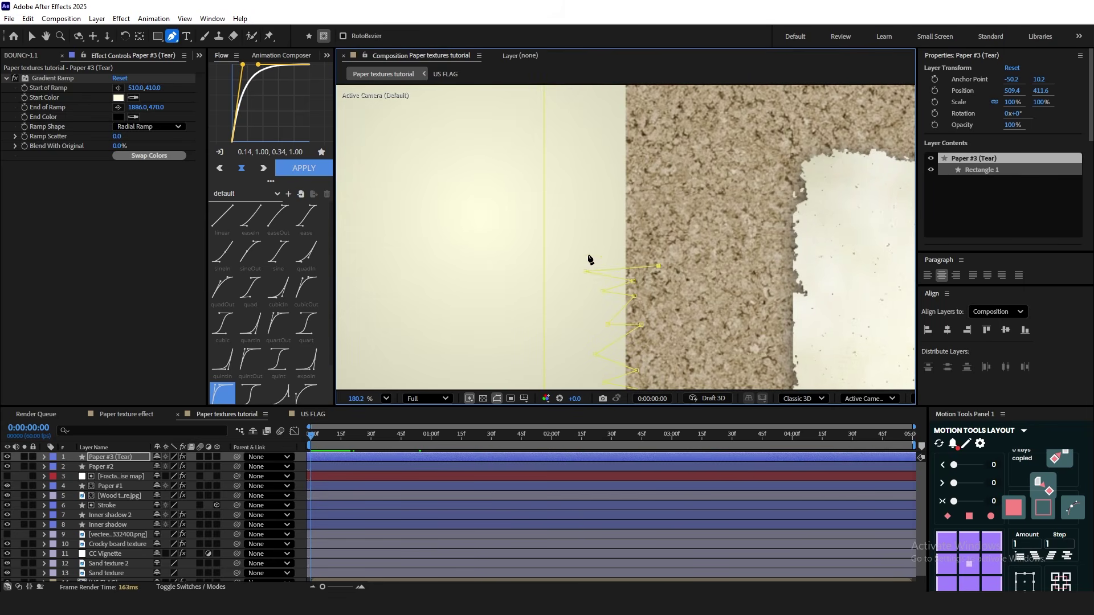
{"action": "scroll", "coordinate": [636, 220], "scroll_direction": "up", "scroll_amount": 2}
{"action": "scroll", "coordinate": [619, 220], "scroll_direction": "left", "scroll_amount": 1}
{"action": "scroll", "coordinate": [615, 199], "scroll_direction": "up", "scroll_amount": 2}
{"action": "scroll", "coordinate": [620, 230], "scroll_direction": "left", "scroll_amount": 1}
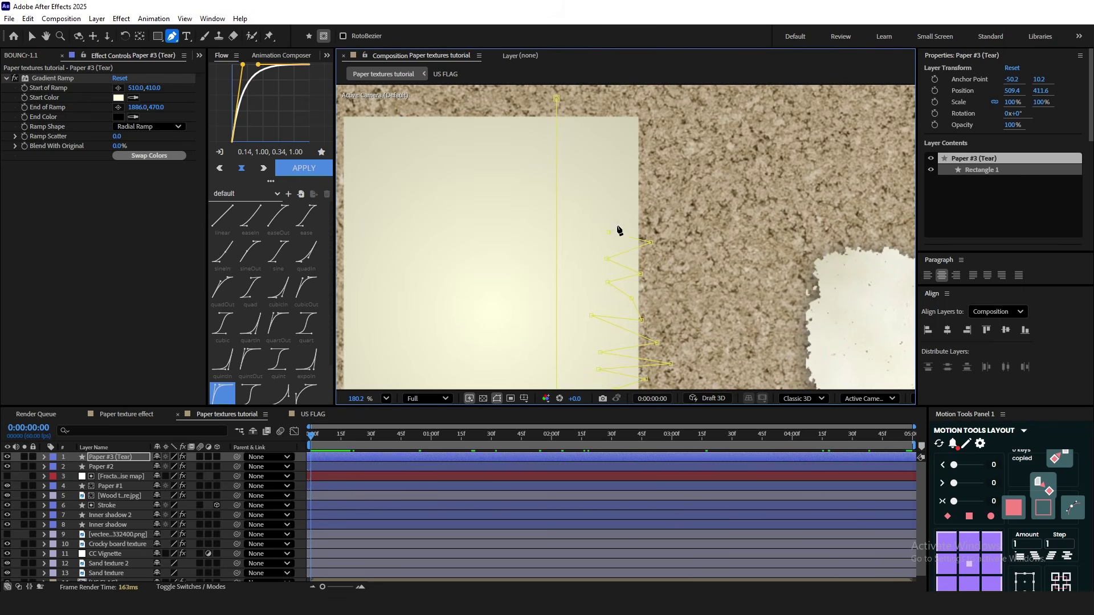
{"action": "left_click", "coordinate": [588, 105]}
{"action": "left_click", "coordinate": [556, 98]}
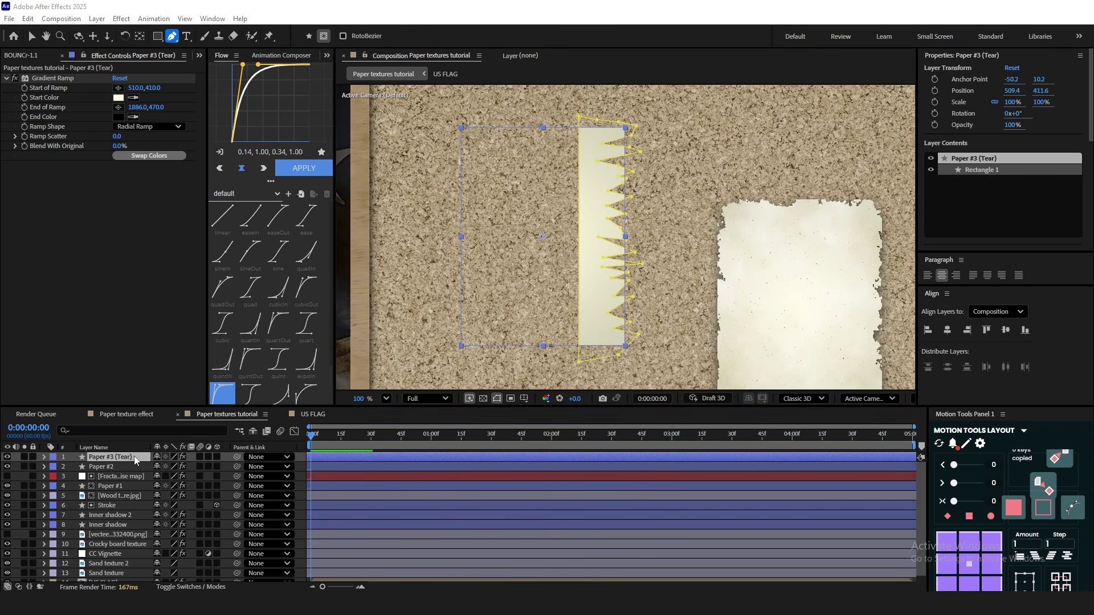
Duplicate the Paper #3 (Tear) layer and rename the copy Paper #3 (Fill)
{"action": "left_click", "coordinate": [131, 457]}
{"action": "key", "text": "ctrl+d"}
{"action": "right_click", "coordinate": [131, 457]}
{"action": "left_click", "coordinate": [163, 425]}
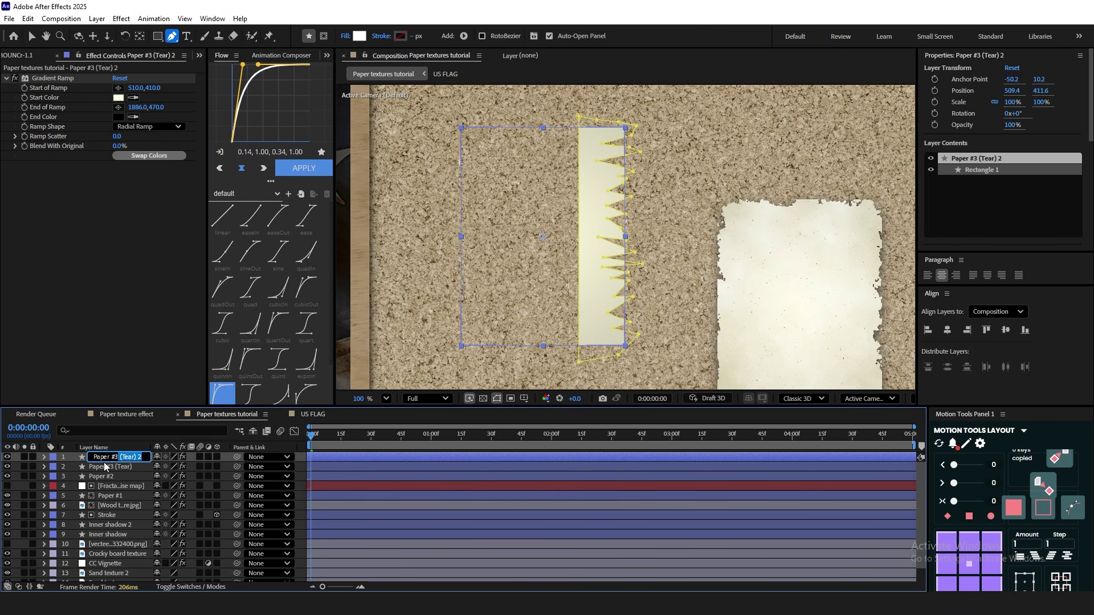
{"action": "key", "text": "Return"}
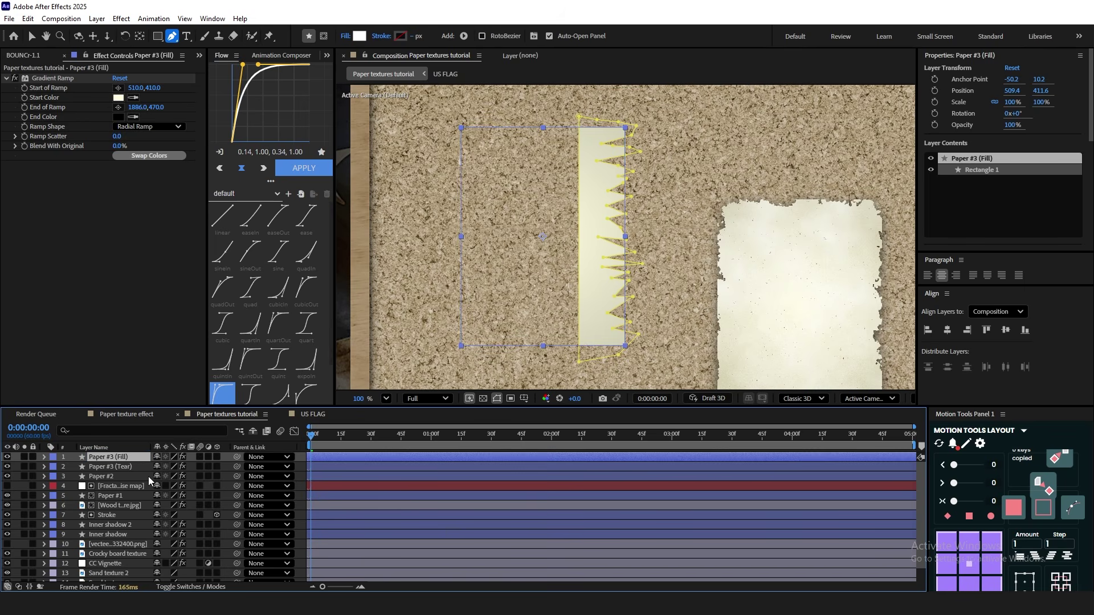
Invert Mask 1 on the Paper #3 (Fill) layer
{"action": "key", "text": "m"}
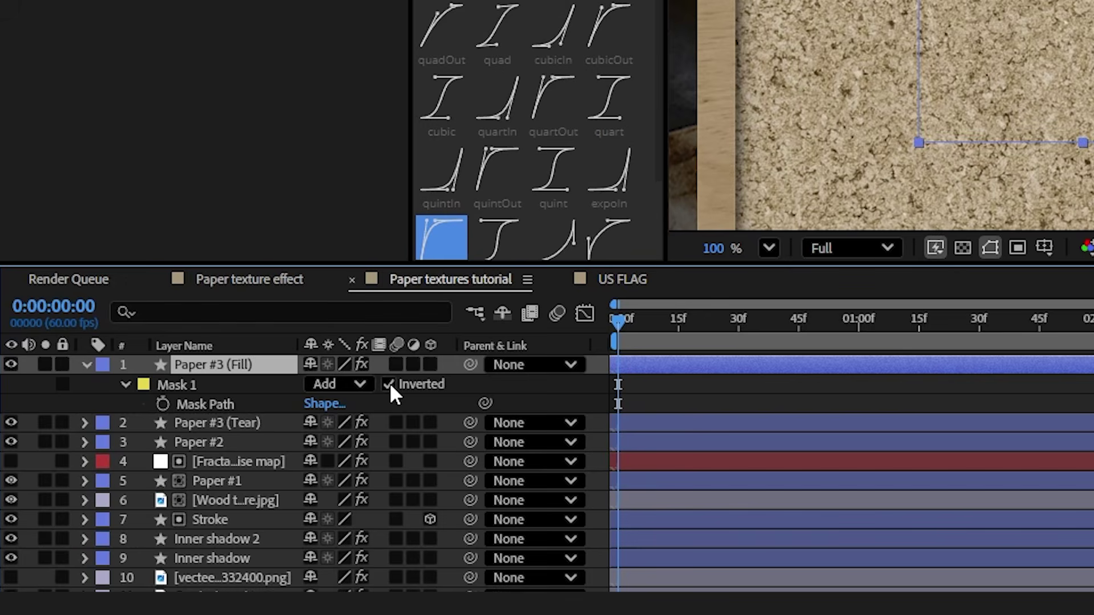
{"action": "left_click", "coordinate": [197, 466]}
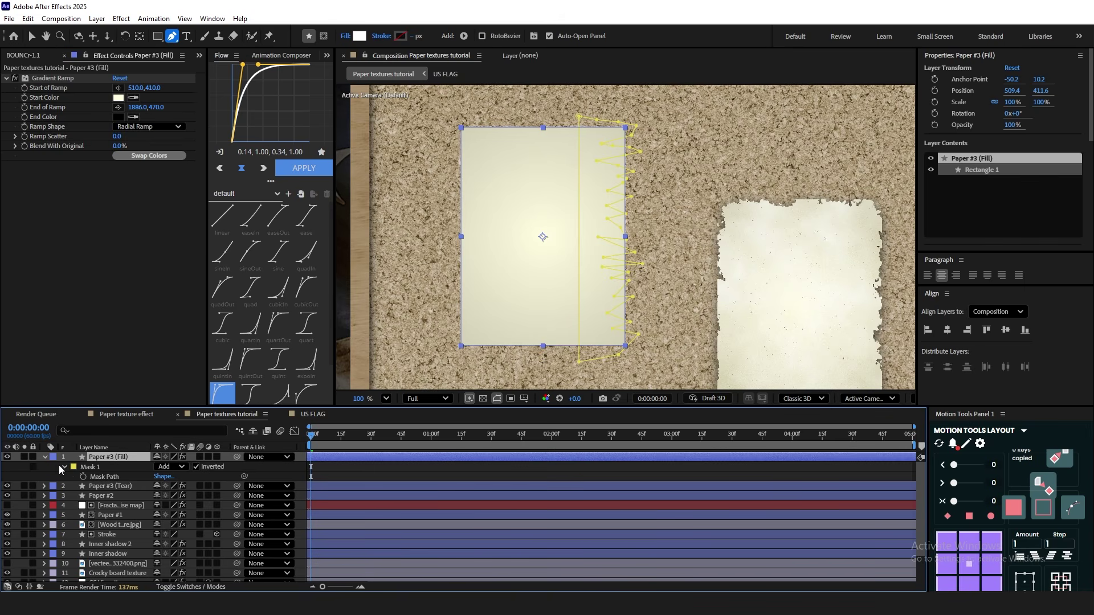
{"action": "key", "text": "v"}
Apply Roughen Edges to the Paper #3 (Tear) layer and set its Border to 25
{"action": "left_click", "coordinate": [98, 486]}
{"action": "key", "text": "m"}
{"action": "key", "text": "ctrl+space"}
{"action": "type", "text": "rou"}
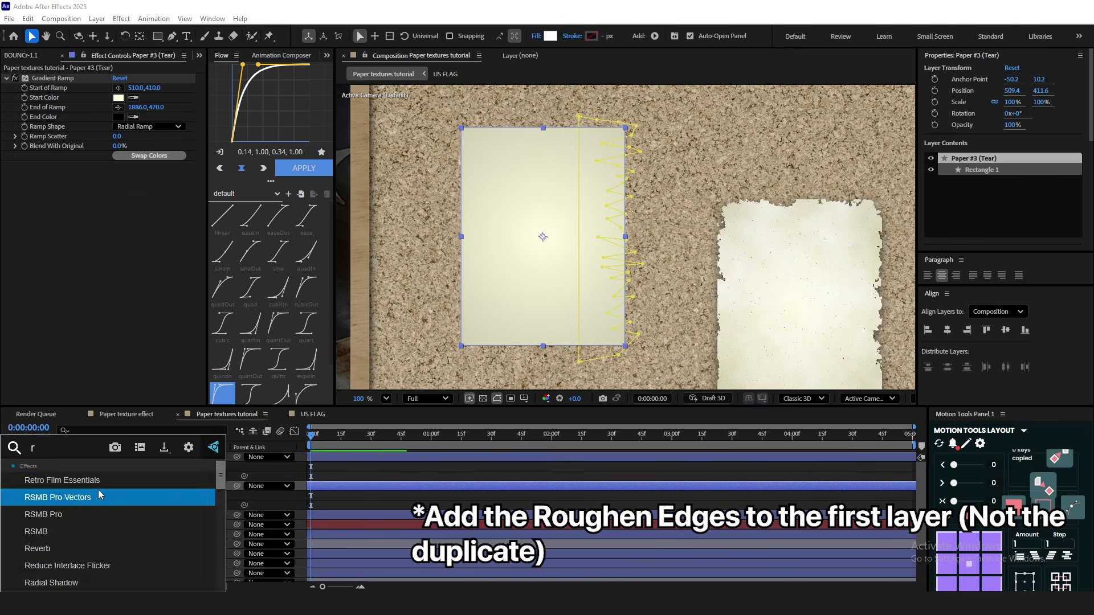
{"action": "left_click", "coordinate": [98, 478]}
{"action": "left_click", "coordinate": [120, 197]}
{"action": "type", "text": "2"}
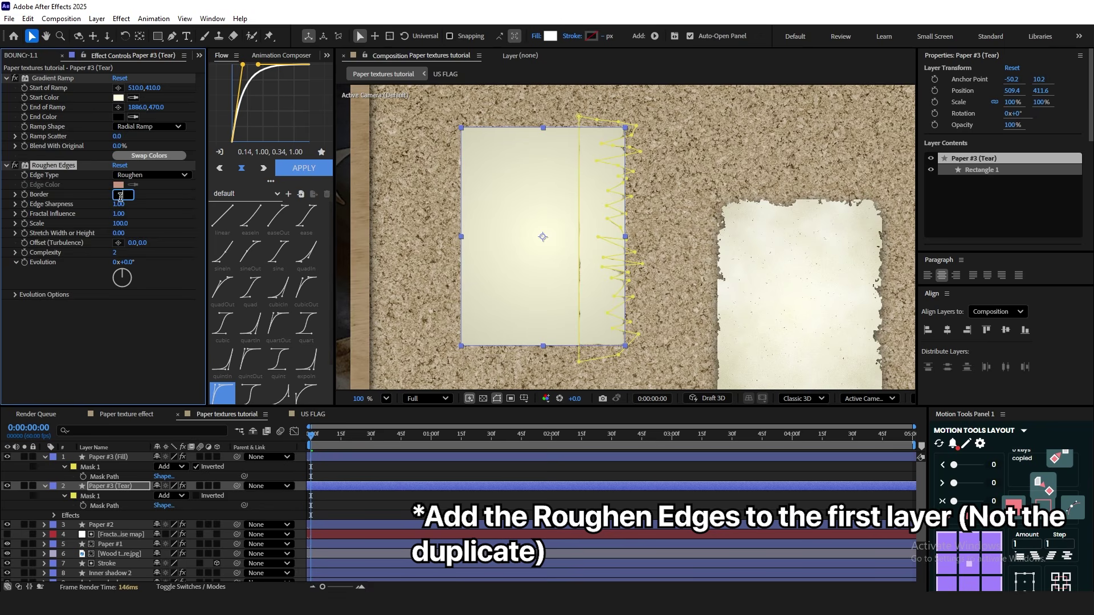
{"action": "type", "text": "5"}
{"action": "key", "text": "Return"}
Set the Roughen Edges on Paper #3 (Tear) to Edge Sharpness 3, Scale 25 and Complexity 10
{"action": "left_click_drag", "start_coordinate": [119, 203], "coordinate": [163, 202]}
{"action": "left_click", "coordinate": [119, 204]}
{"action": "type", "text": "3"}
{"action": "key", "text": "Return"}
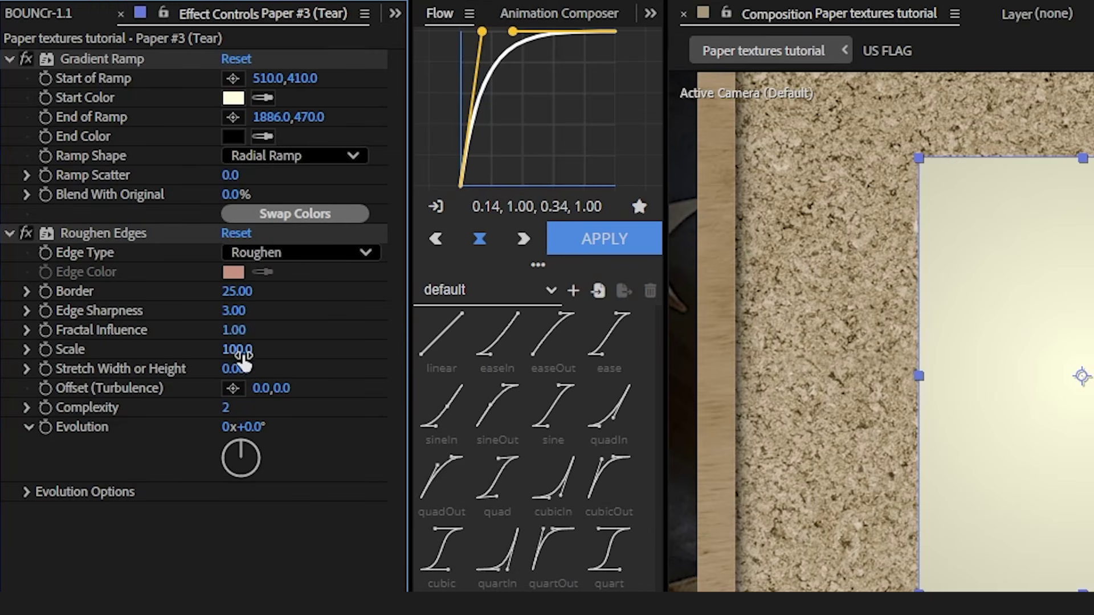
{"action": "left_click", "coordinate": [238, 349]}
{"action": "type", "text": "25"}
{"action": "left_click", "coordinate": [226, 408]}
{"action": "type", "text": "10"}
{"action": "key", "text": "Return"}
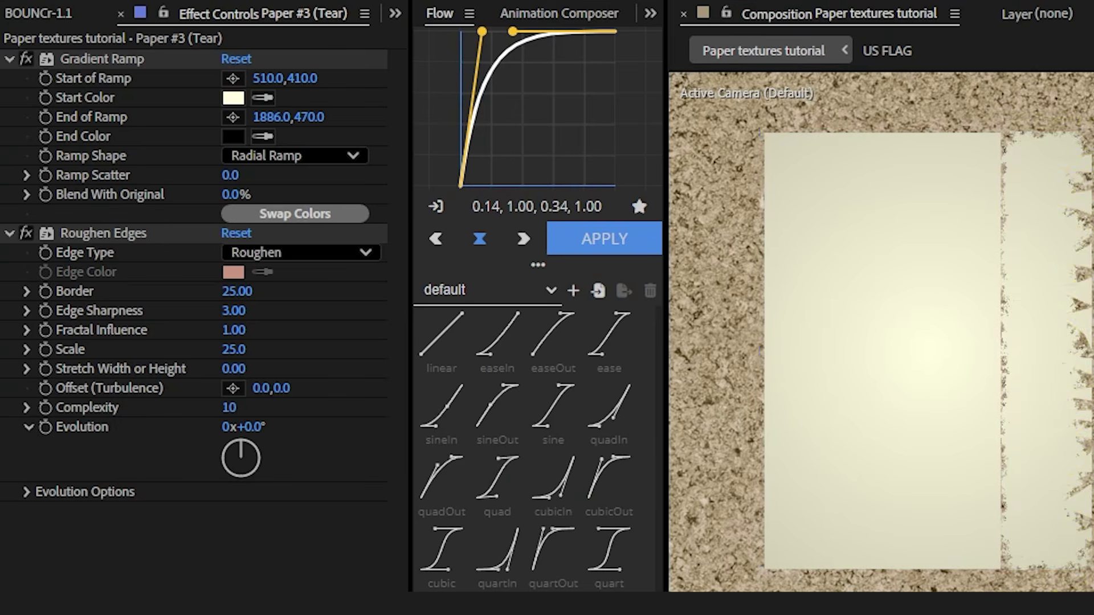
Toggle Paper #3 (Fill) off and on to examine how its masked area meets the roughened tear strip
{"action": "scroll", "coordinate": [880, 331], "scroll_direction": "up", "scroll_amount": 2}
{"action": "left_click", "coordinate": [108, 457]}
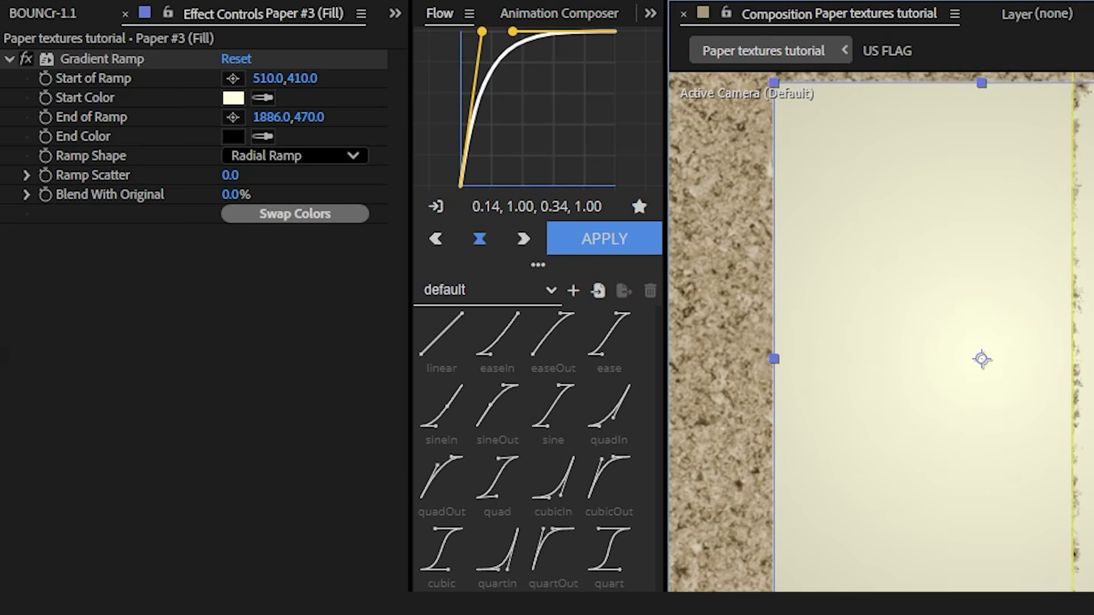
{"action": "left_click", "coordinate": [109, 466]}
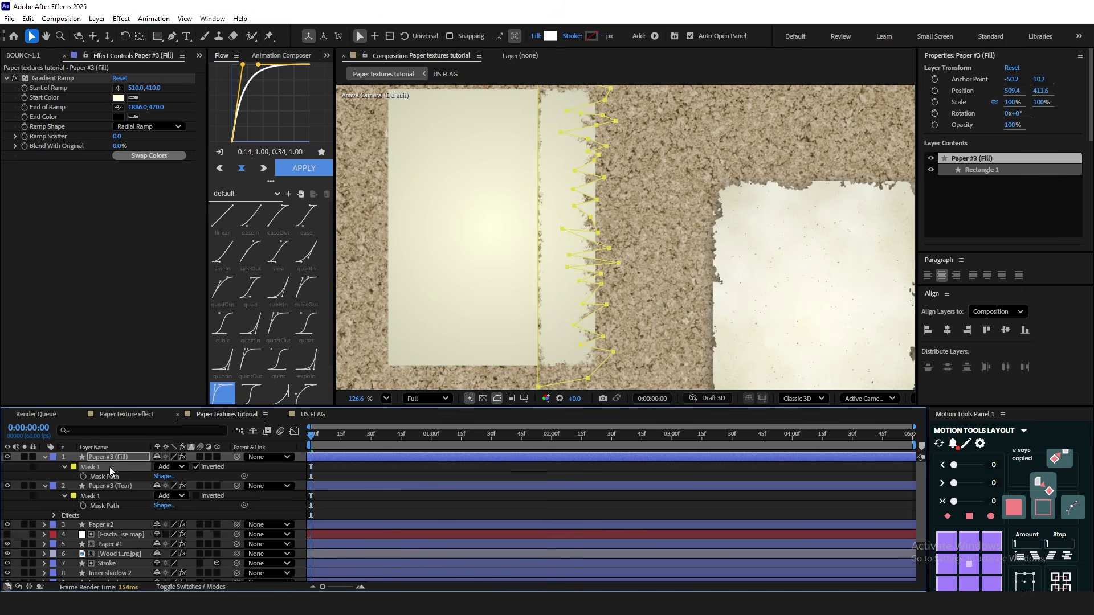
{"action": "left_click", "coordinate": [8, 456]}
{"action": "left_click", "coordinate": [7, 457]}
{"action": "left_click", "coordinate": [452, 467]}
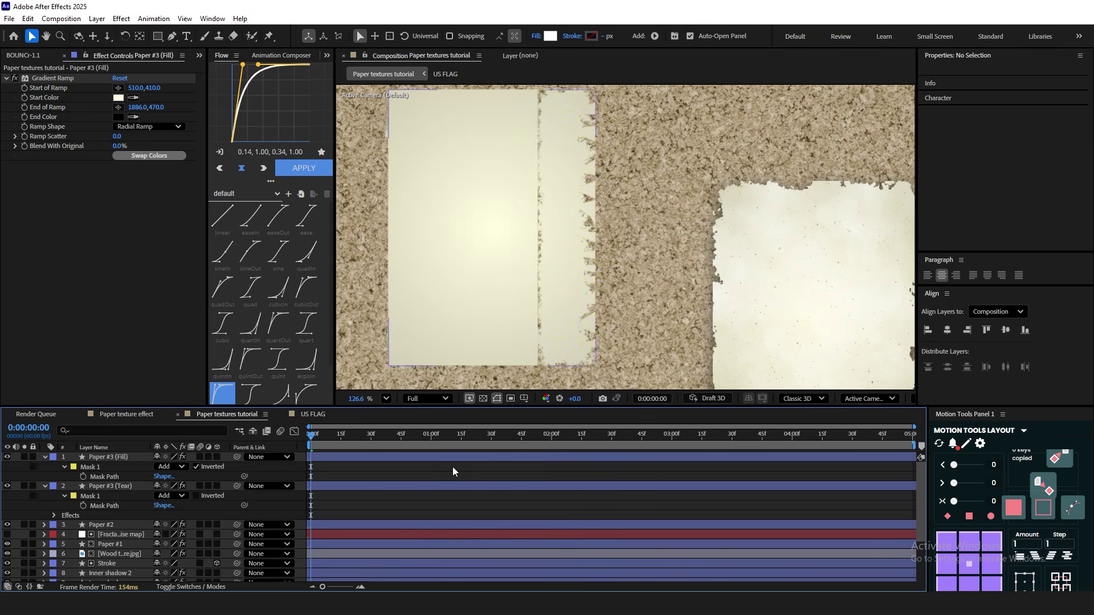
{"action": "scroll", "coordinate": [613, 293], "scroll_direction": "down", "scroll_amount": 3}
{"action": "scroll", "coordinate": [606, 297], "scroll_direction": "up", "scroll_amount": 3}
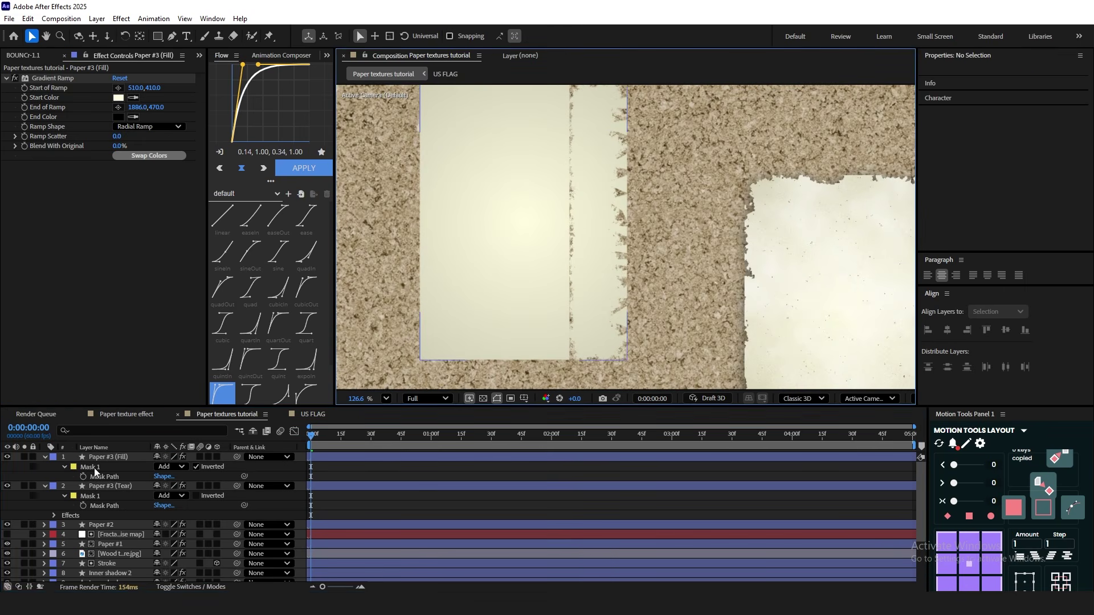
Move the inner zigzag points of Paper #3 (Fill)'s mask outward past the paper's right edge to clear the leftover spikes
{"action": "left_click", "coordinate": [92, 467]}
{"action": "scroll", "coordinate": [551, 224], "scroll_direction": "up", "scroll_amount": 3}
{"action": "key", "text": "g"}
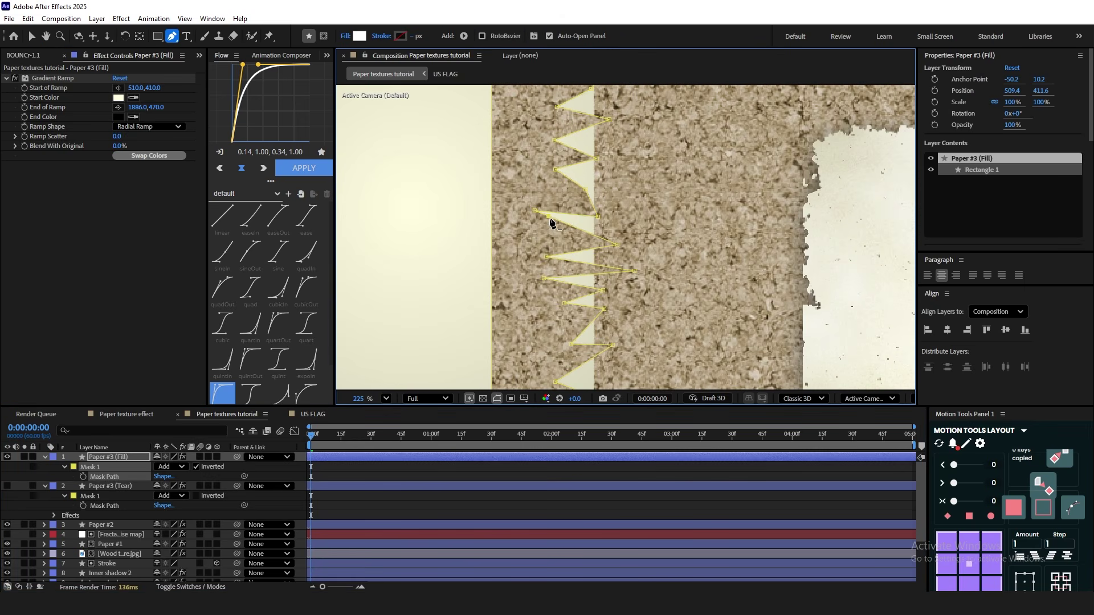
{"action": "left_click", "coordinate": [548, 217], "text": "ctrl"}
{"action": "left_click_drag", "start_coordinate": [534, 210], "coordinate": [607, 227]}
{"action": "scroll", "coordinate": [593, 228], "scroll_direction": "down", "scroll_amount": 2}
{"action": "left_click_drag", "start_coordinate": [564, 184], "coordinate": [602, 187]}
{"action": "left_click_drag", "start_coordinate": [600, 195], "coordinate": [625, 155]}
{"action": "left_click_drag", "start_coordinate": [591, 134], "coordinate": [593, 193]}
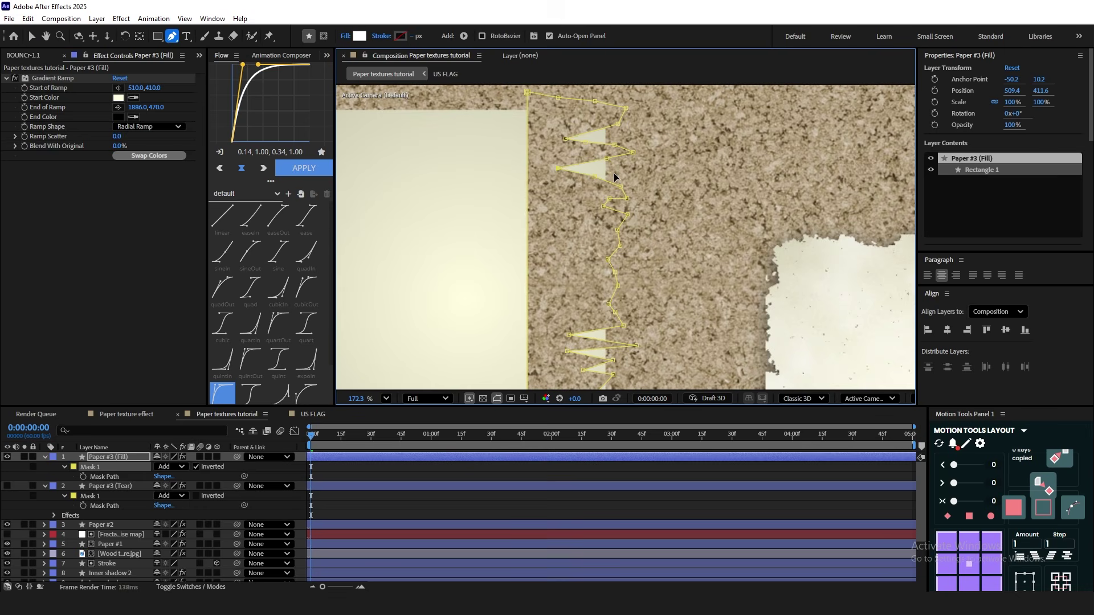
{"action": "scroll", "coordinate": [573, 286], "scroll_direction": "down", "scroll_amount": 2}
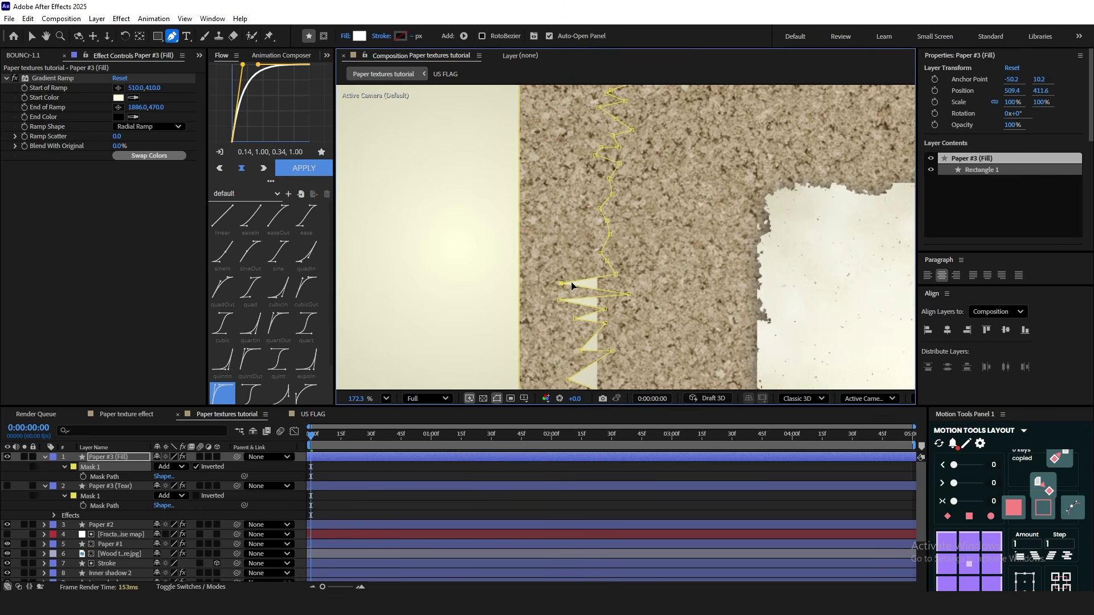
{"action": "left_click_drag", "start_coordinate": [573, 285], "coordinate": [587, 222]}
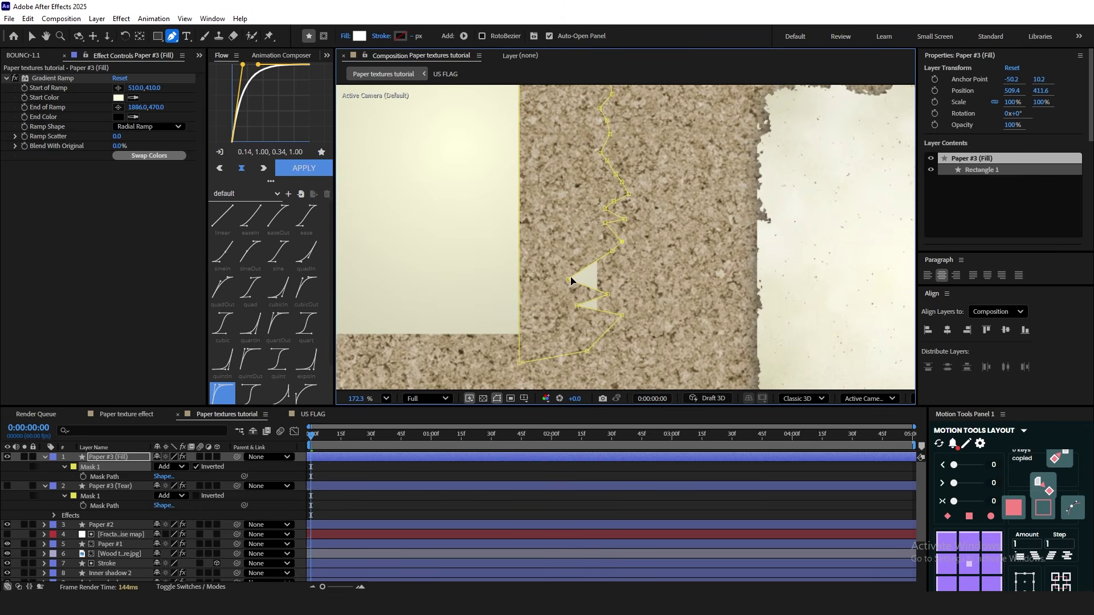
{"action": "left_click_drag", "start_coordinate": [569, 279], "coordinate": [633, 309]}
{"action": "scroll", "coordinate": [629, 294], "scroll_direction": "down", "scroll_amount": 2}
{"action": "left_click_drag", "start_coordinate": [635, 239], "coordinate": [623, 295]}
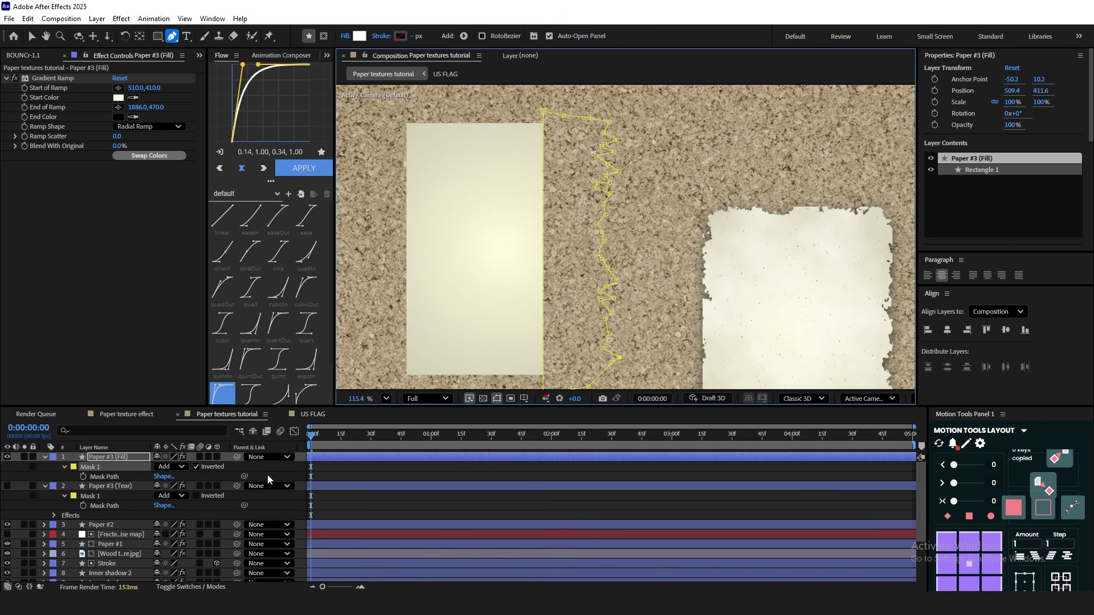
Make the Paper #3 (Tear) layer visible again and select its Mask 1
{"action": "scroll", "coordinate": [502, 344], "scroll_direction": "down", "scroll_amount": 1}
{"action": "left_click", "coordinate": [7, 486]}
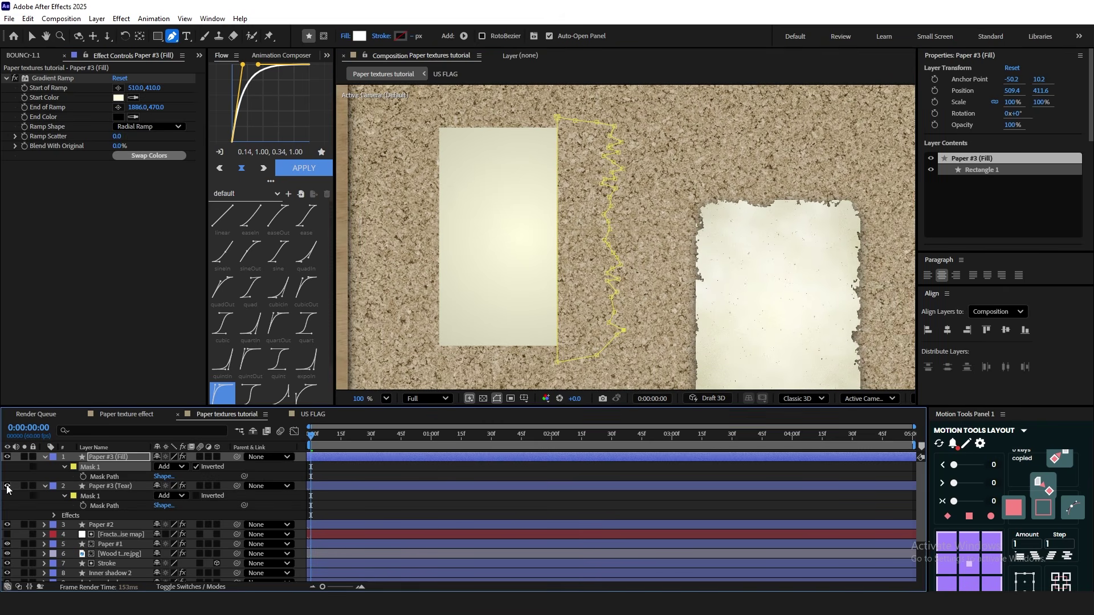
{"action": "left_click", "coordinate": [109, 495]}
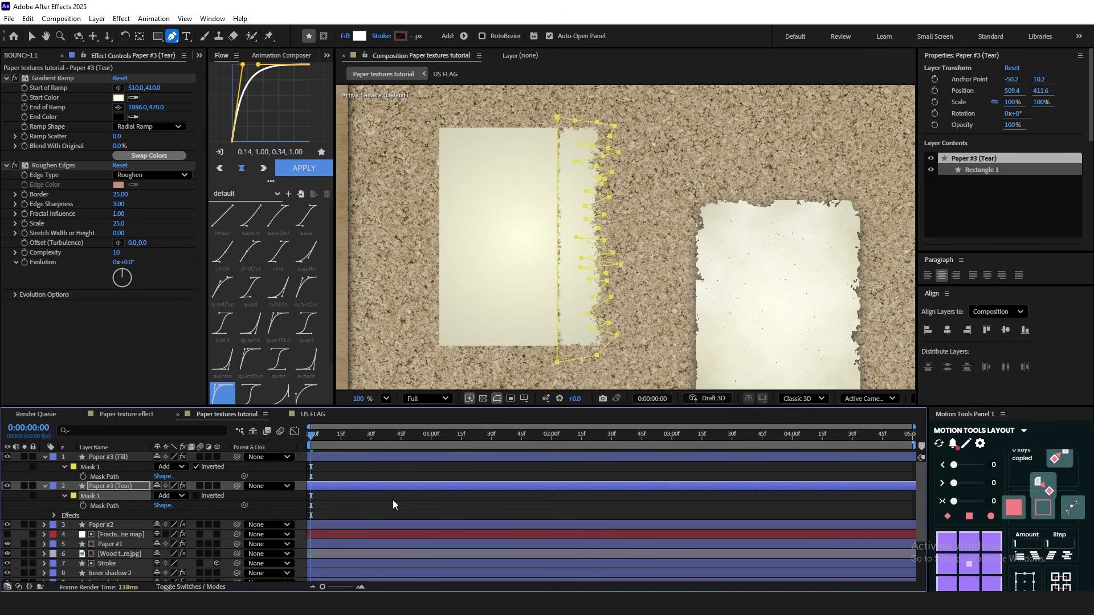
Move the vertical left edge of Paper #3 (Fill)'s Mask 1 slightly to the right to close the seam with the tear strip
{"action": "left_click", "coordinate": [406, 477]}
{"action": "left_click", "coordinate": [129, 465]}
{"action": "scroll", "coordinate": [540, 313], "scroll_direction": "up", "scroll_amount": 4}
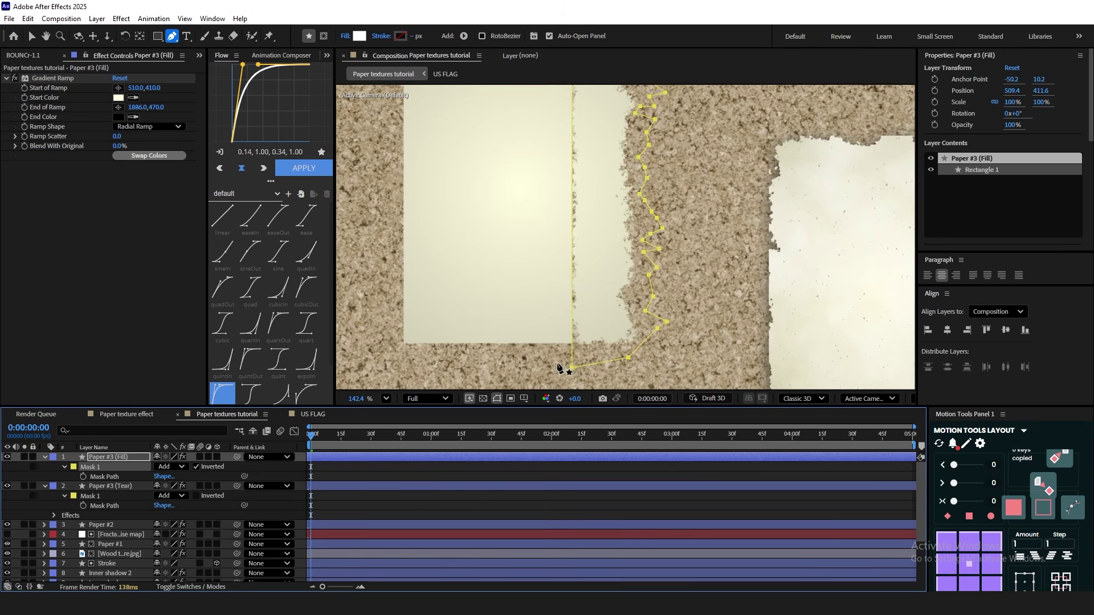
{"action": "key", "text": "v"}
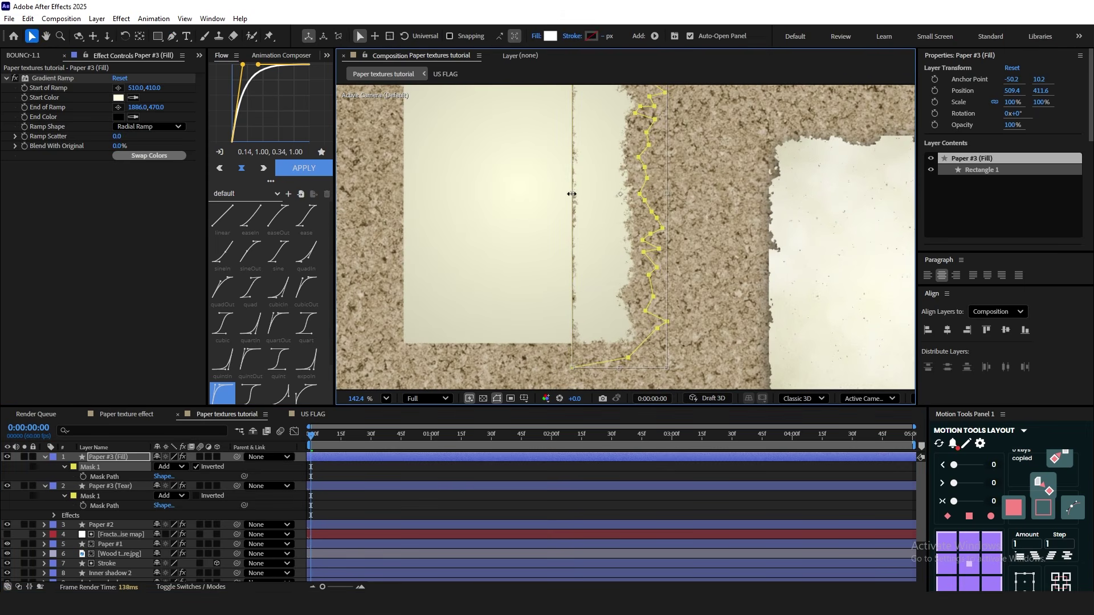
{"action": "left_click_drag", "start_coordinate": [571, 194], "coordinate": [584, 193]}
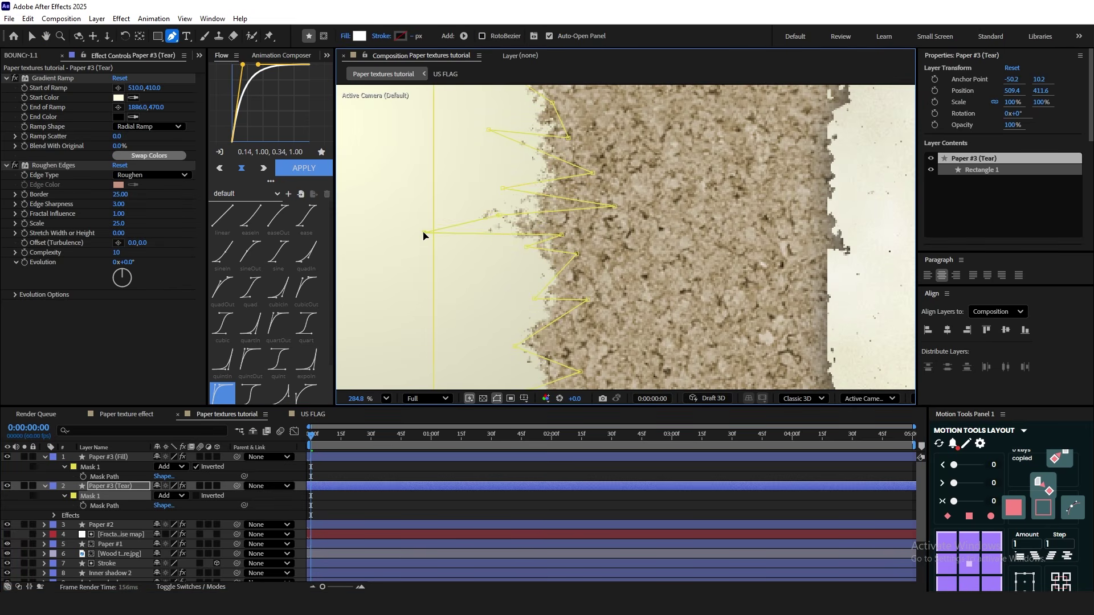
Reposition inner zigzag points of Paper #3 (Tear)'s mask to cut deeper notches into the paper's torn edge
{"action": "scroll", "coordinate": [422, 234], "scroll_direction": "down", "scroll_amount": 2}
{"action": "scroll", "coordinate": [515, 217], "scroll_direction": "up", "scroll_amount": 2}
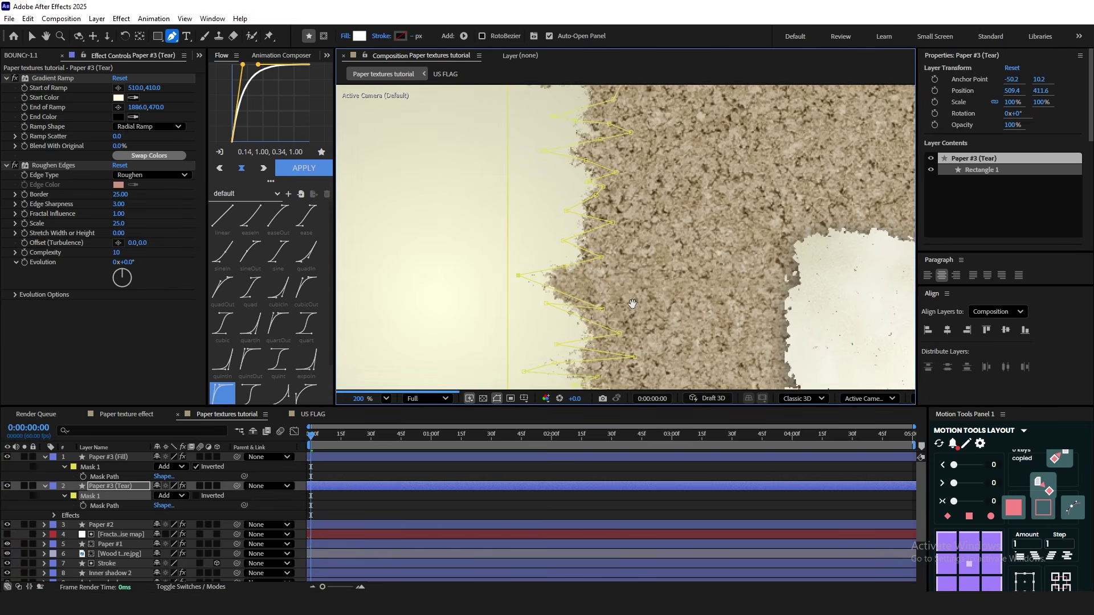
{"action": "left_click_drag", "start_coordinate": [518, 260], "coordinate": [586, 282]}
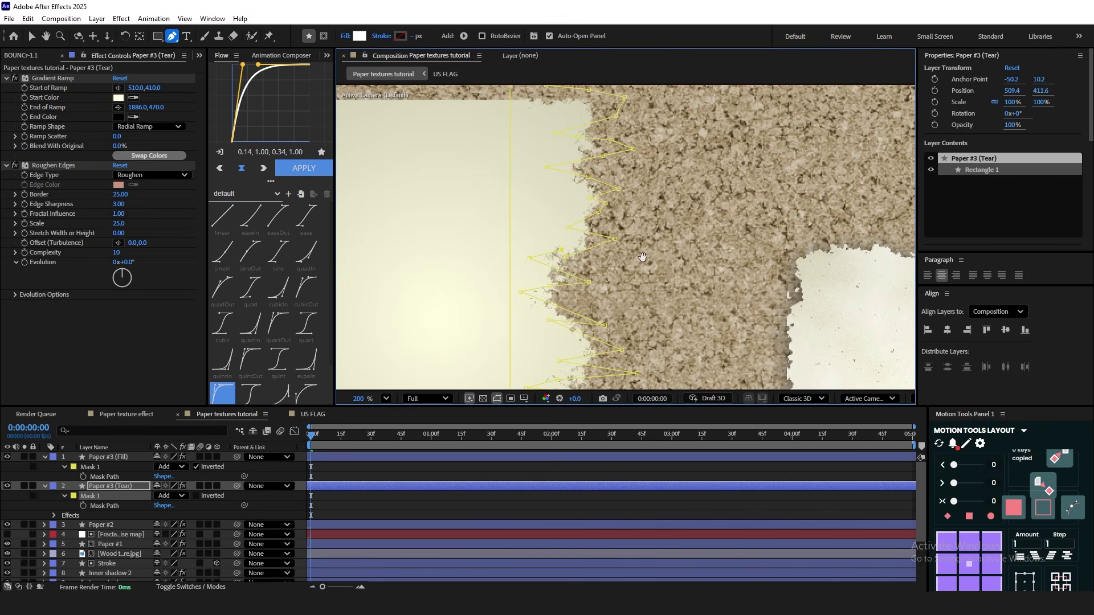
{"action": "scroll", "coordinate": [650, 289], "scroll_direction": "down", "scroll_amount": 2}
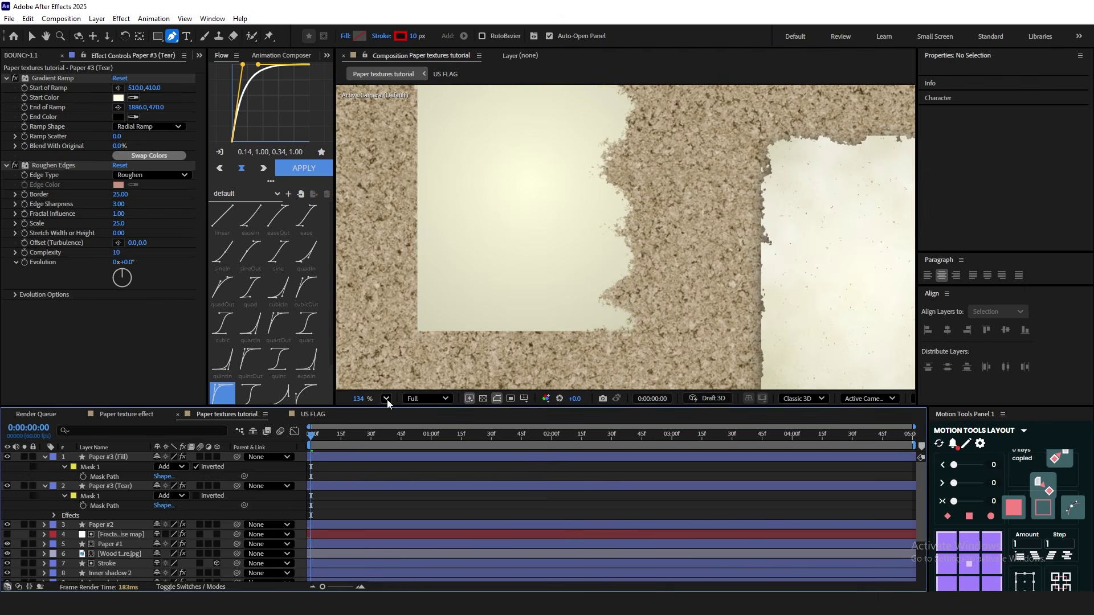
{"action": "scroll", "coordinate": [425, 194], "scroll_direction": "down", "scroll_amount": 3}
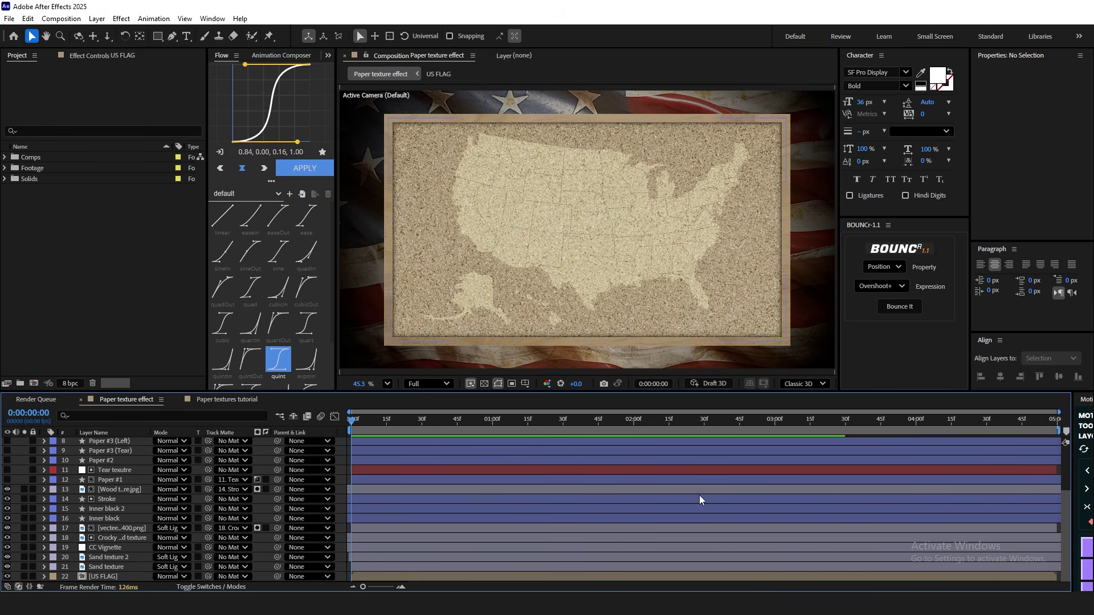
Open the US FLAG precomp from Paper texture effect and look through the source flag, wood, grunge and sand texture pages in the browser
{"action": "left_click", "coordinate": [128, 576]}
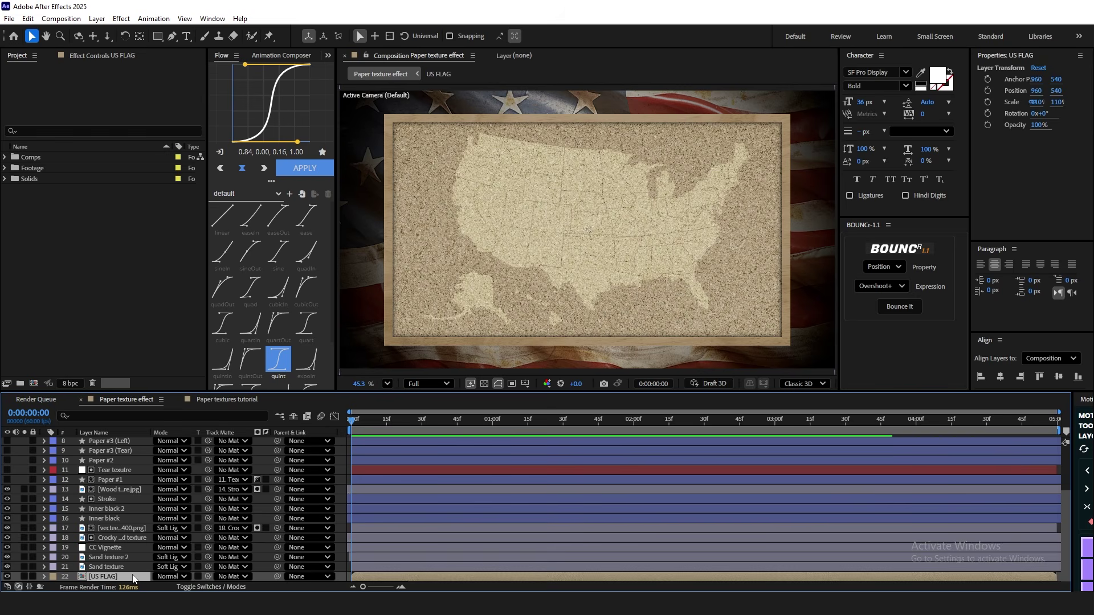
{"action": "double_click", "coordinate": [133, 577]}
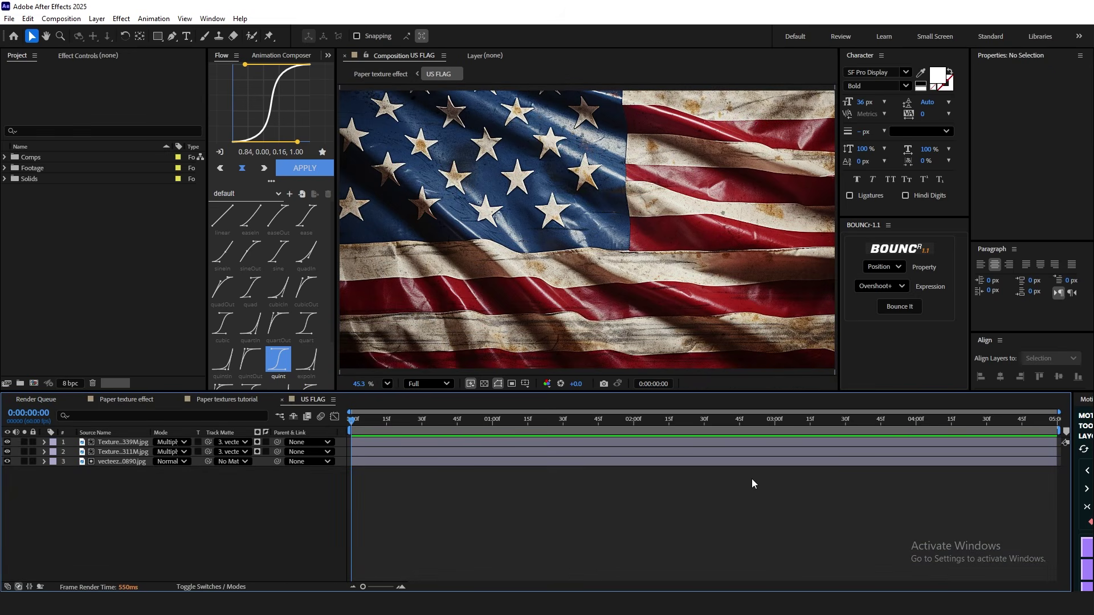
{"action": "key", "text": "alt+Tab"}
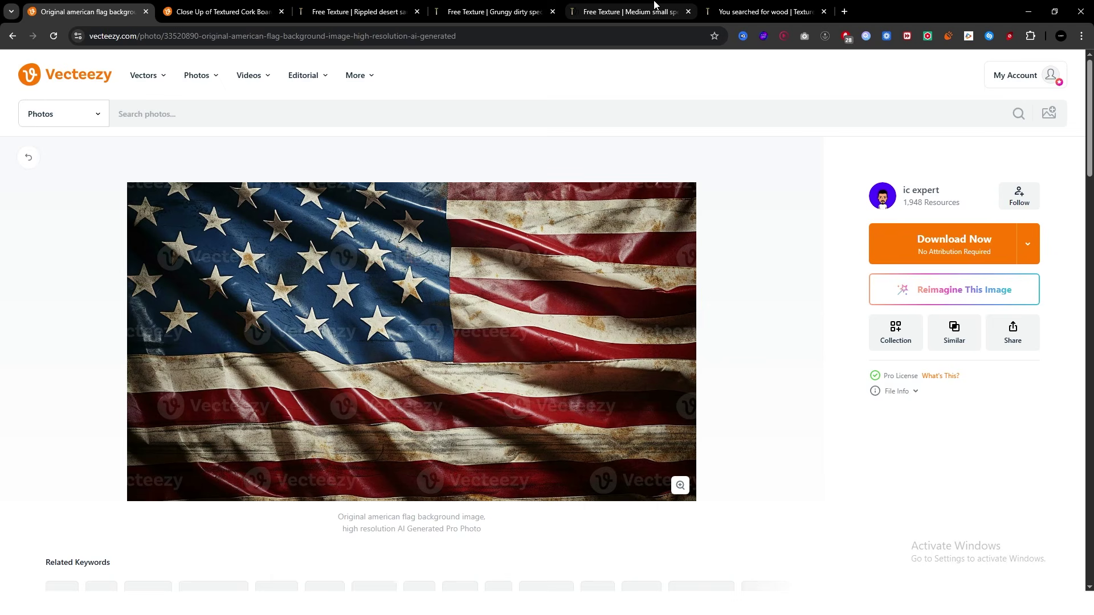
{"action": "left_click", "coordinate": [713, 8]}
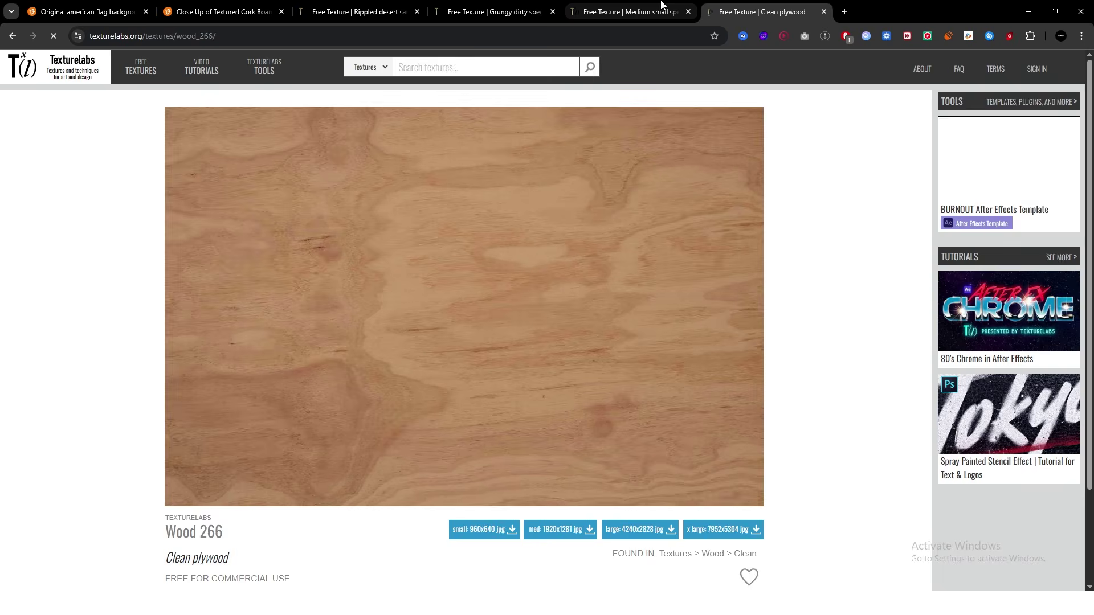
{"action": "left_click", "coordinate": [661, 6]}
{"action": "left_click", "coordinate": [473, 6]}
{"action": "left_click", "coordinate": [376, 8]}
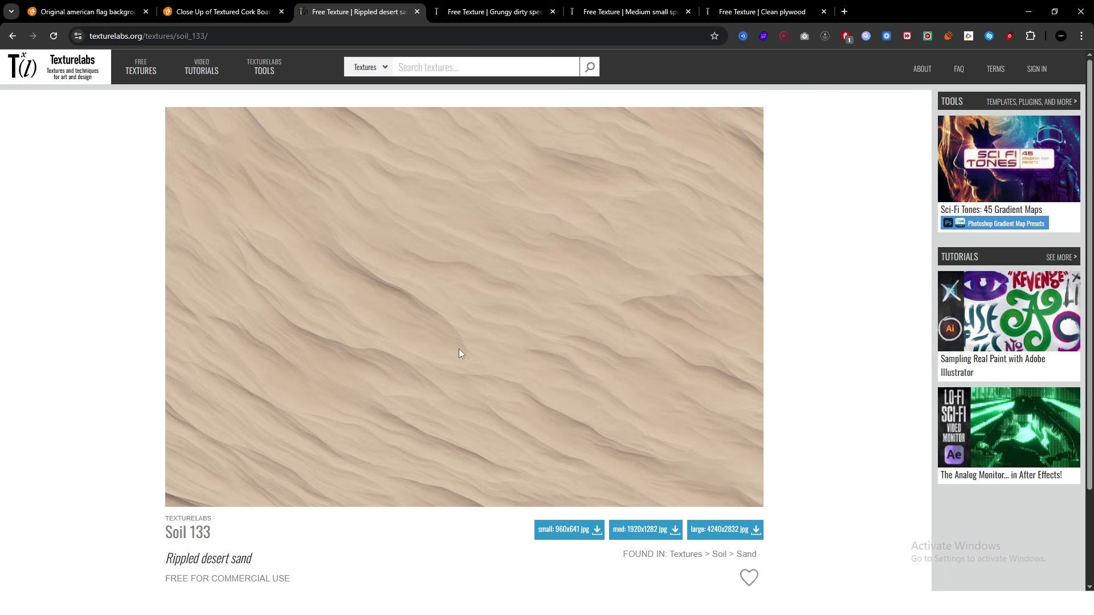
{"action": "left_click", "coordinate": [930, 603]}
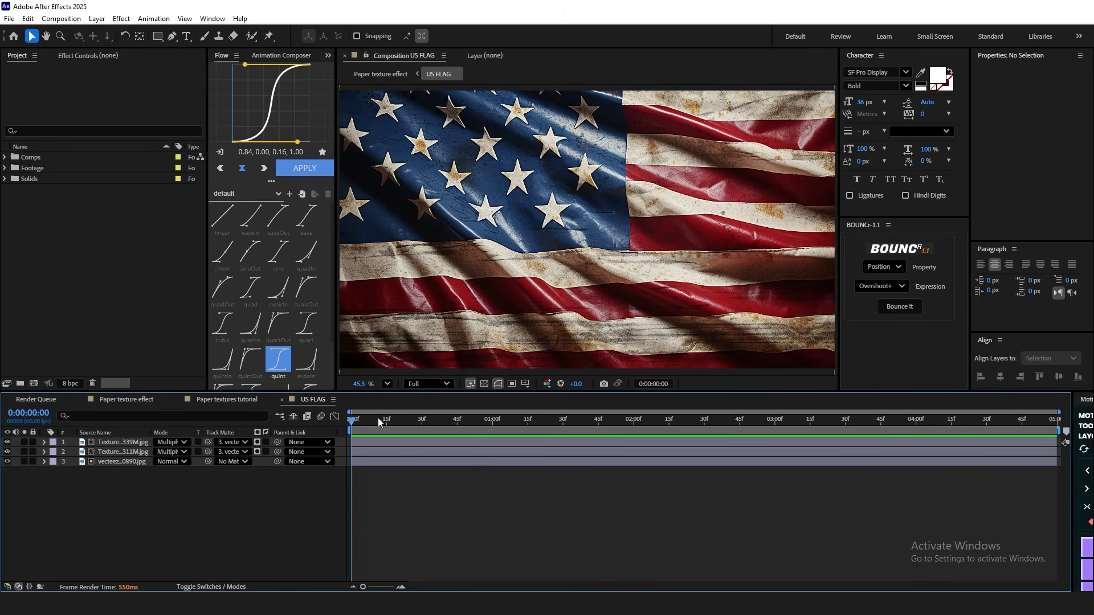
Examine the two Multiply grunge texture layers in US FLAG by switching their visibility, and return to Paper texture effect
{"action": "left_click", "coordinate": [121, 452]}
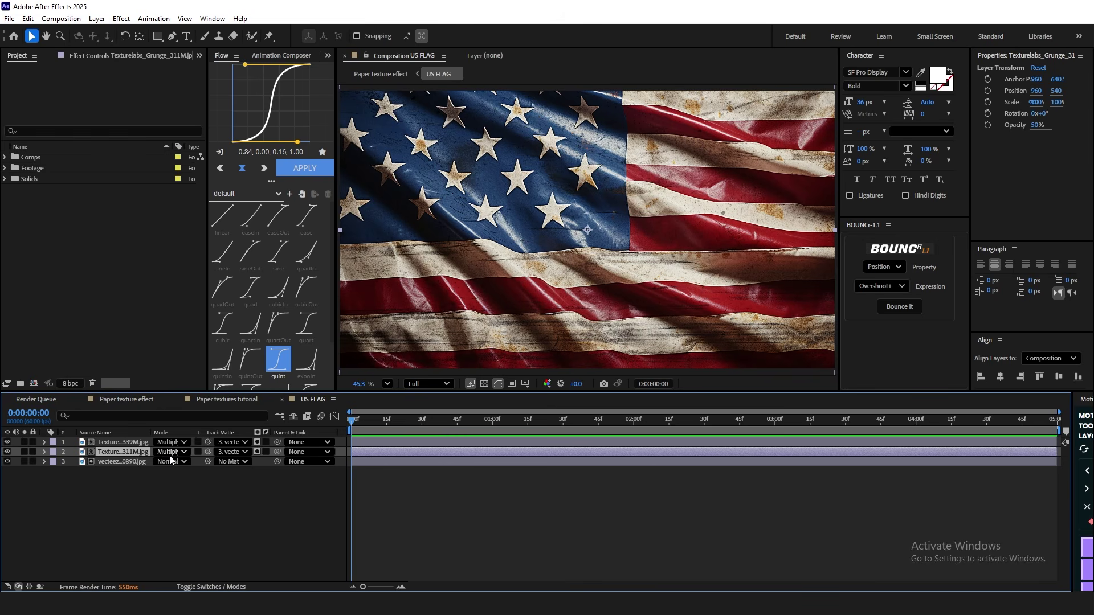
{"action": "left_click", "coordinate": [129, 403]}
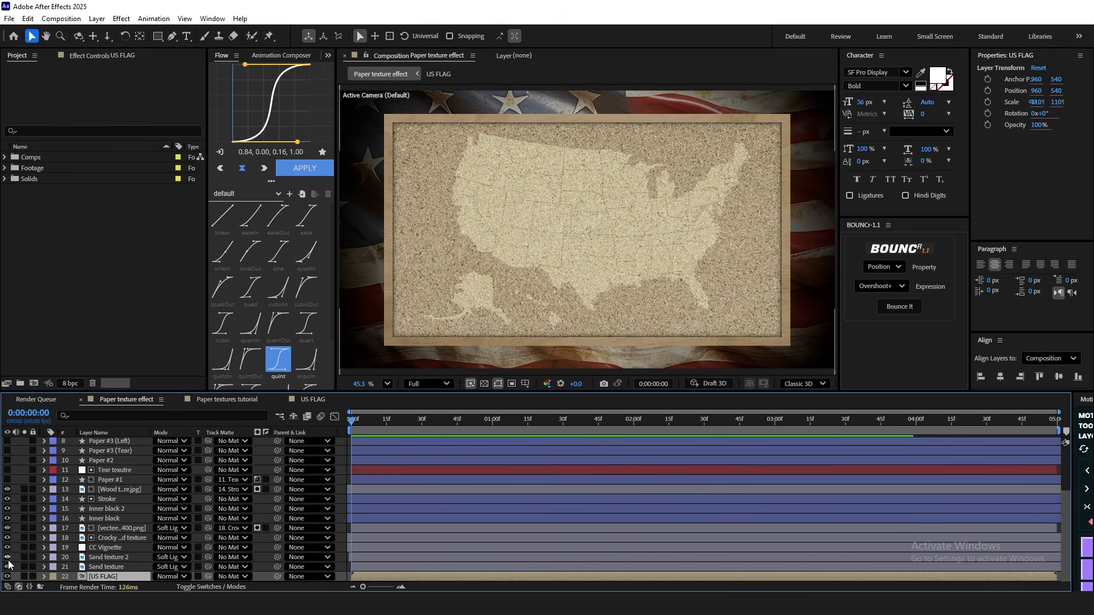
{"action": "double_click", "coordinate": [114, 576]}
{"action": "left_click", "coordinate": [7, 442]}
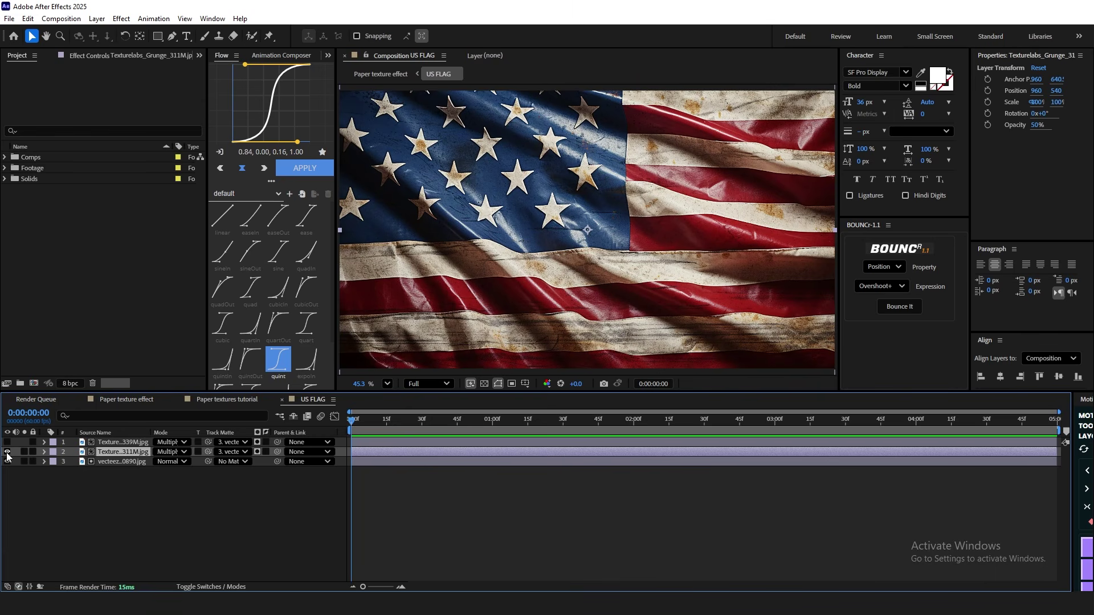
{"action": "left_click", "coordinate": [138, 402]}
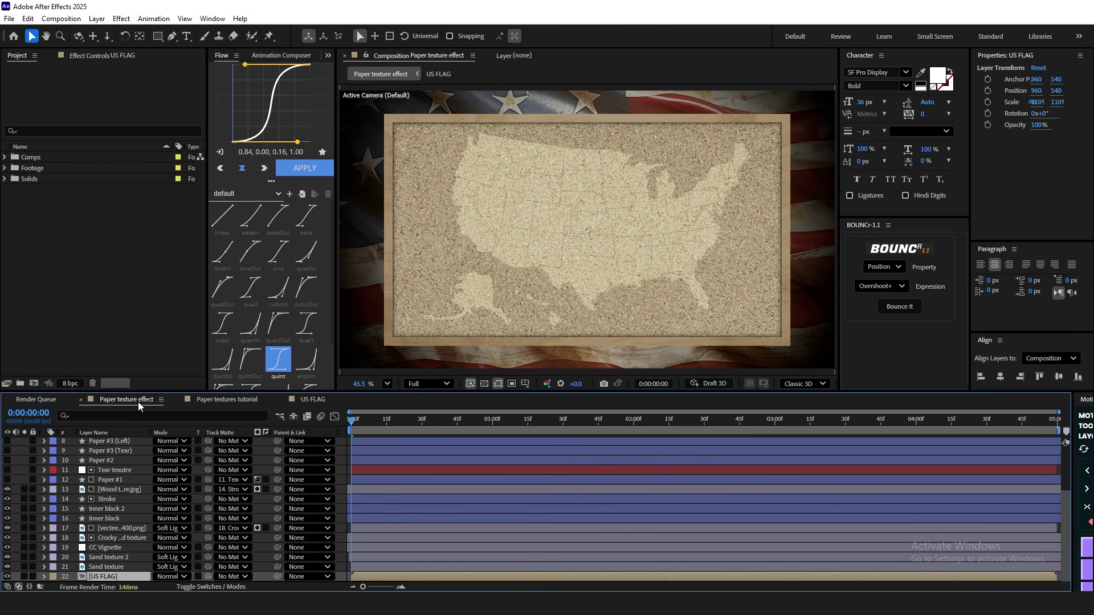
Toggle the visibility of Sand texture 2 and Sand texture to examine their effect on the flag background
{"action": "left_click", "coordinate": [119, 567]}
{"action": "left_click", "coordinate": [122, 558]}
{"action": "left_click", "coordinate": [122, 563]}
{"action": "left_click", "coordinate": [118, 559]}
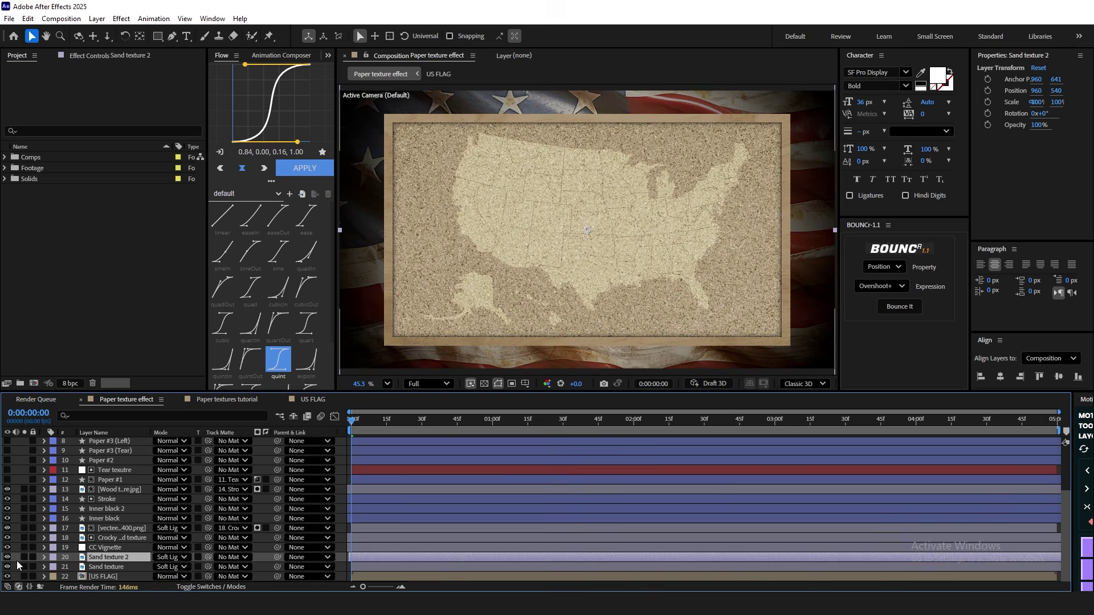
{"action": "left_click", "coordinate": [7, 557]}
{"action": "left_click", "coordinate": [7, 567]}
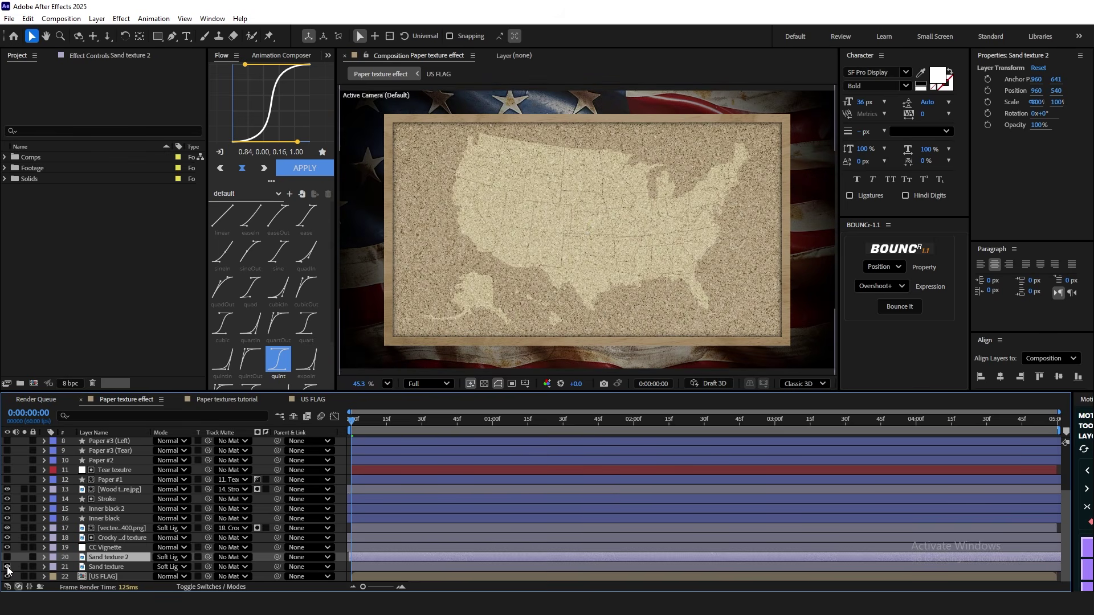
{"action": "left_click", "coordinate": [7, 567]}
{"action": "left_click", "coordinate": [7, 567]}
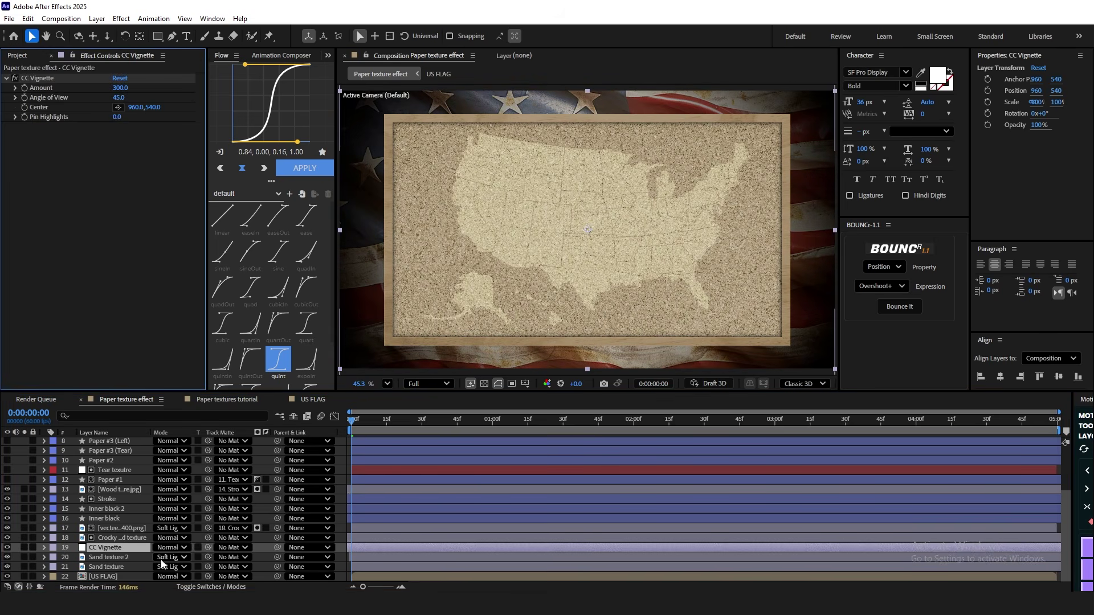
Reopen US FLAG, inspect its grunge texture layers, and view their source pages in the browser
{"action": "double_click", "coordinate": [105, 577]}
{"action": "left_click", "coordinate": [107, 442]}
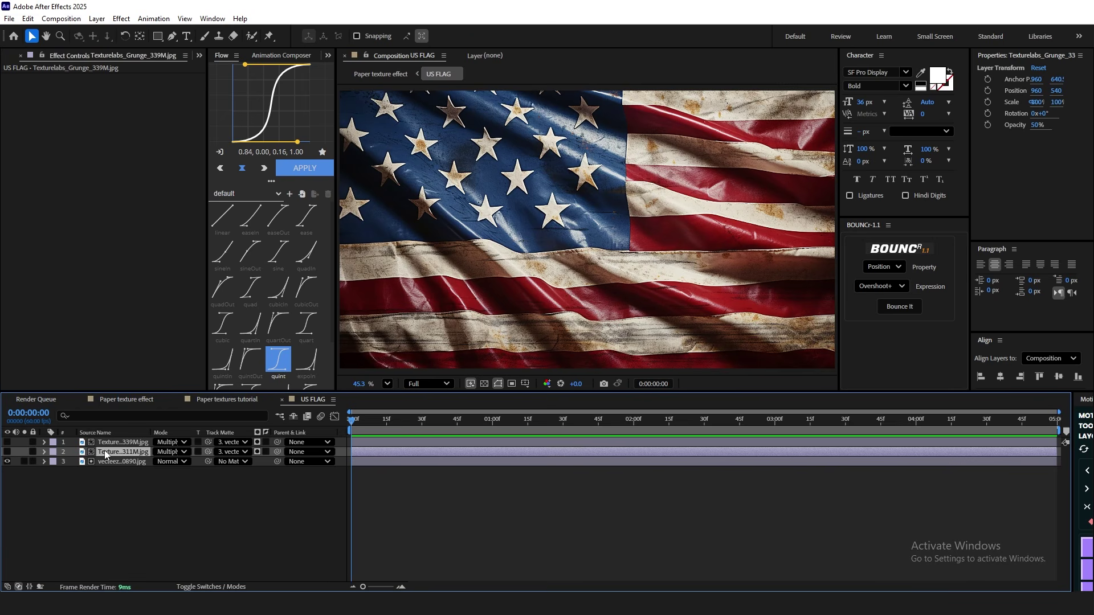
{"action": "key", "text": "alt+Tab"}
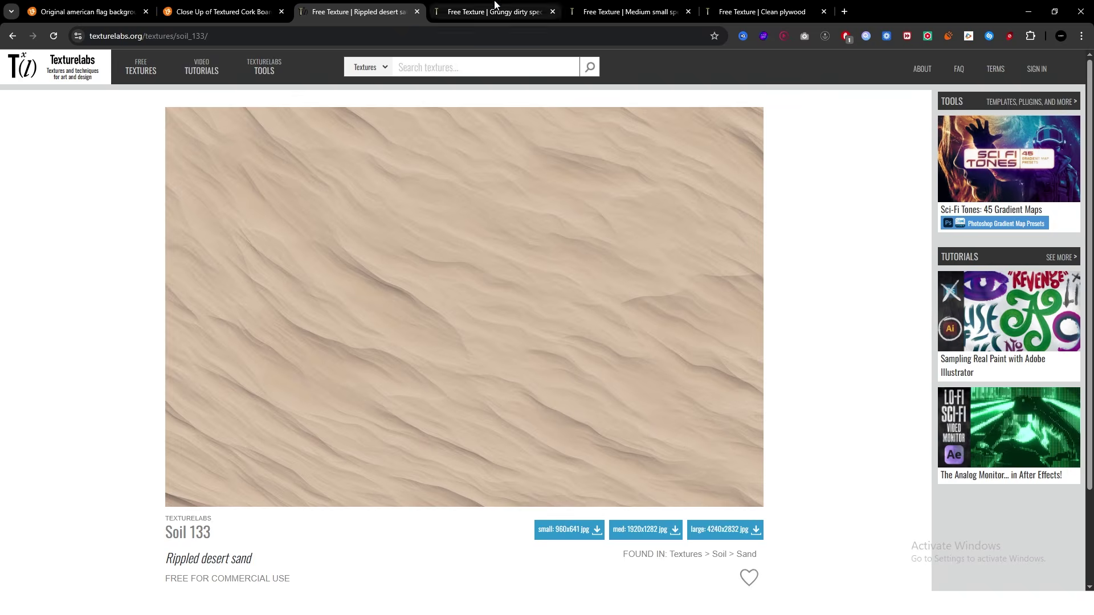
{"action": "left_click", "coordinate": [498, 11]}
{"action": "key", "text": "ctrl+Tab"}
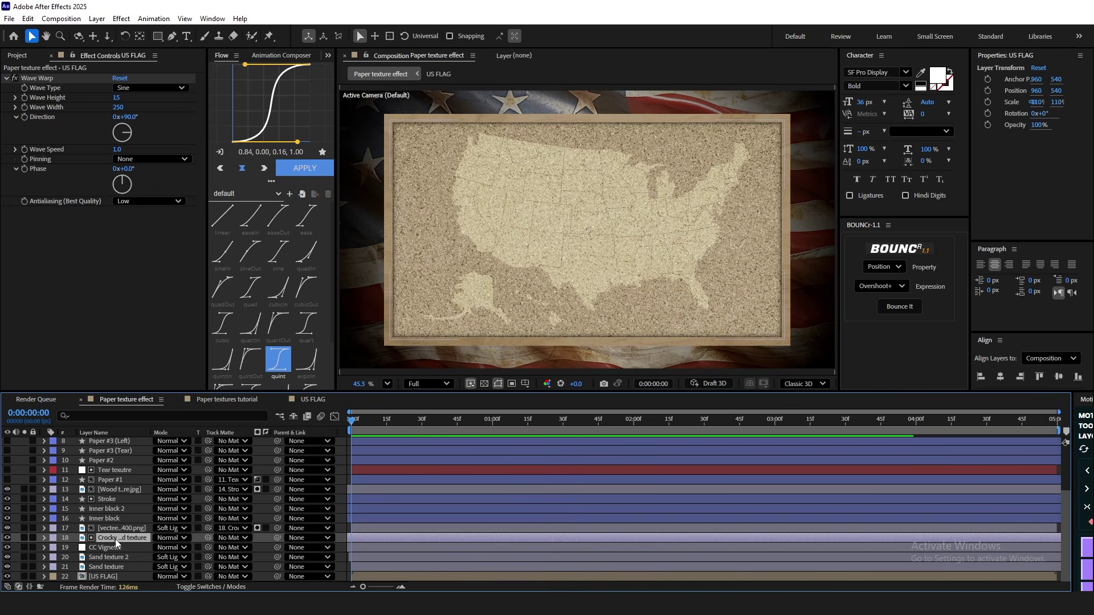
Compare the Crocky board texture layer with its cork board source page and toggle its Hue/Saturation effect to examine the colorization
{"action": "left_click", "coordinate": [115, 538]}
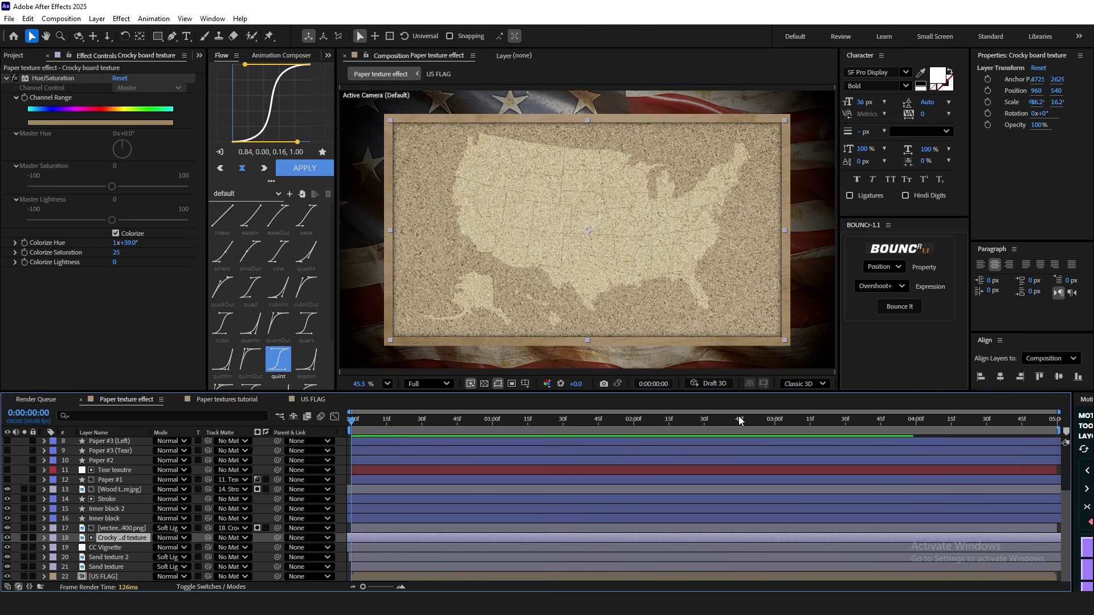
{"action": "key", "text": "alt+Tab"}
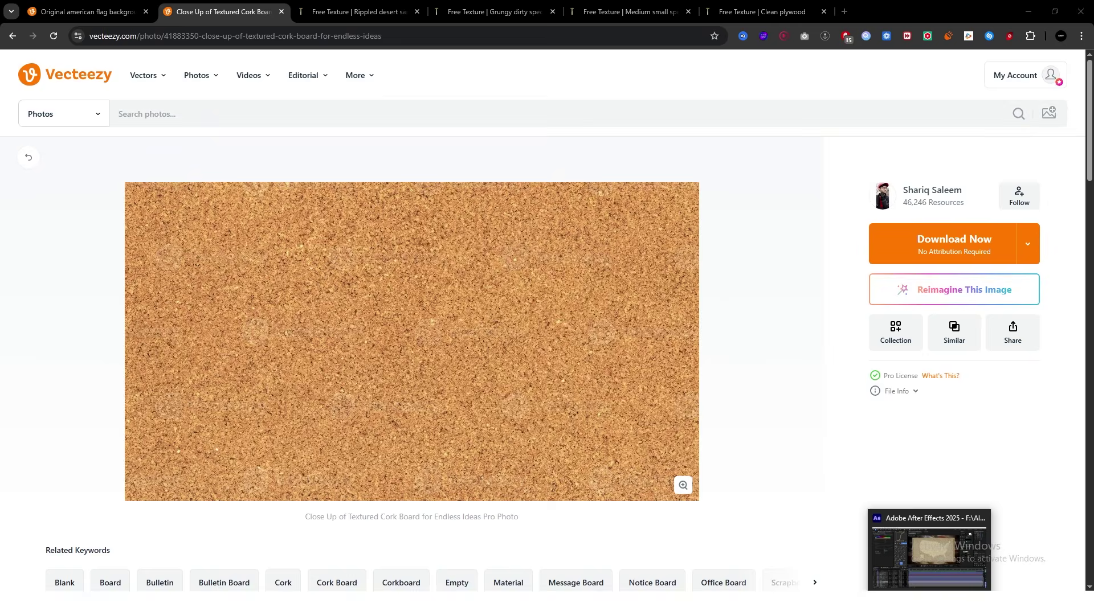
{"action": "left_click", "coordinate": [929, 603]}
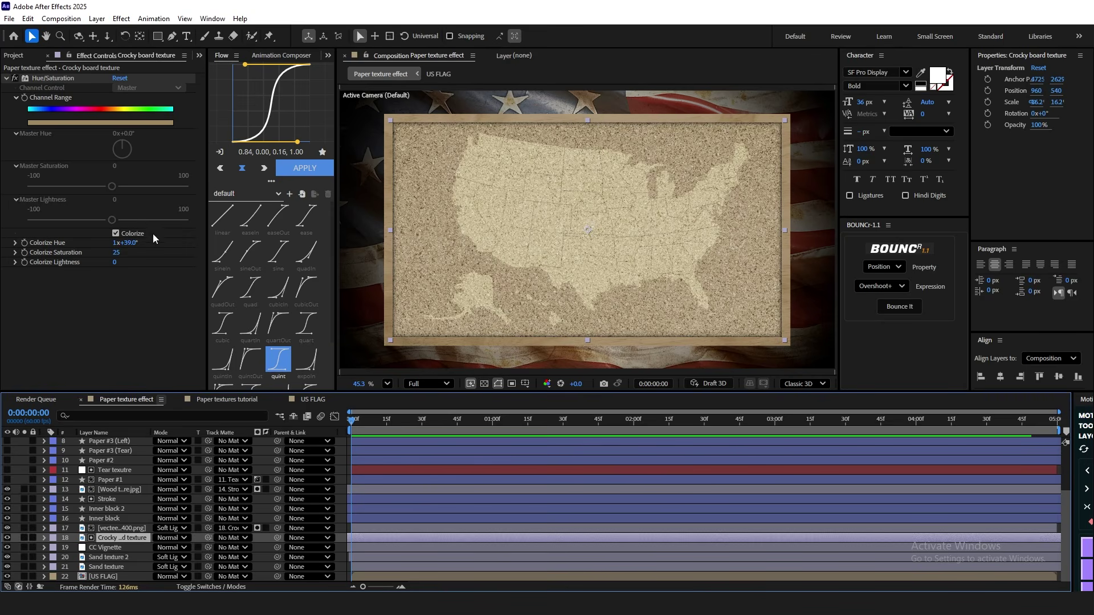
{"action": "left_click", "coordinate": [15, 78]}
{"action": "left_click", "coordinate": [15, 78]}
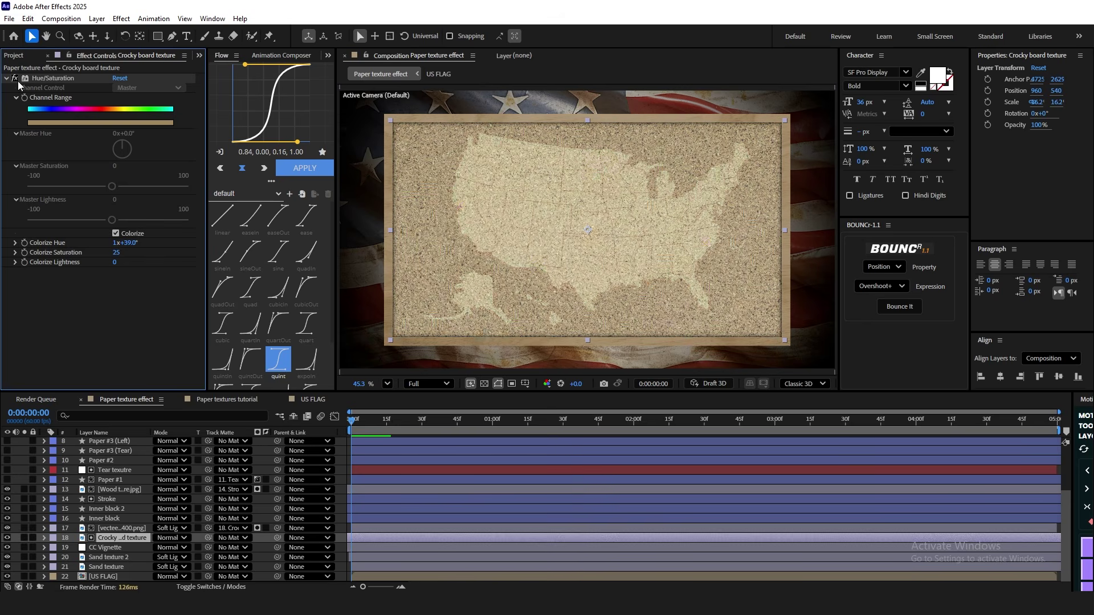
Toggle the United States map layer's visibility and its Fill effect to examine how the map shows on the board
{"action": "left_click", "coordinate": [123, 528]}
{"action": "left_click", "coordinate": [7, 529]}
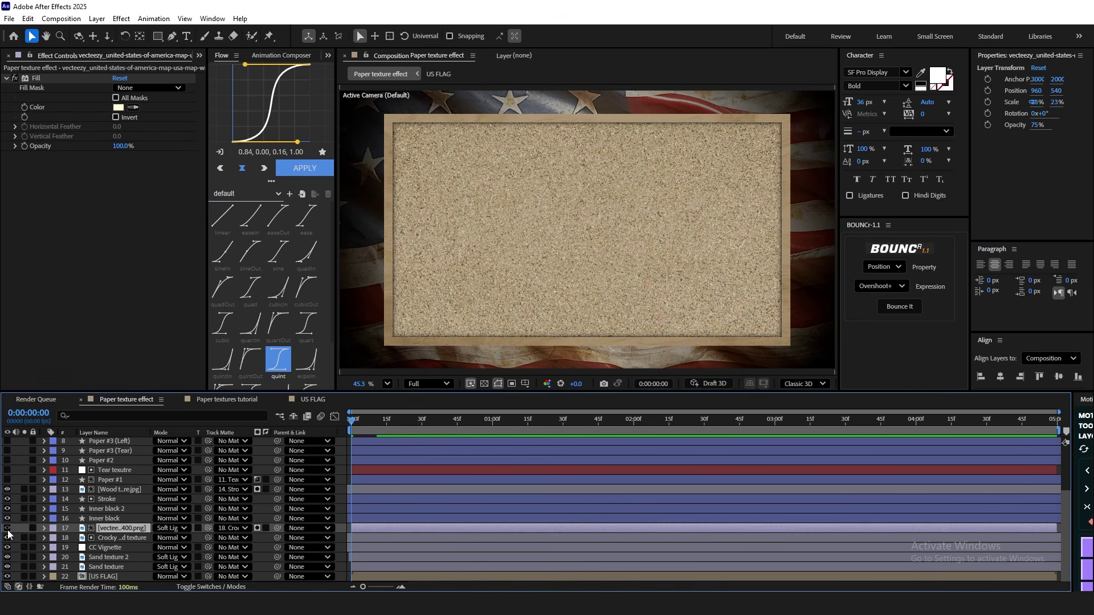
{"action": "left_click", "coordinate": [7, 528]}
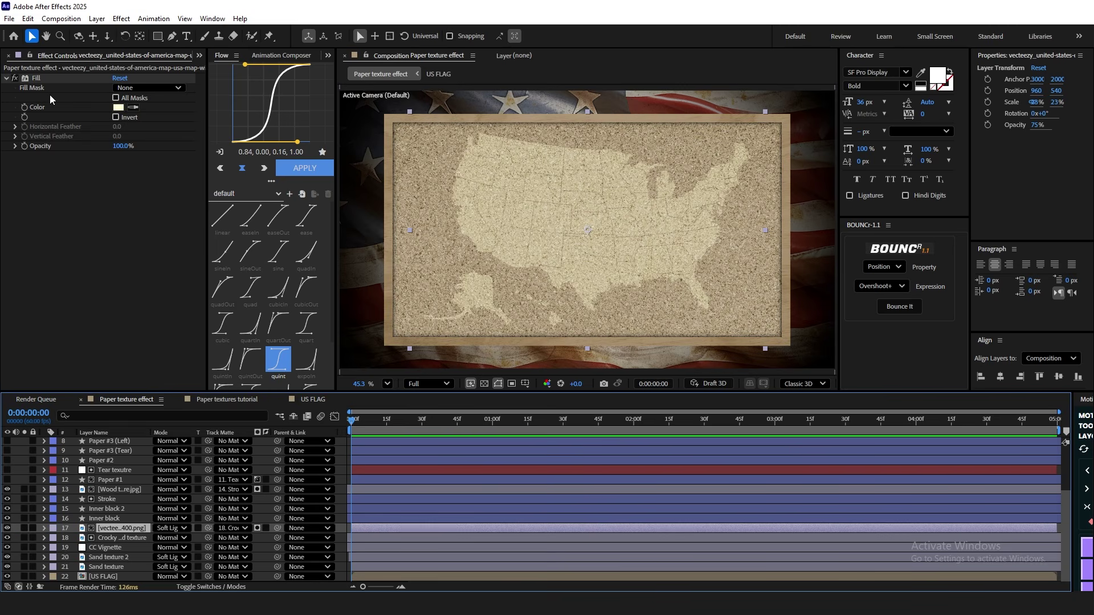
{"action": "left_click", "coordinate": [16, 79]}
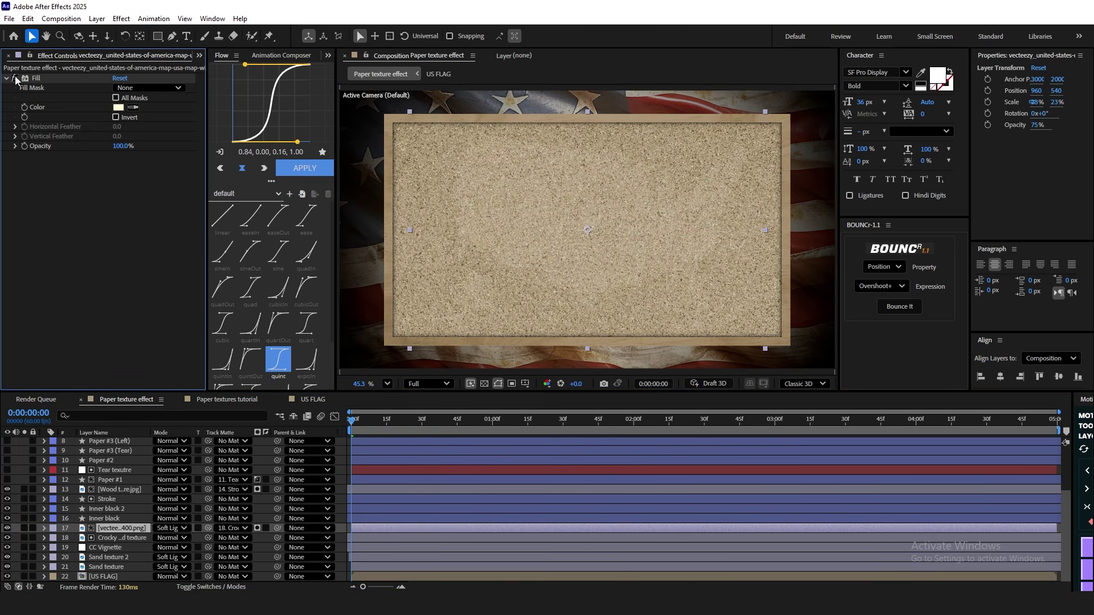
{"action": "left_click", "coordinate": [15, 78]}
{"action": "left_click", "coordinate": [15, 79]}
{"action": "left_click", "coordinate": [15, 78]}
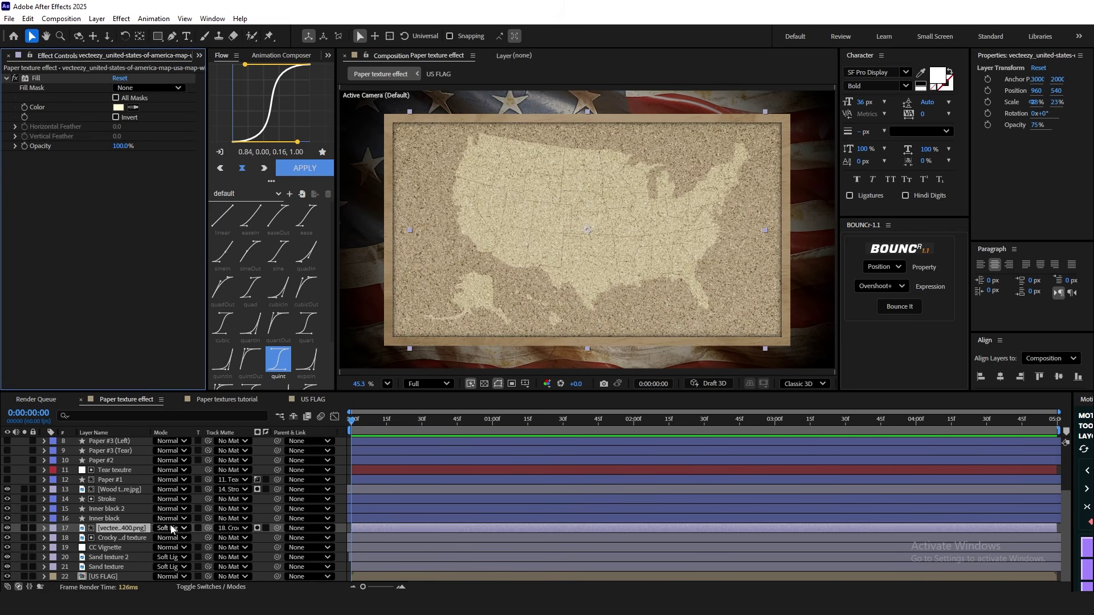
Inspect the two sand texture layers, Inner black and the Stroke frame, and view the Clean plywood source page in the browser
{"action": "left_click", "coordinate": [114, 557]}
{"action": "left_click", "coordinate": [121, 567], "text": "shift"}
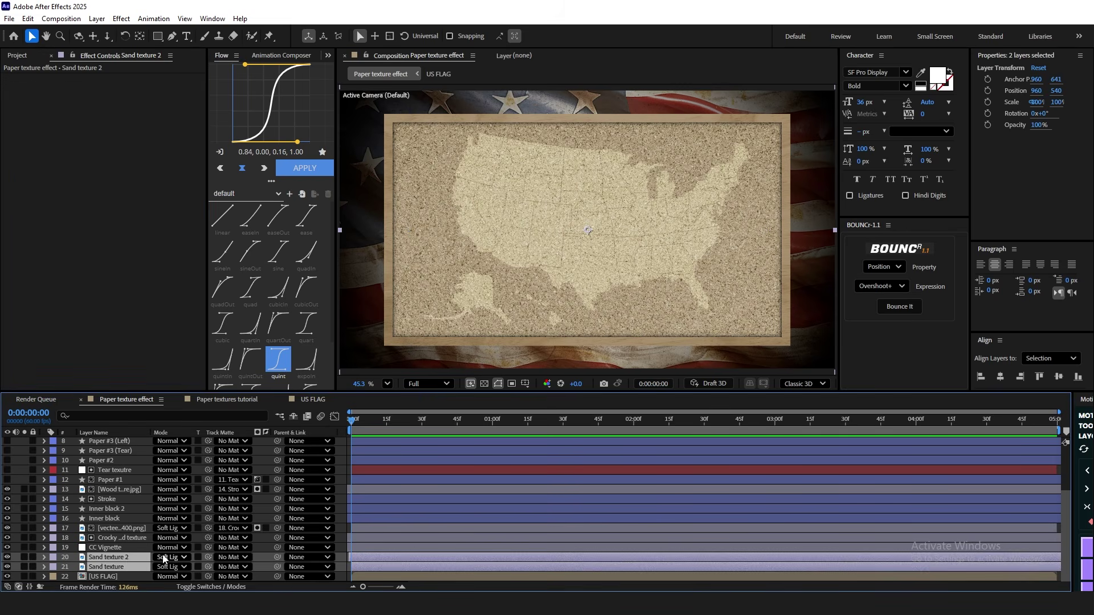
{"action": "left_click", "coordinate": [104, 519]}
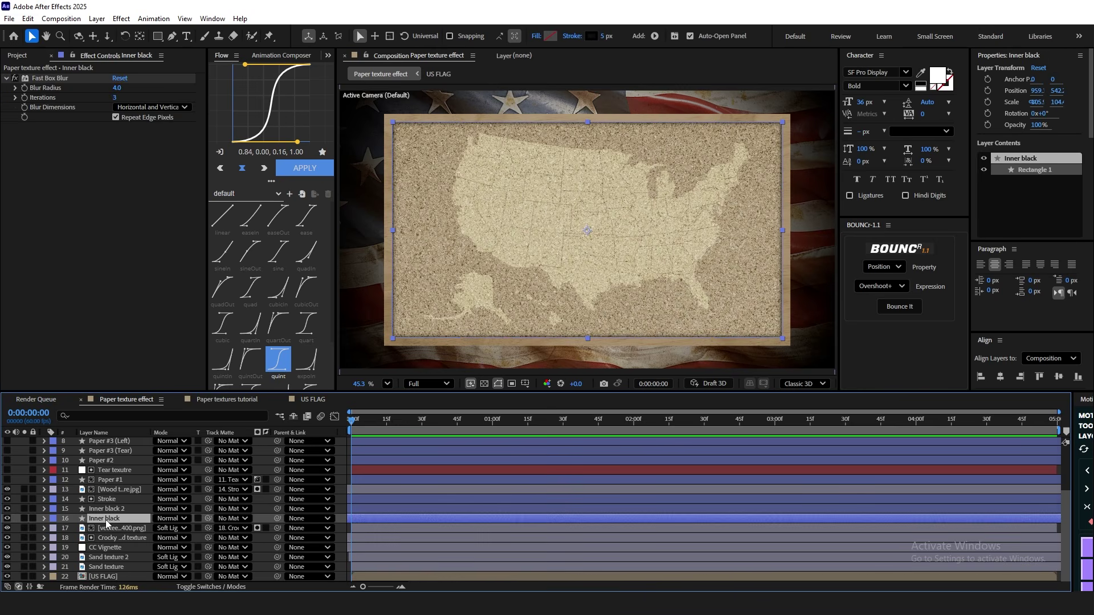
{"action": "left_click", "coordinate": [111, 501]}
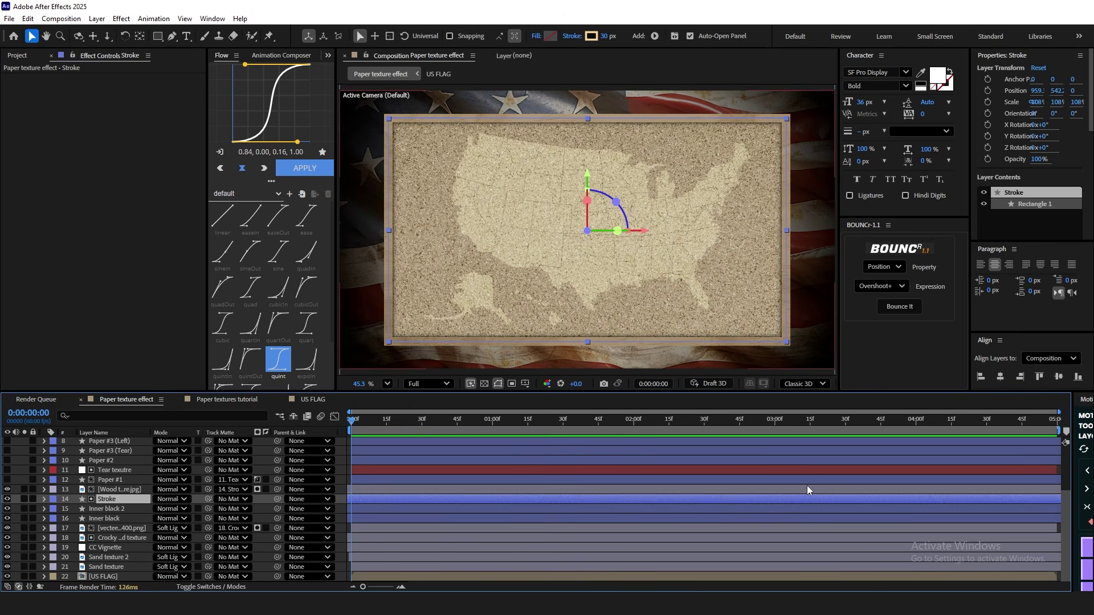
{"action": "key", "text": "alt+Tab"}
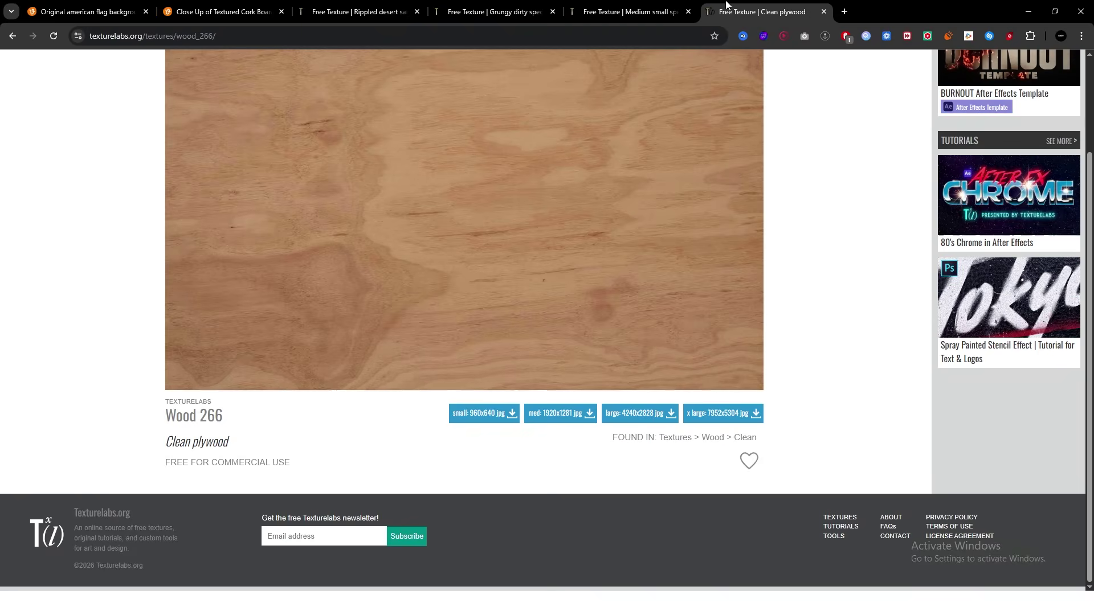
Return to After Effects and toggle the Wood texture layer's Hue/Saturation effect to examine the colorization of the frame
{"action": "scroll", "coordinate": [609, 274], "scroll_direction": "up", "scroll_amount": 2}
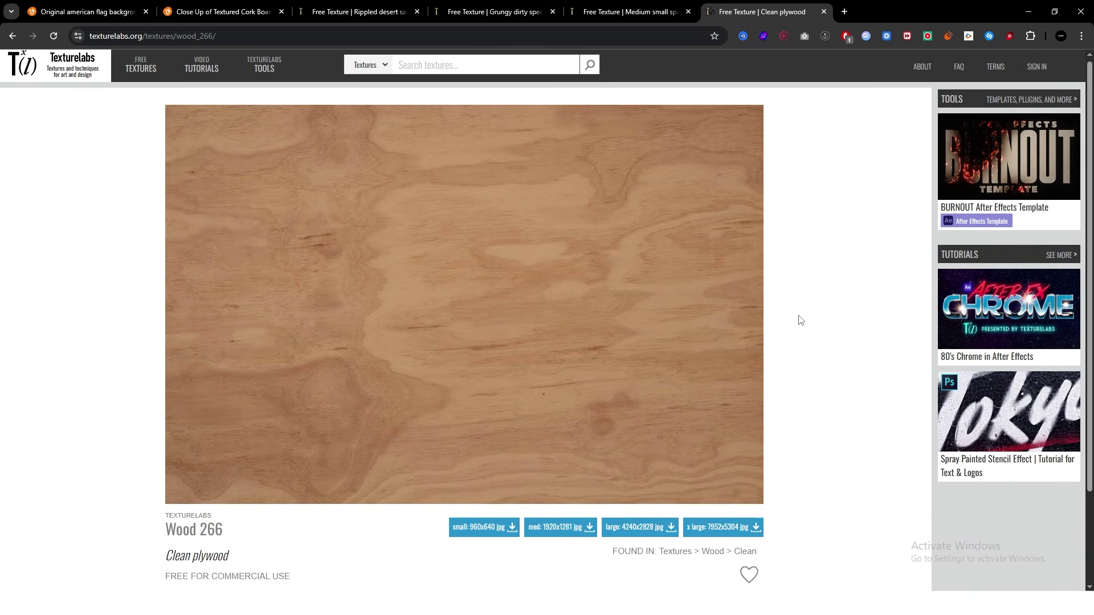
{"action": "key", "text": "alt+Tab"}
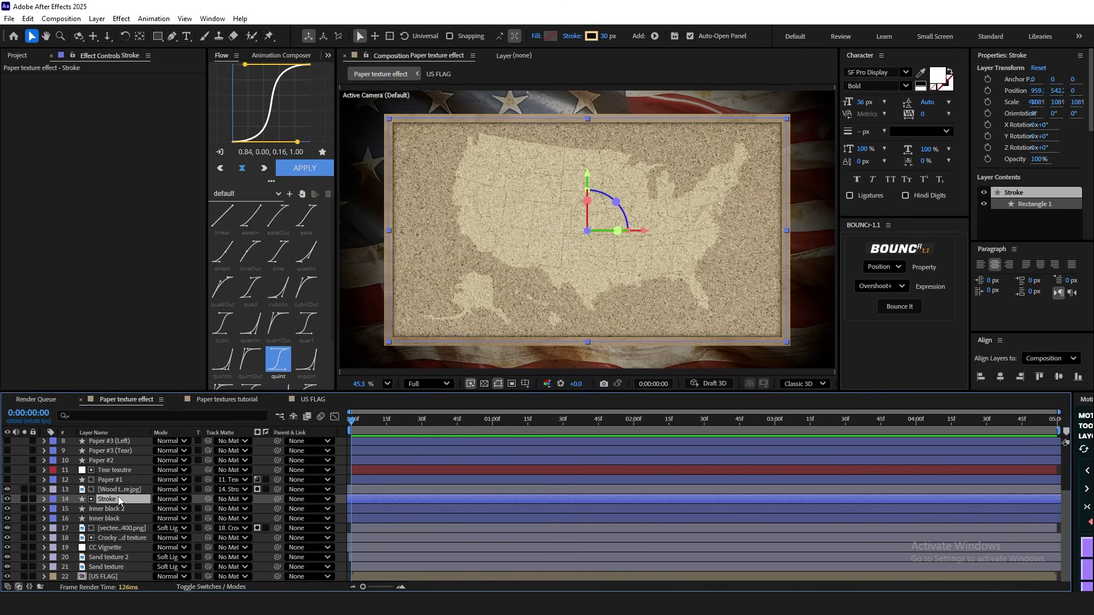
{"action": "left_click", "coordinate": [140, 489]}
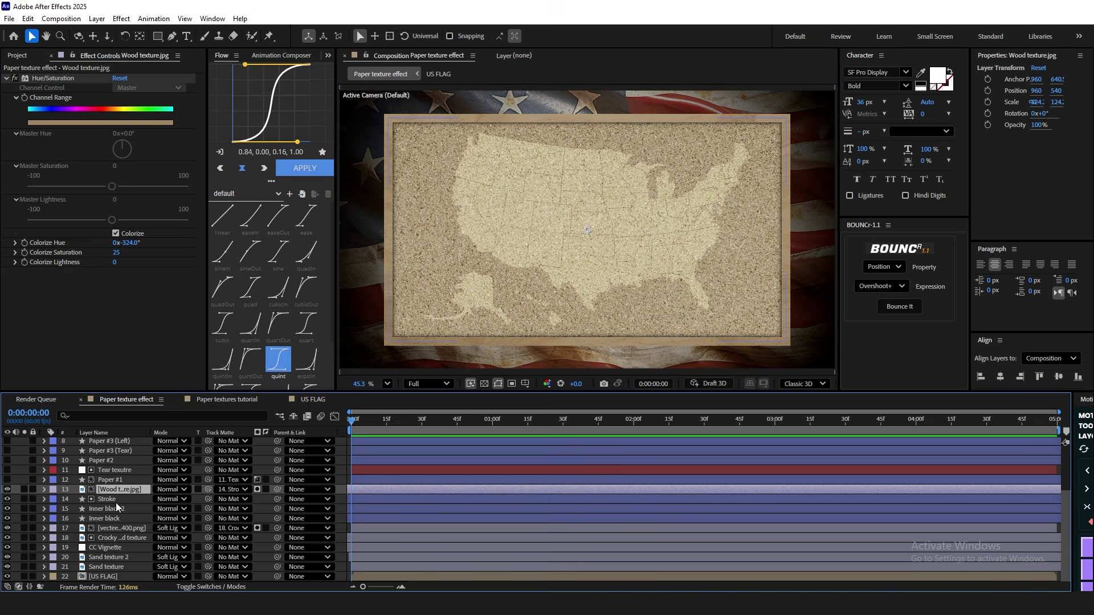
{"action": "left_click", "coordinate": [115, 500]}
{"action": "left_click", "coordinate": [130, 489]}
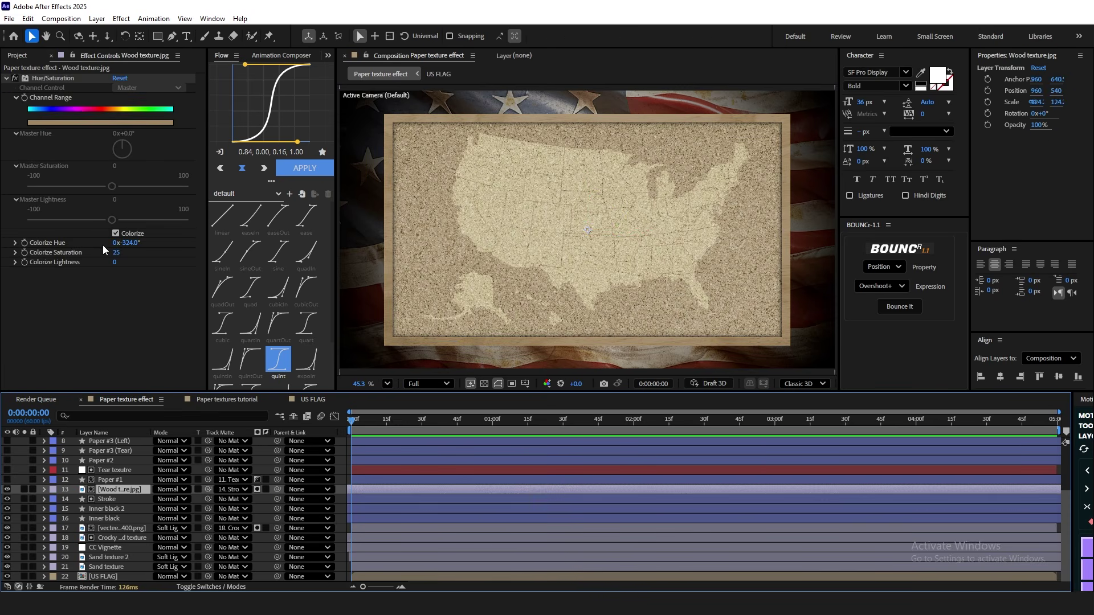
{"action": "left_click", "coordinate": [14, 78]}
{"action": "left_click", "coordinate": [16, 78]}
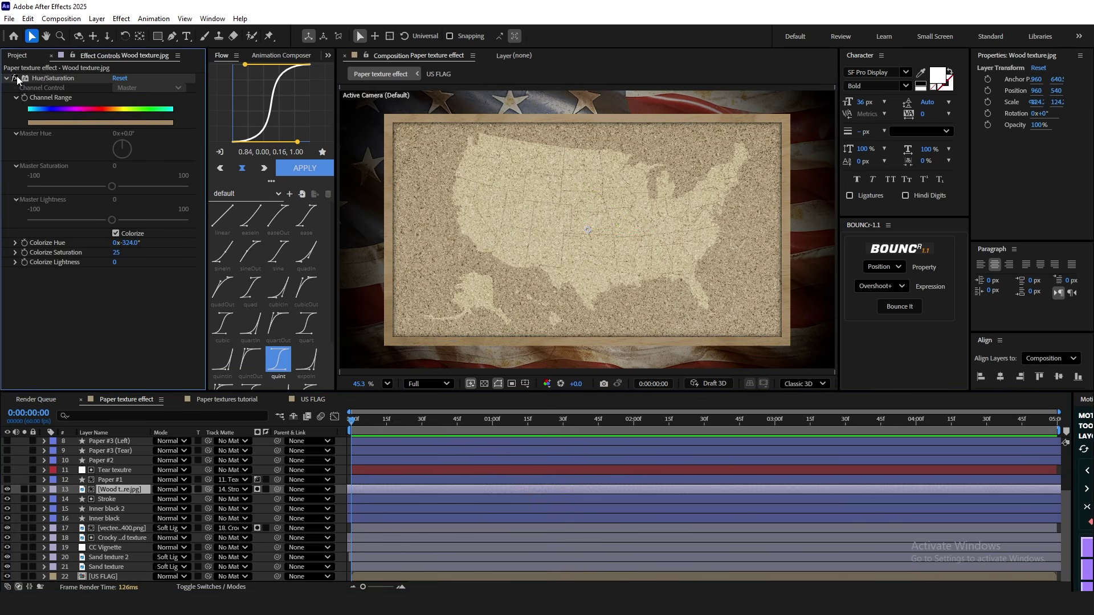
Compare the Inner black 2 and Inner black layers to examine their outlines and blur settings inside the wooden frame
{"action": "left_click", "coordinate": [131, 508]}
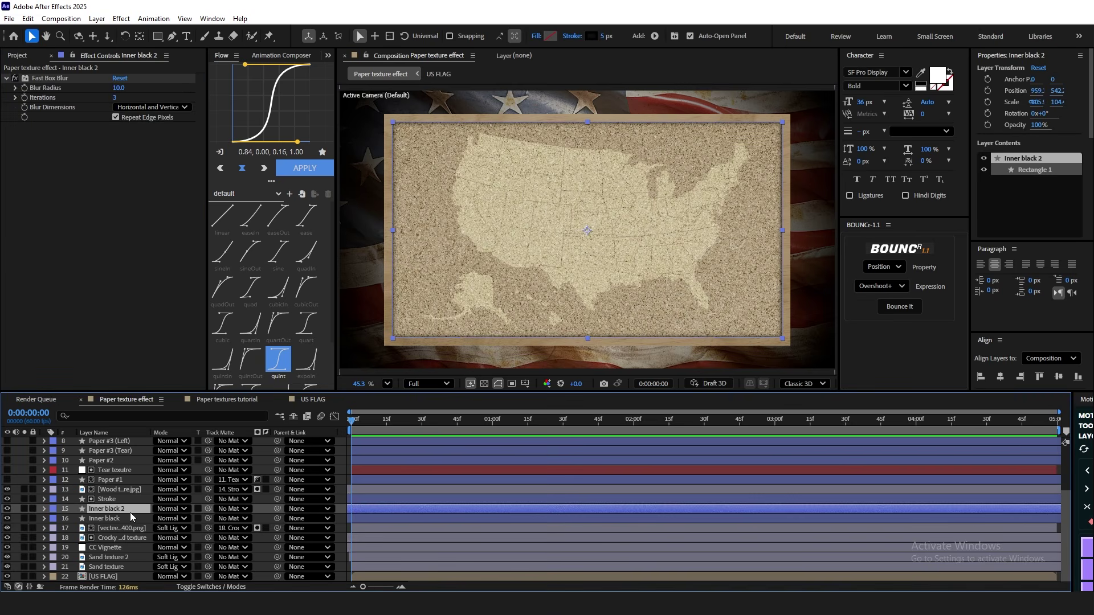
{"action": "left_click", "coordinate": [131, 509], "text": "ctrl"}
{"action": "left_click", "coordinate": [128, 519]}
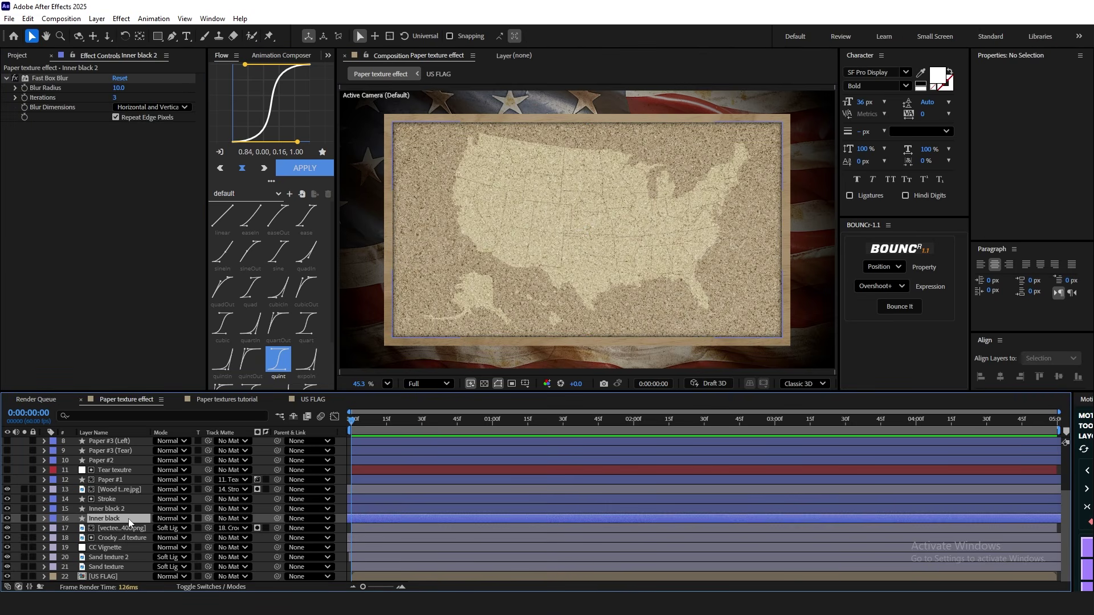
{"action": "left_click", "coordinate": [134, 511]}
{"action": "left_click", "coordinate": [135, 508], "text": "ctrl"}
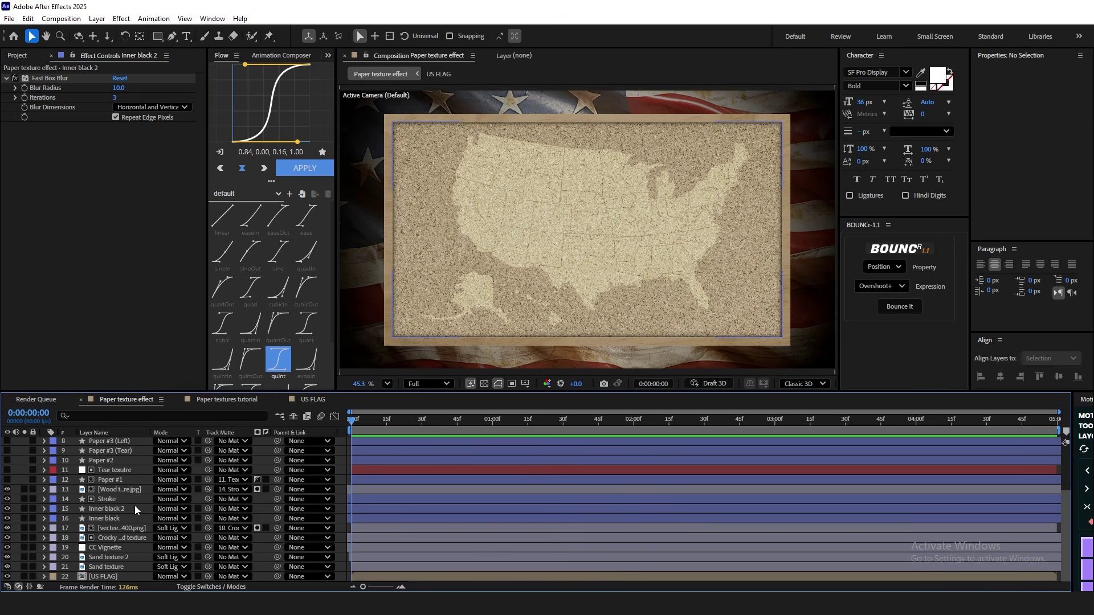
{"action": "left_click", "coordinate": [135, 509]}
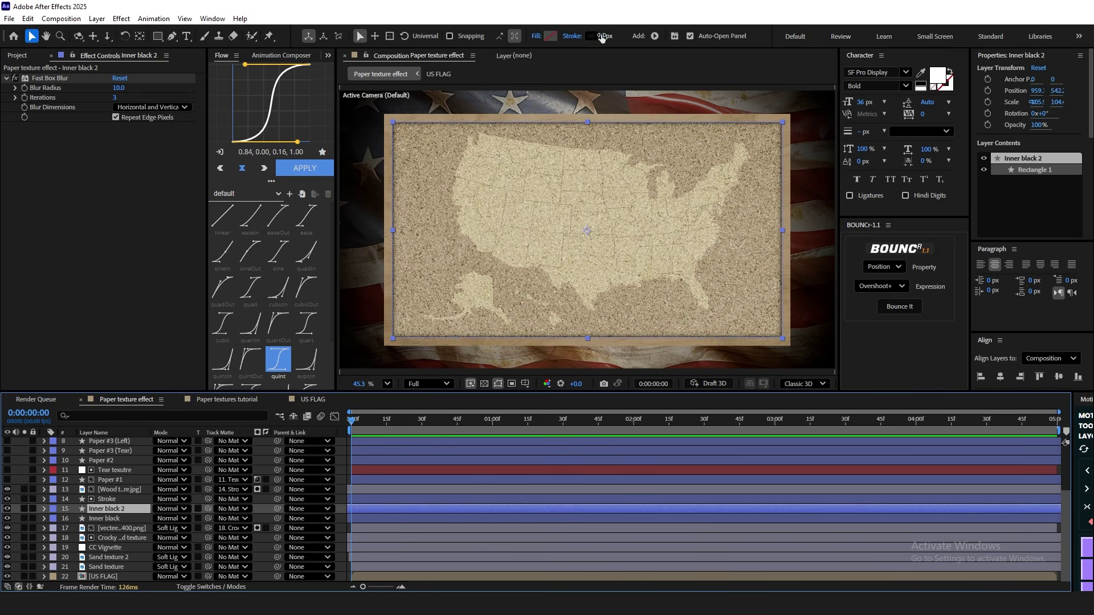
Turn Fast Box Blur off and back on for both Inner black layers to examine the shadow along the frame's inner edge
{"action": "left_click", "coordinate": [15, 78]}
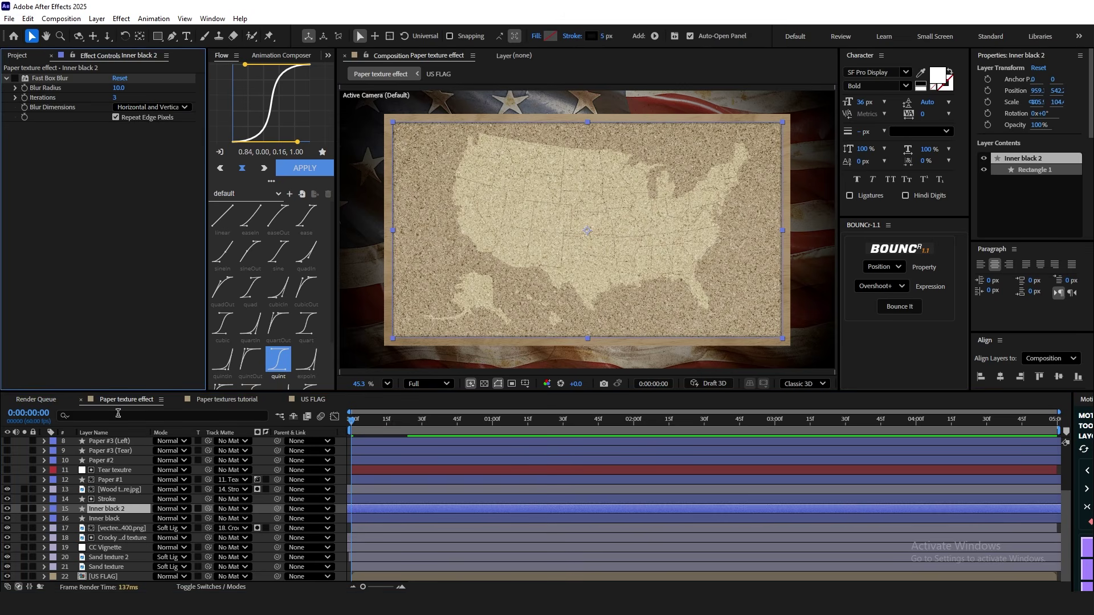
{"action": "left_click", "coordinate": [111, 519]}
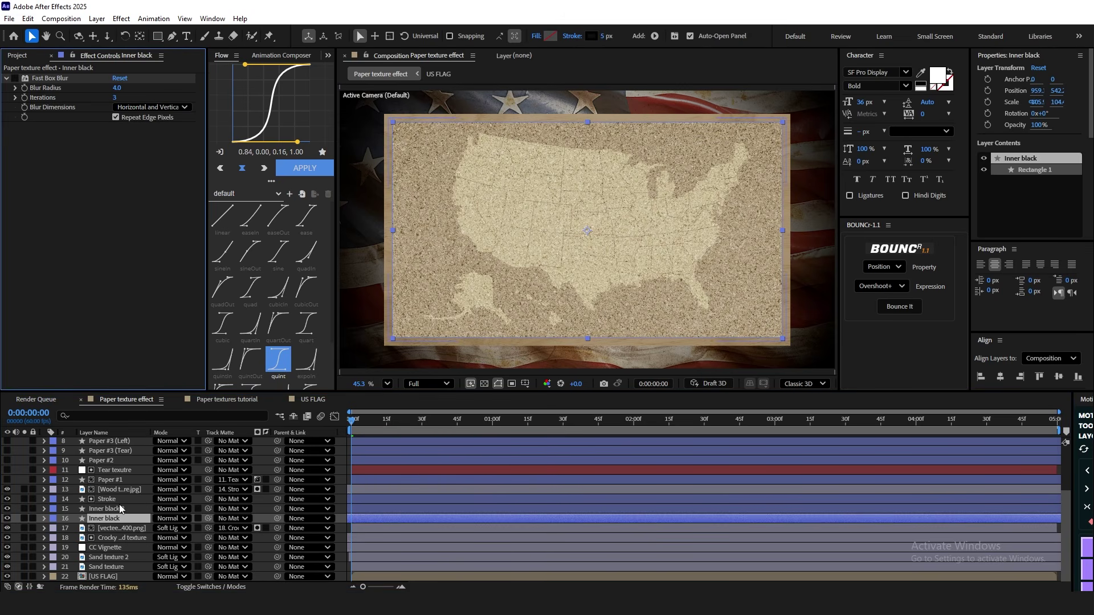
{"action": "left_click", "coordinate": [117, 516], "text": "ctrl"}
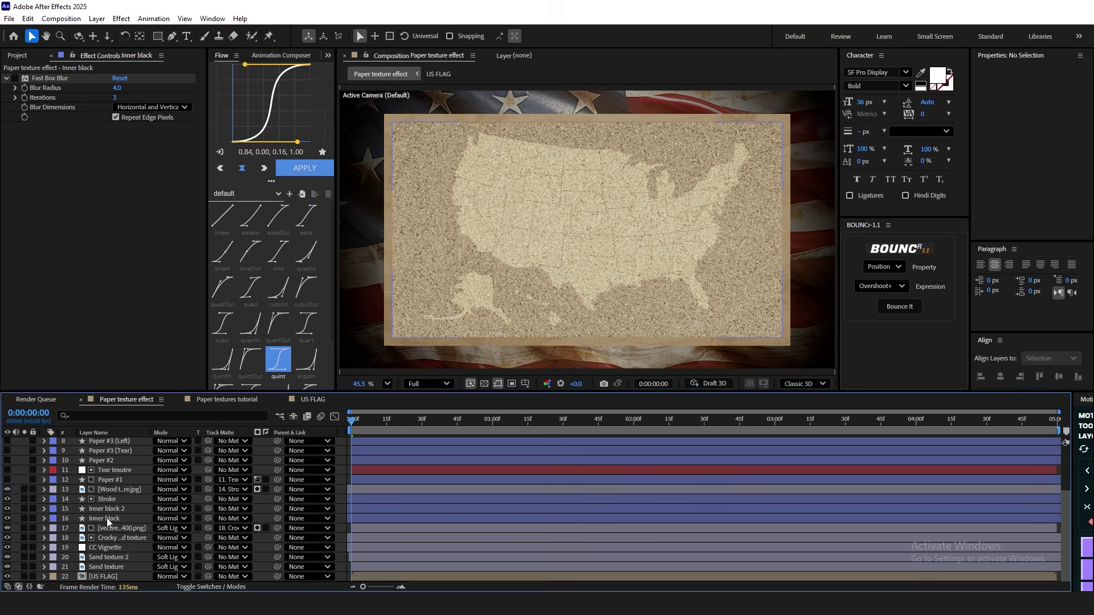
{"action": "left_click", "coordinate": [107, 518]}
{"action": "left_click", "coordinate": [15, 78]}
{"action": "left_click", "coordinate": [456, 160]}
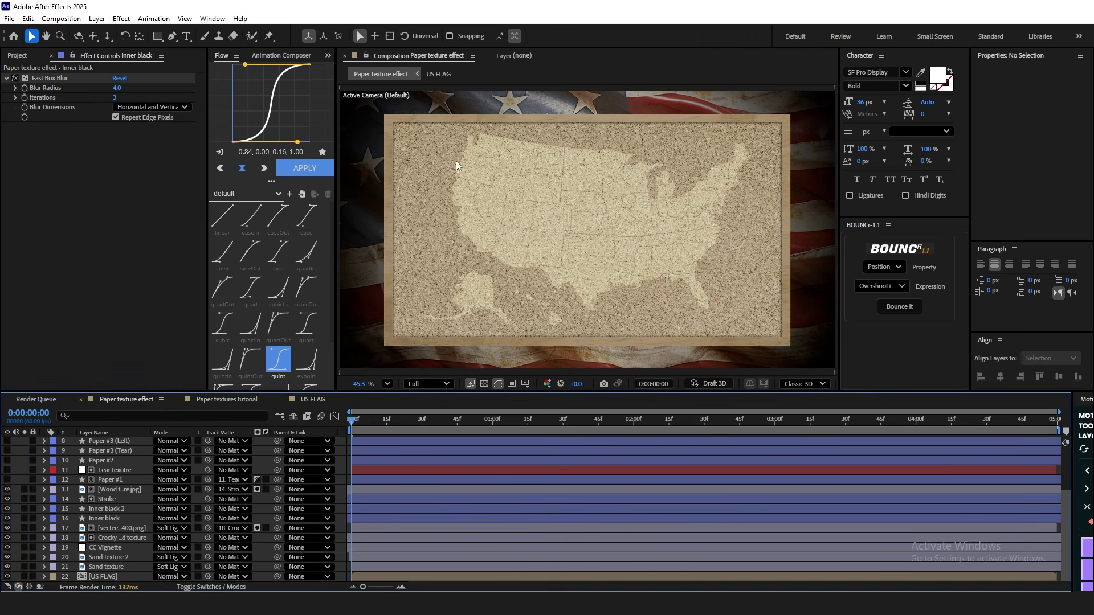
{"action": "left_click", "coordinate": [122, 509]}
{"action": "left_click", "coordinate": [15, 78]}
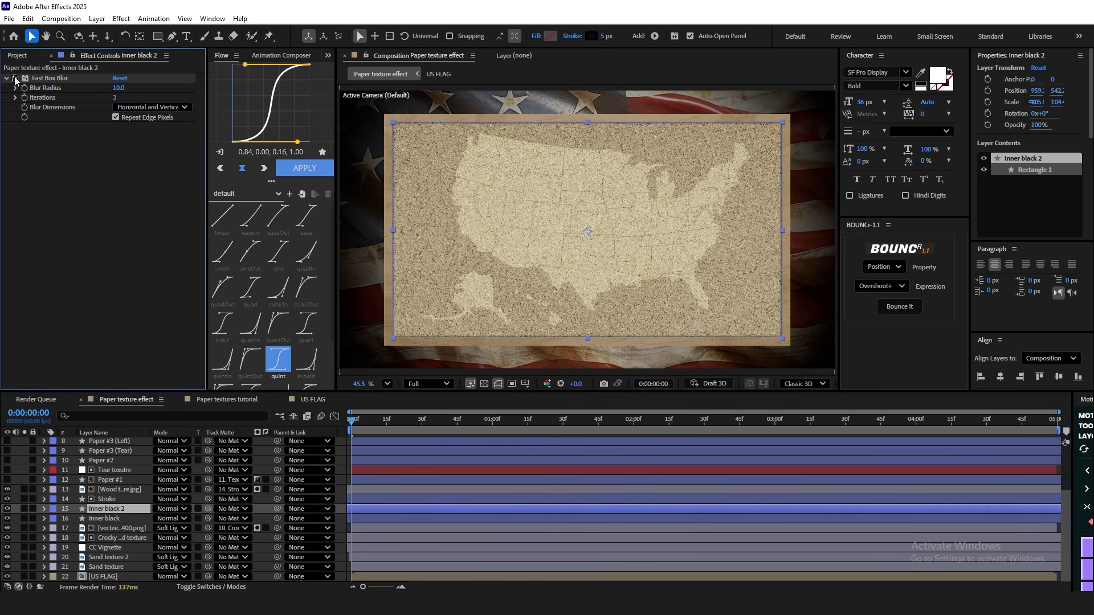
{"action": "left_click", "coordinate": [121, 508], "text": "ctrl"}
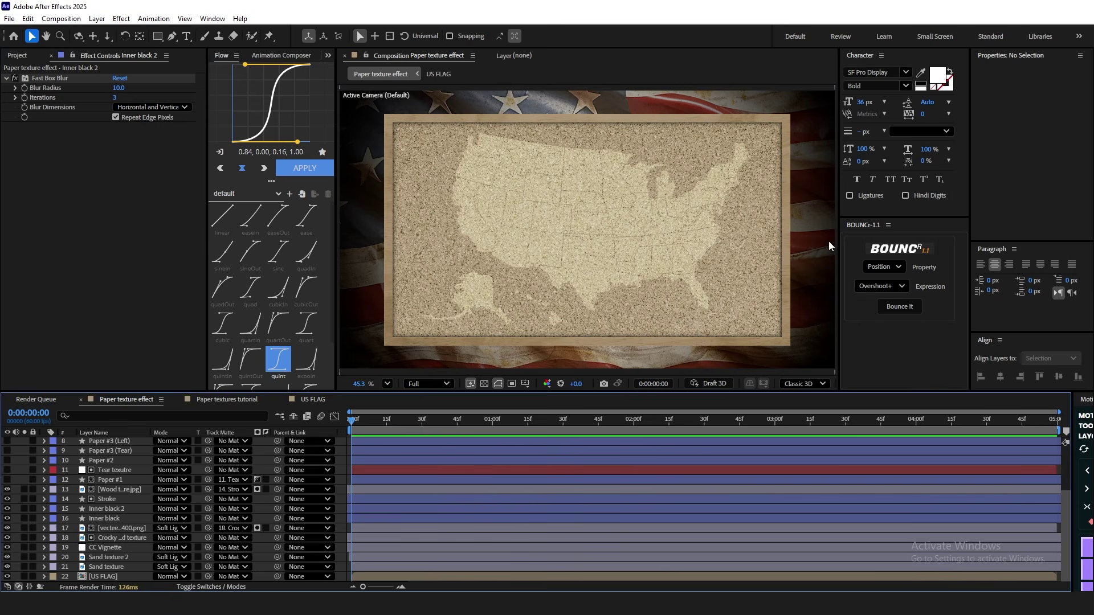